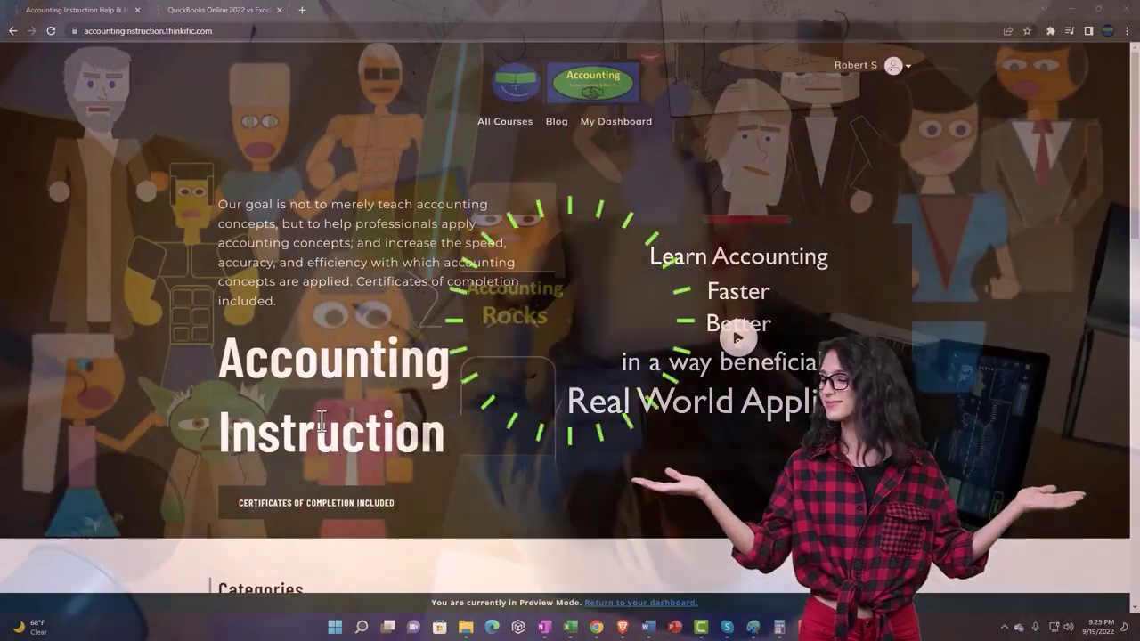
Scroll the category grid, then switch to the QuickBooks Online 2022 vs Excel lesson player tab
scroll(158, 493, down, 6)
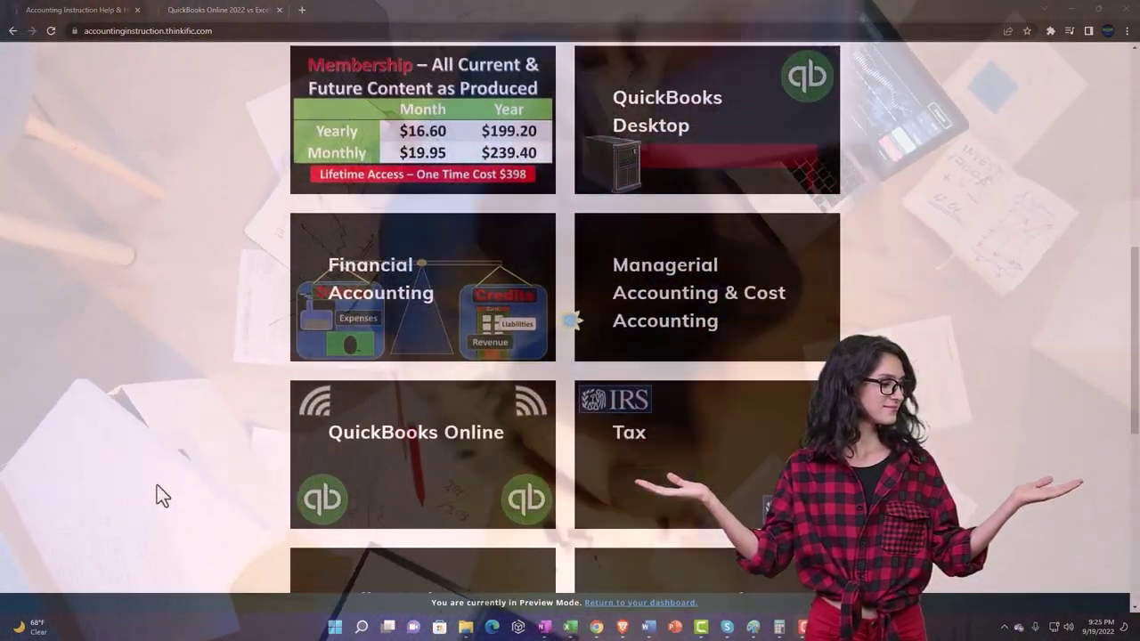
scroll(157, 495, down, 3)
scroll(156, 486, down, 3)
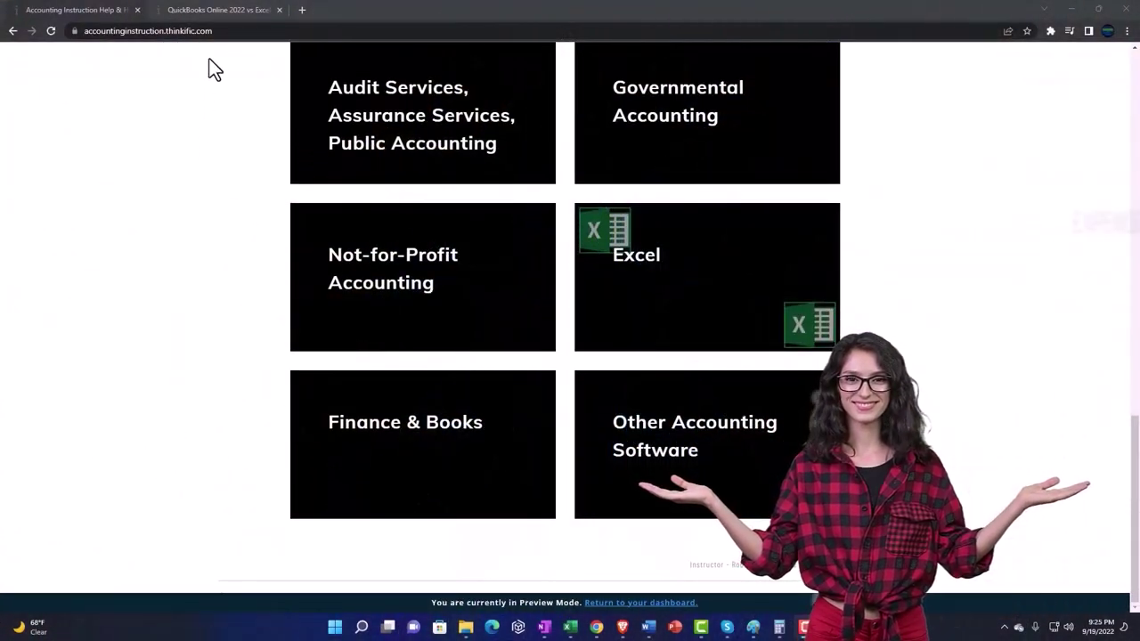
click(203, 10)
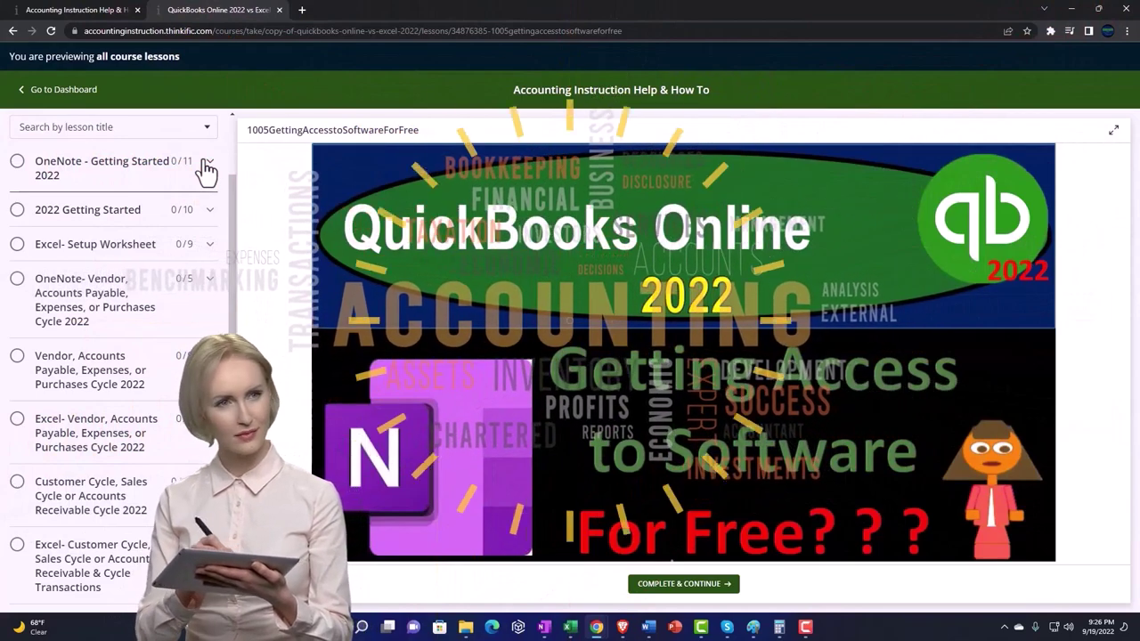
Expand the OneNote - Getting Started 2022 section in the lesson sidebar
click(207, 168)
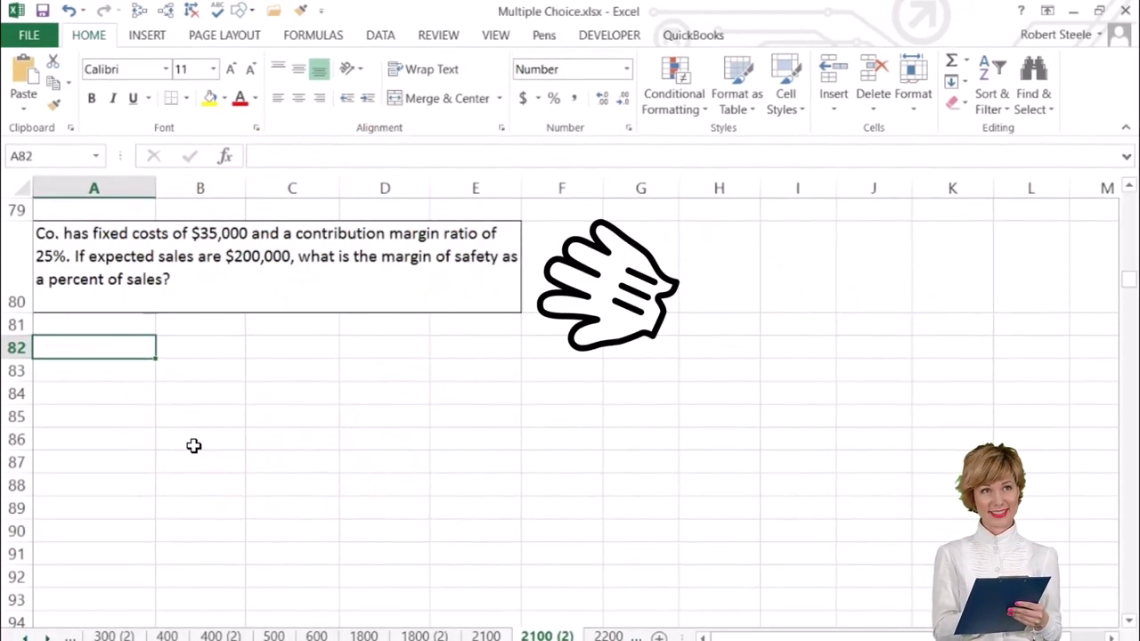
Enter Margin of safety:, Sales and Break even labels in A82:A84, indenting Sales and Break even
text(Margin of safety:)
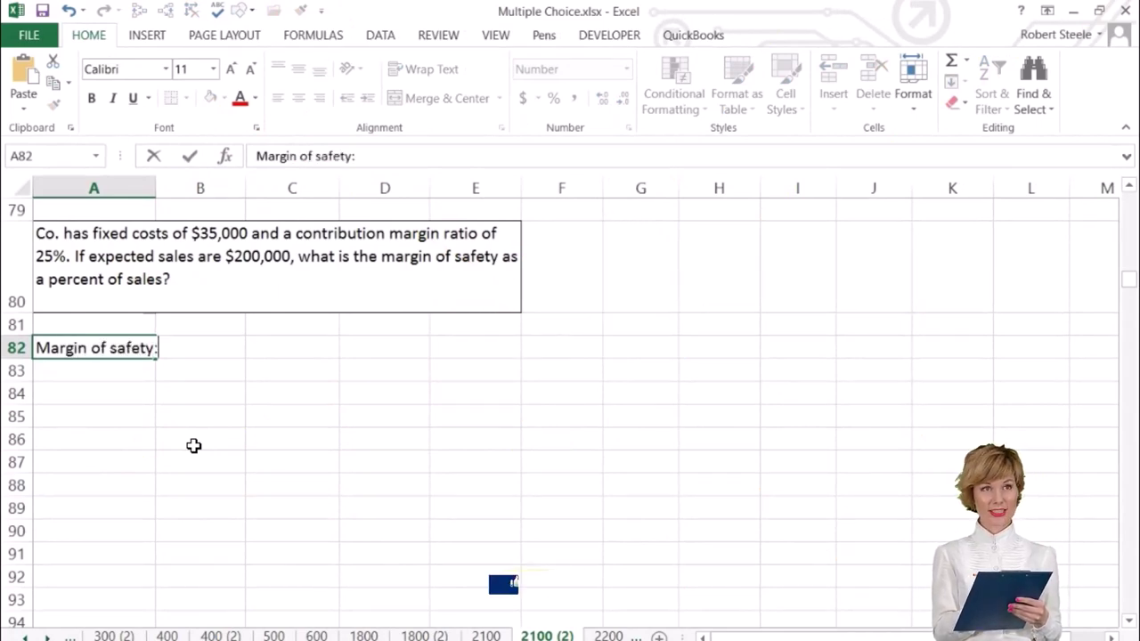
key(Return)
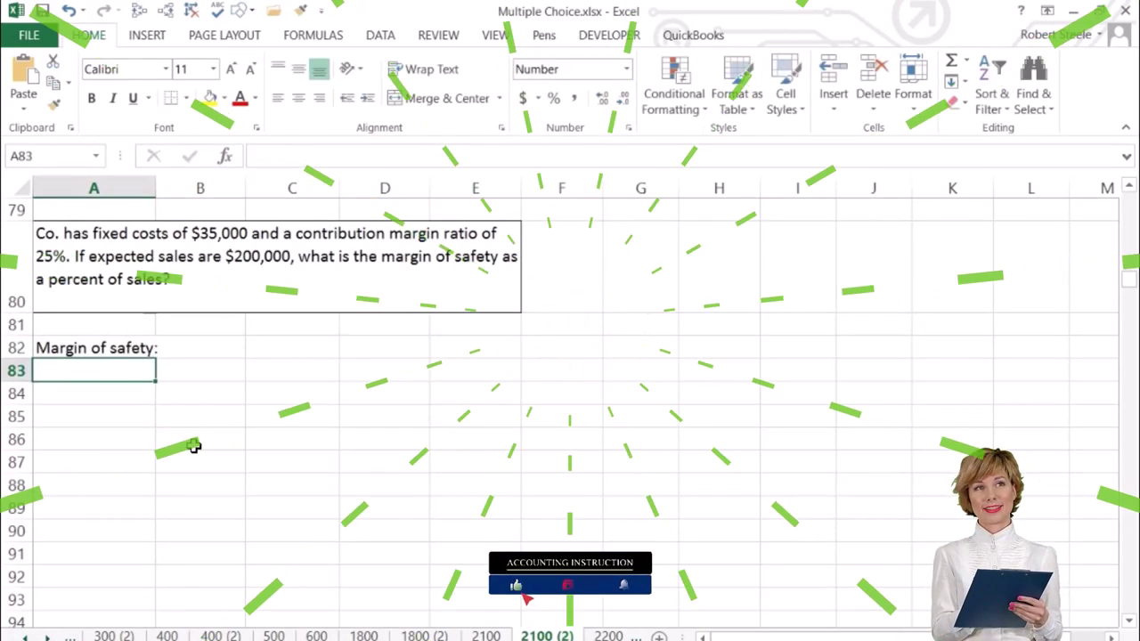
text(Sales)
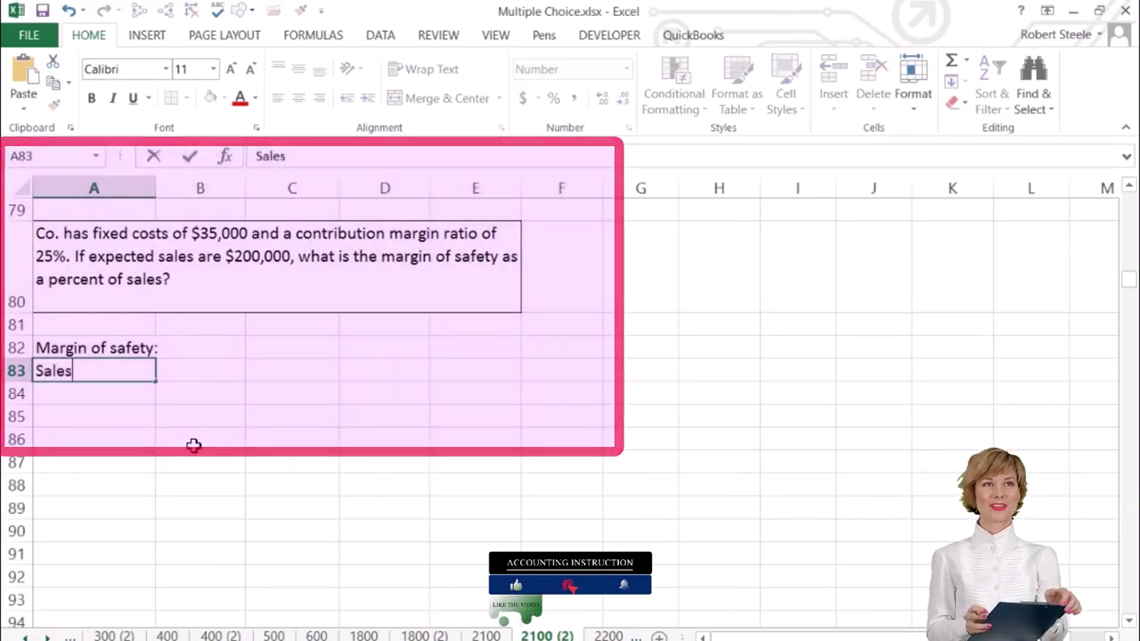
key(Return)
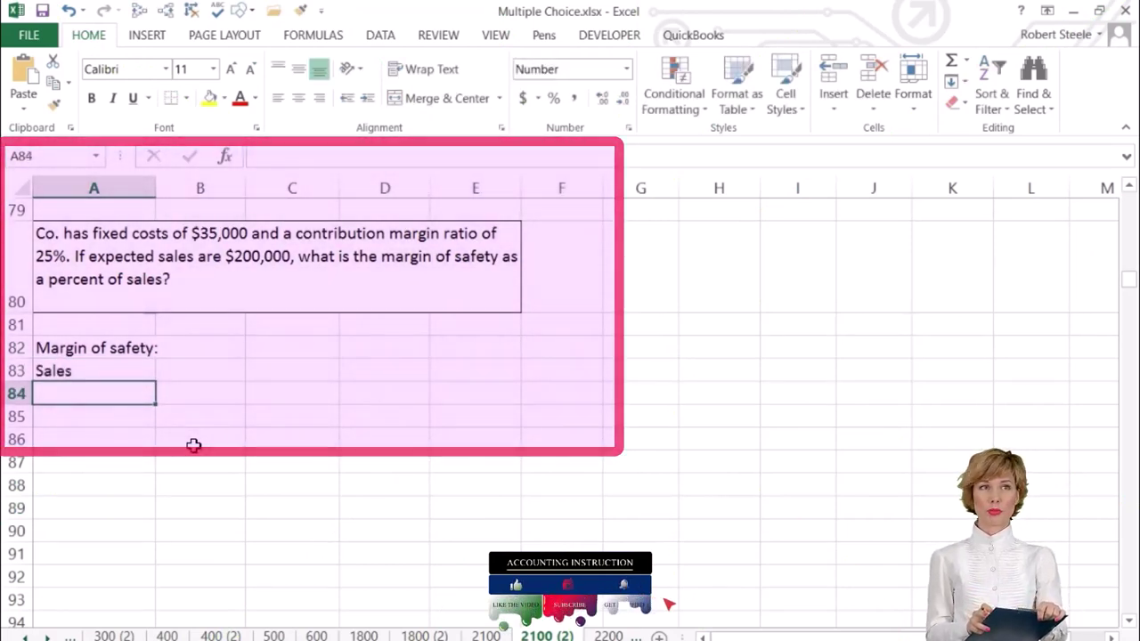
text(Break)
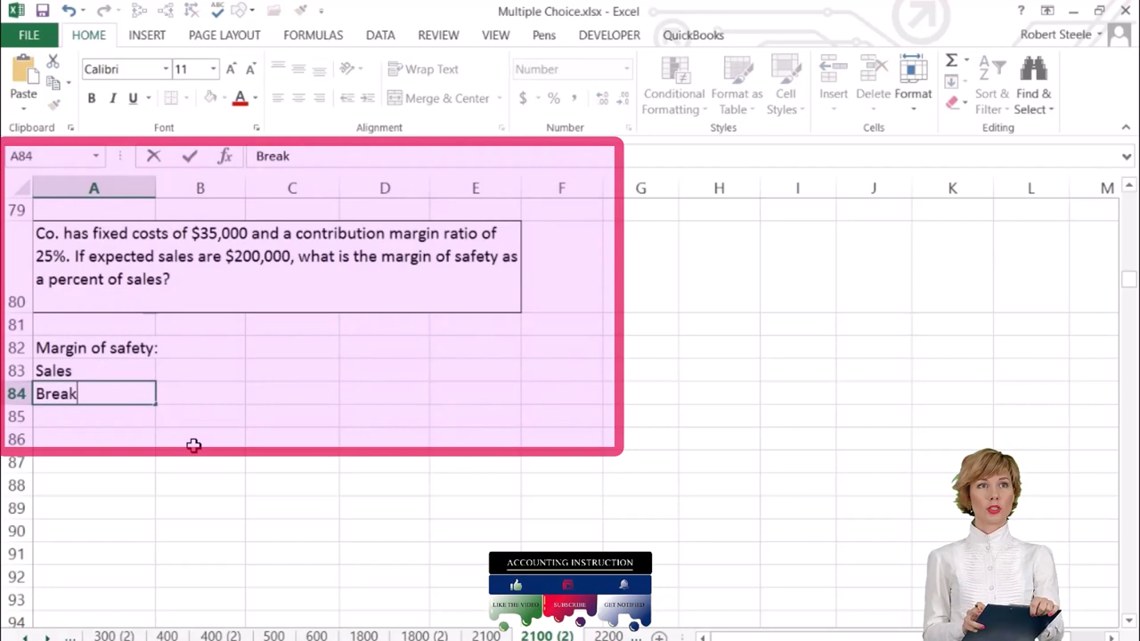
text( even)
key(Return)
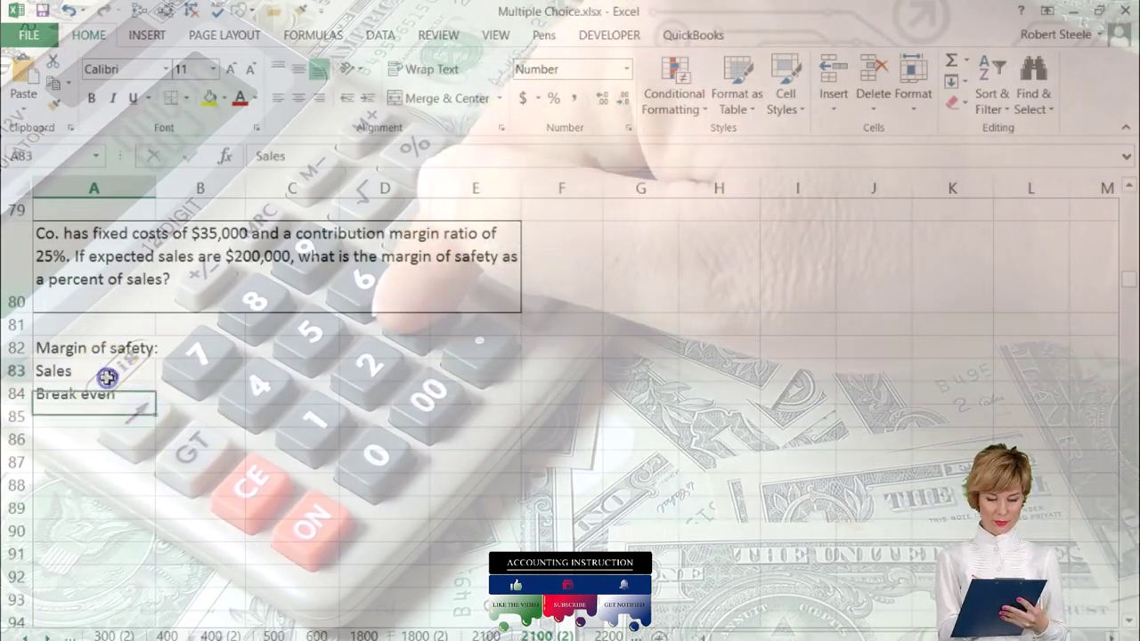
drag(178, 376, 178, 395)
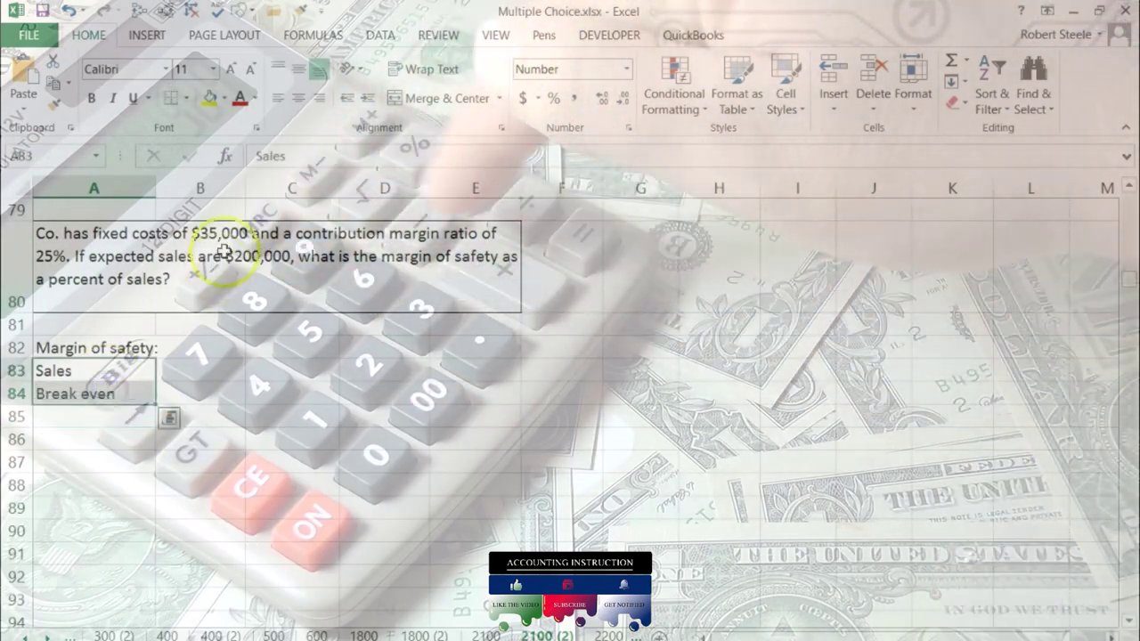
click(366, 98)
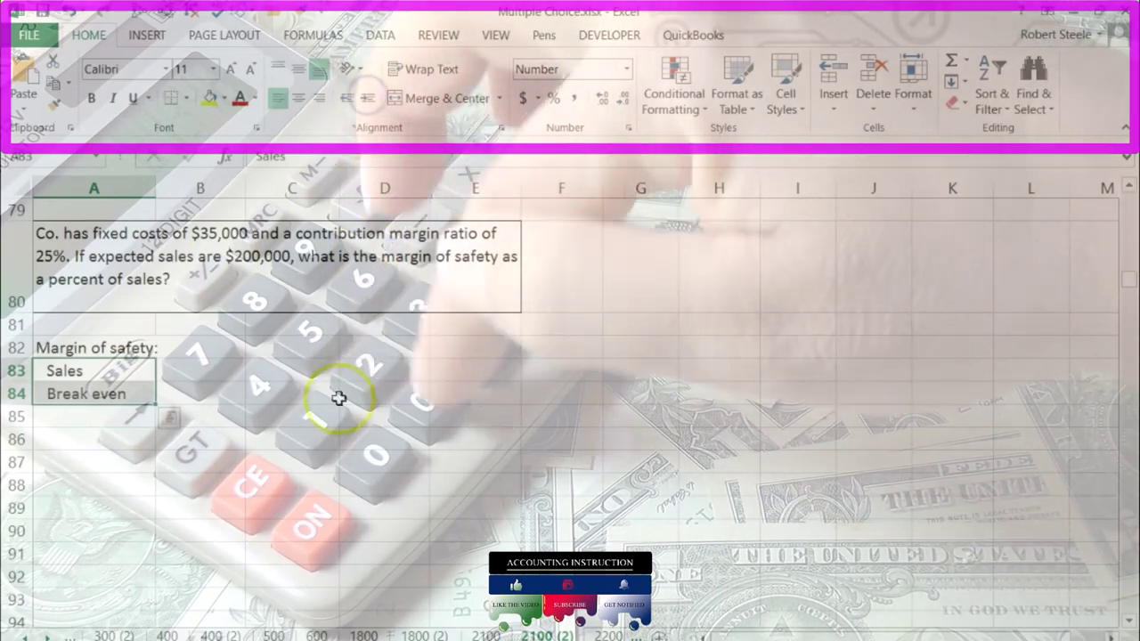
click(336, 408)
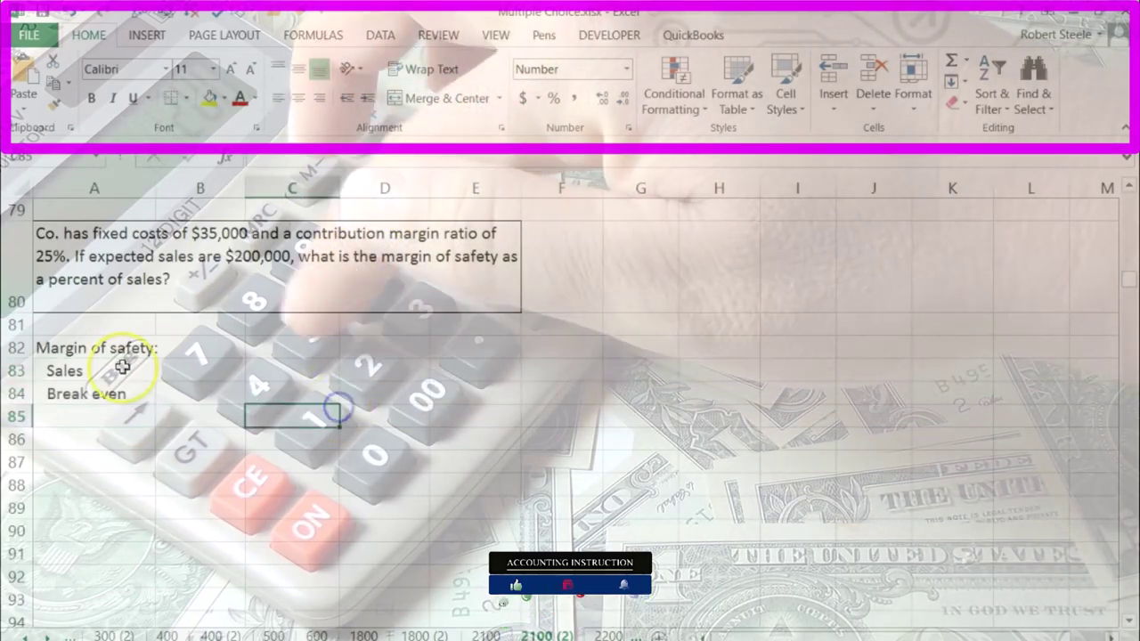
Enter 200,000 as the sales amount in B83
click(195, 369)
text(2)
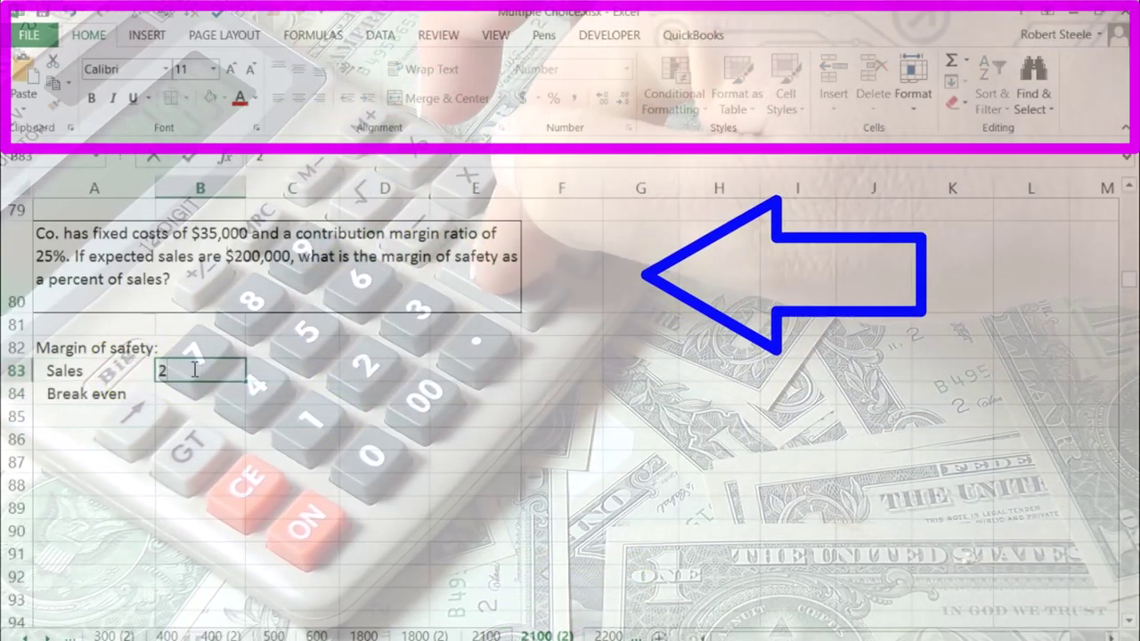
text(00,000)
key(Return)
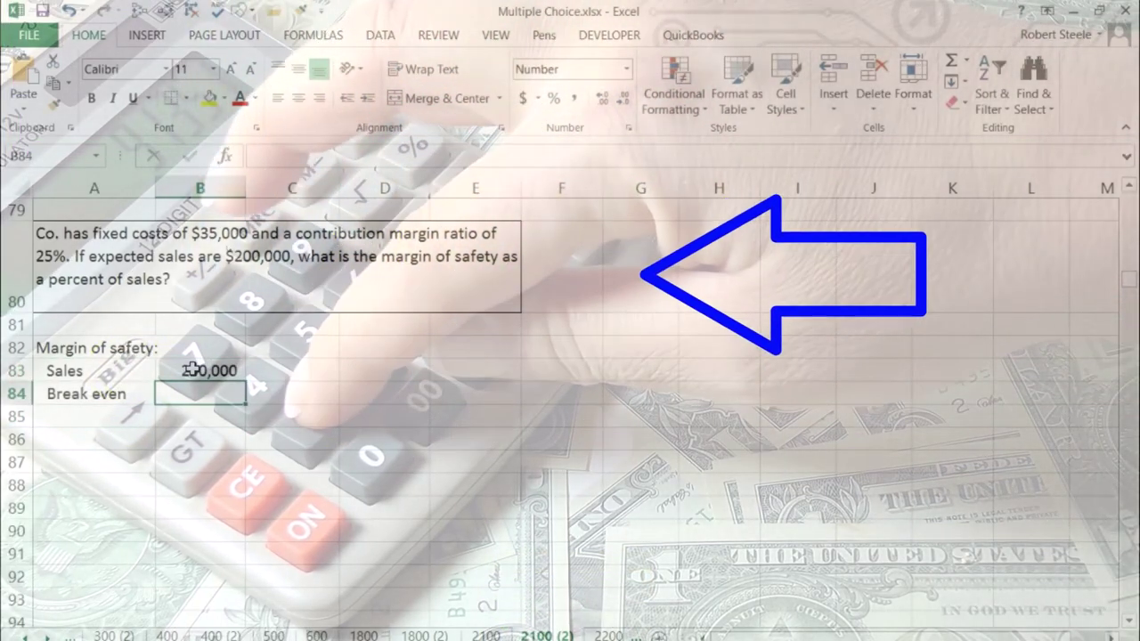
Shade the break-even cell B84 light green
right_click(216, 390)
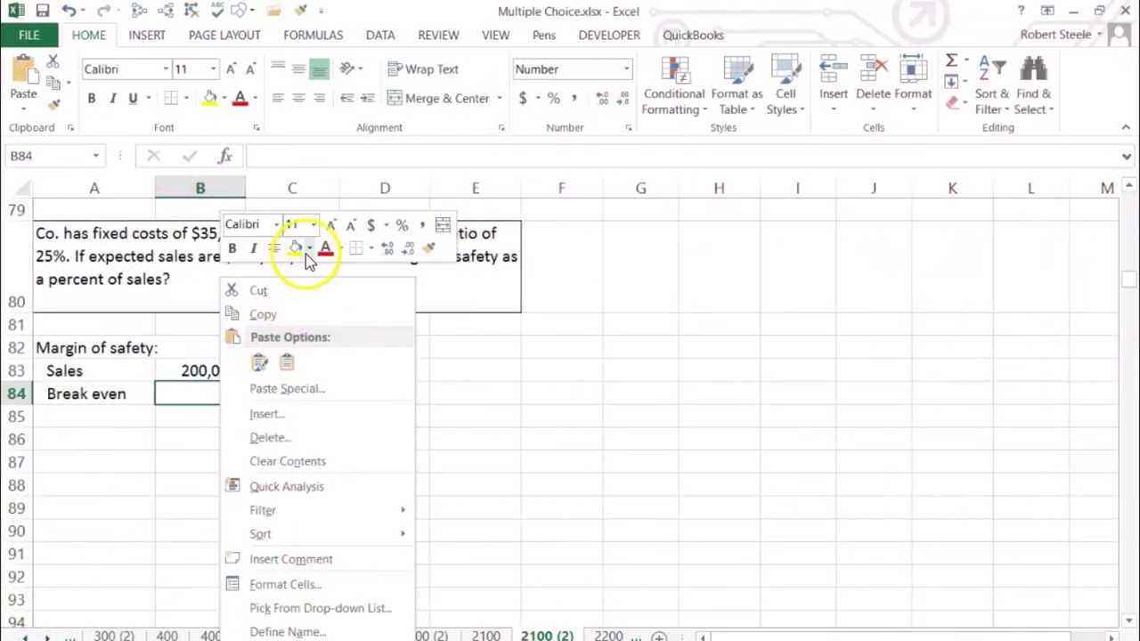
click(307, 249)
click(356, 397)
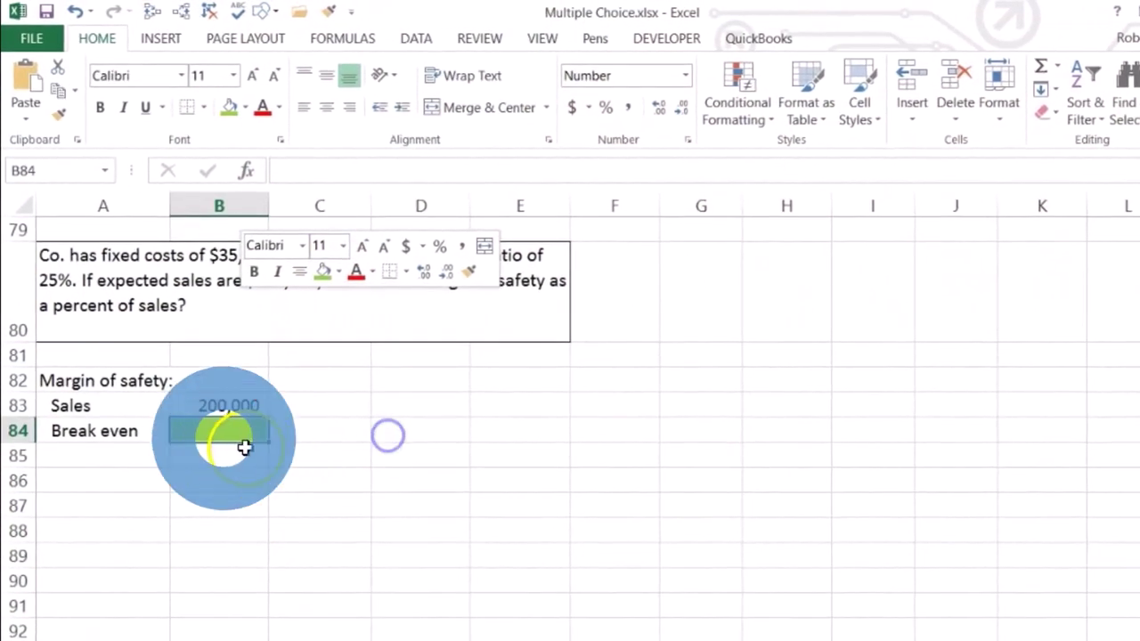
click(240, 453)
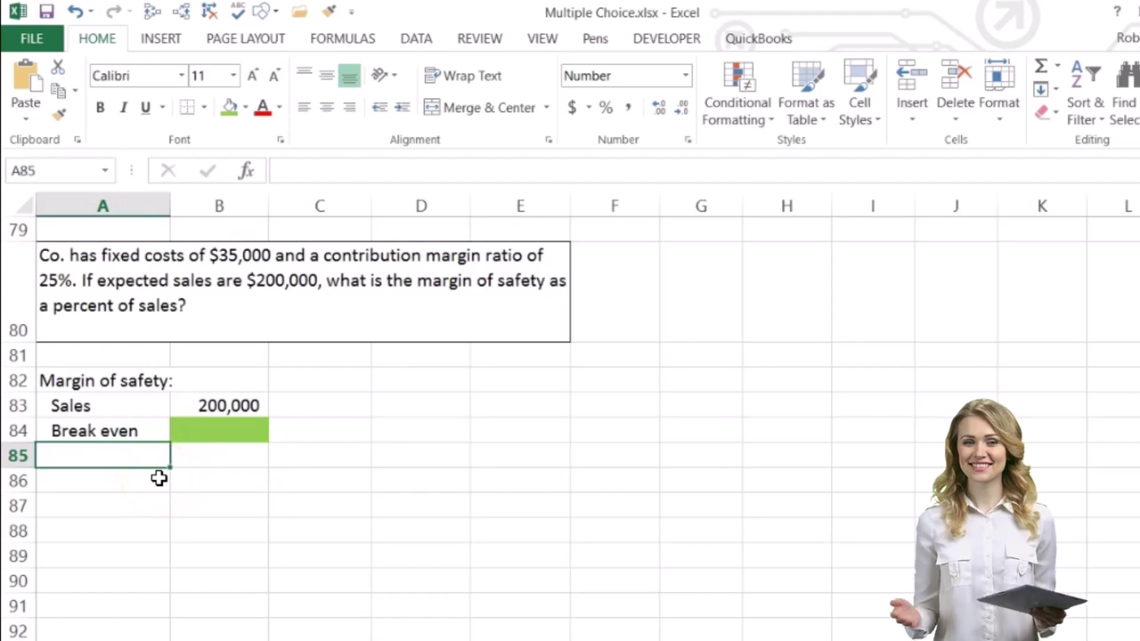
Add an indented Margin of safety label in A85
text(Margin of)
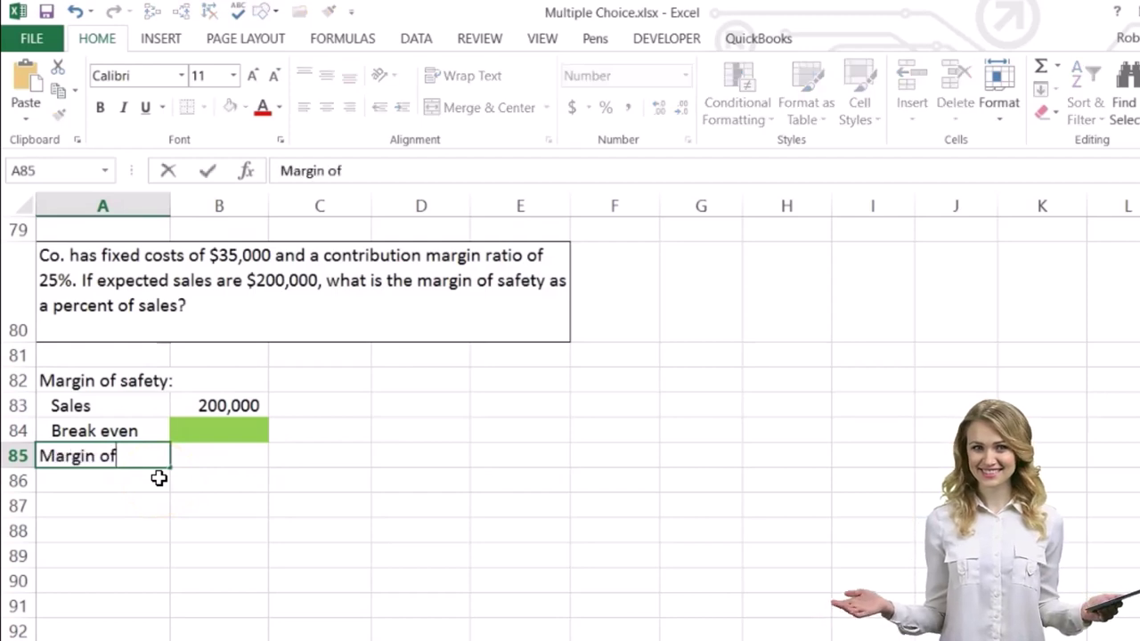
text( safety)
key(Return)
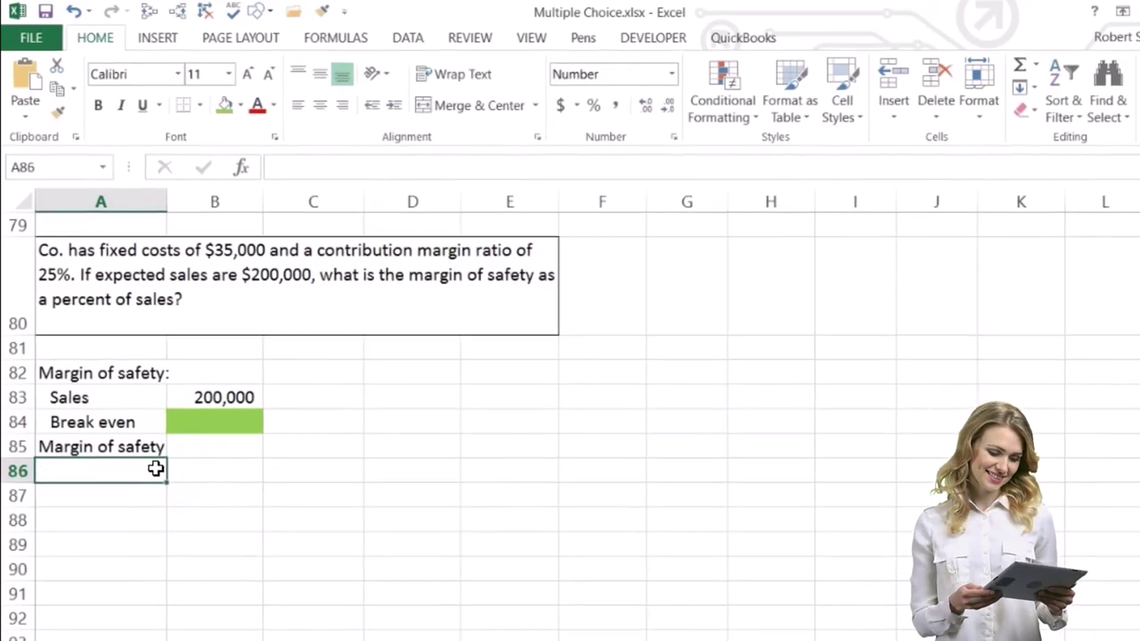
click(153, 446)
click(393, 105)
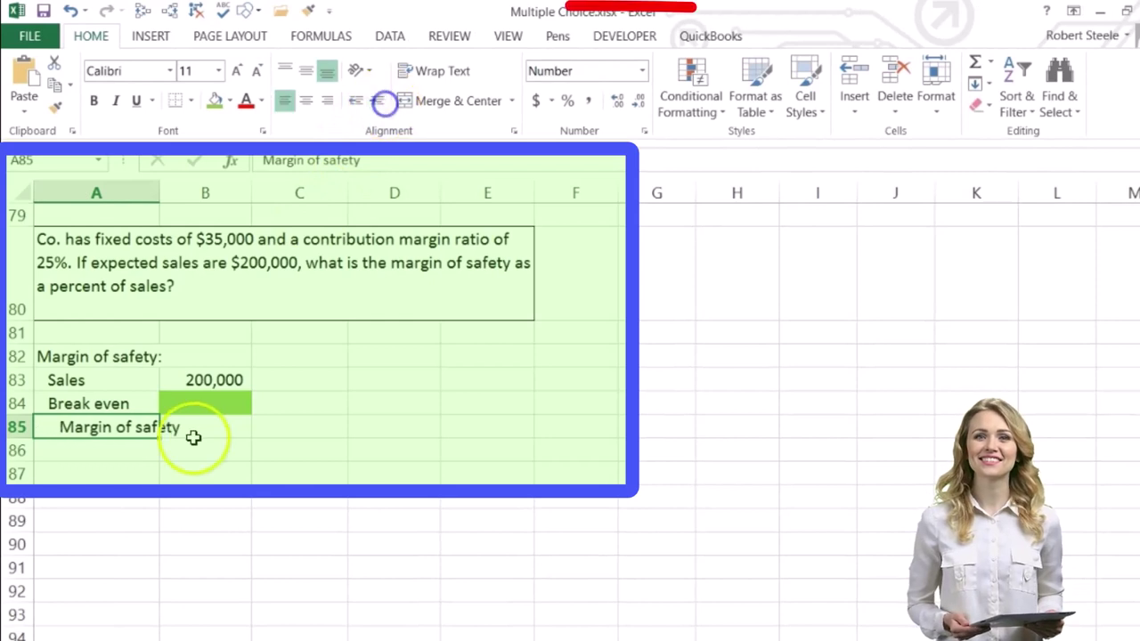
Move the value cells B83:B85 over to column C
drag(214, 380, 209, 410)
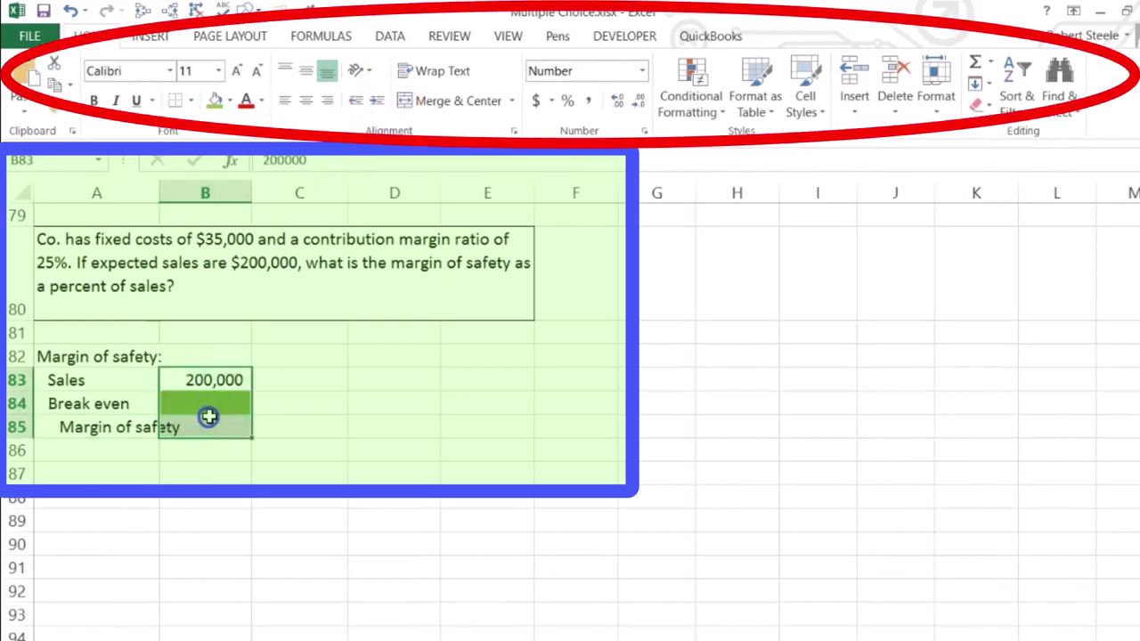
drag(252, 381, 295, 381)
click(299, 428)
click(295, 404)
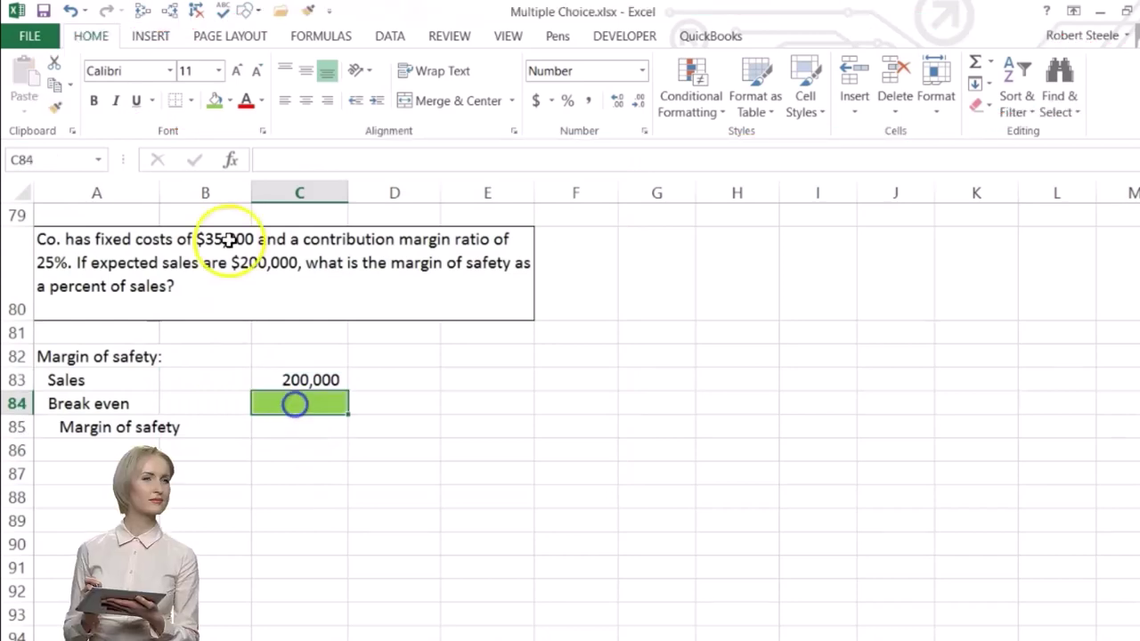
click(173, 101)
click(372, 411)
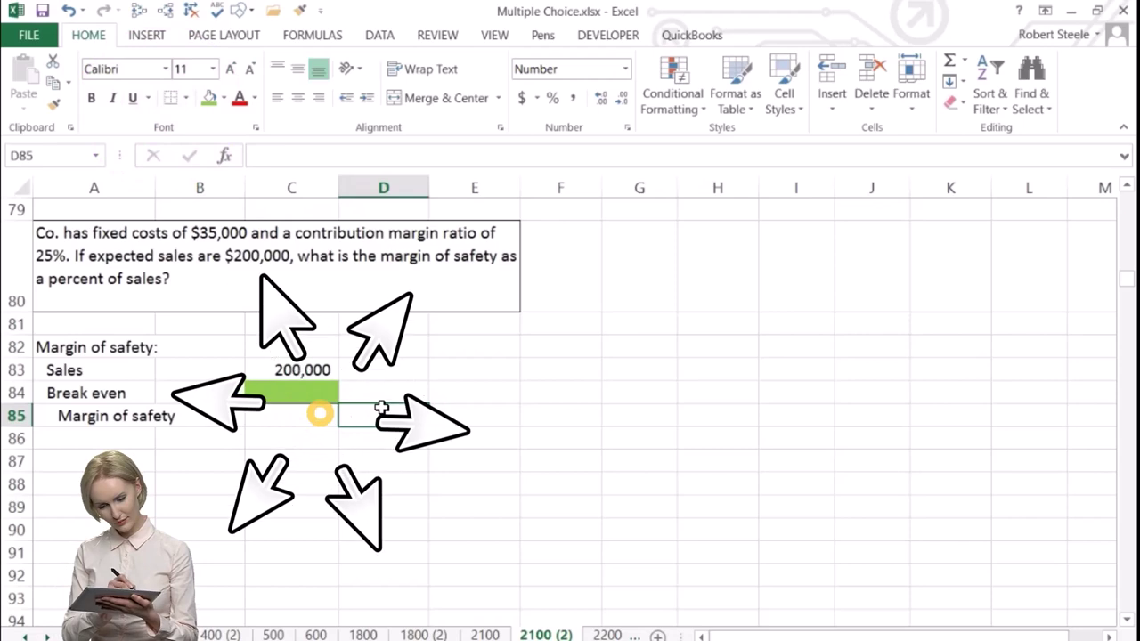
click(322, 414)
Review cells C83 and C84, then correct the Break even label in A87
click(320, 369)
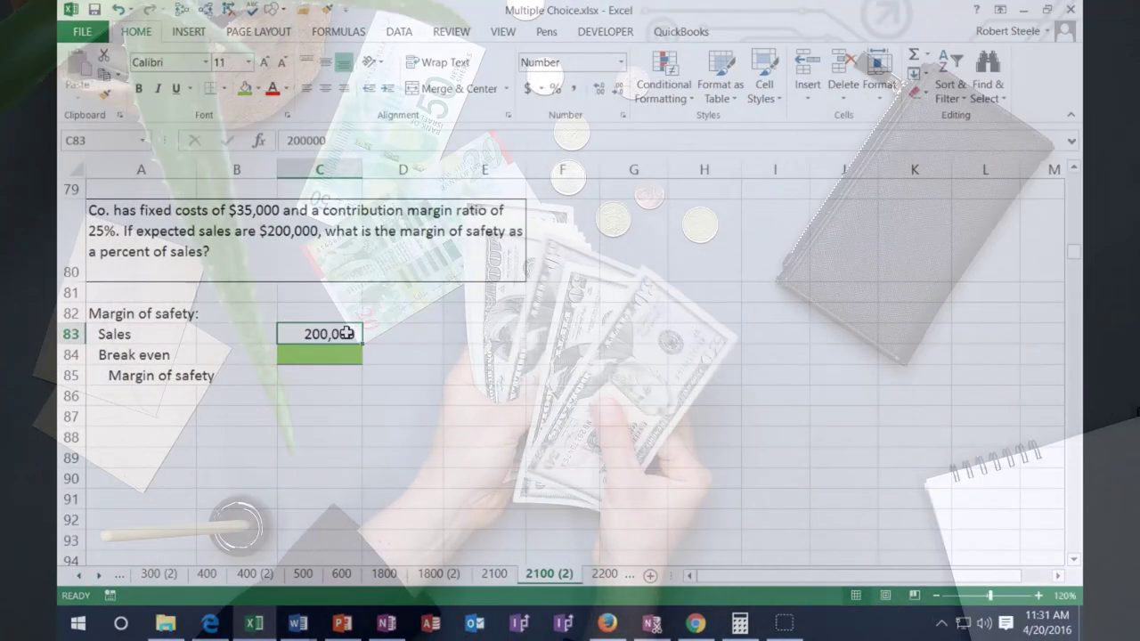
click(335, 354)
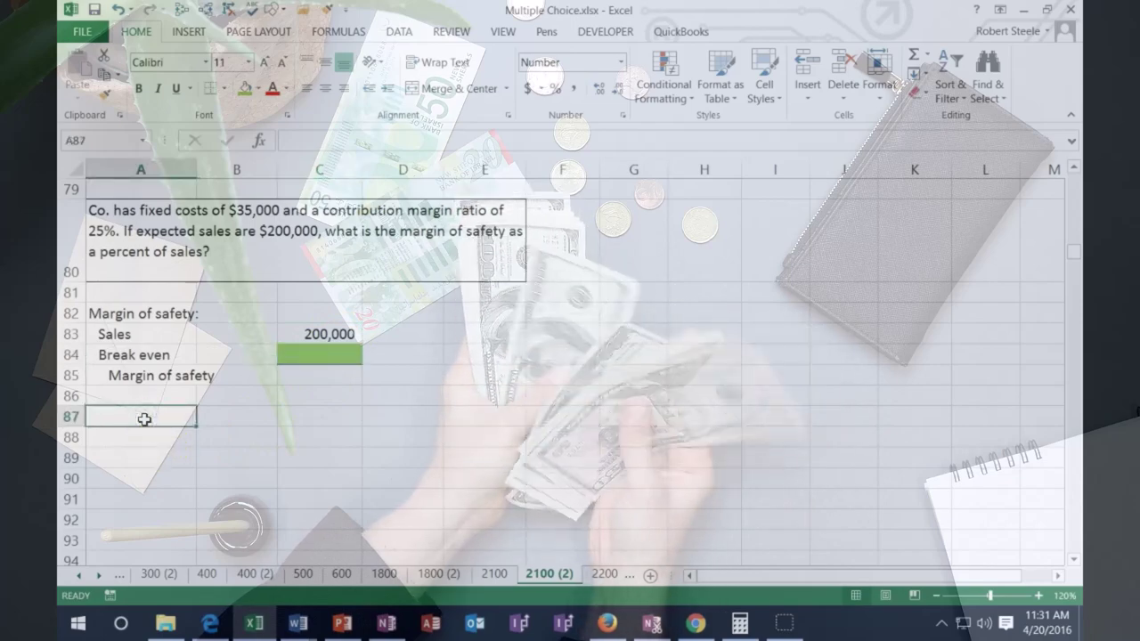
text(Bea)
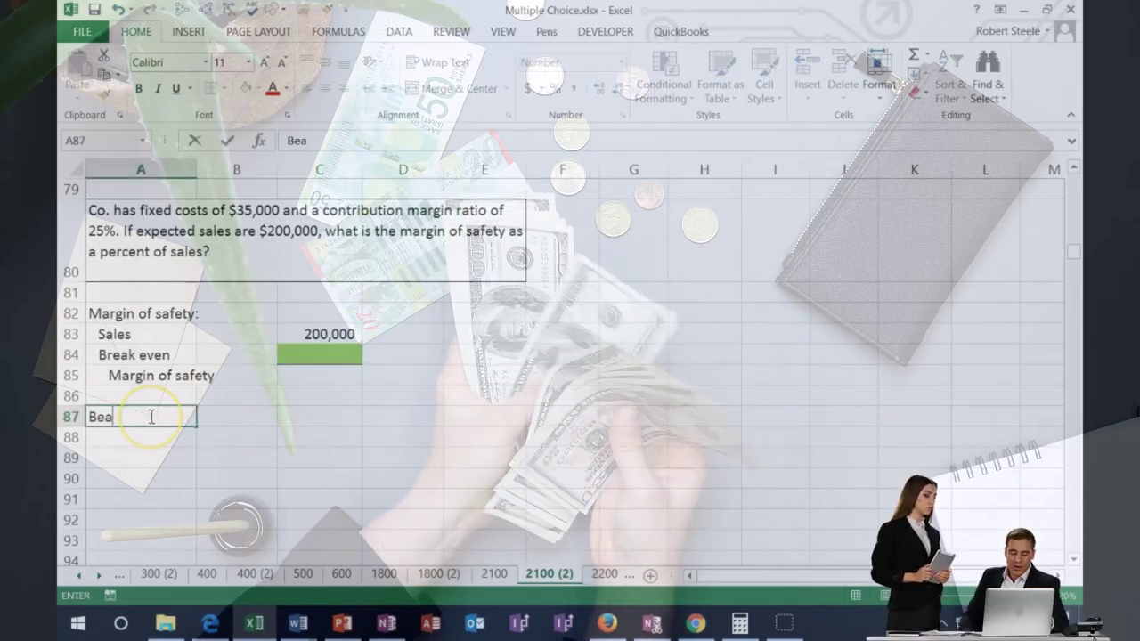
key(BackSpace)
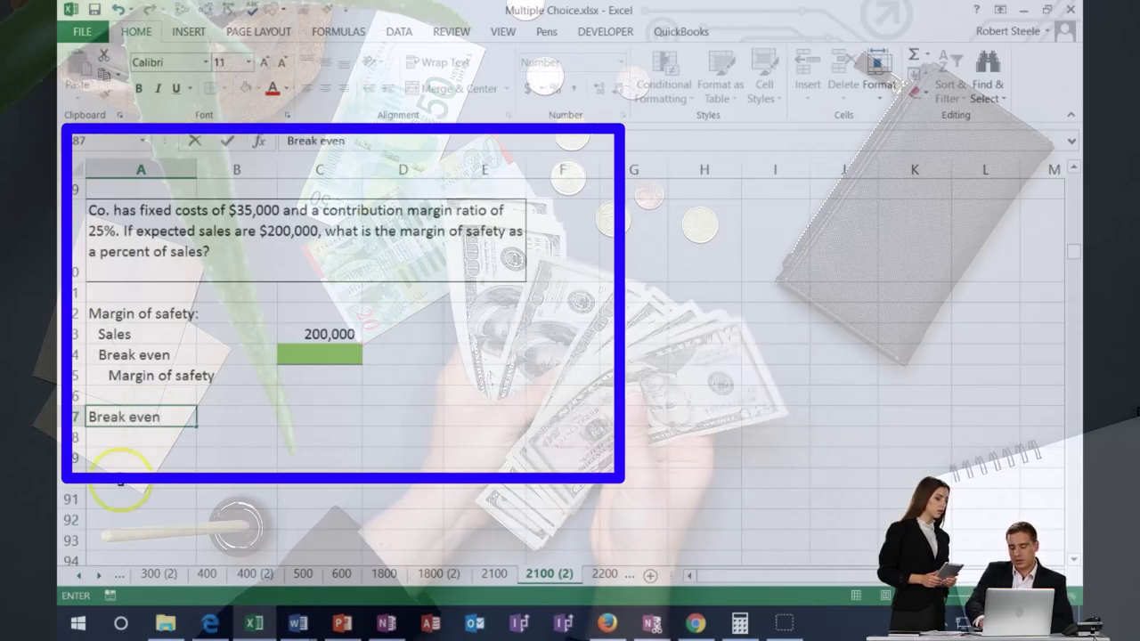
click(239, 431)
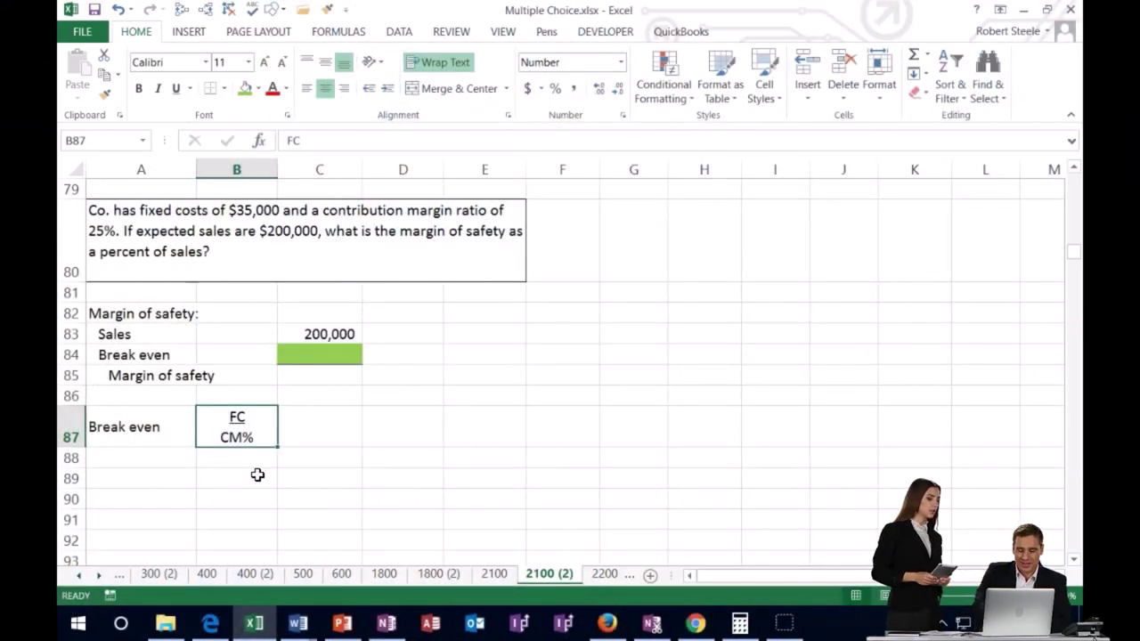
Stack the 35,000 fixed costs above the 25% CM ratio in the fraction cell D87
key(Right)
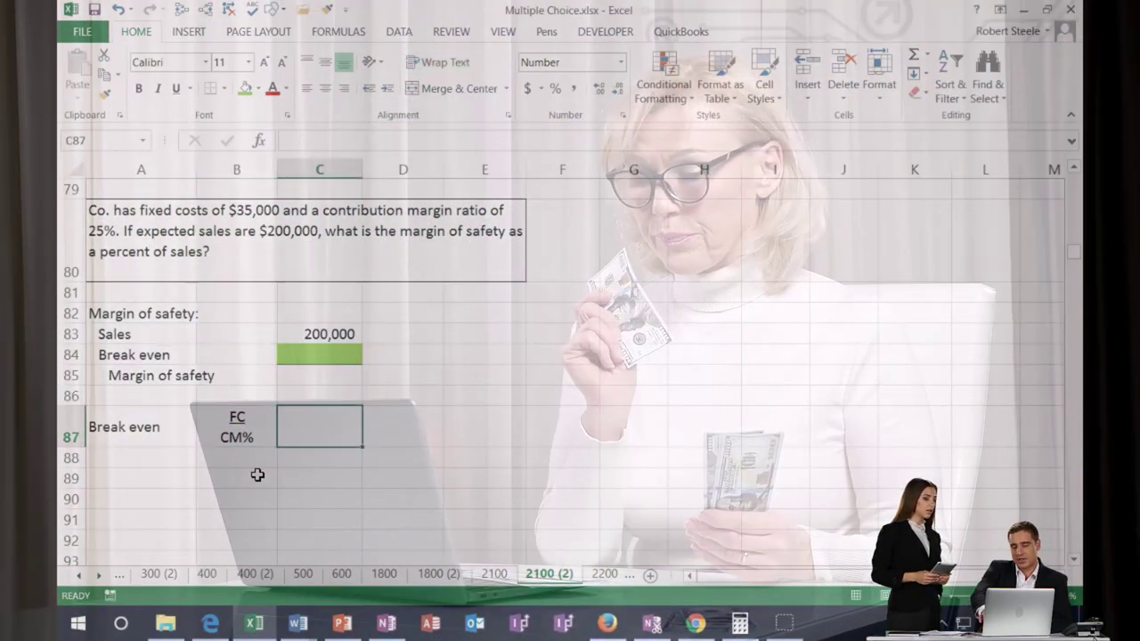
text(=-)
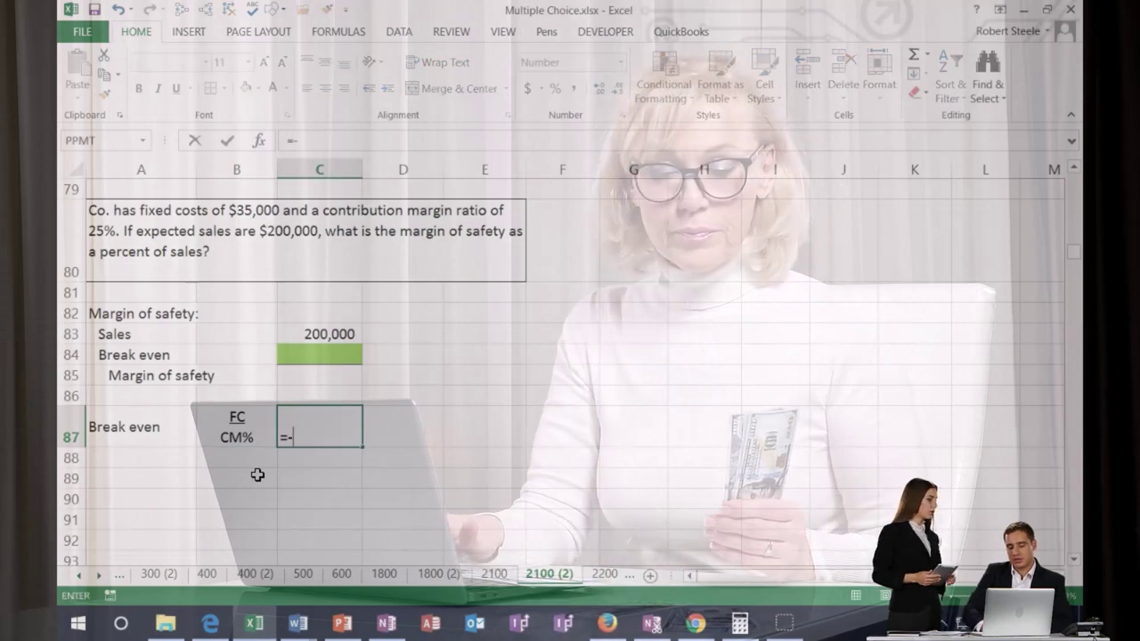
key(Right)
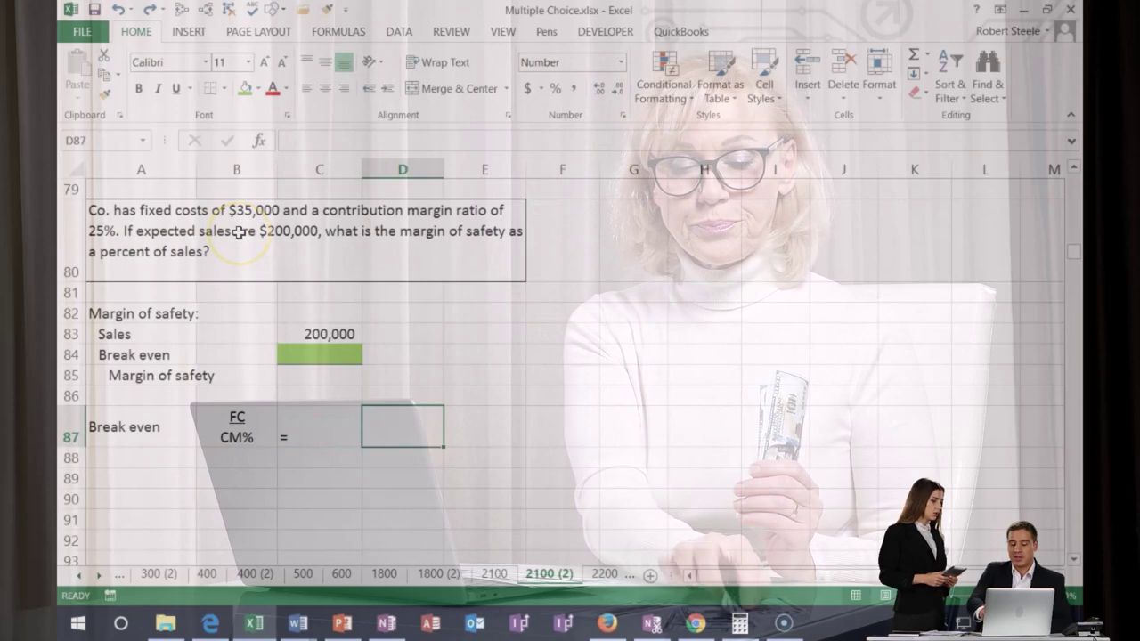
text(35,000 )
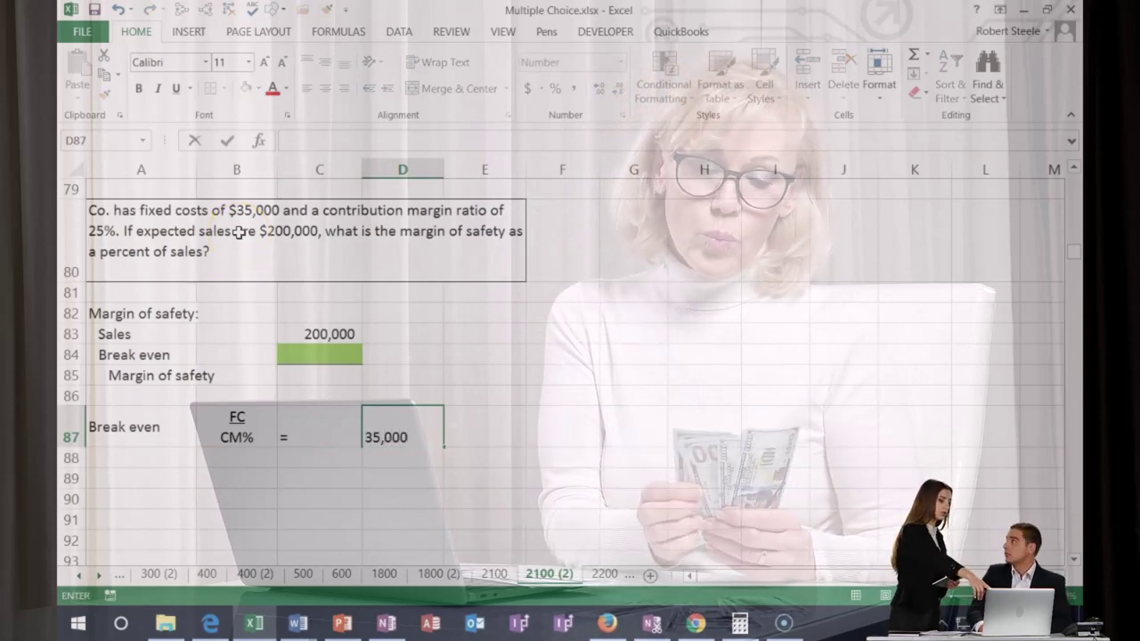
text(25)
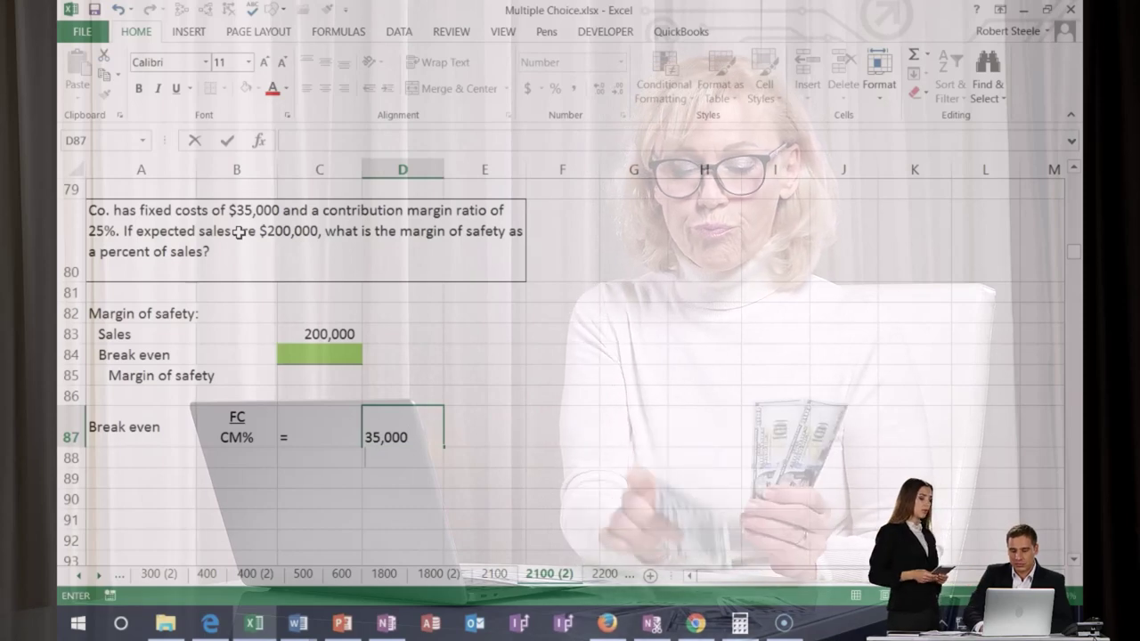
text(%)
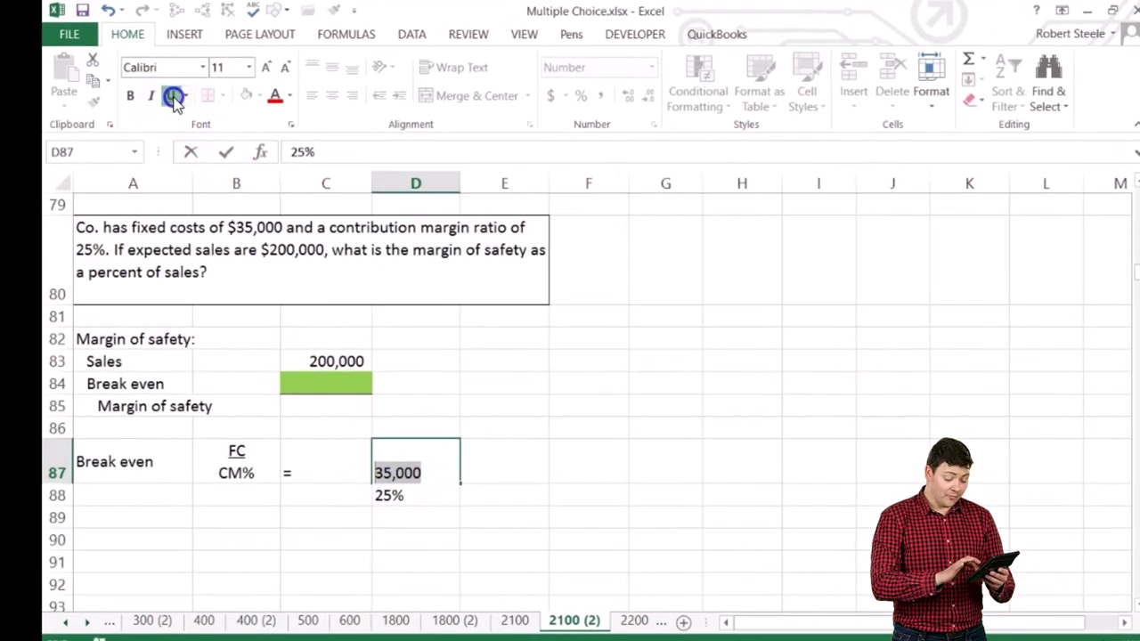
Underline the 35,000 fixed costs in the D87 fraction
click(175, 87)
key(Return)
key(Up)
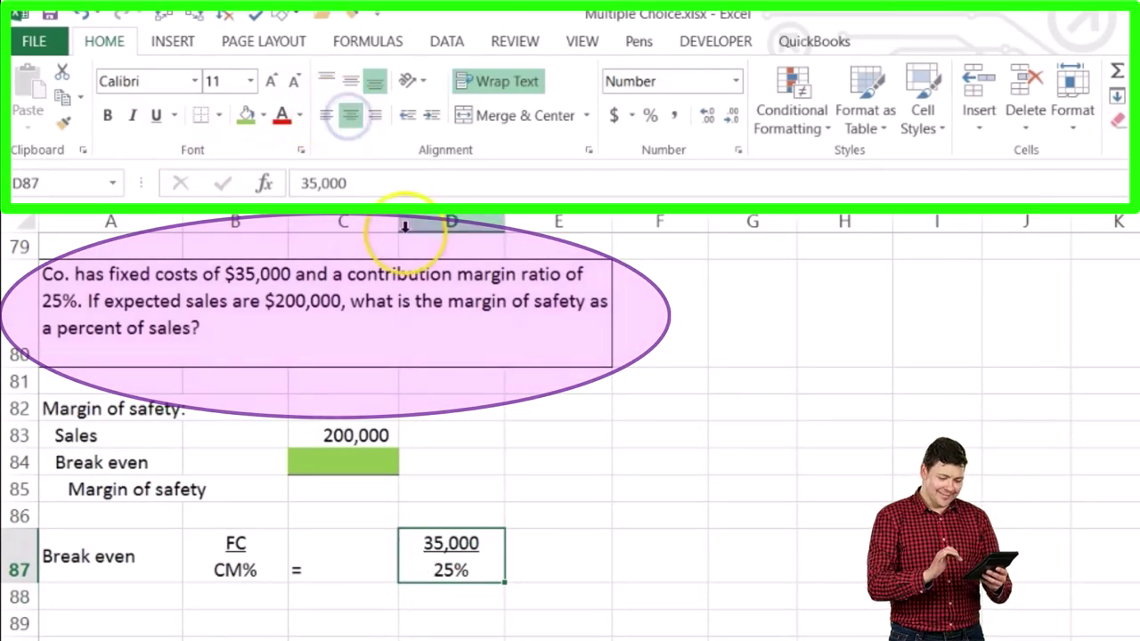
Put = in E87 and compute =35000/.25 in F87, giving 140,000
click(563, 558)
text(=)
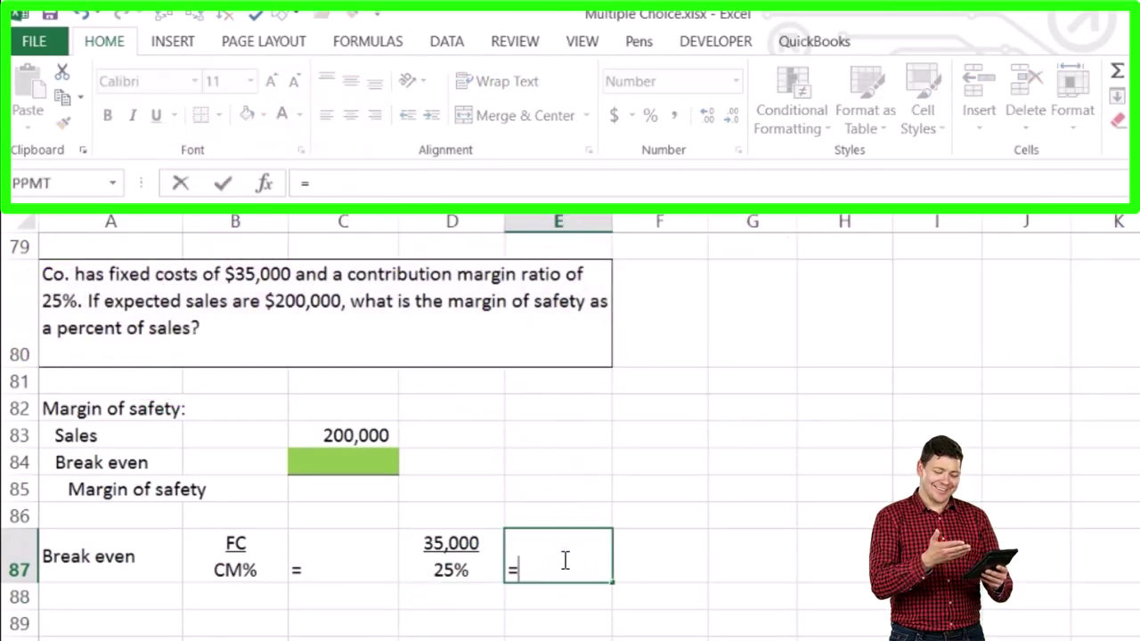
key(Tab)
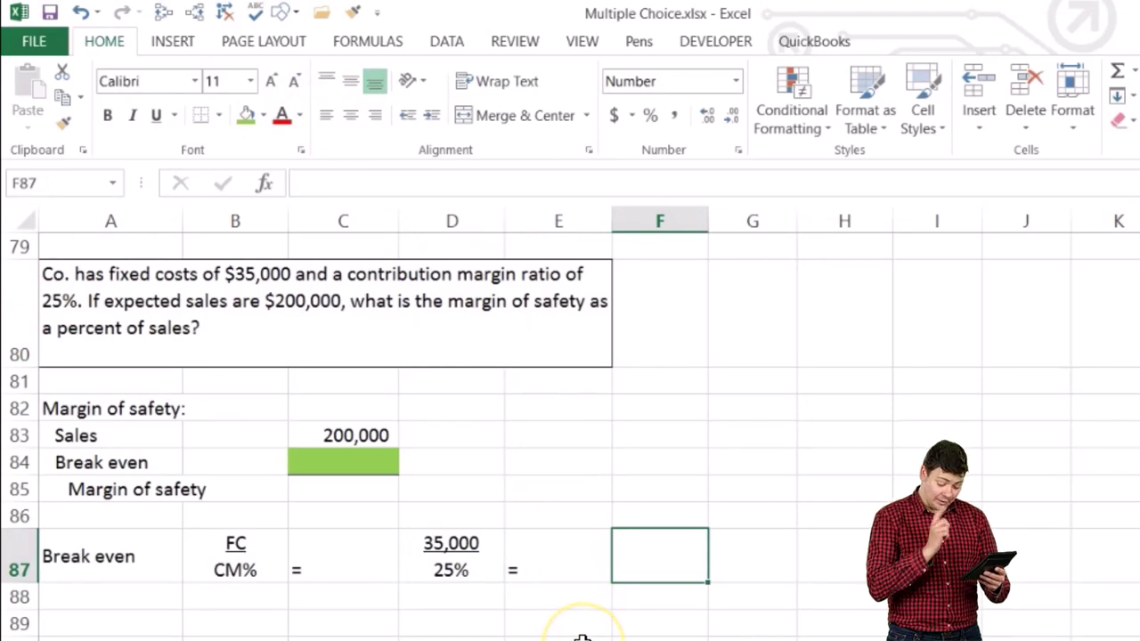
text(=35000/.25)
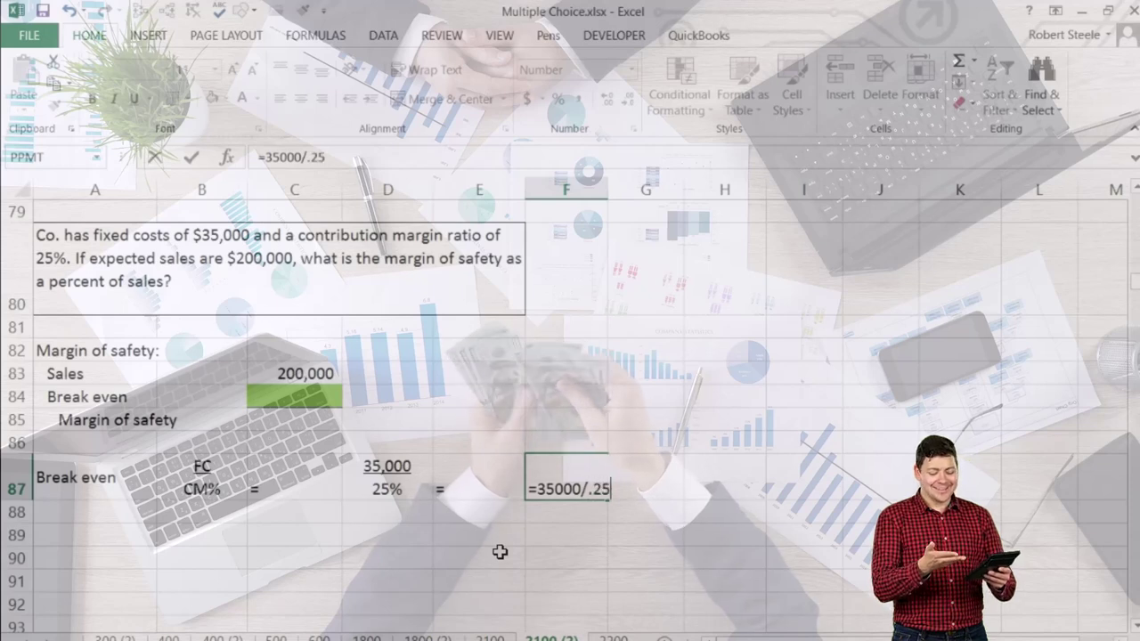
key(Return)
key(Left)
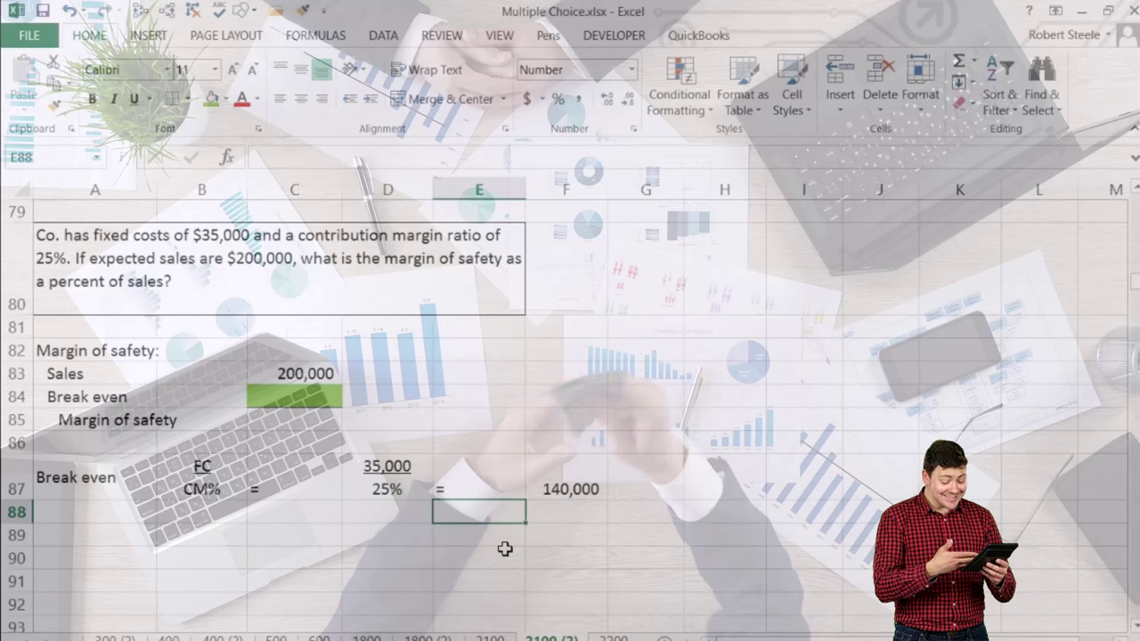
key(Up)
key(Up)
key(Up)
key(Up)
key(Left)
key(Left)
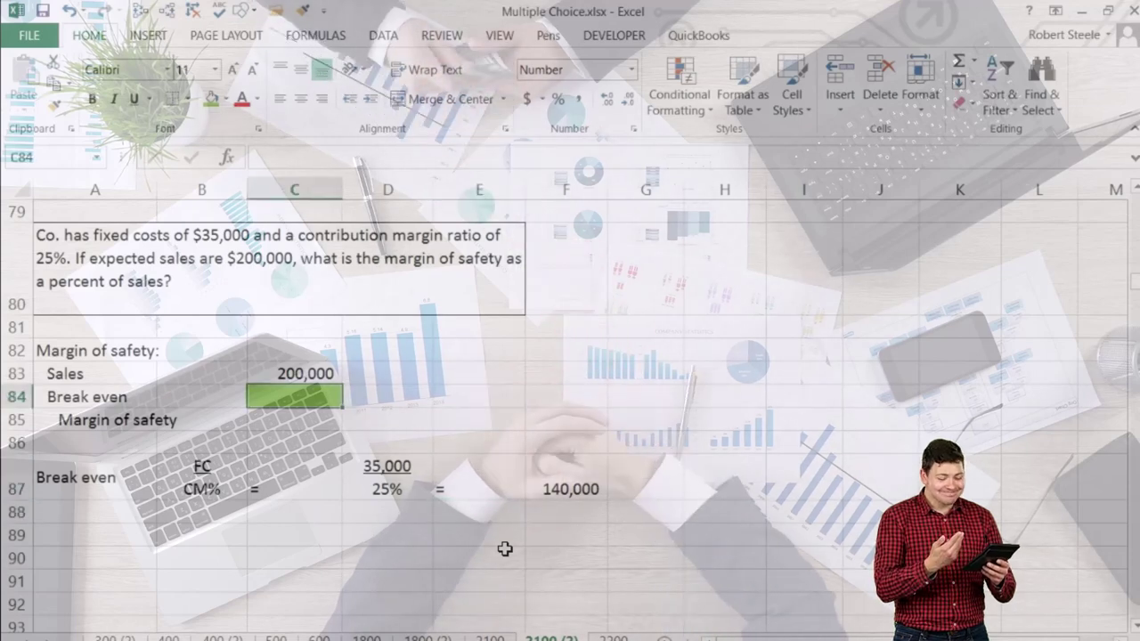
Link C84 to the 140,000 result and compute margin of safety =C83-C84, giving 60,000
text(=)
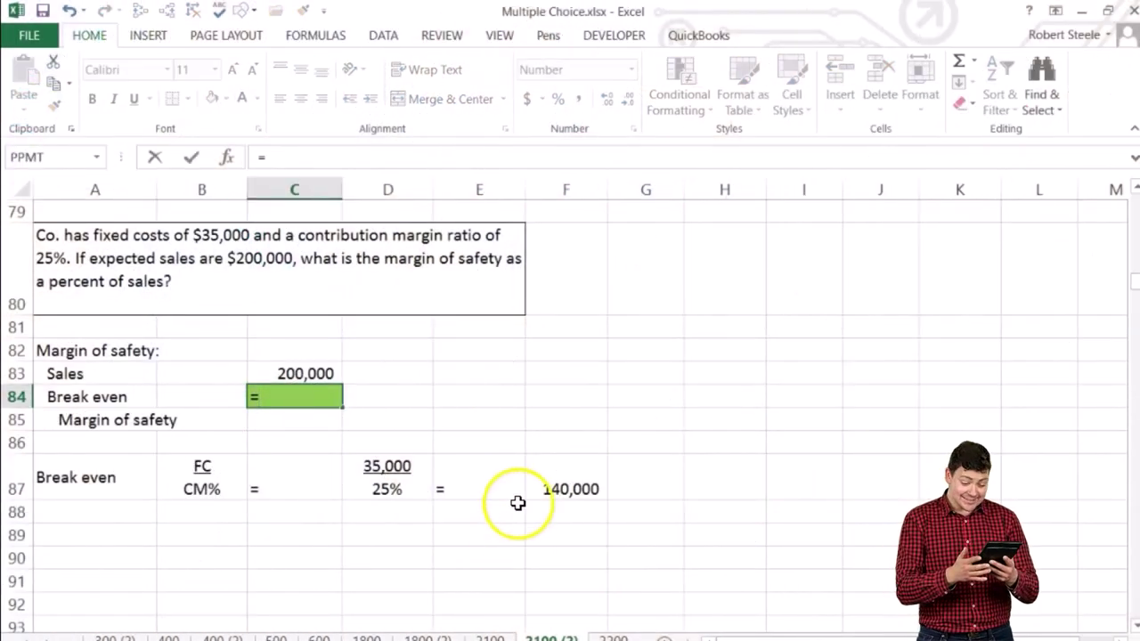
key(Return)
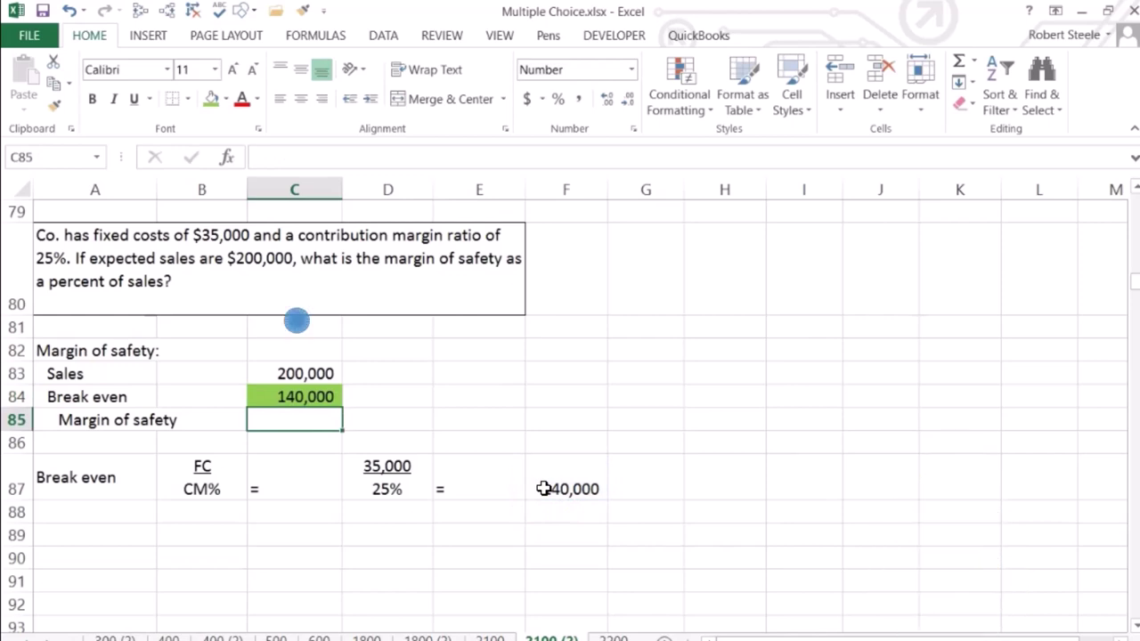
text(=C83)
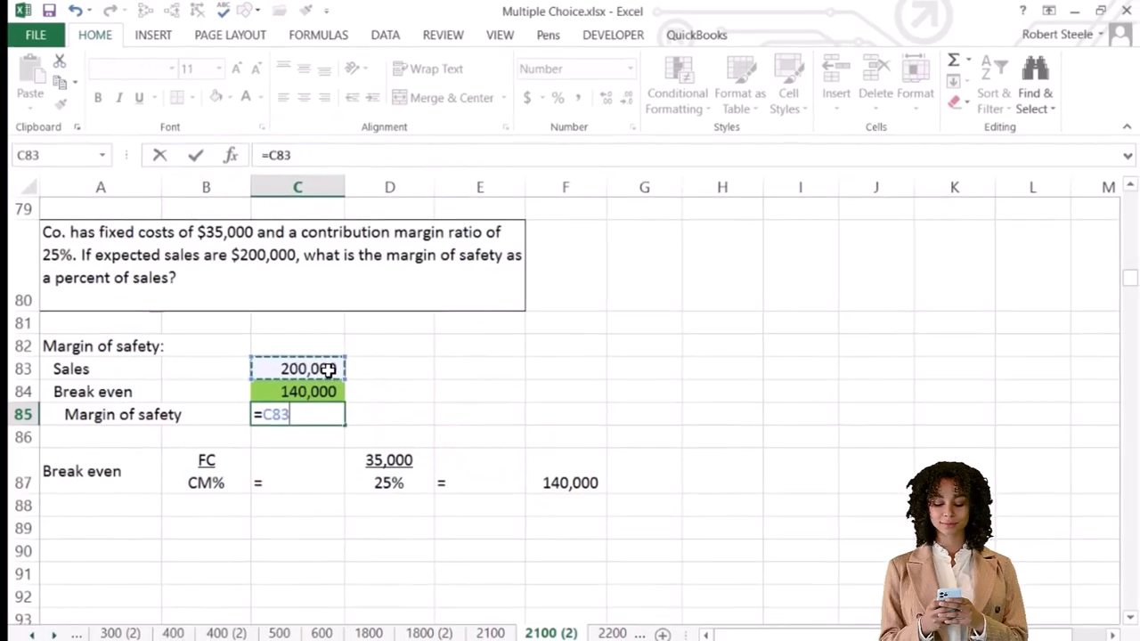
text(-)
click(332, 376)
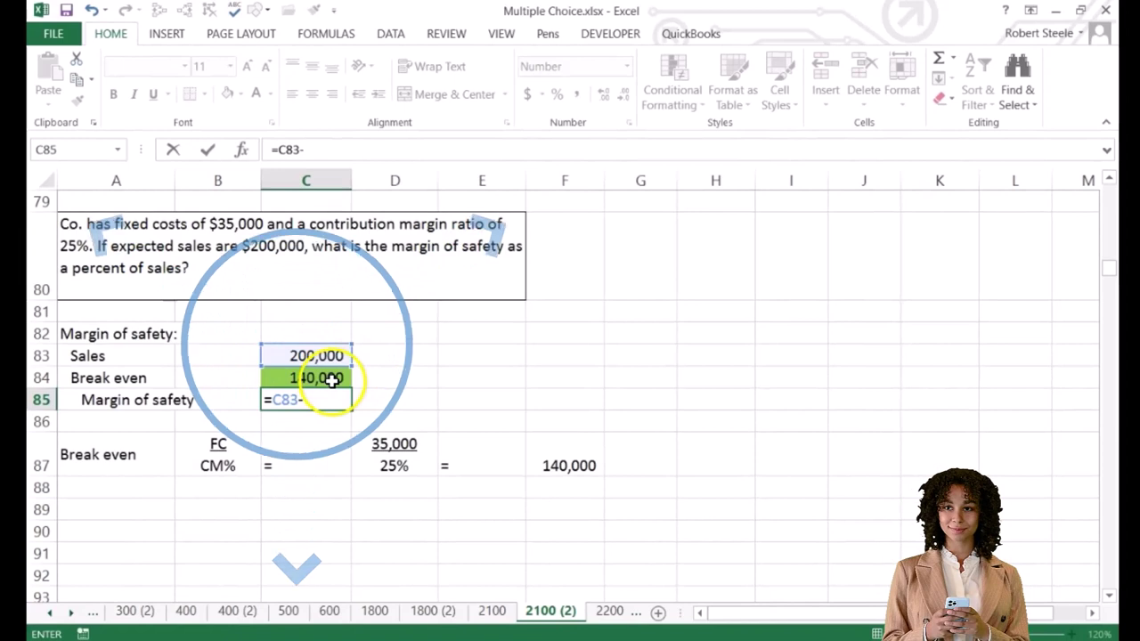
key(Return)
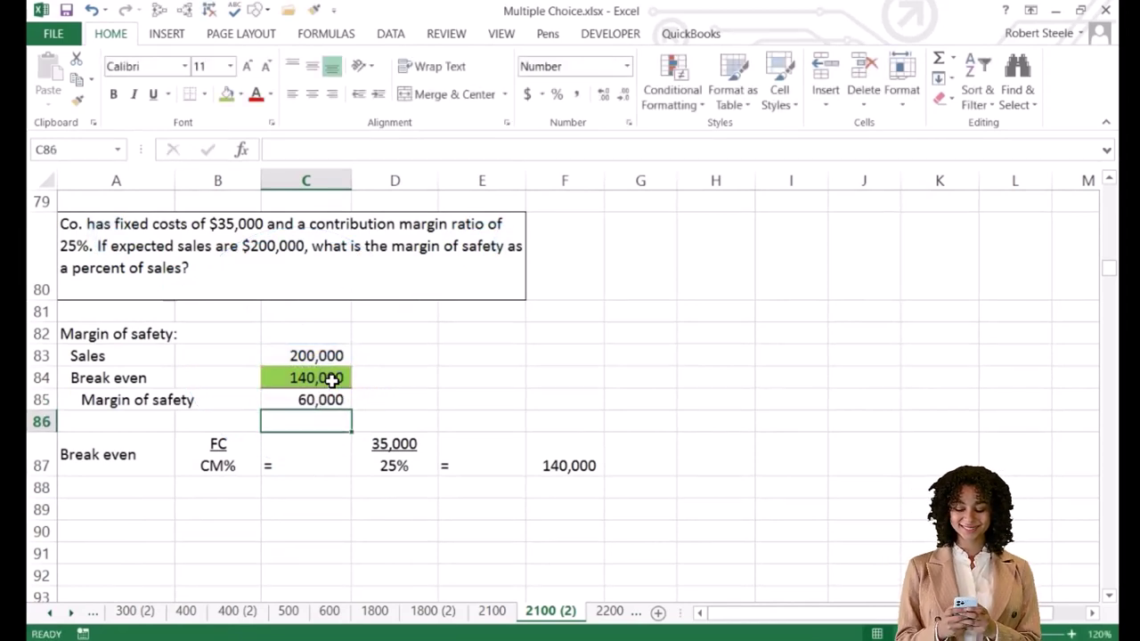
click(374, 400)
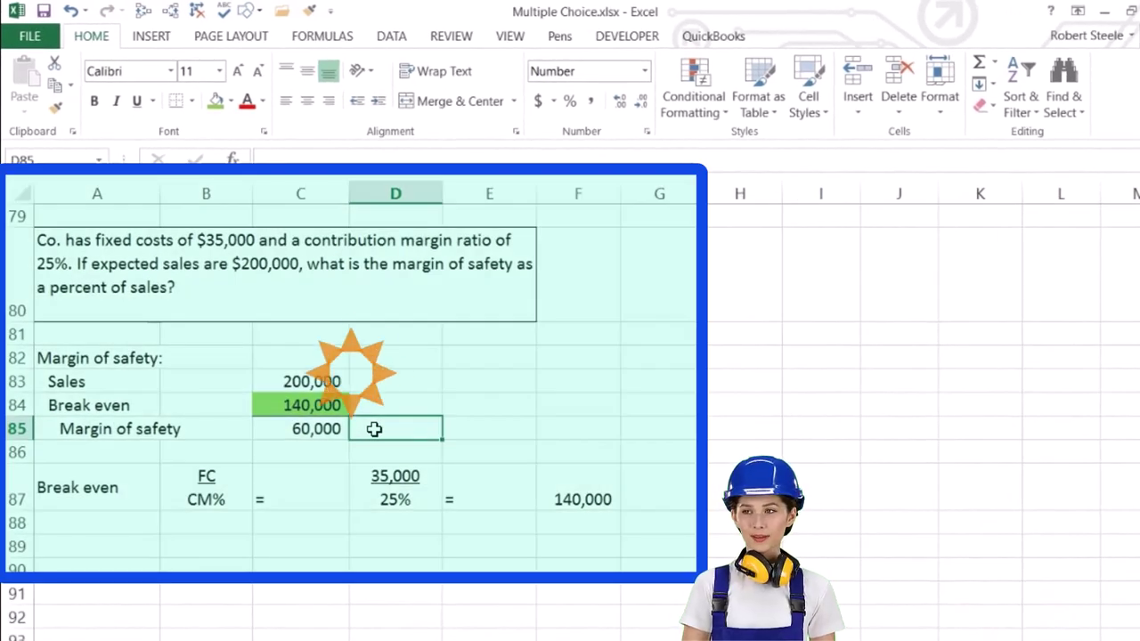
Enter =C85/C83 in D85 and format it as a percentage, showing 30%
text(=)
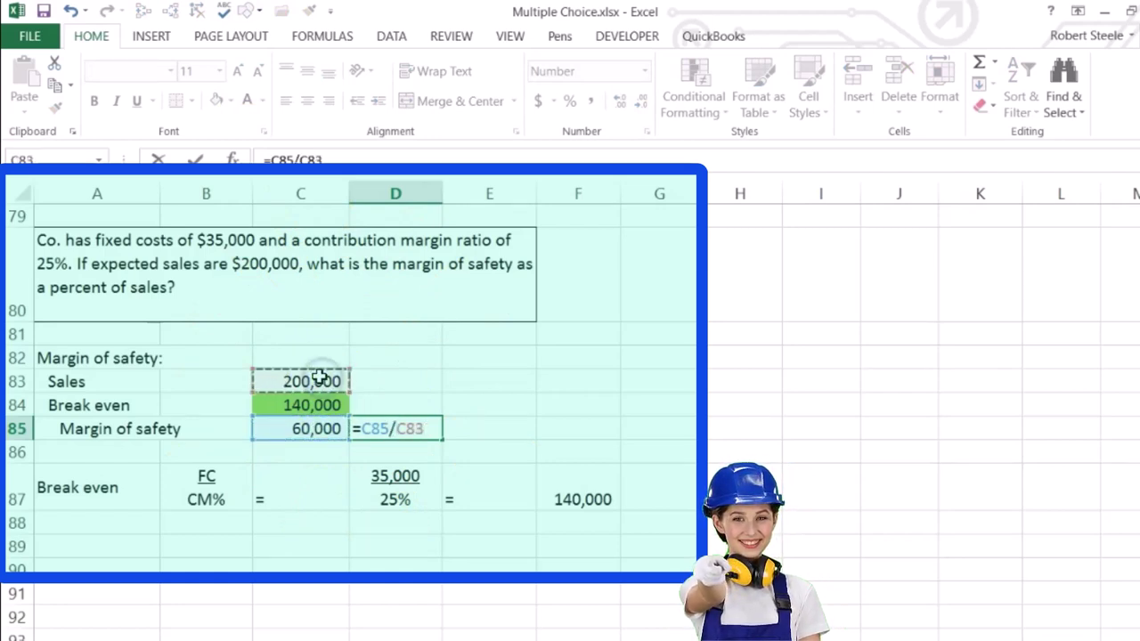
key(Return)
click(384, 425)
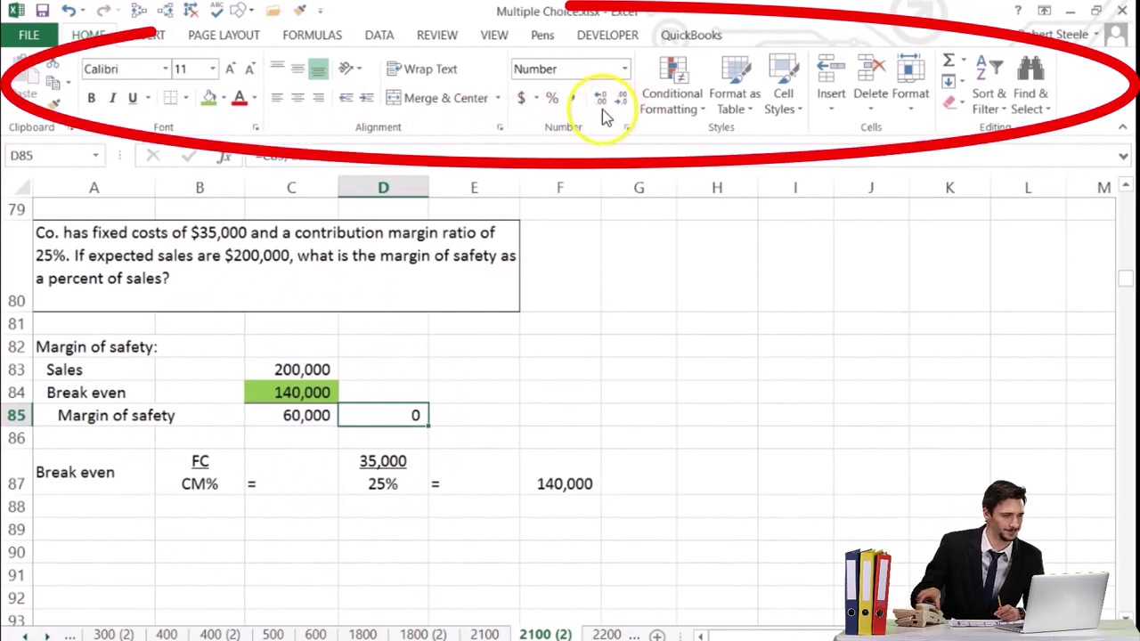
click(601, 101)
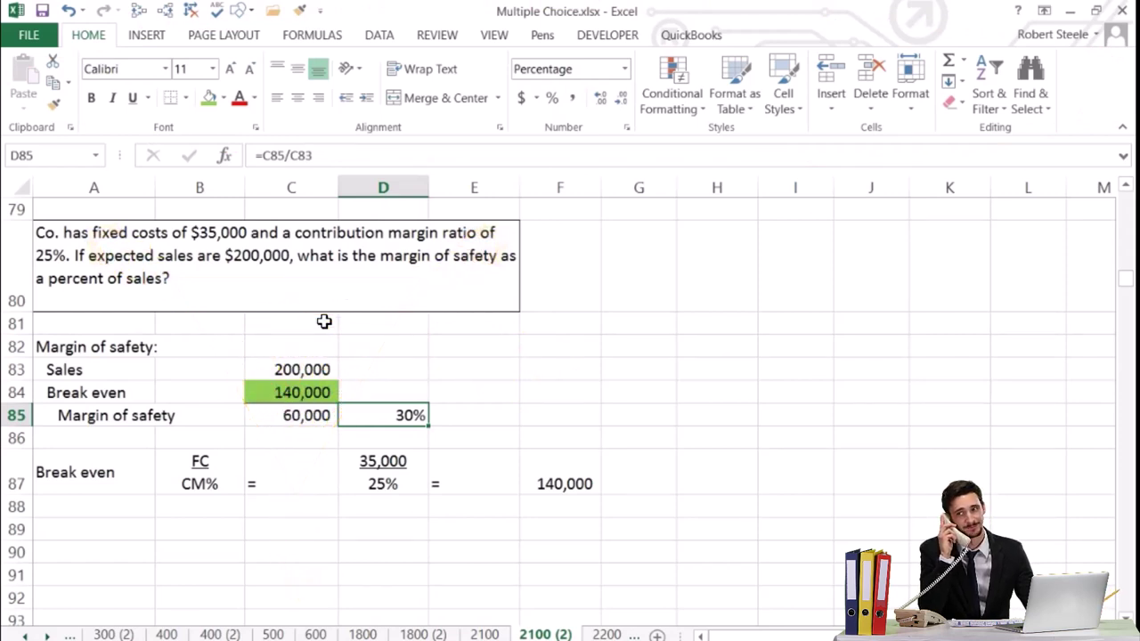
click(314, 414)
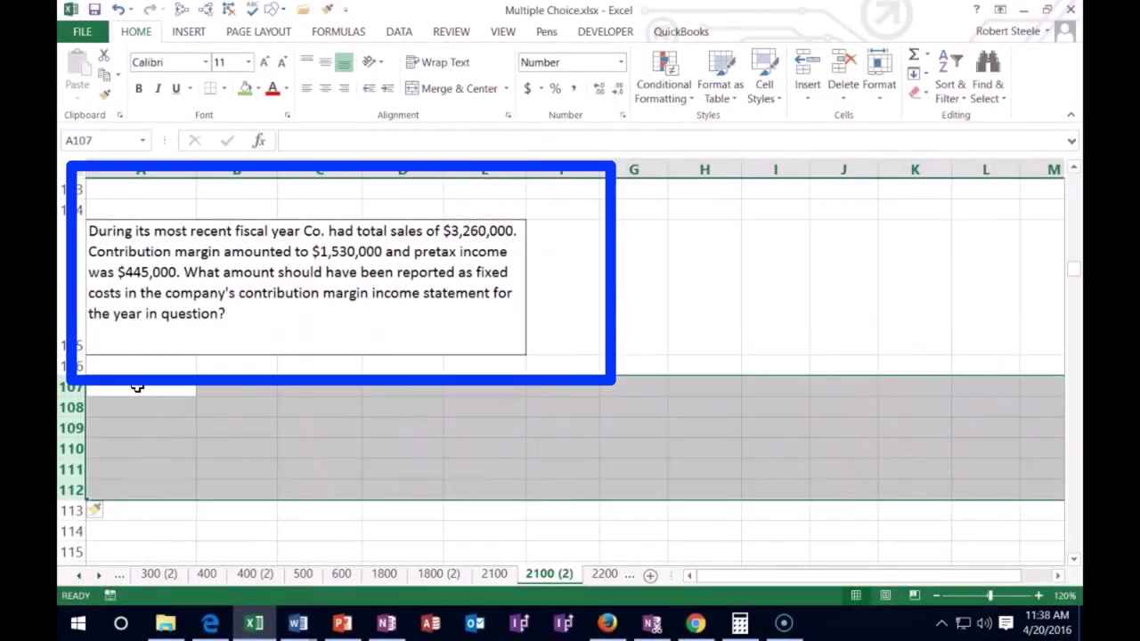
Enter the Sales label in A107 with 3,260,000 beside it
click(138, 387)
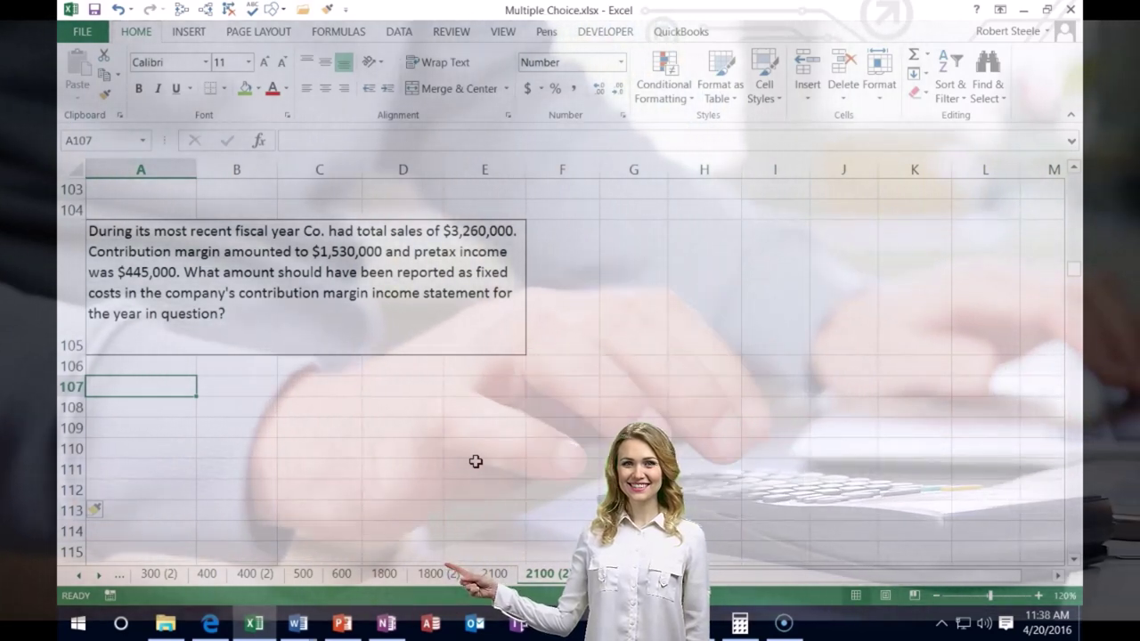
text(Sales)
key(Tab)
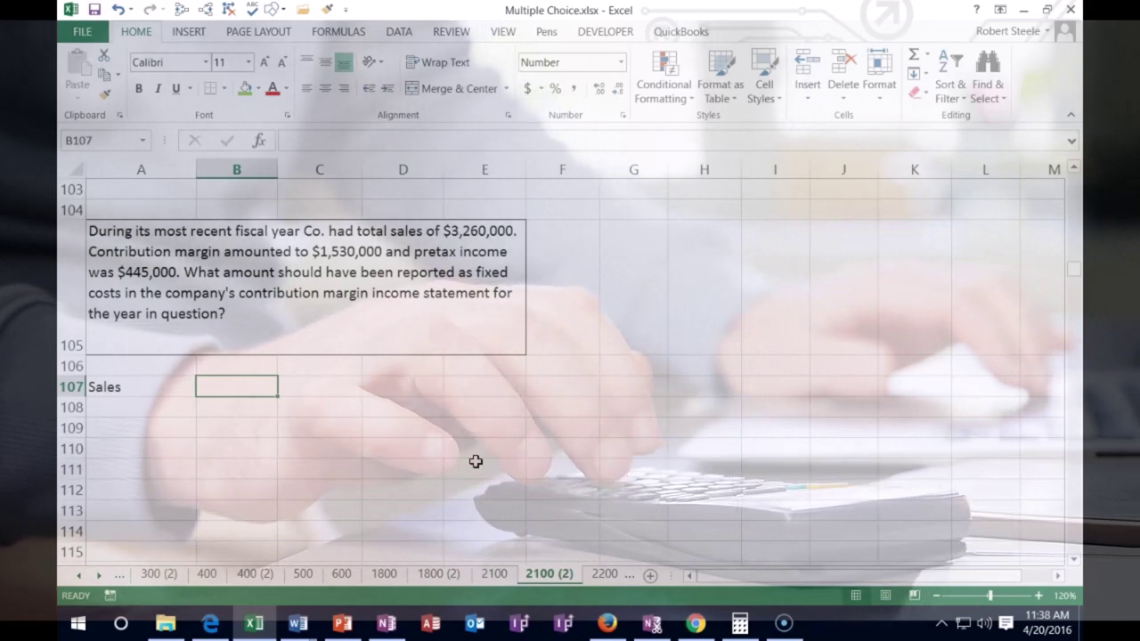
text(3)
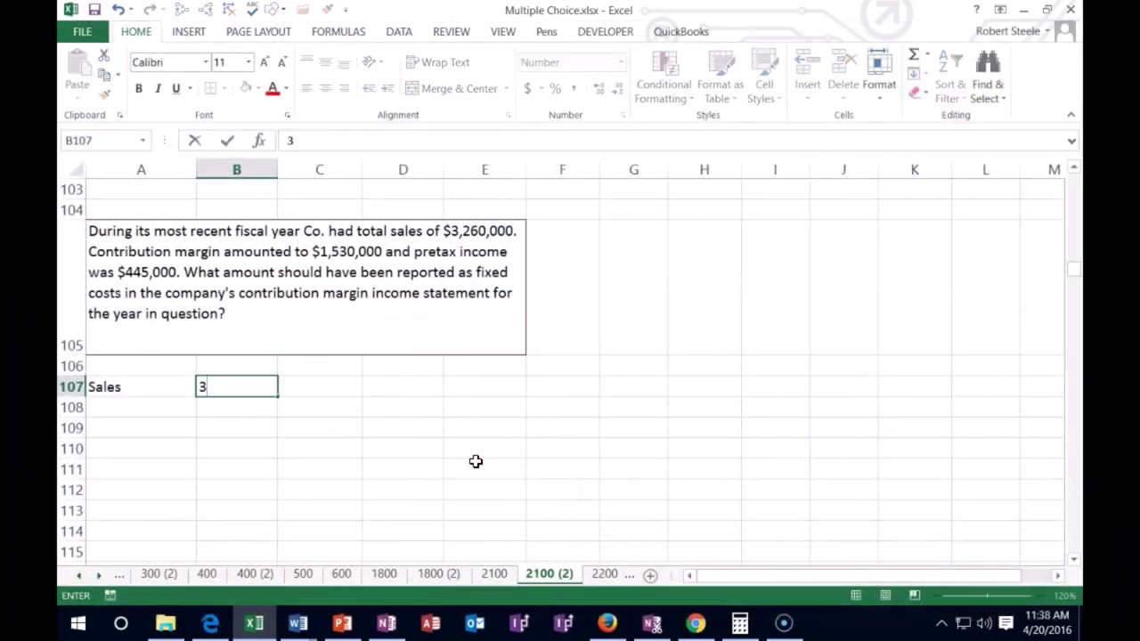
text(,260,000)
key(Return)
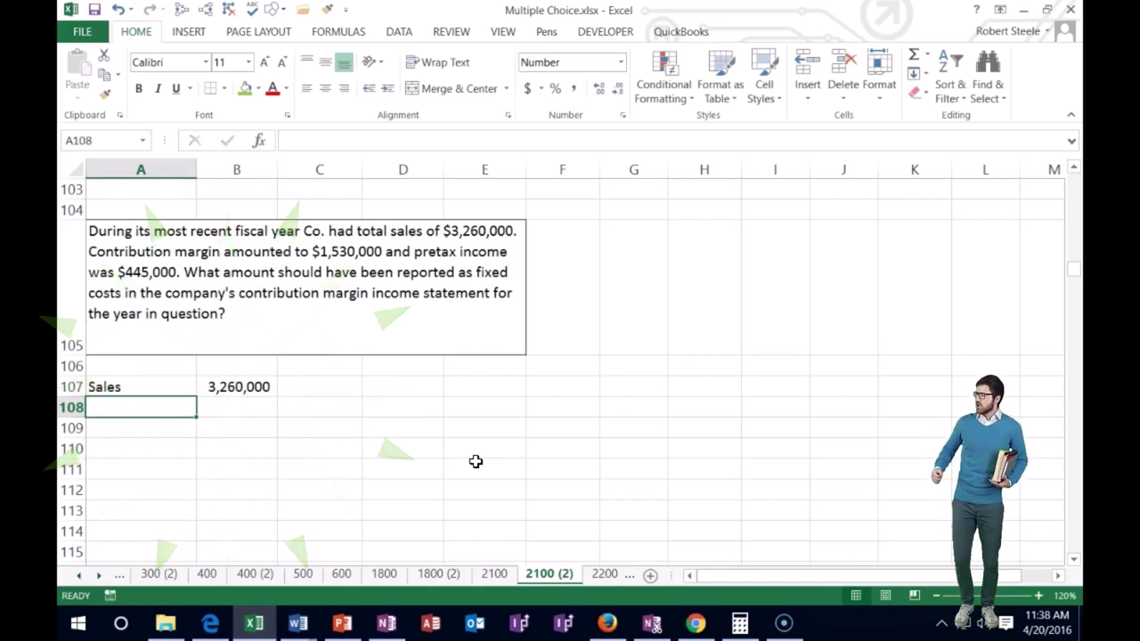
Add a VC row and a CM row with 1,530,000 below the sales
text(V)
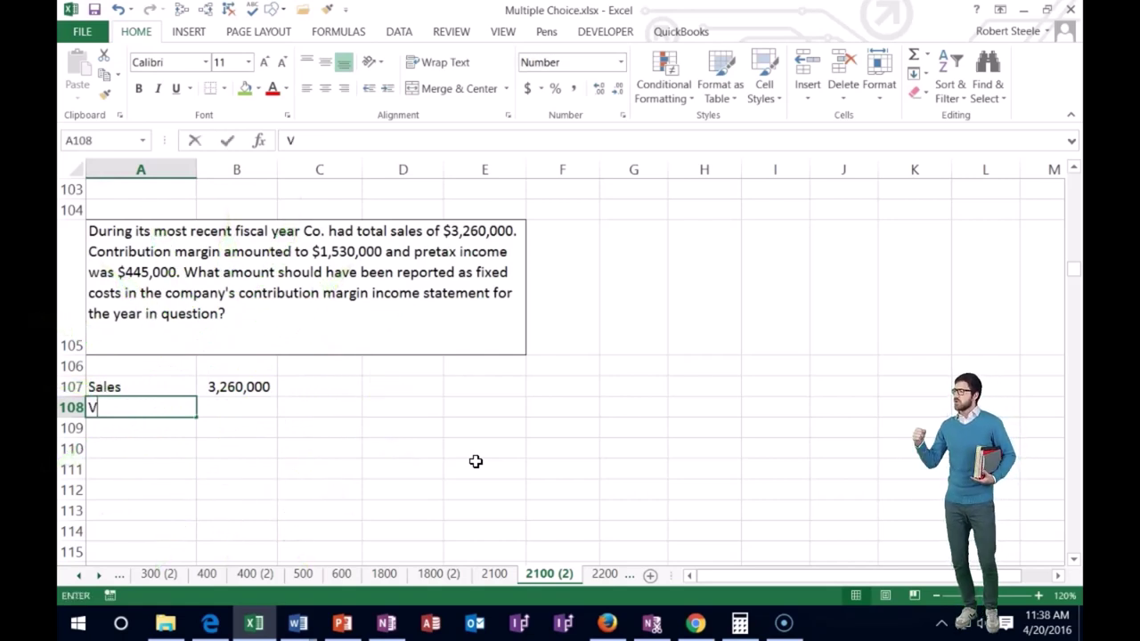
text(C)
key(Return)
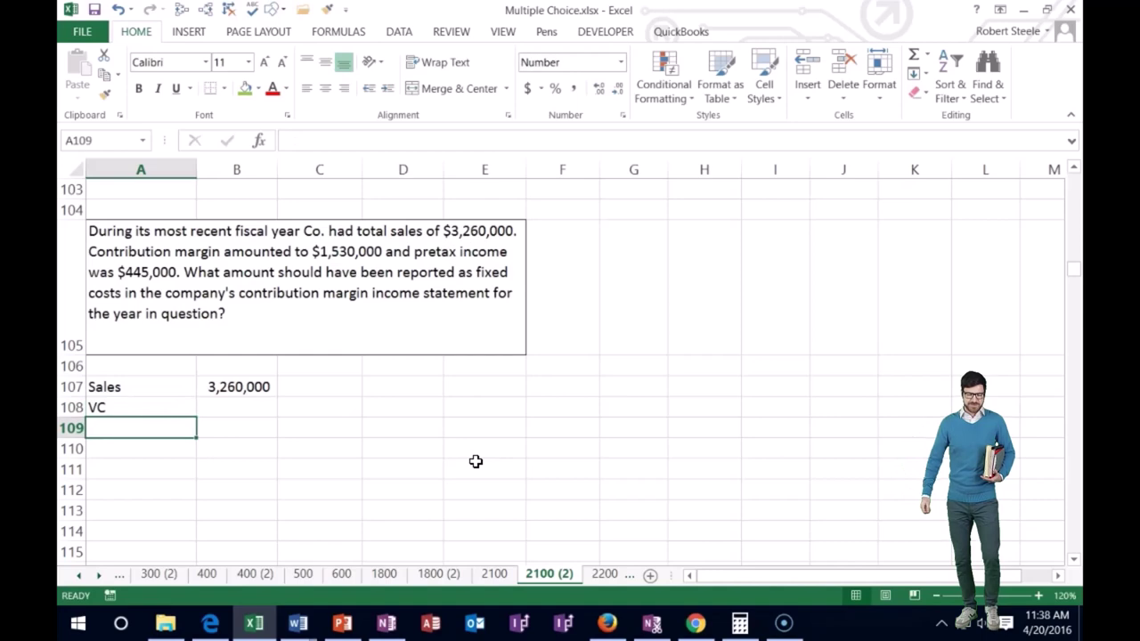
text(CM)
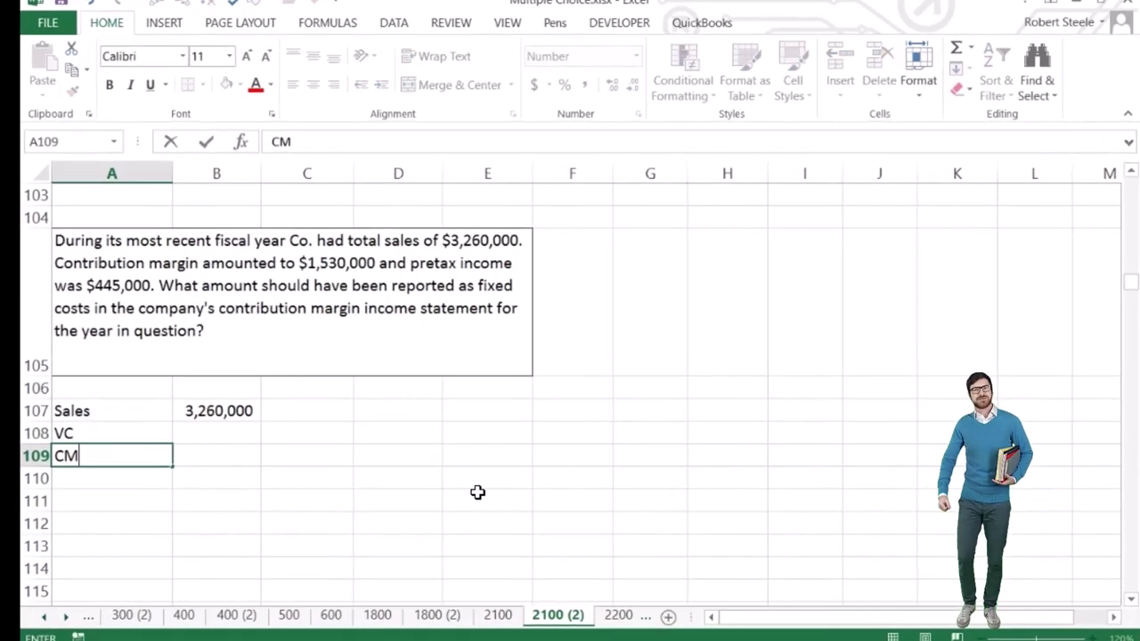
key(Tab)
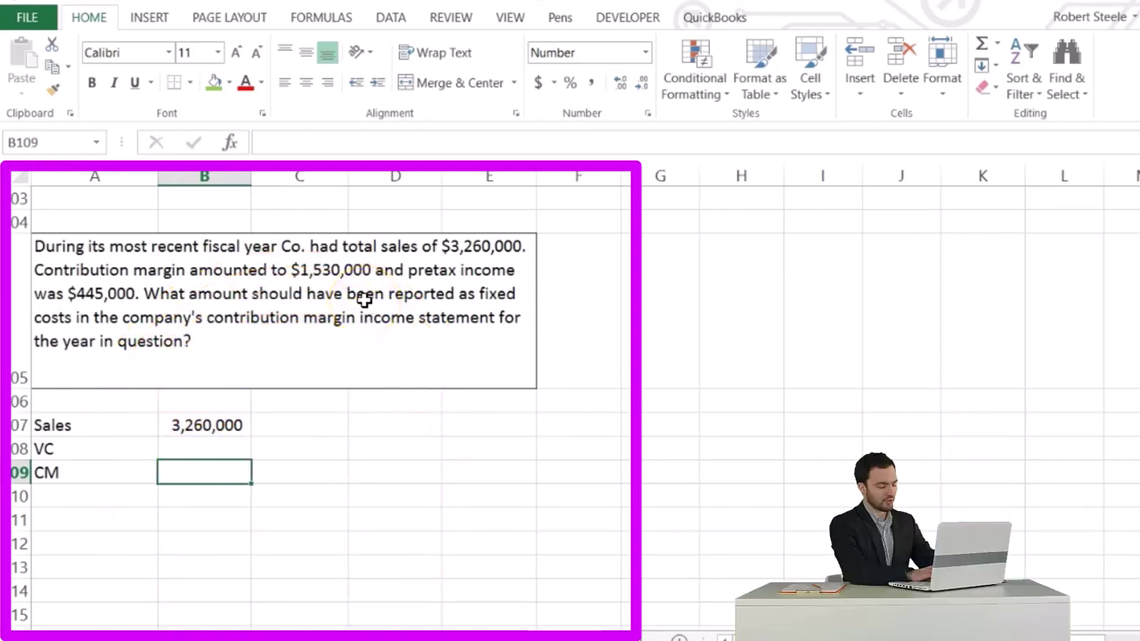
text(1,5)
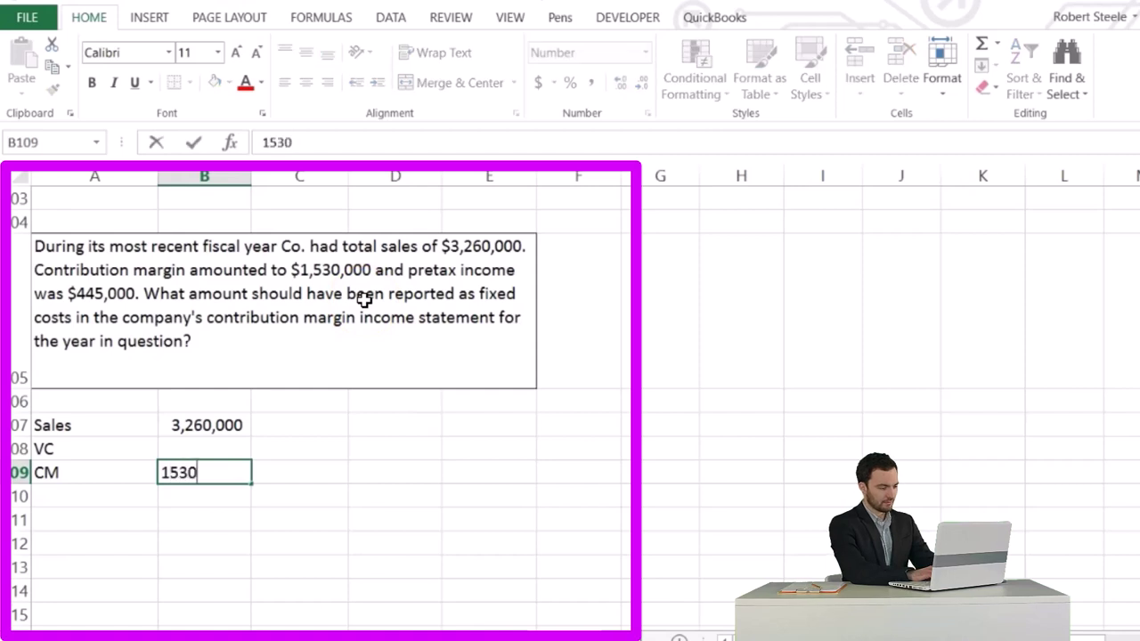
text(30,000)
key(Return)
key(Up)
key(Up)
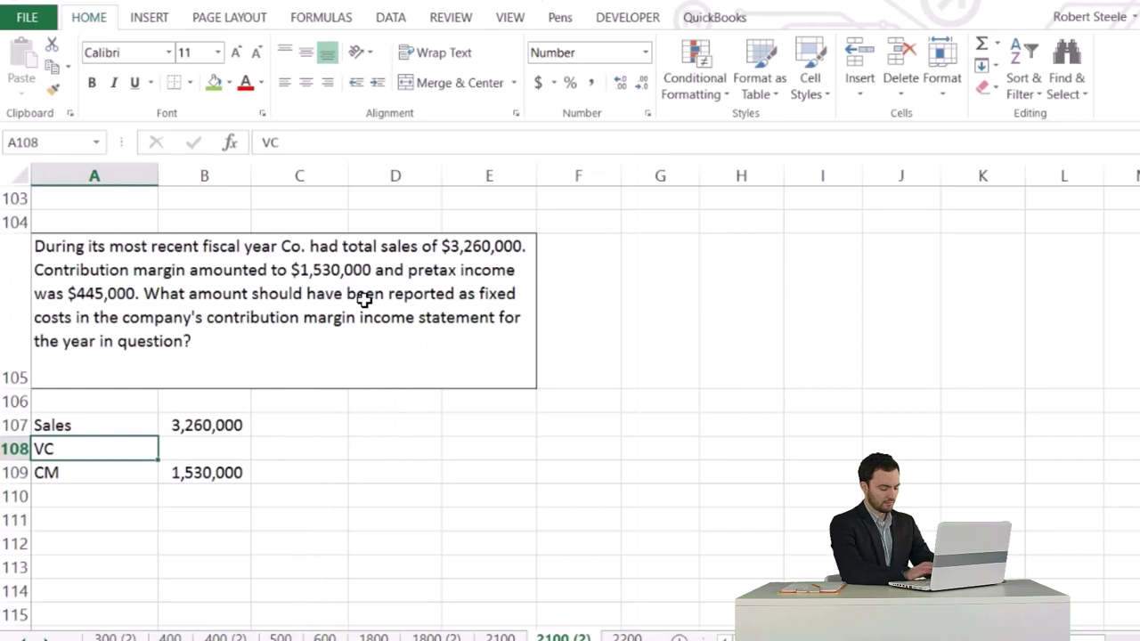
key(Right)
key(Right)
key(Right)
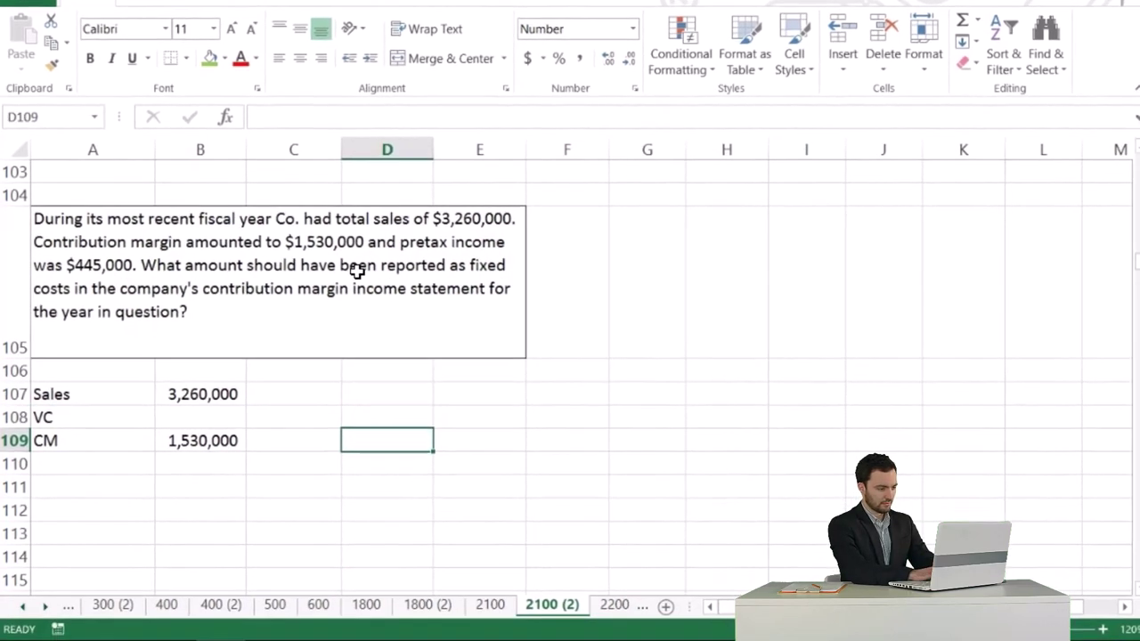
Enter the text note '3,260,000- VC = 1,530,000' in D109
text('3)
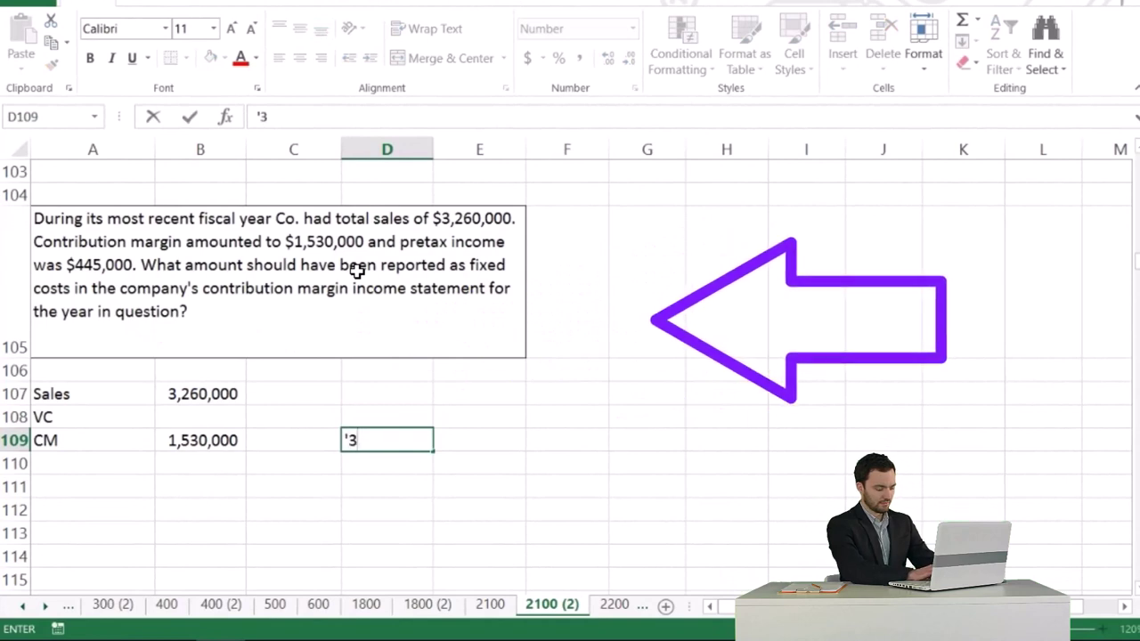
text(,260)
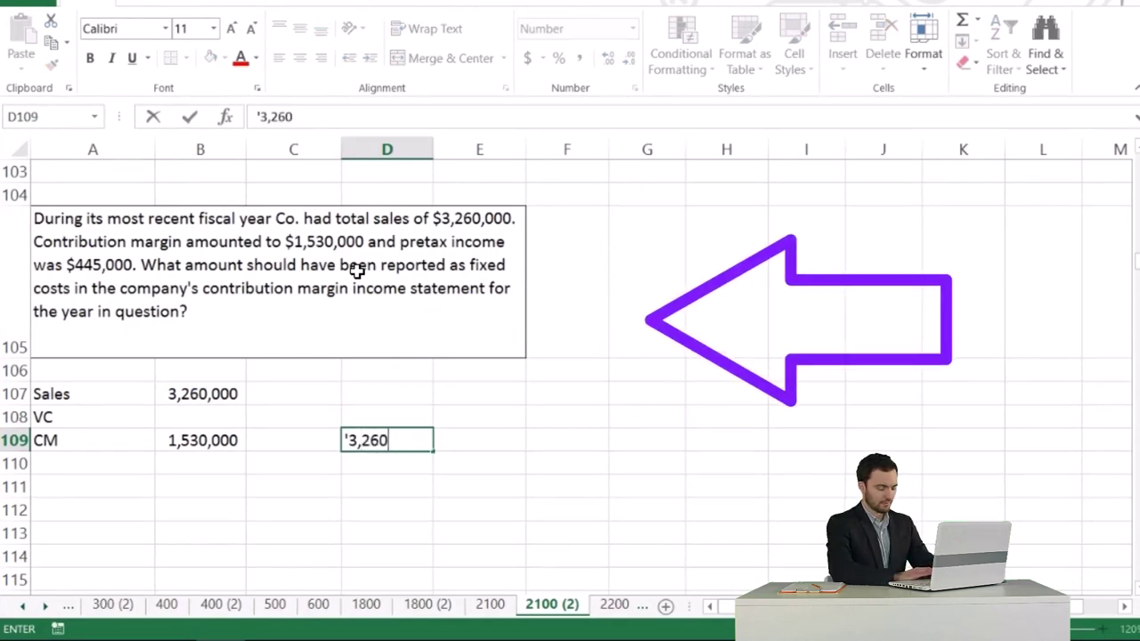
text(,000-)
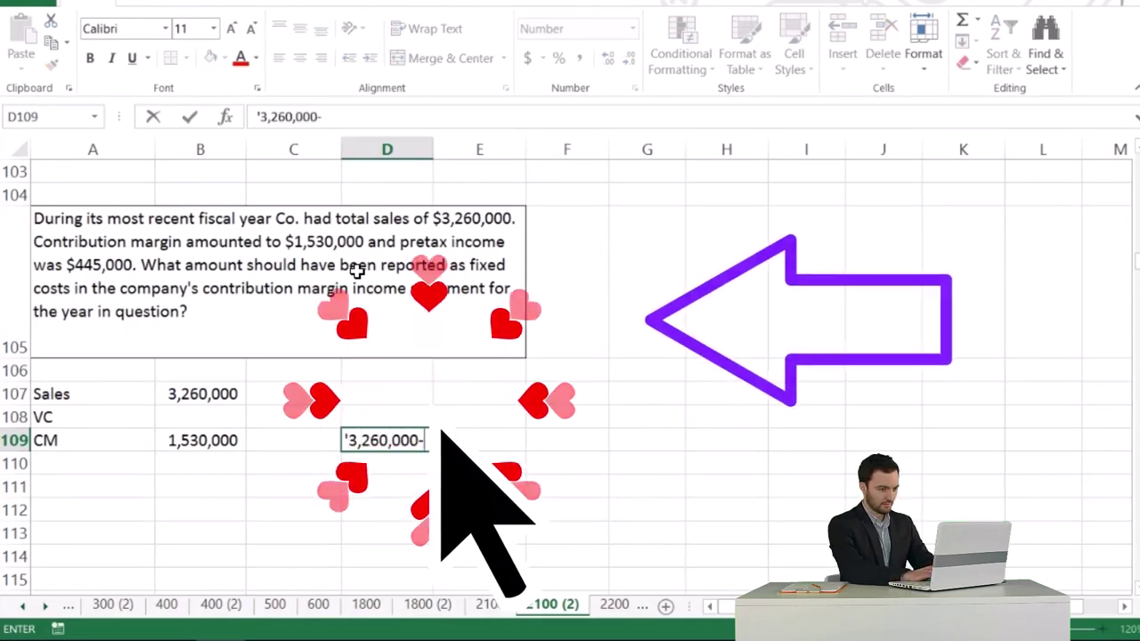
text( VC)
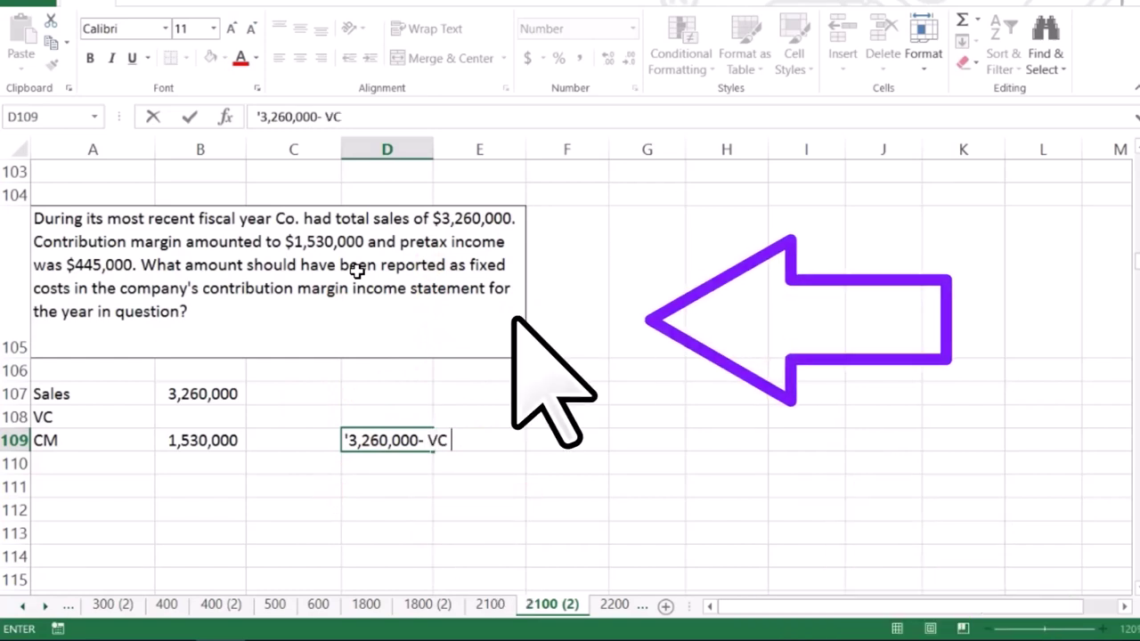
text( = )
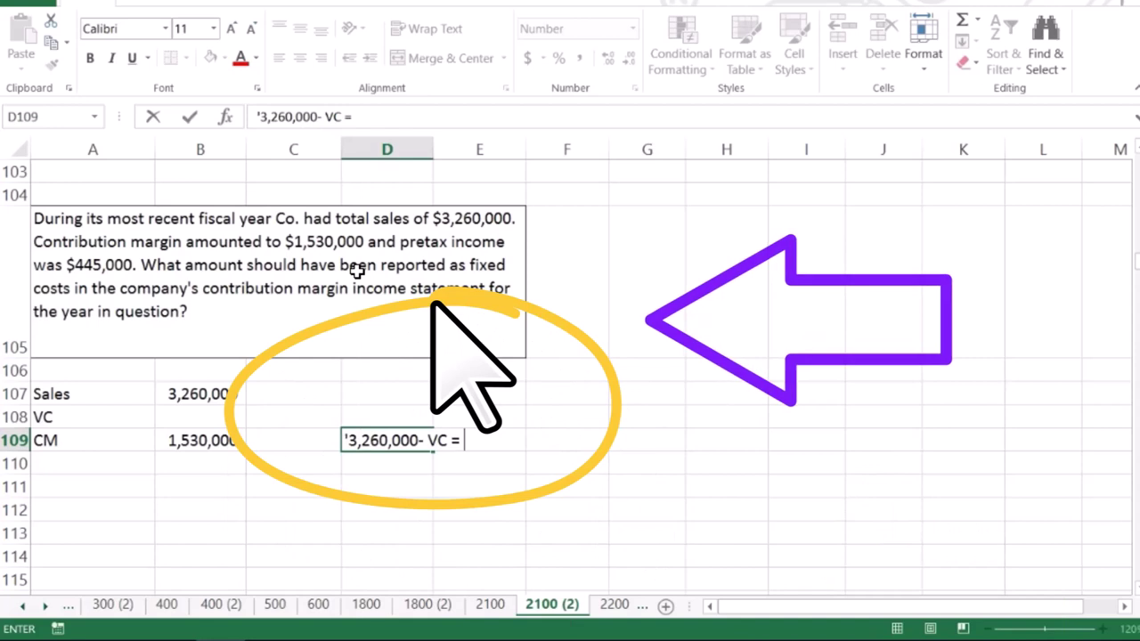
text(1)
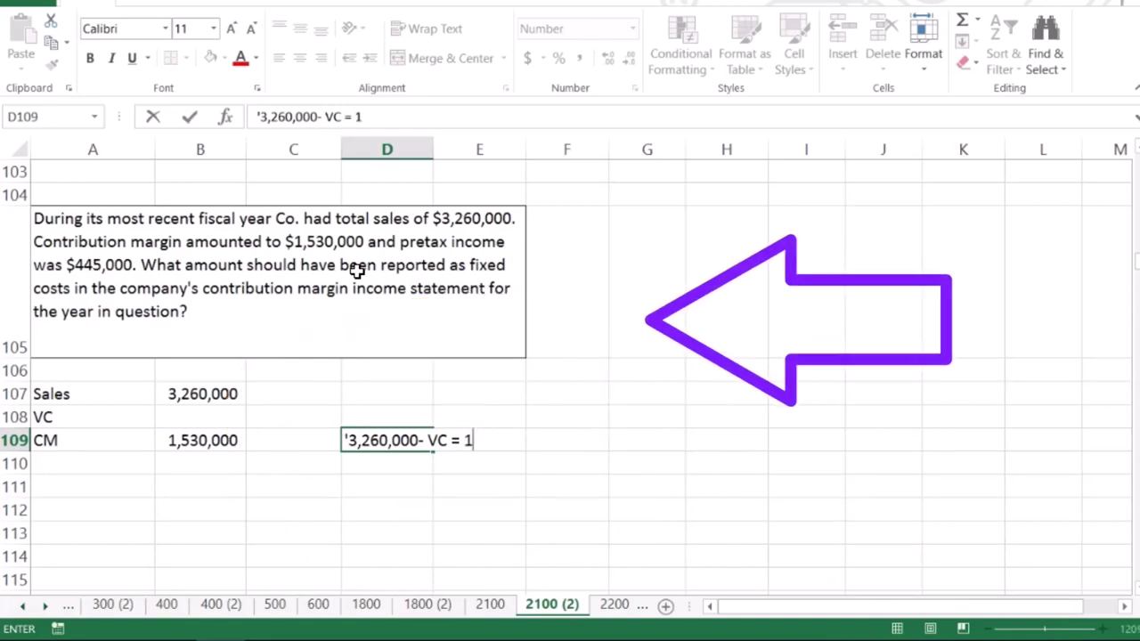
text(,530,000)
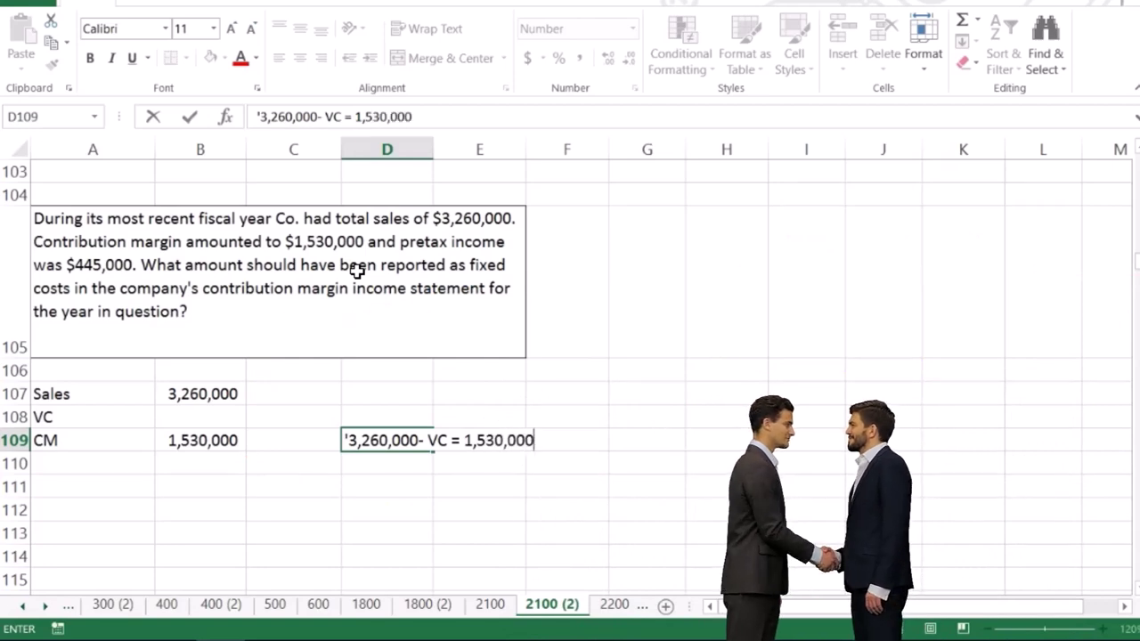
key(Return)
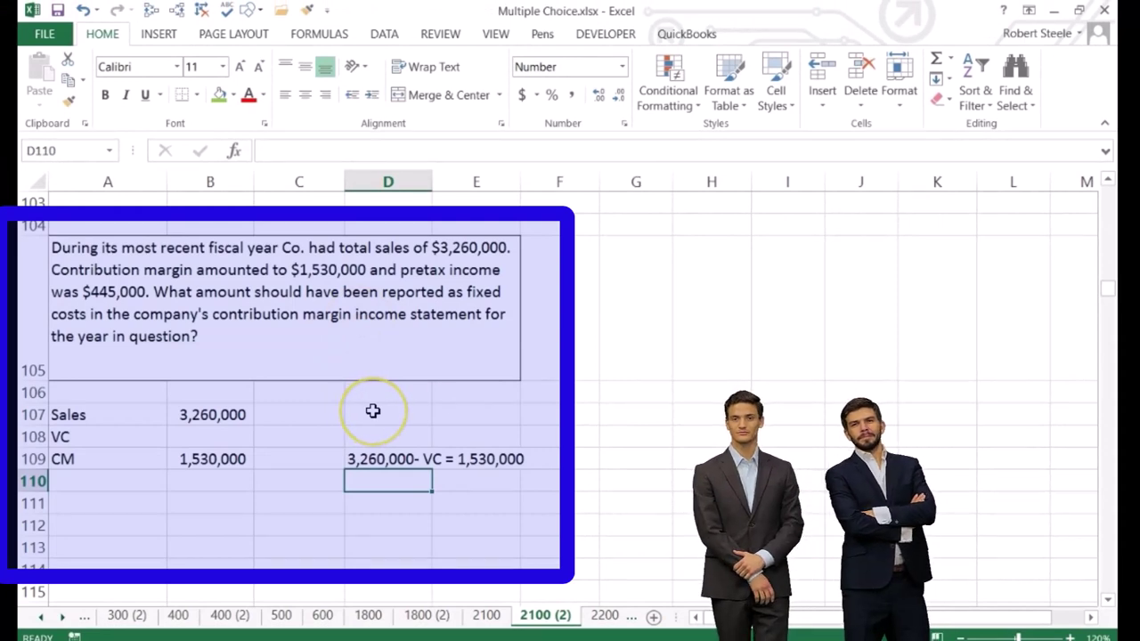
Label D111 as VC and compute 3,260,000 − 1,530,000 beside it in E111
key(Return)
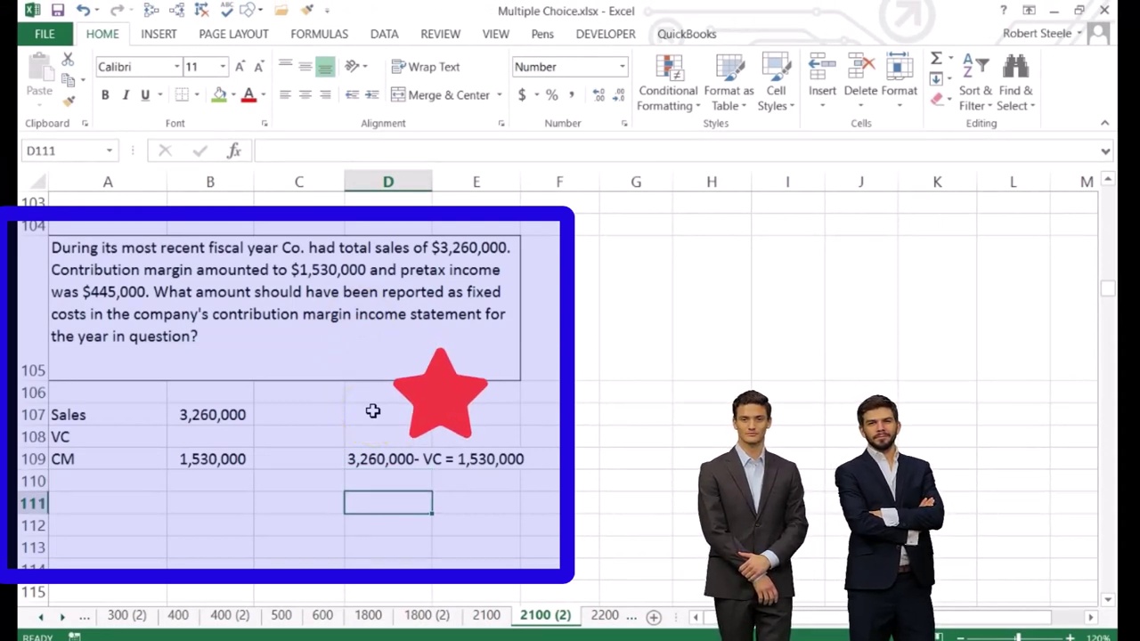
text(VC)
key(Tab)
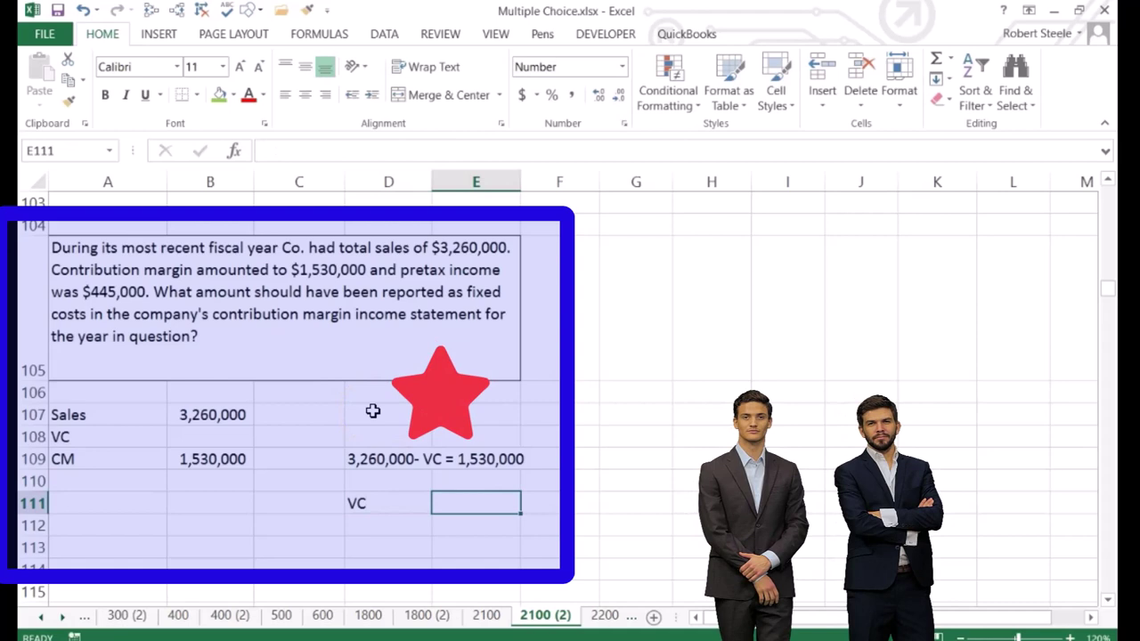
text(=)
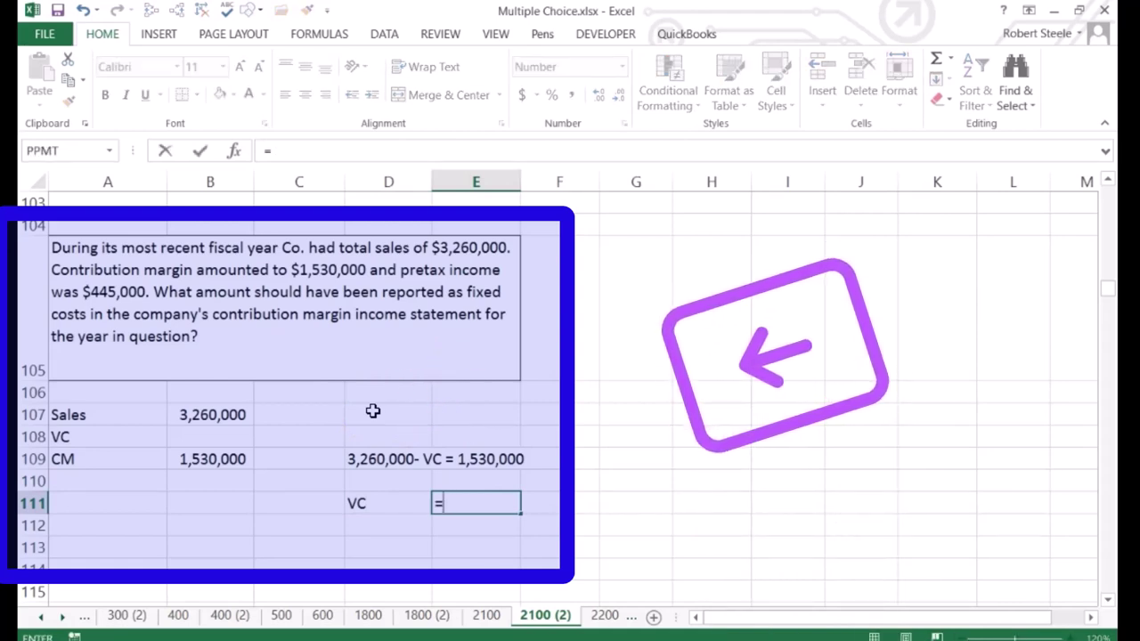
text(3260)
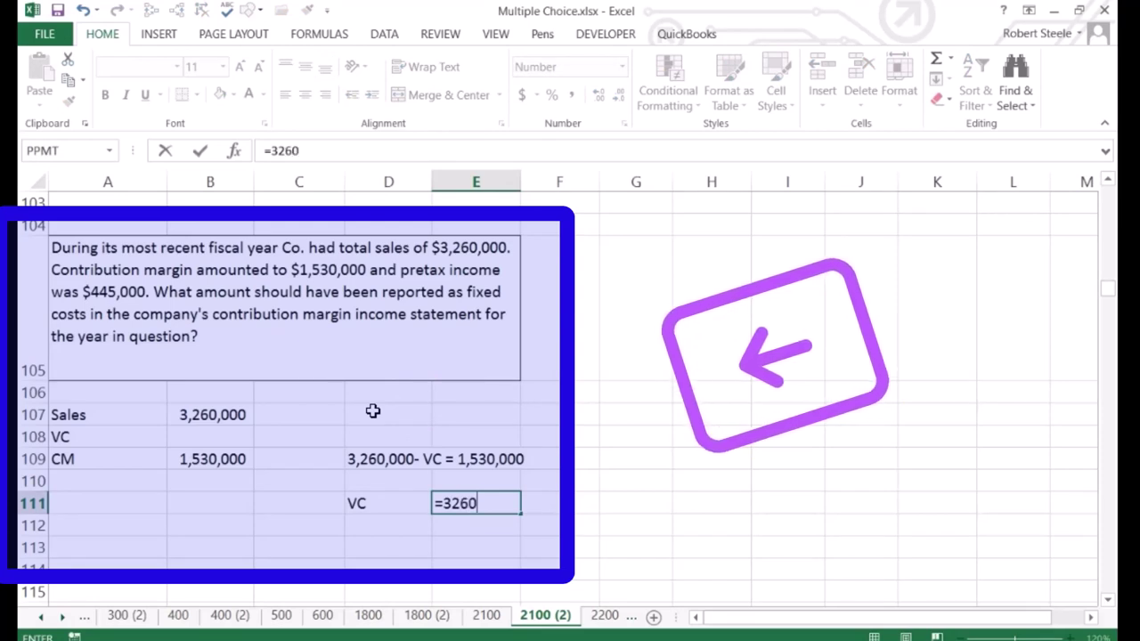
text(000-1)
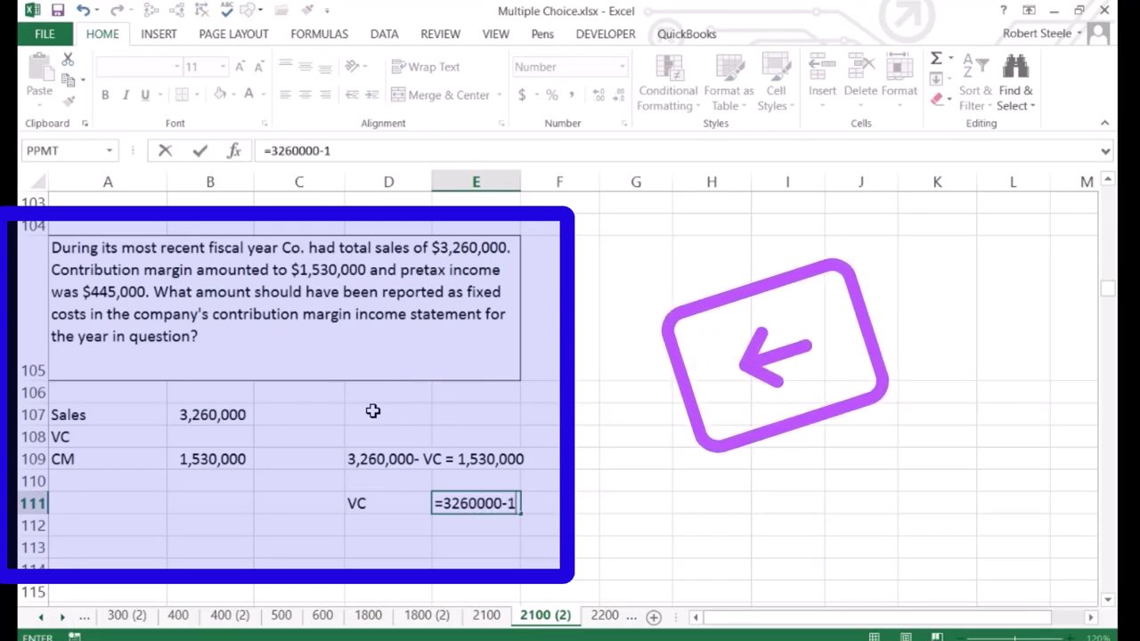
text(530000)
key(Return)
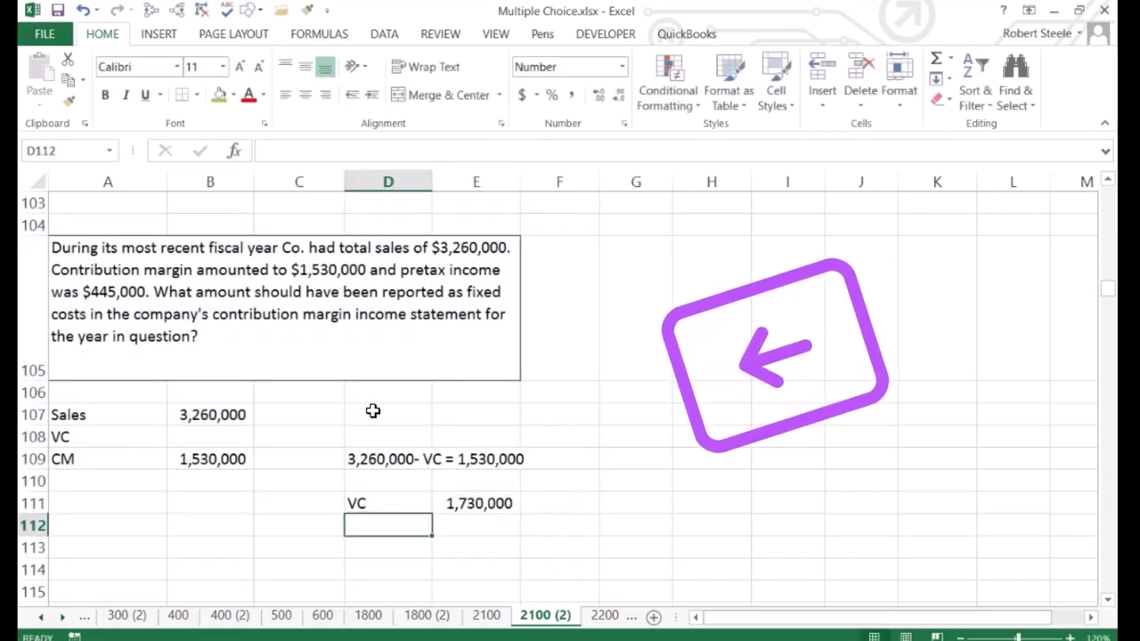
Make B108 compute sales minus contribution margin, giving VC of 1,730,000
key(Left)
key(Left)
key(Up)
key(Up)
key(Up)
key(Up)
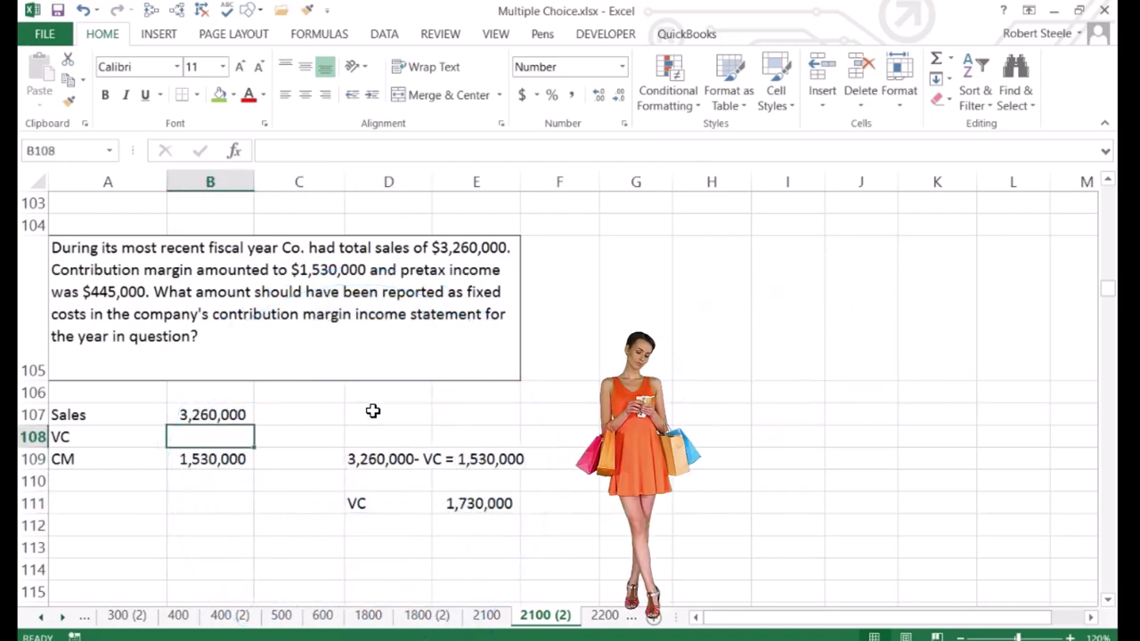
text(=)
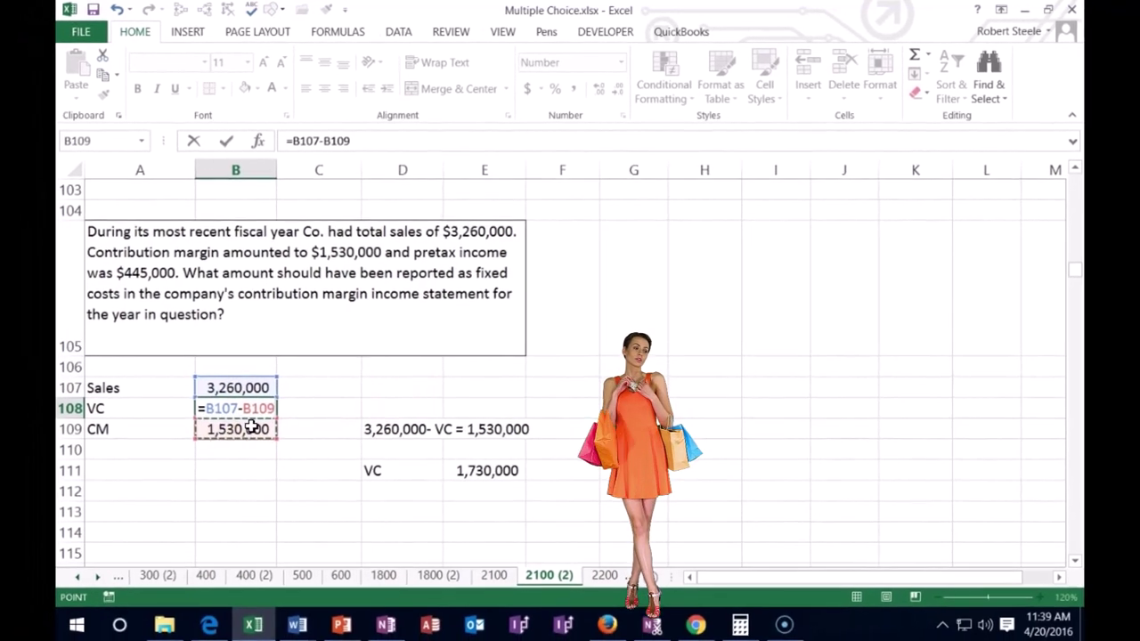
key(Return)
key(Right)
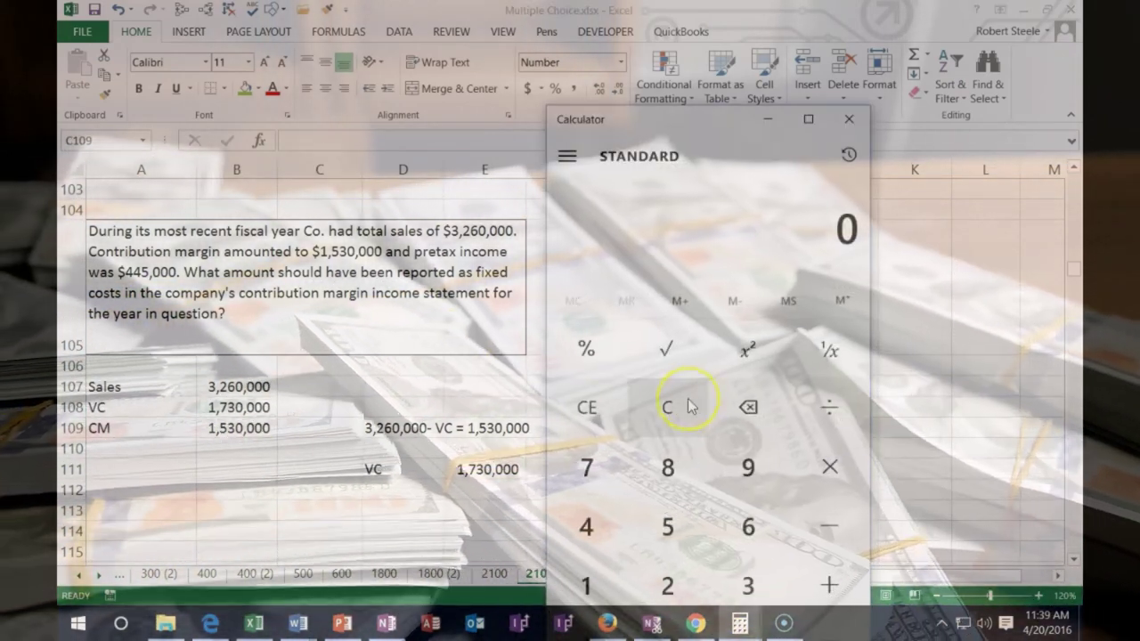
Confirm 3,260 − 1,730 = 1,530 in Calculator, then select the side-note cells D108:E111
text(3260)
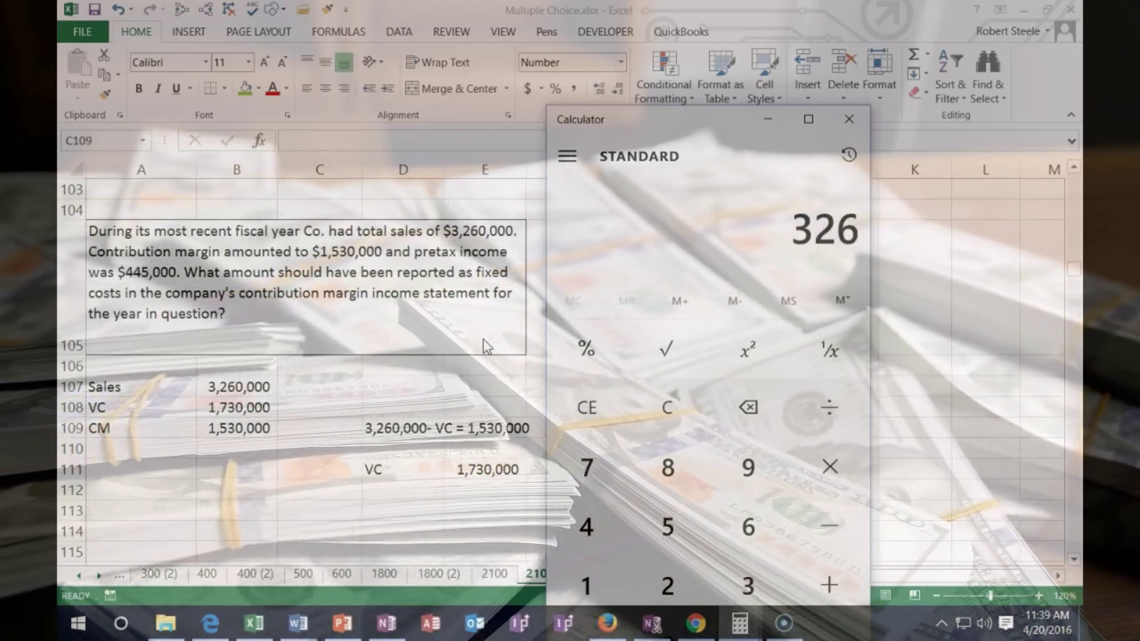
key(minus)
text(1730)
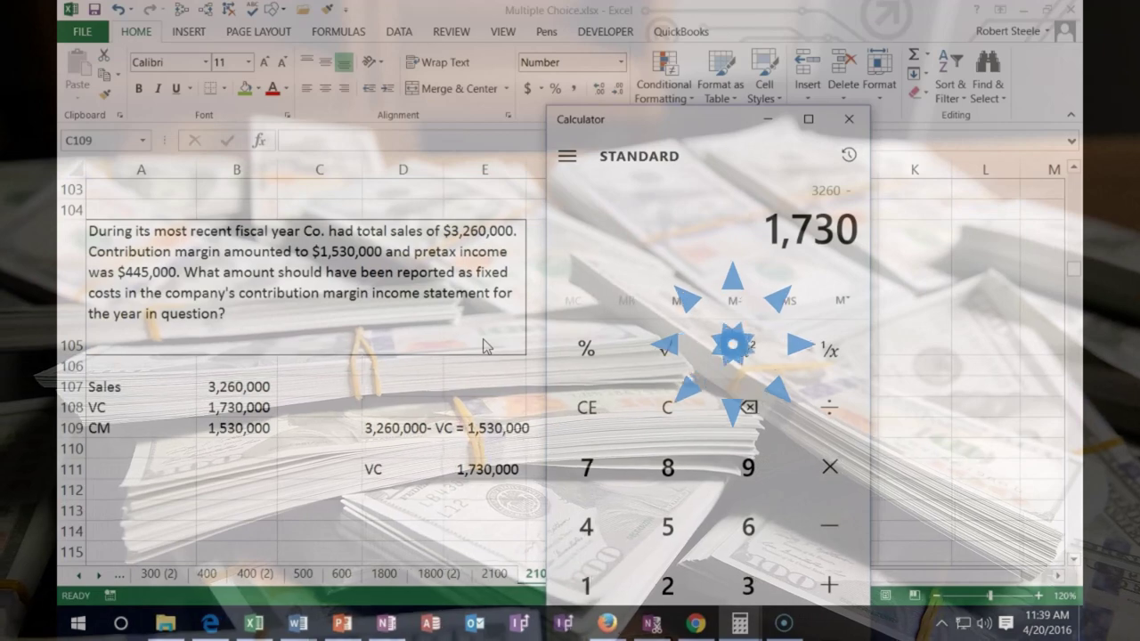
key(Return)
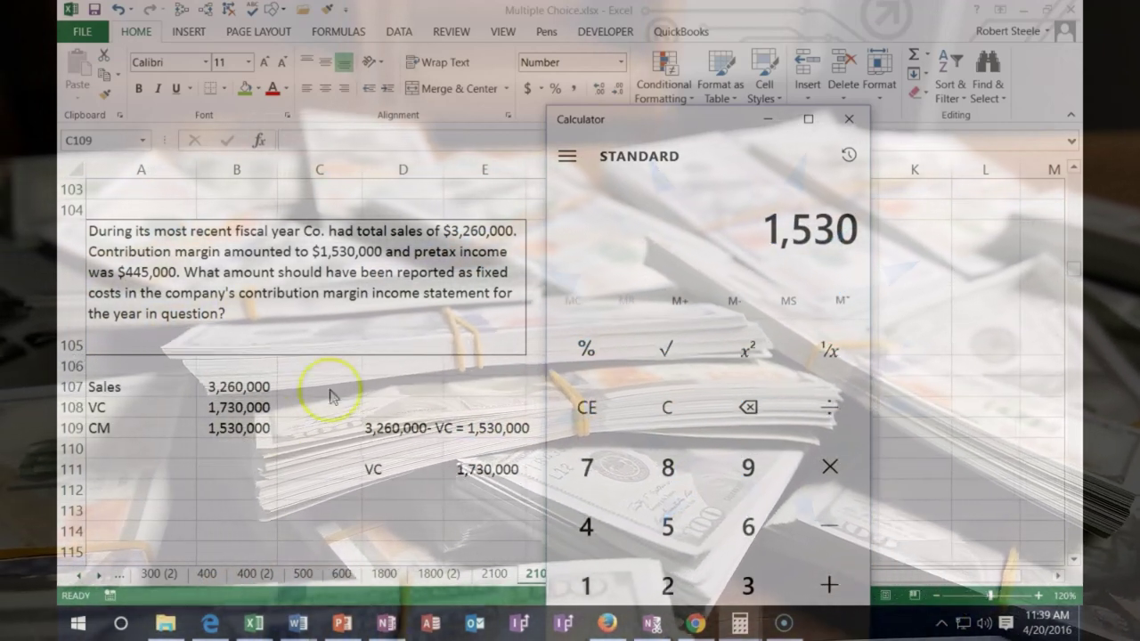
click(335, 427)
drag(384, 419, 450, 466)
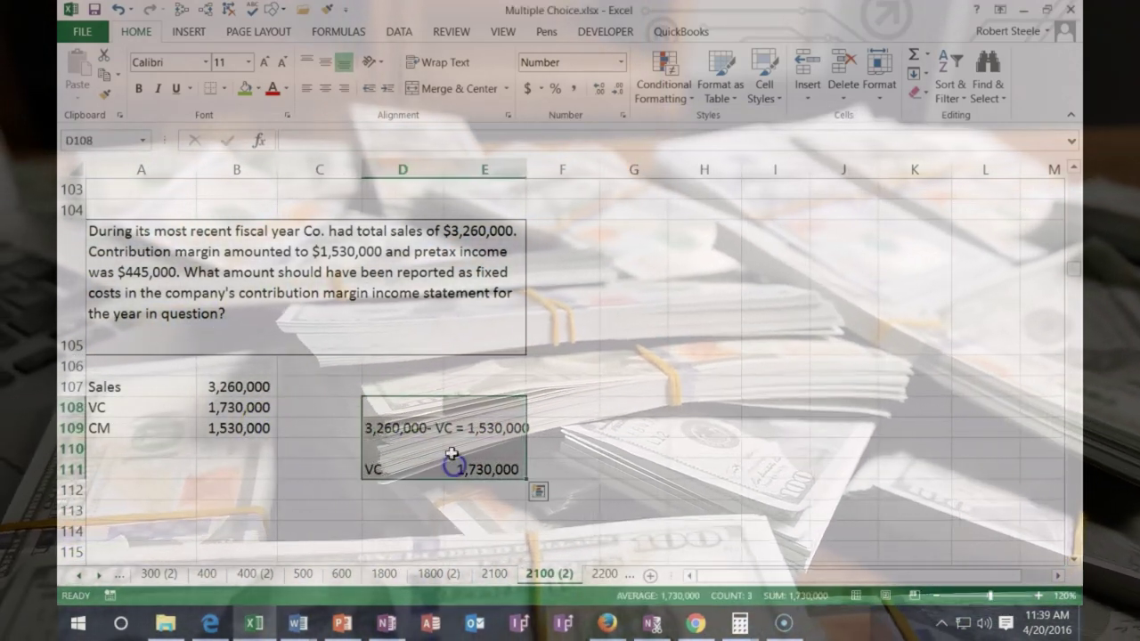
Delete the side-note calculations and label A110 as FC
key(Delete)
click(162, 448)
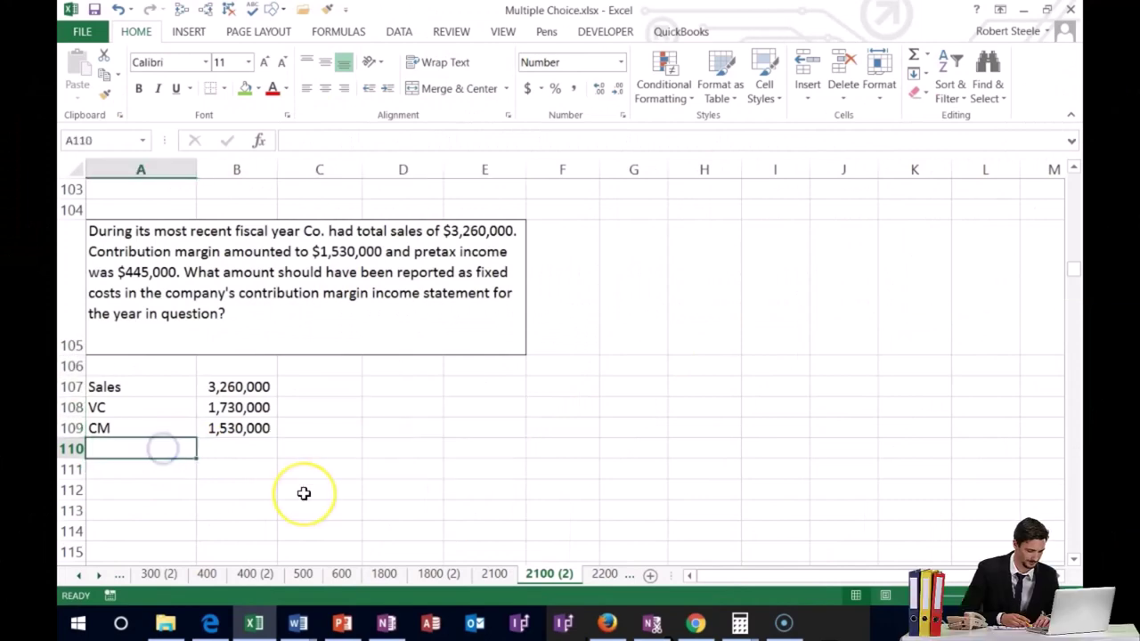
text(FC)
key(Return)
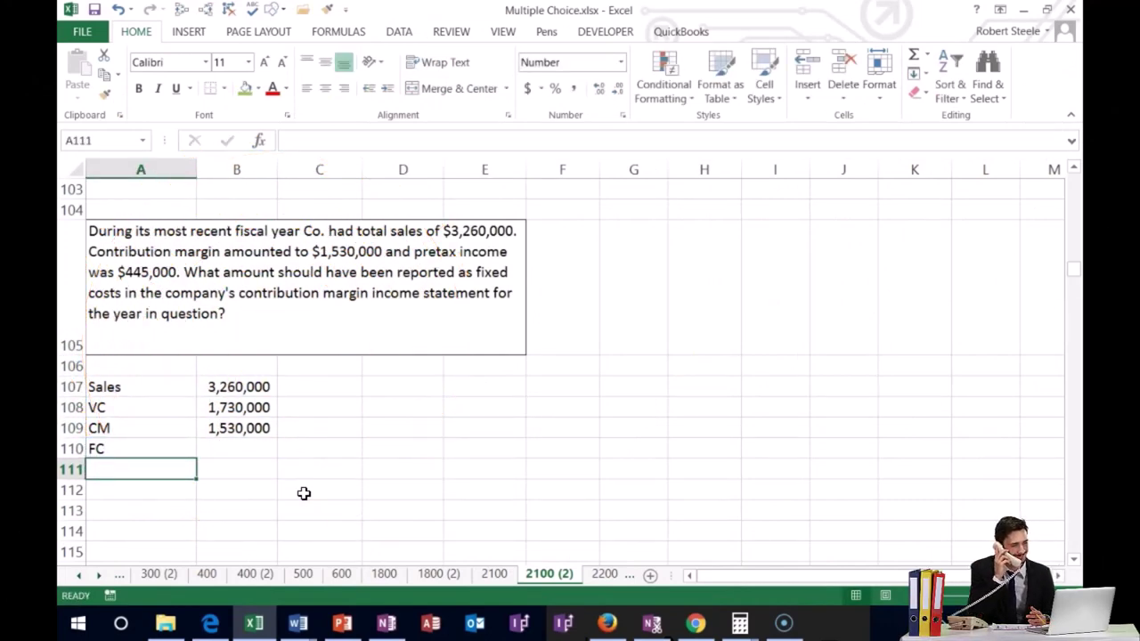
Add an income Net row with net income of 445,000 in B111
text(income)
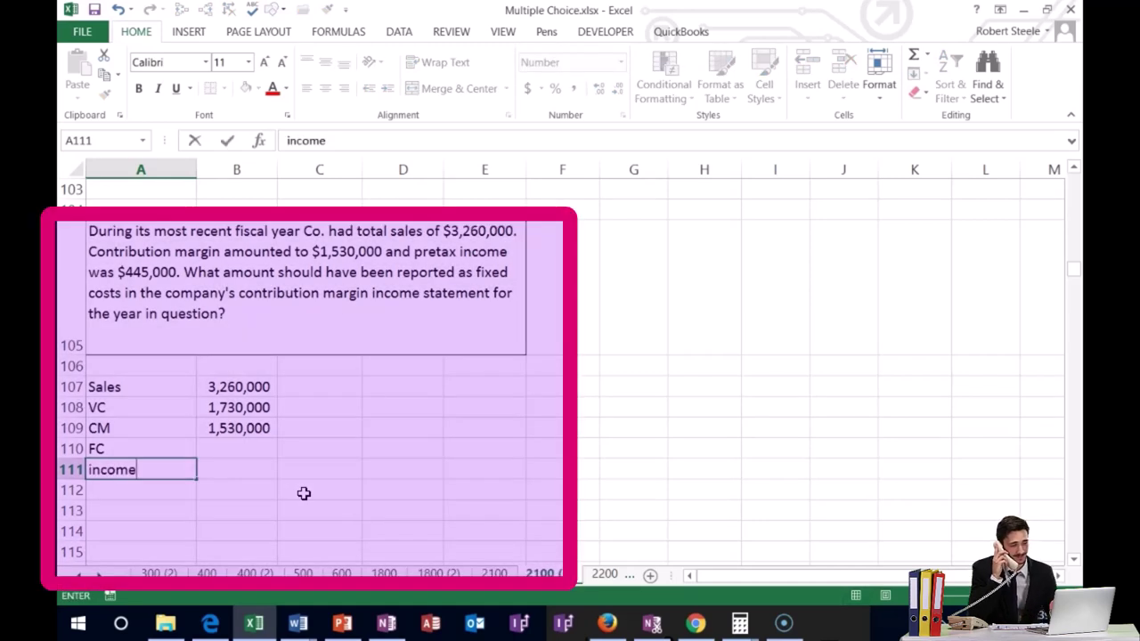
text( Ne)
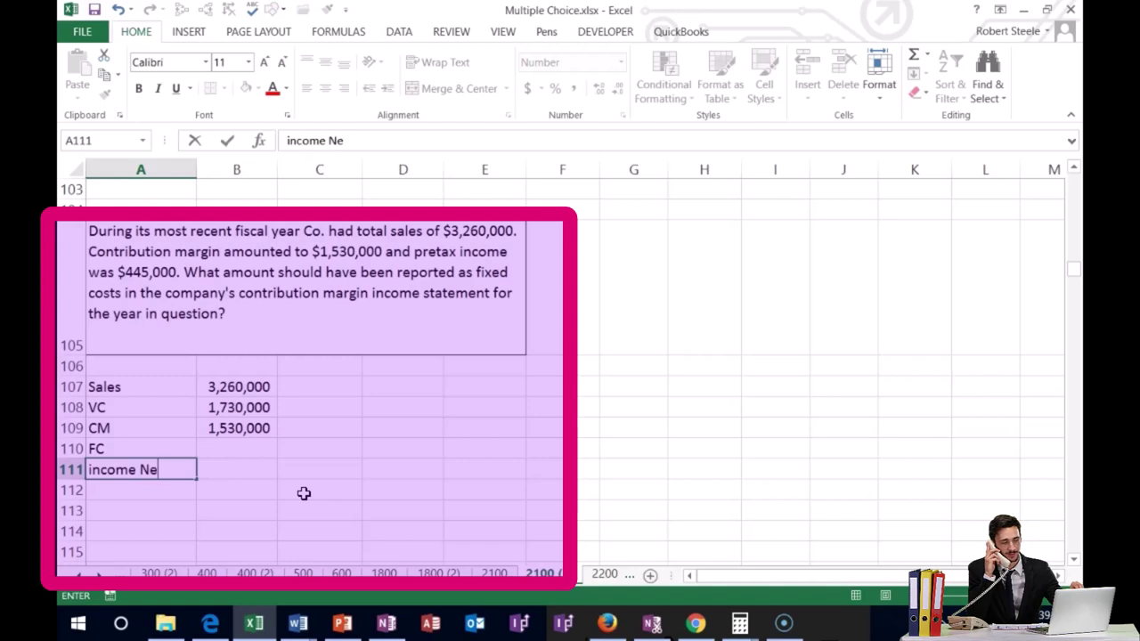
text(t)
key(Tab)
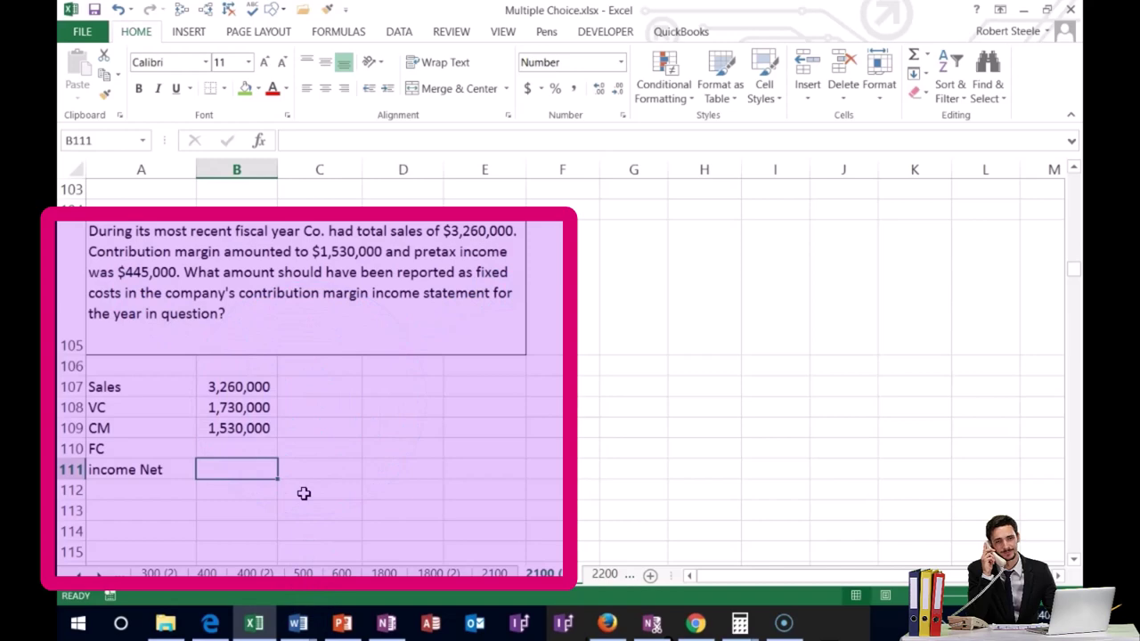
text(445)
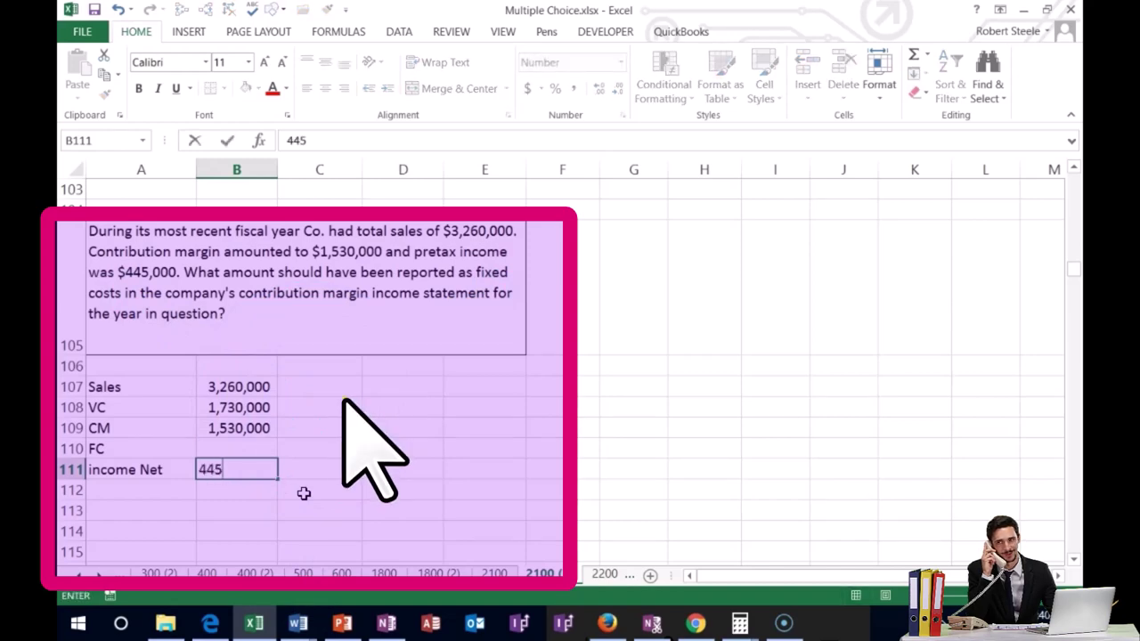
text(,000)
key(Return)
key(Up)
key(Up)
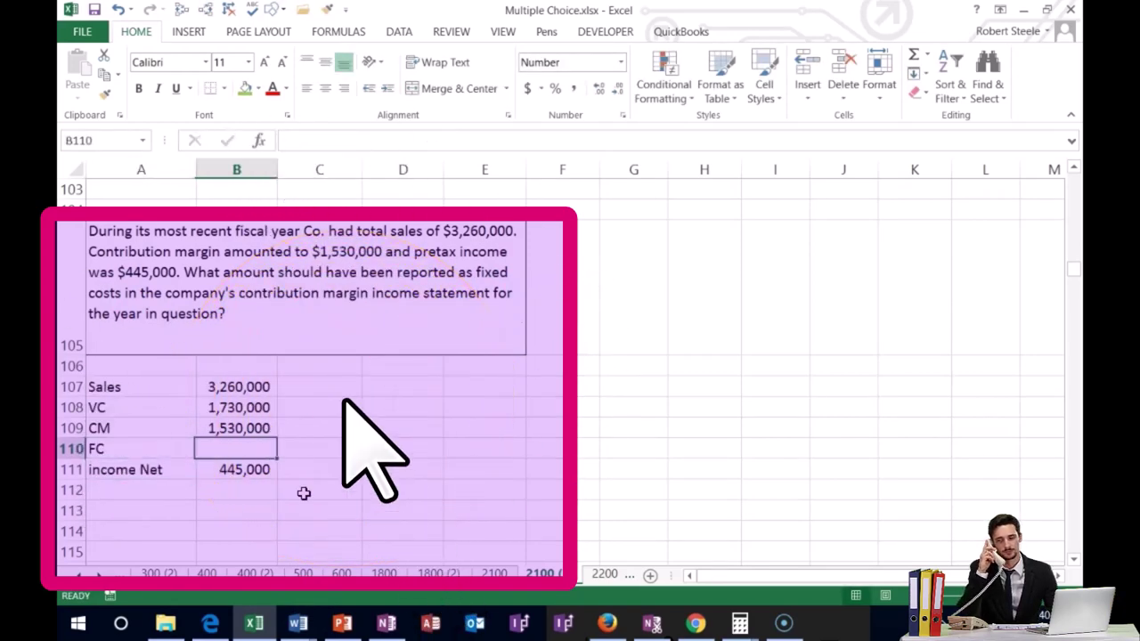
key(Up)
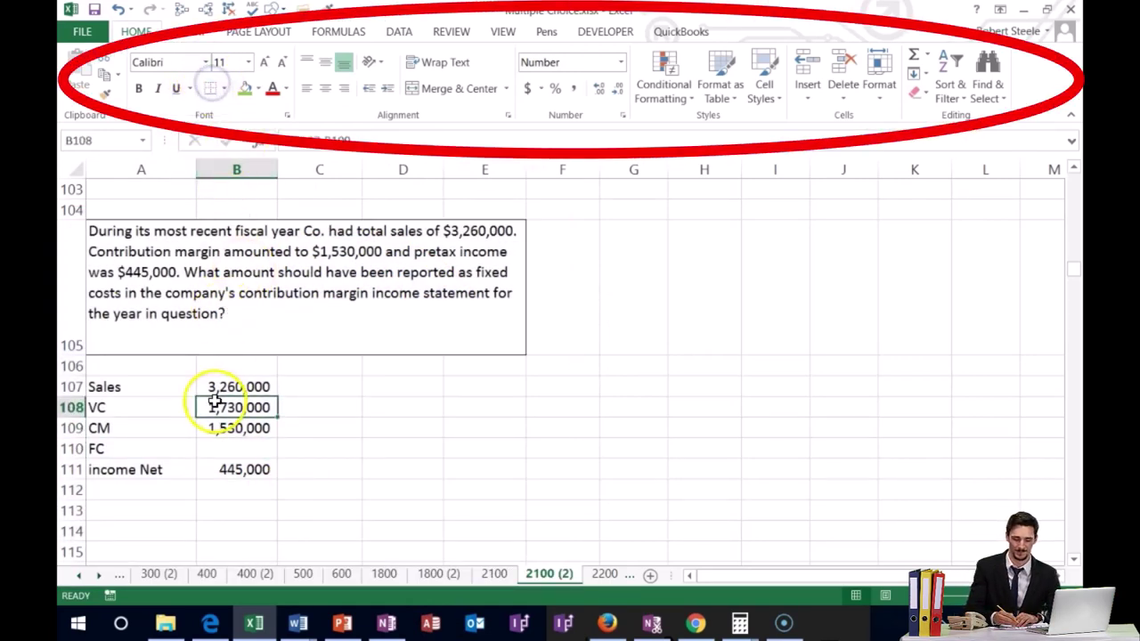
Add a bottom border to the FC amount cell B110
click(248, 451)
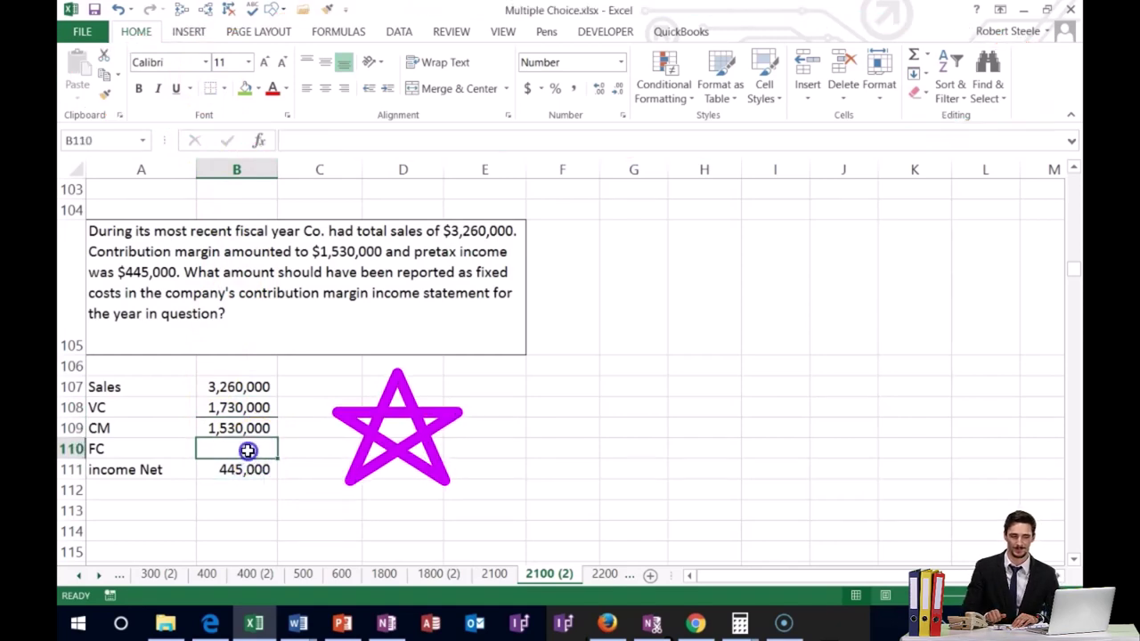
click(214, 95)
click(398, 471)
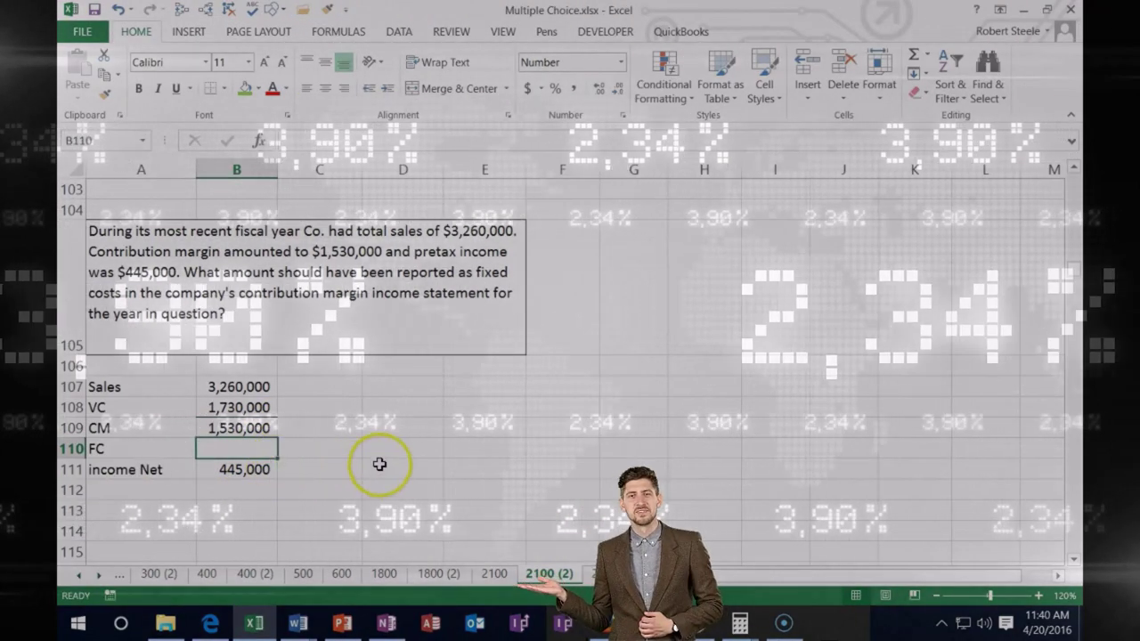
Write the note '1,530,000 - FC = 445,000' in D110
click(378, 451)
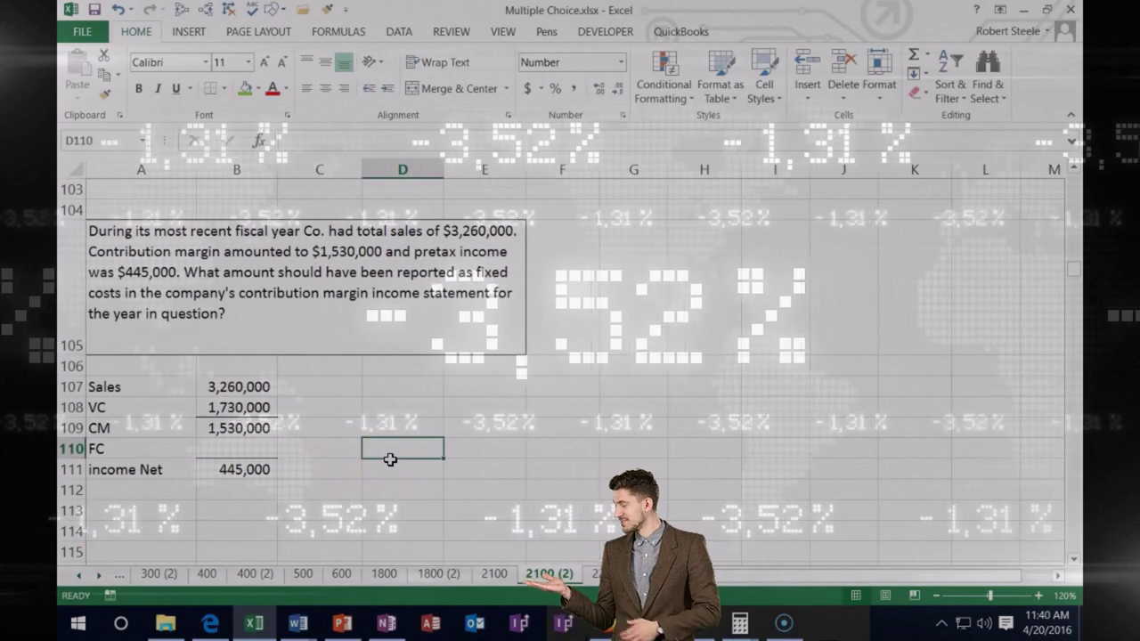
text(1,530)
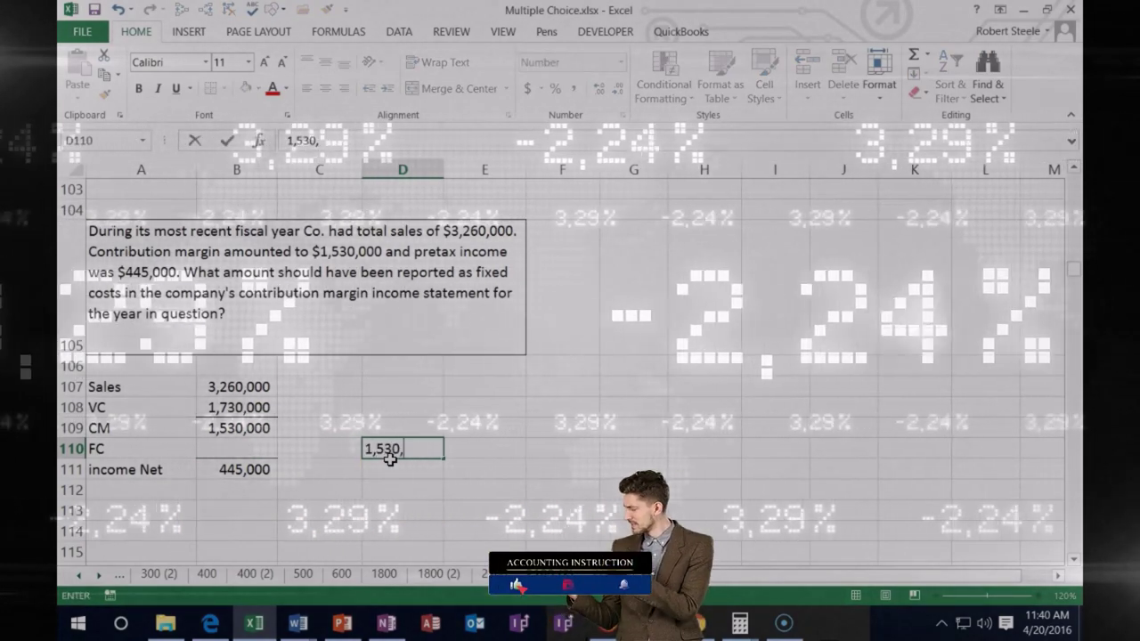
text(,000 -)
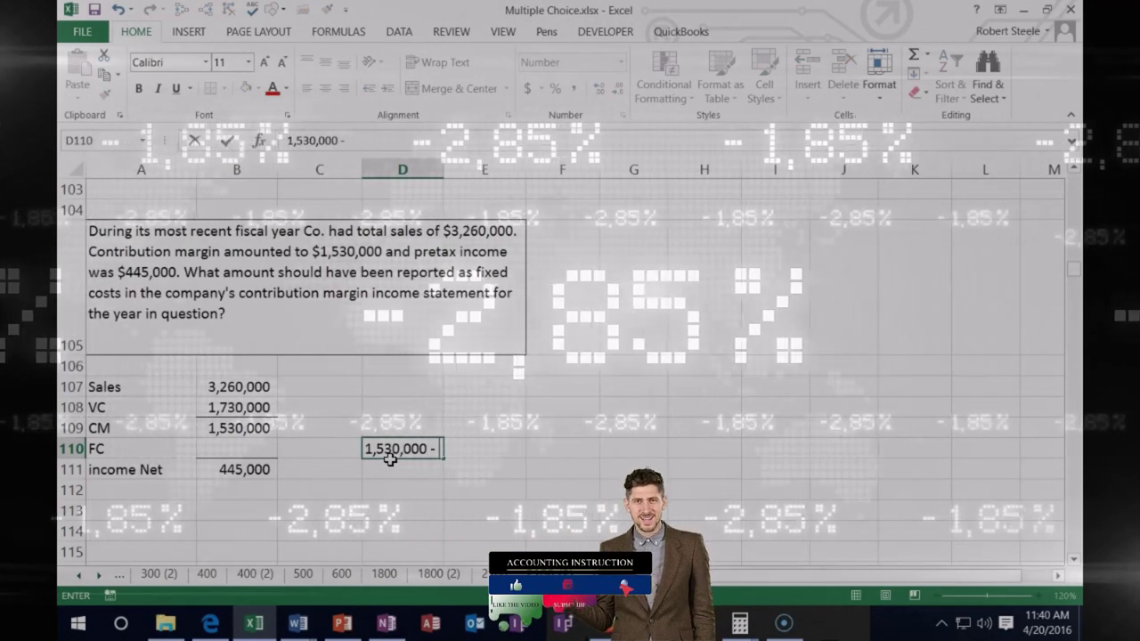
text( 445)
text(,)
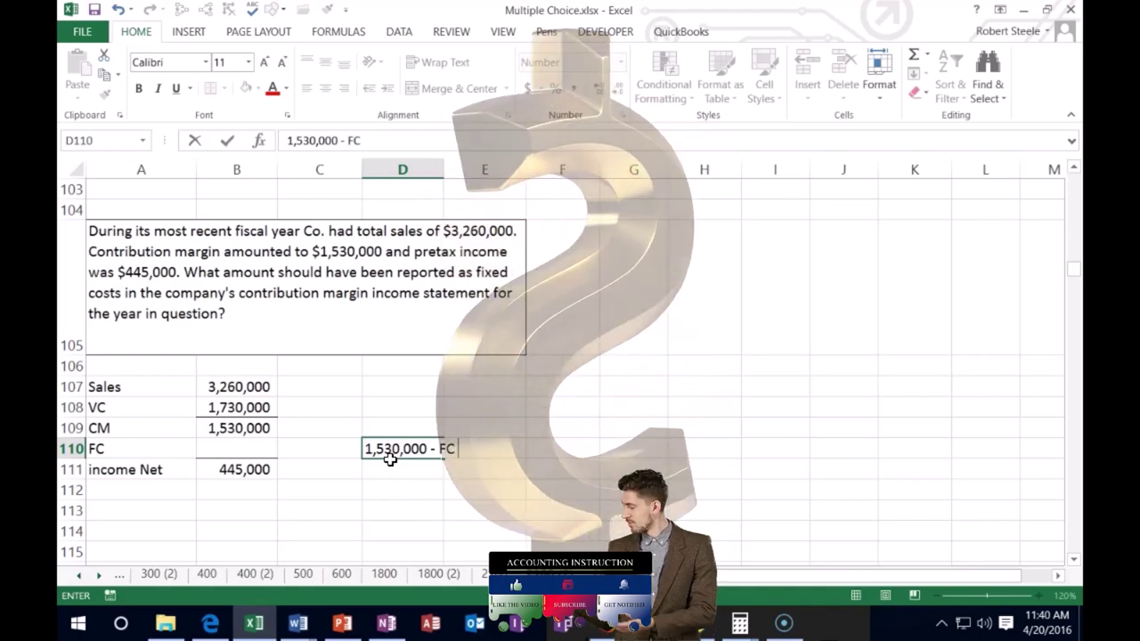
text(=)
key(BackSpace)
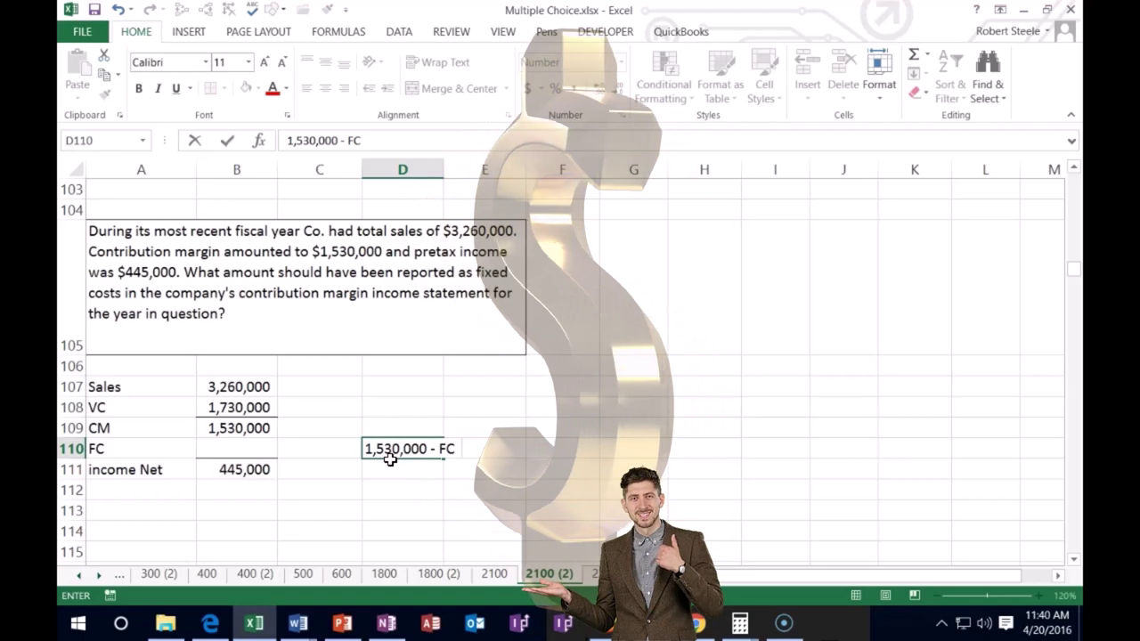
text(= 4)
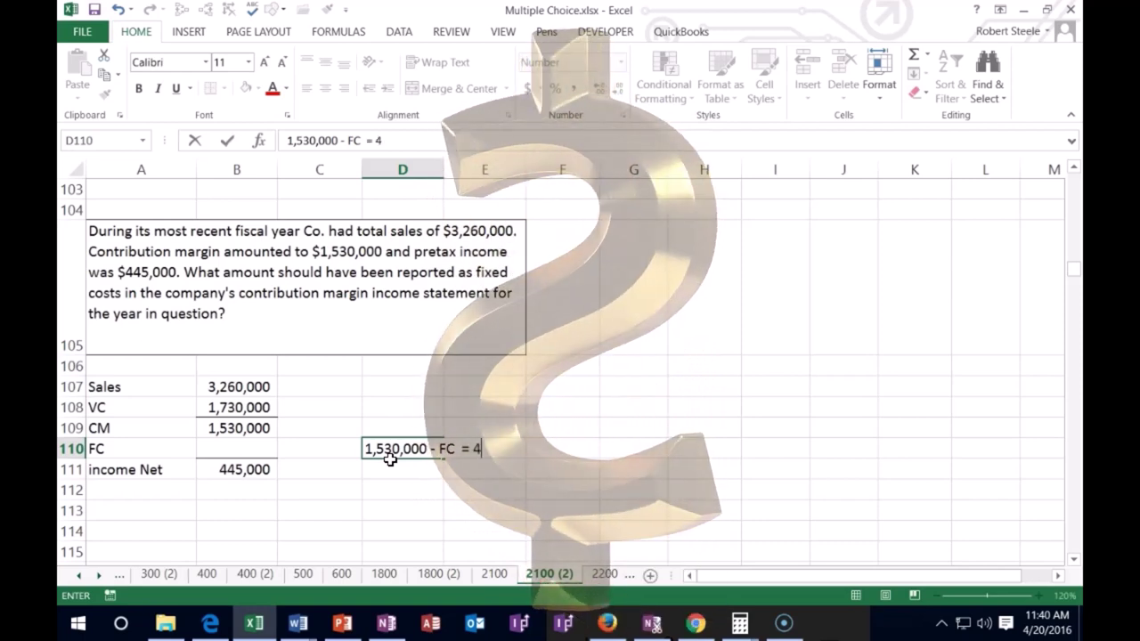
text(45,000)
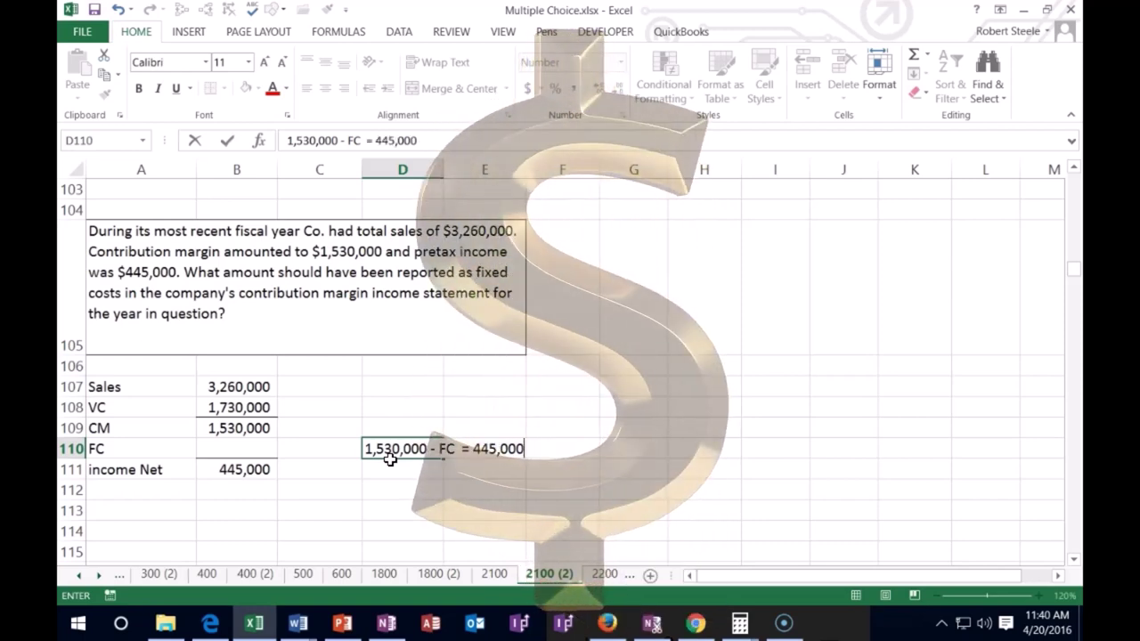
key(Return)
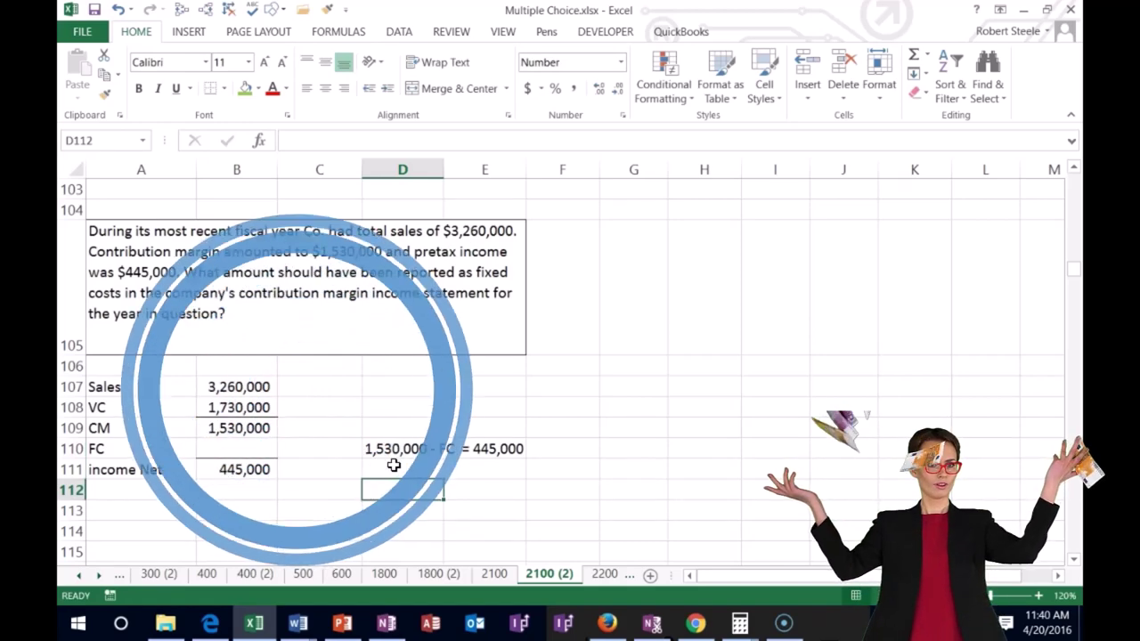
text(F)
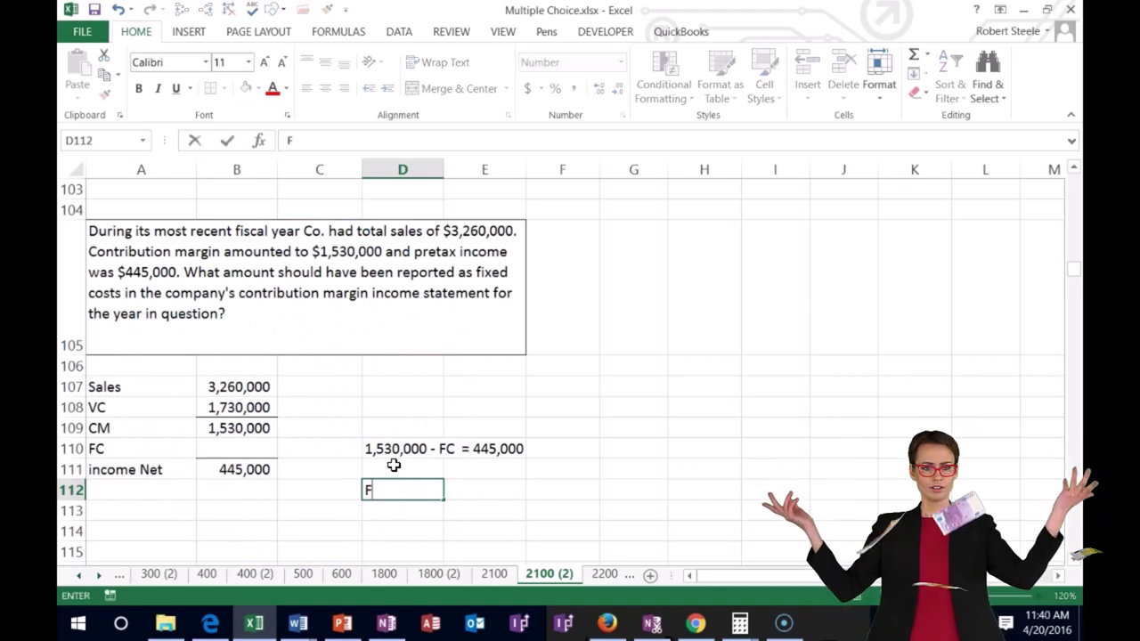
text(C)
key(Tab)
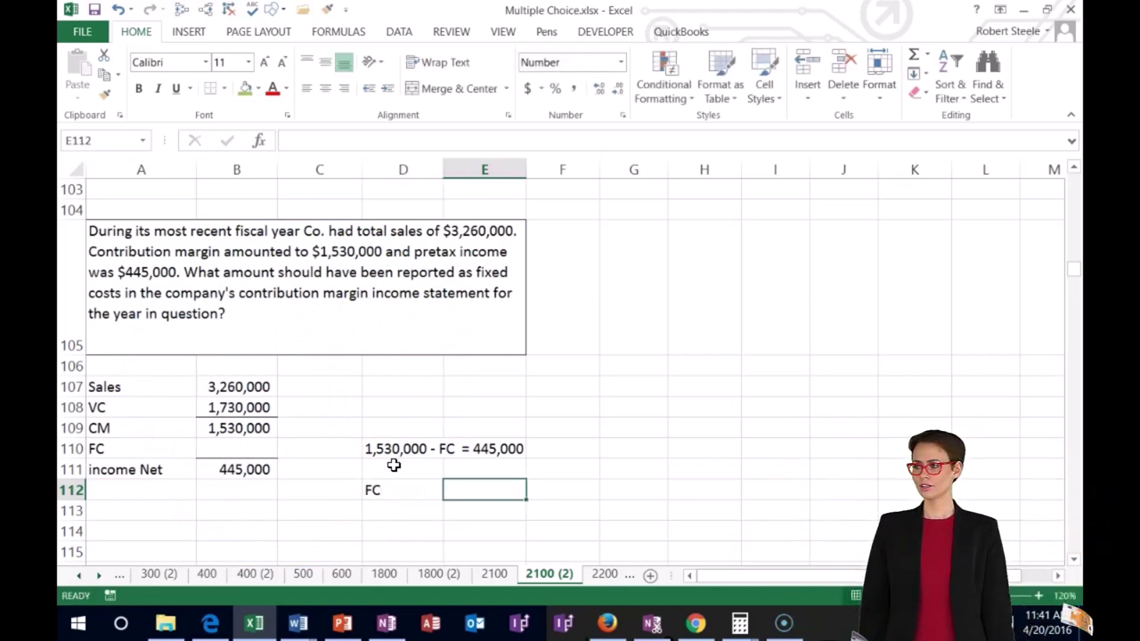
text(=445000-1530000)
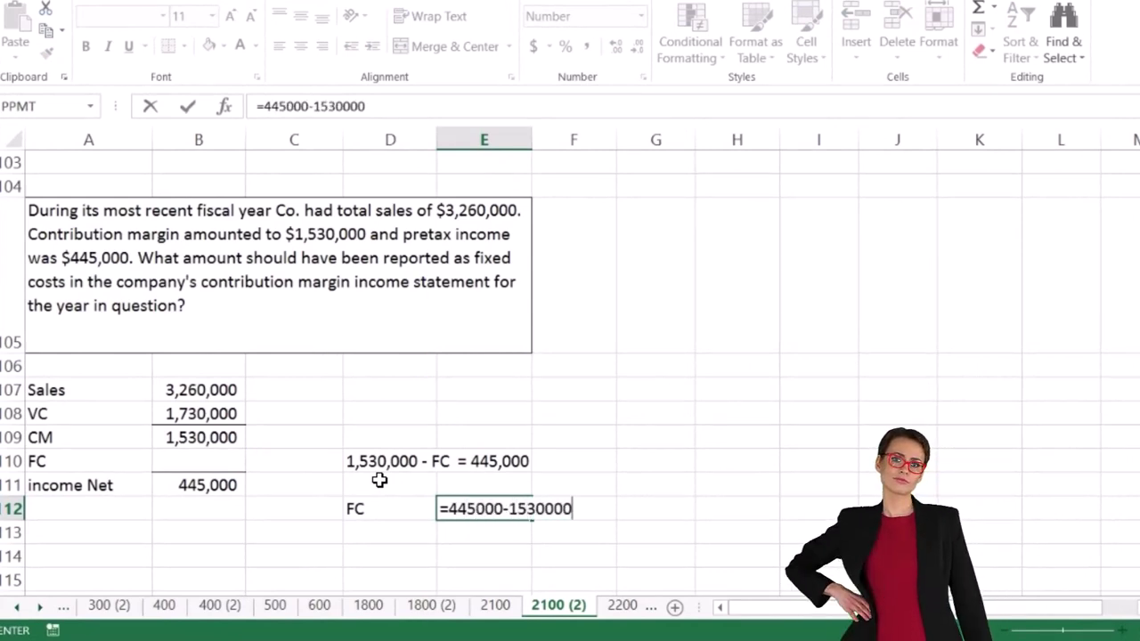
key(Return)
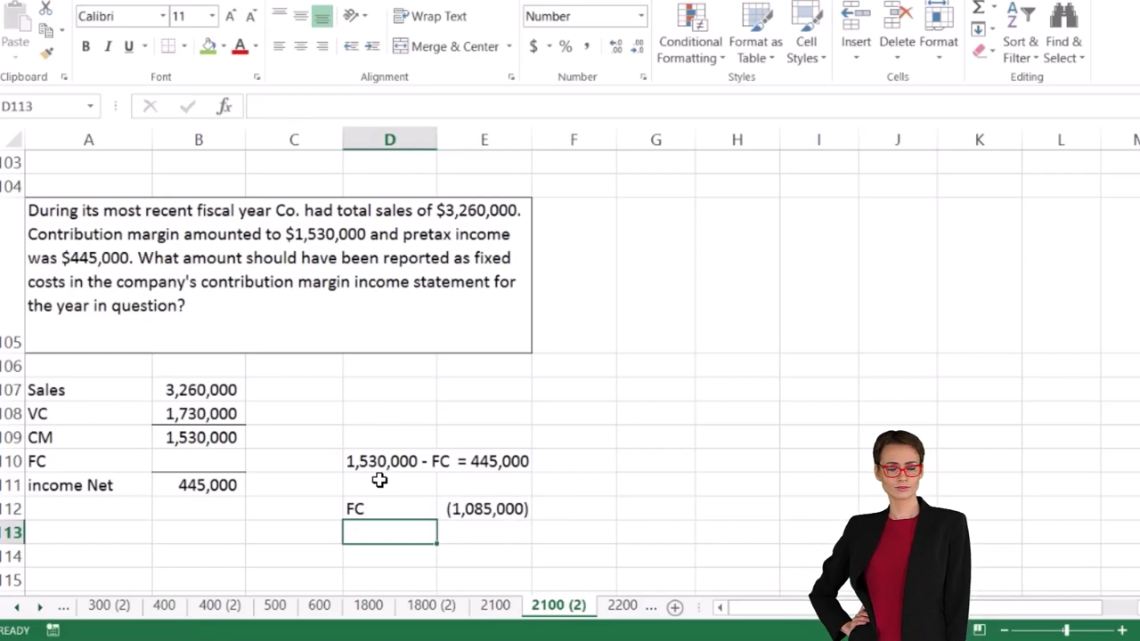
key(Up)
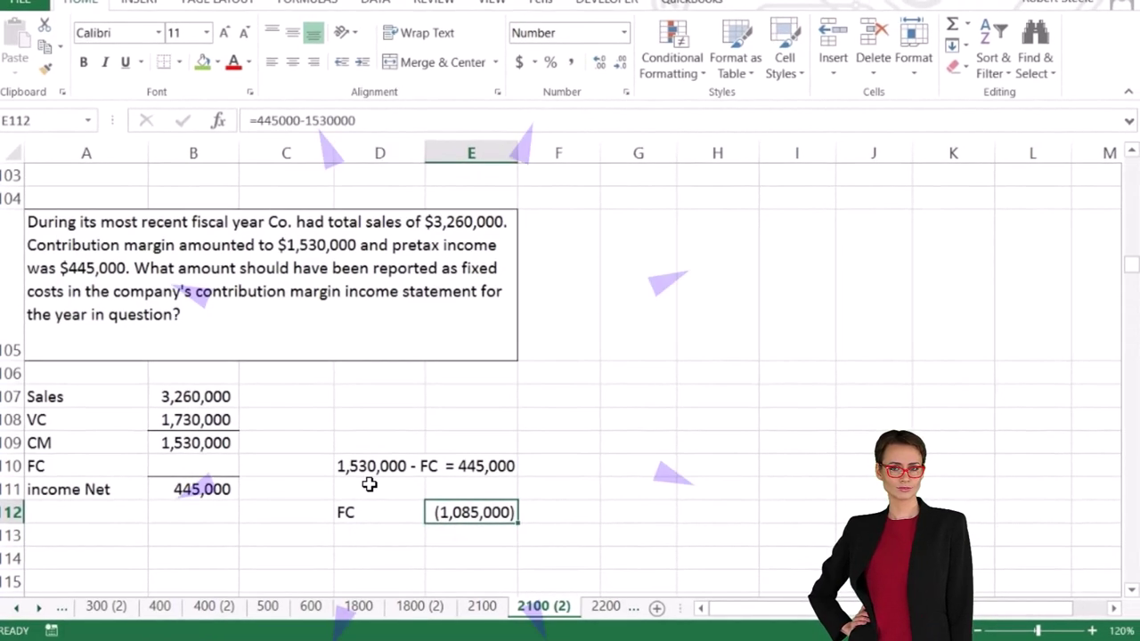
click(257, 120)
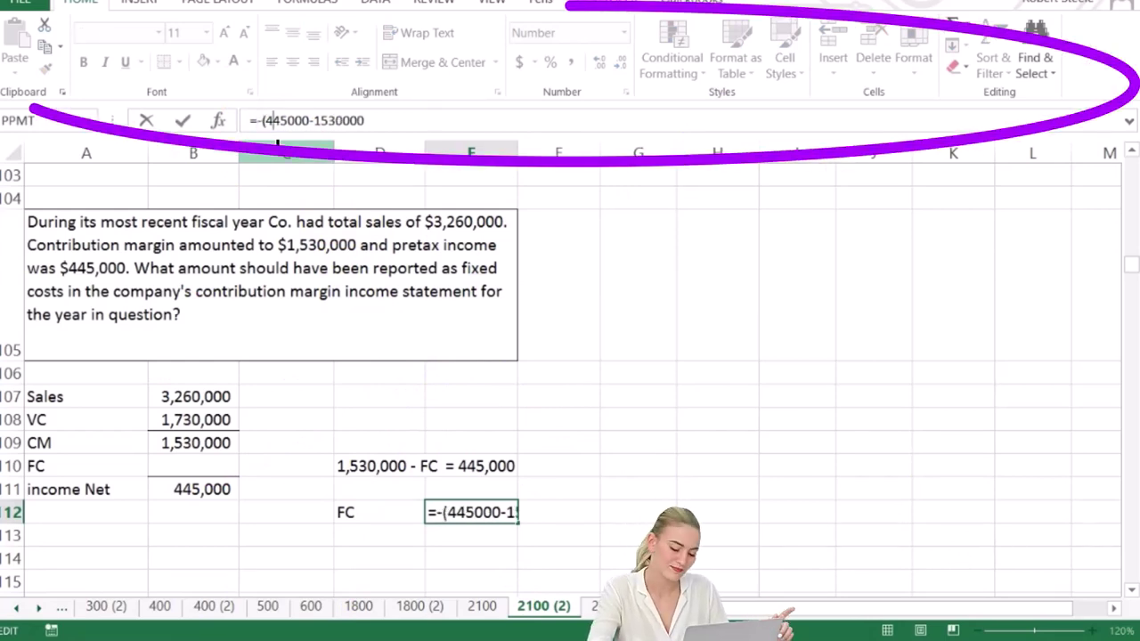
key(Return)
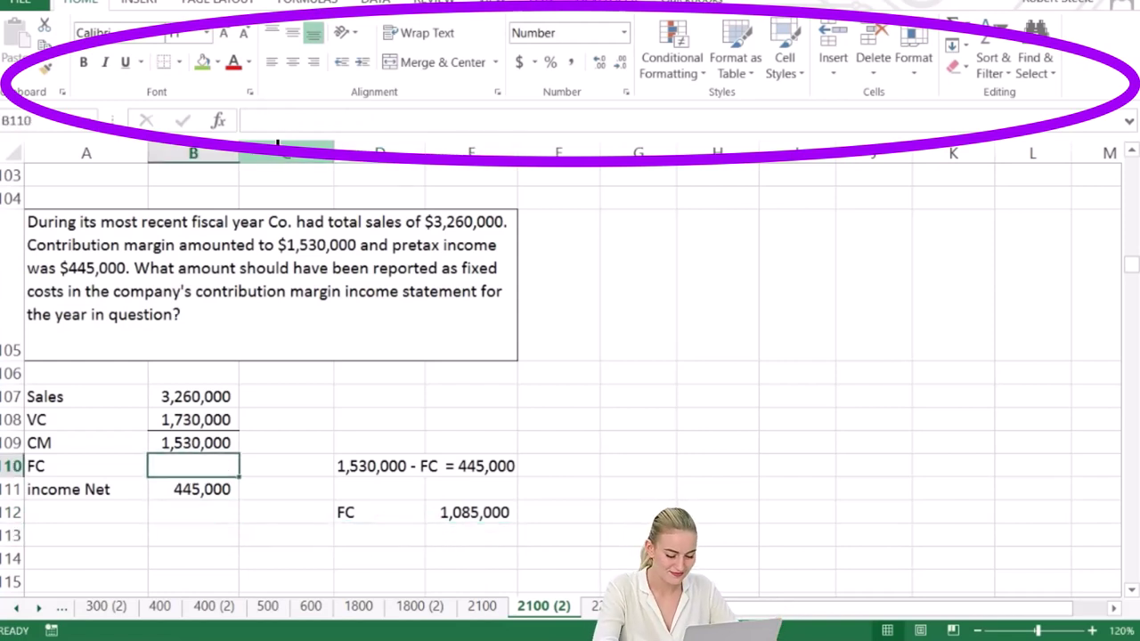
Make B110 compute contribution margin minus net income, giving FC of 1,085,000
text(=)
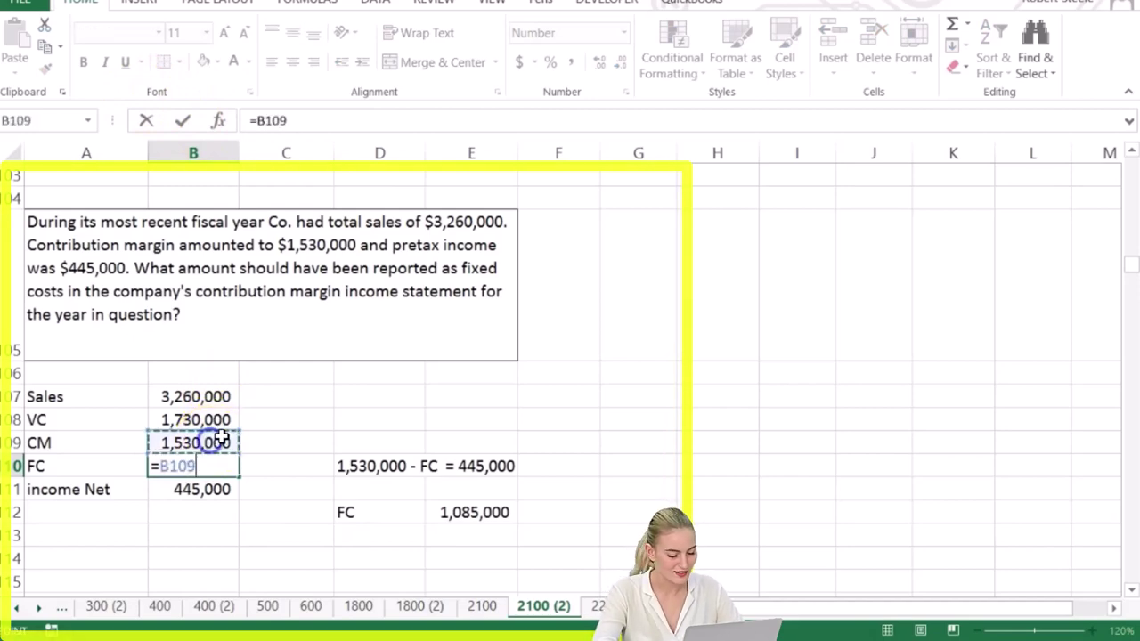
click(206, 500)
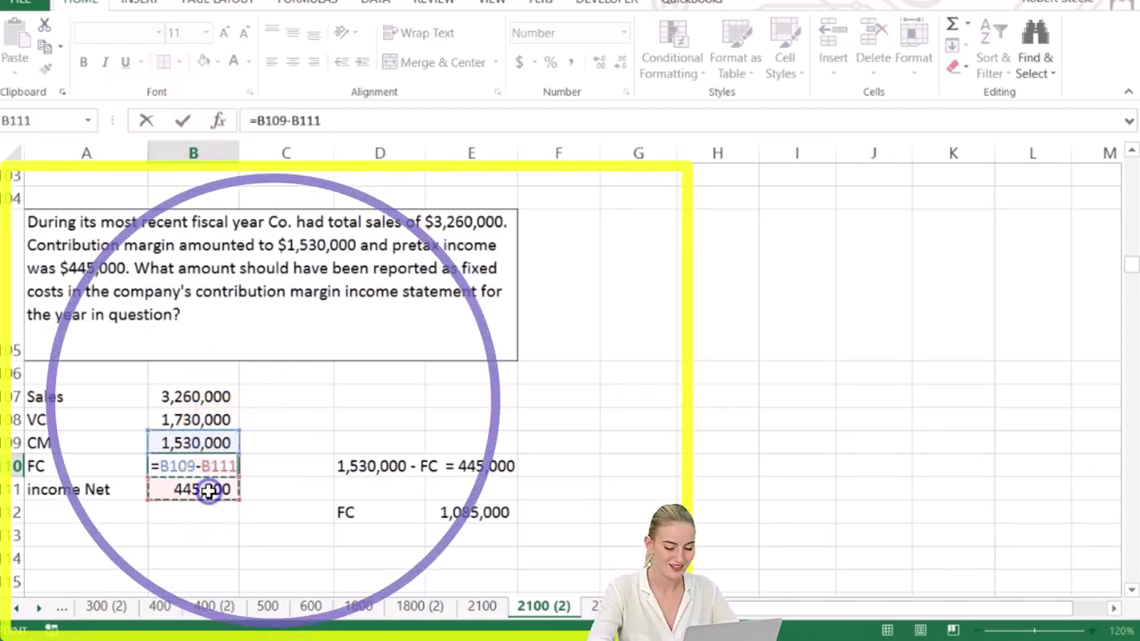
key(Return)
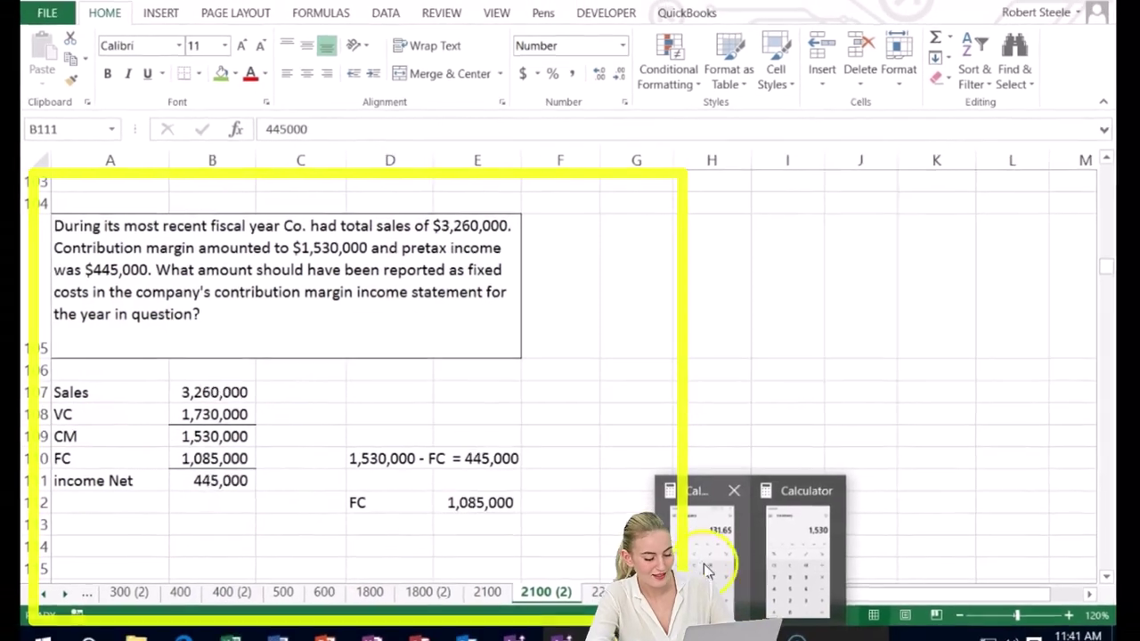
Verify 1,530 − 445 in a cleared Calculator, then return to the worksheet
click(704, 568)
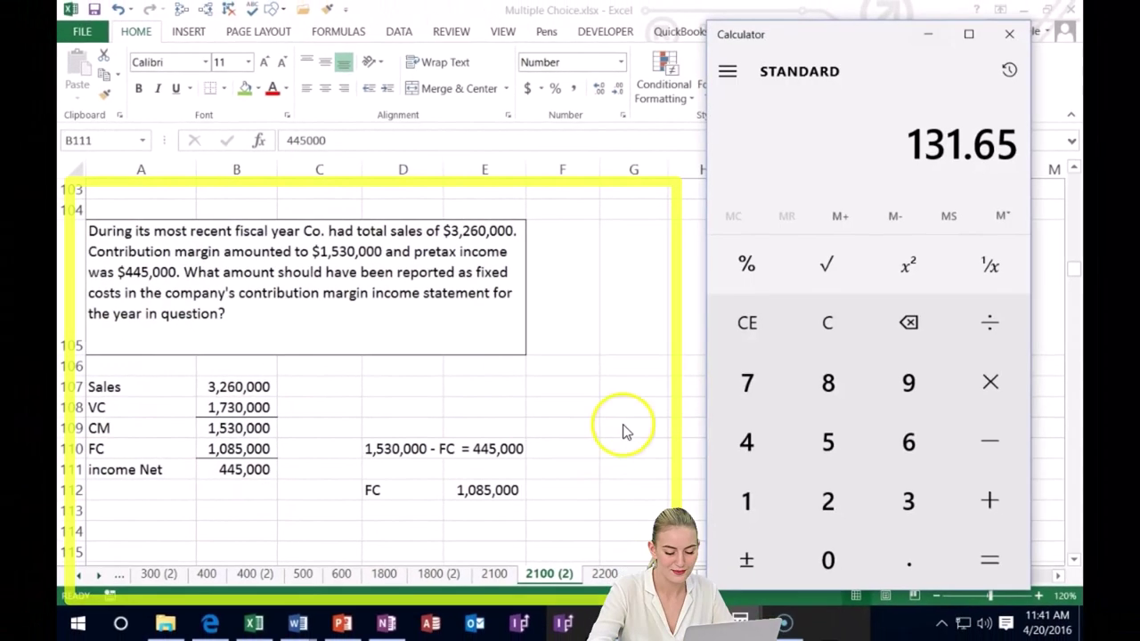
click(813, 337)
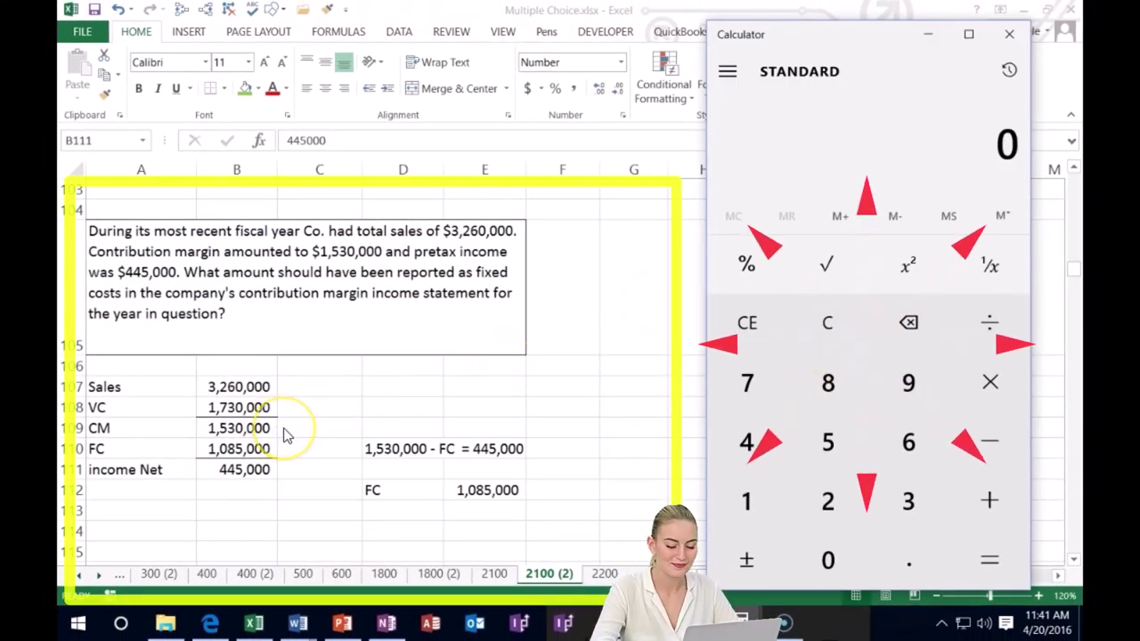
text(1,530)
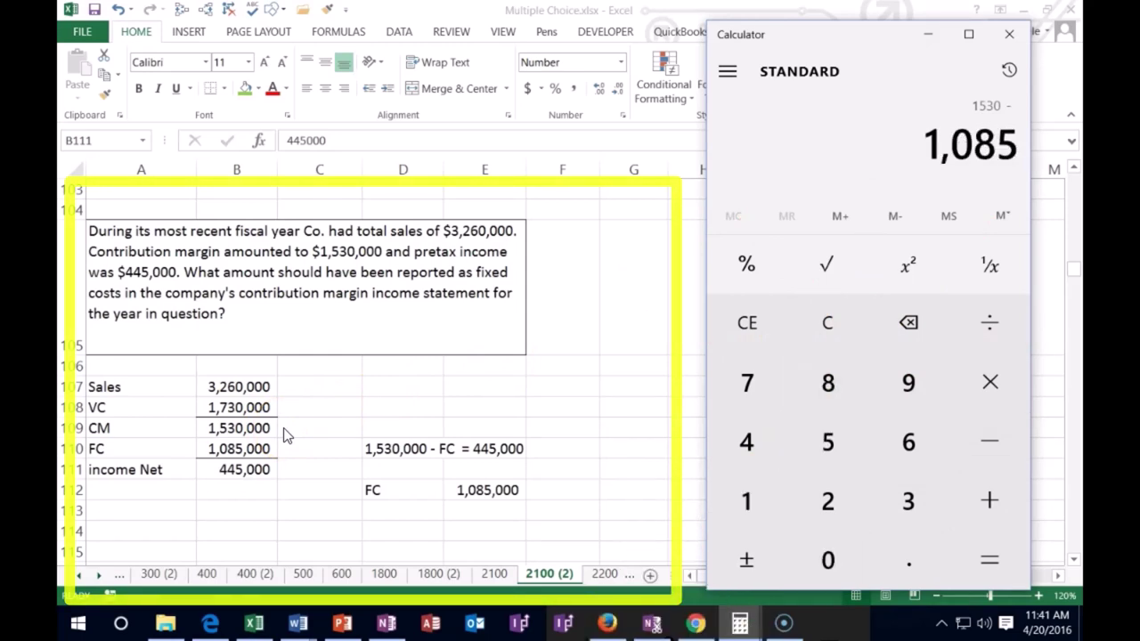
click(258, 474)
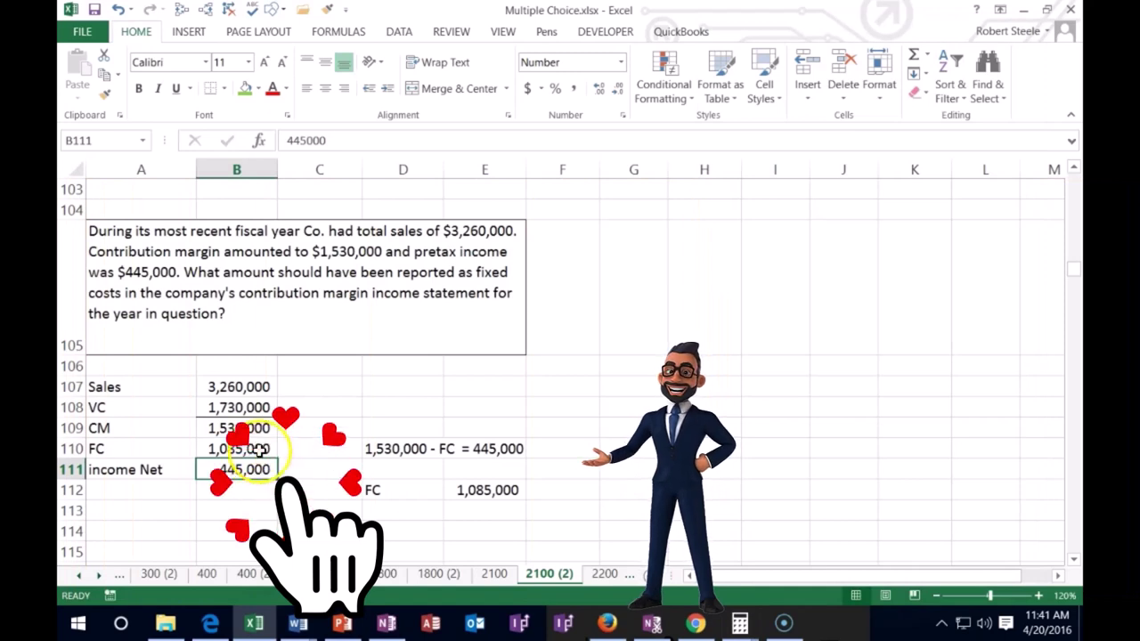
Review the formula behind the 1,085,000 FC value
click(258, 449)
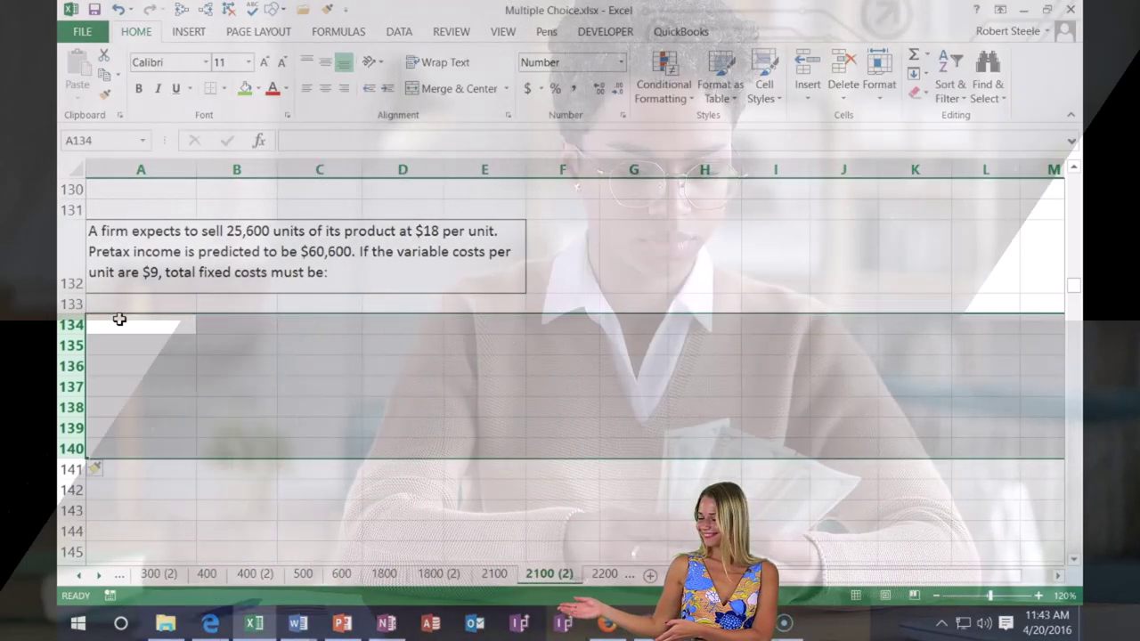
Enter the Sales label in A134 and Units, Cost, Total headers in B133:D133
click(117, 322)
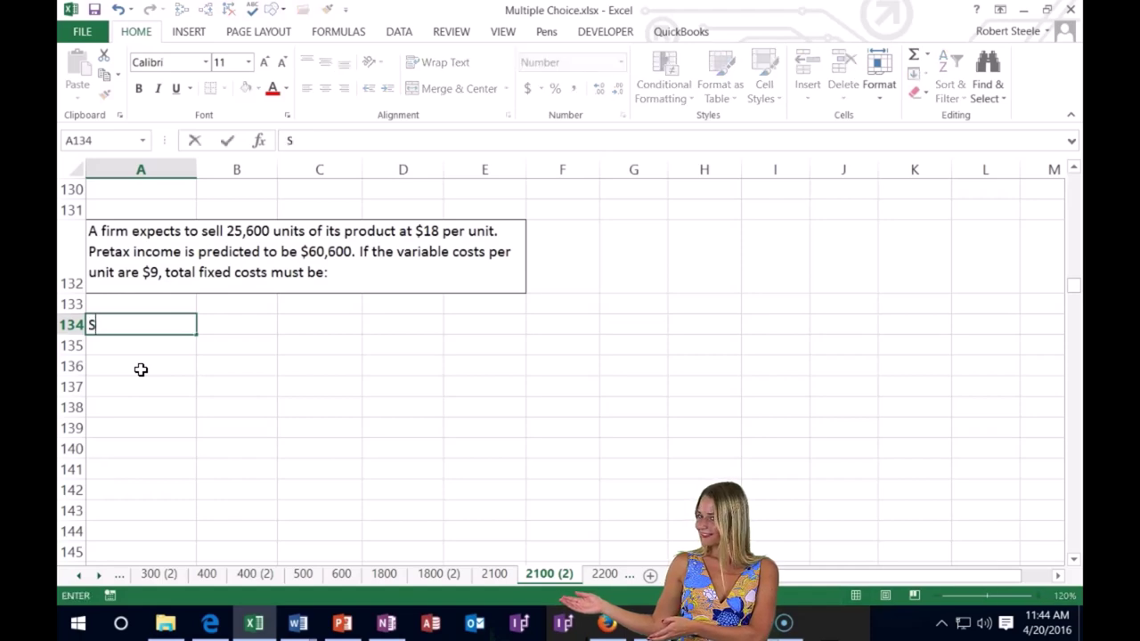
key(Tab)
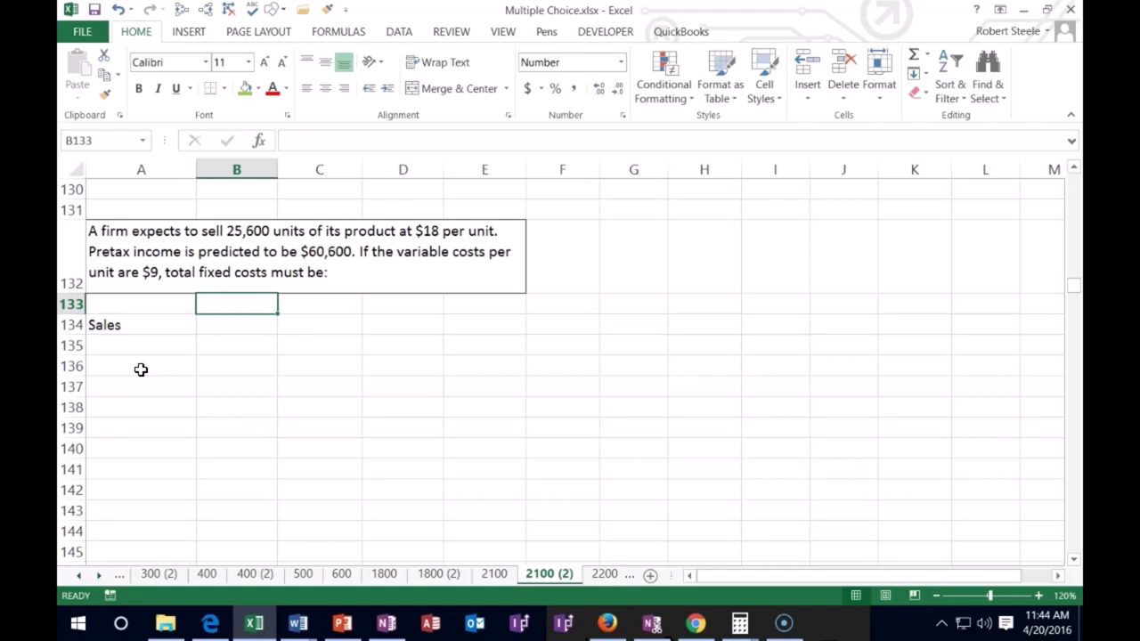
text(Units)
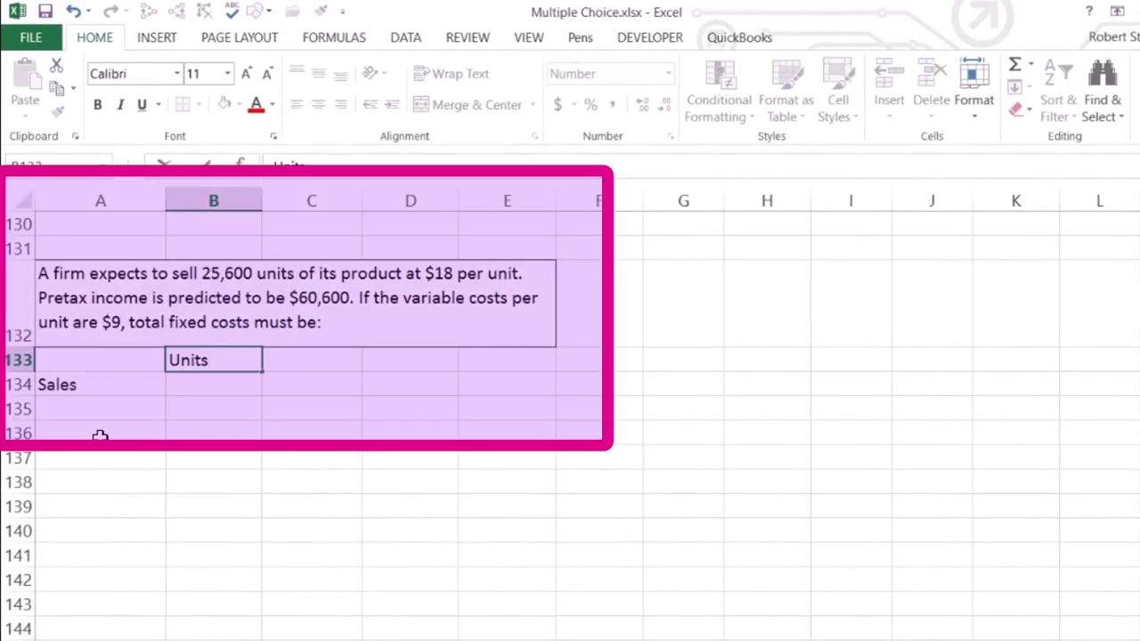
key(Tab)
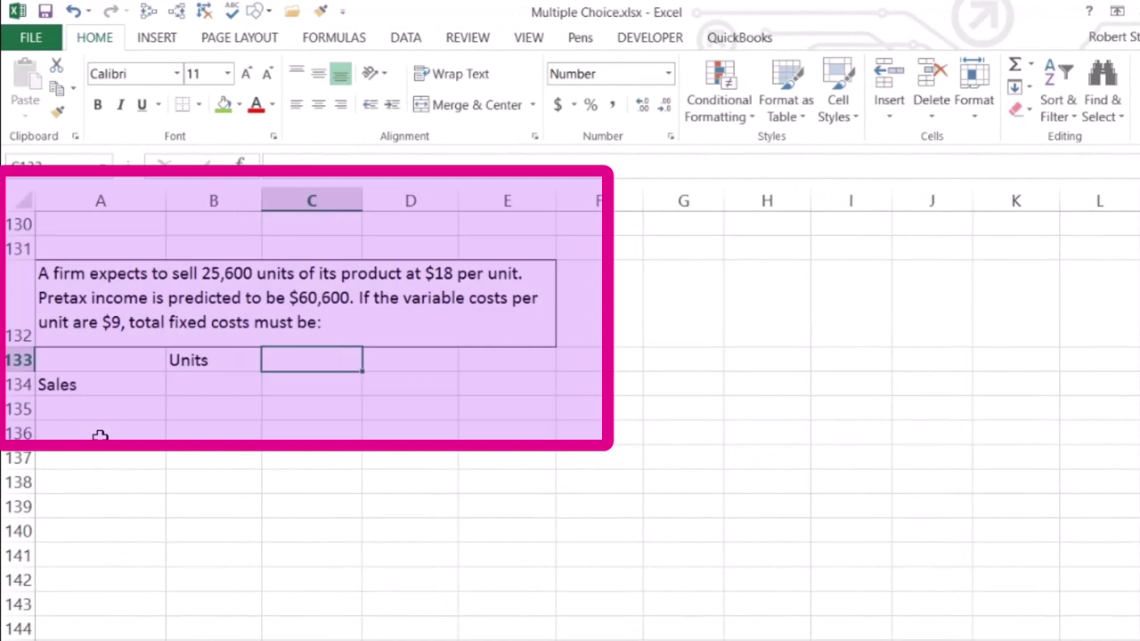
text($)
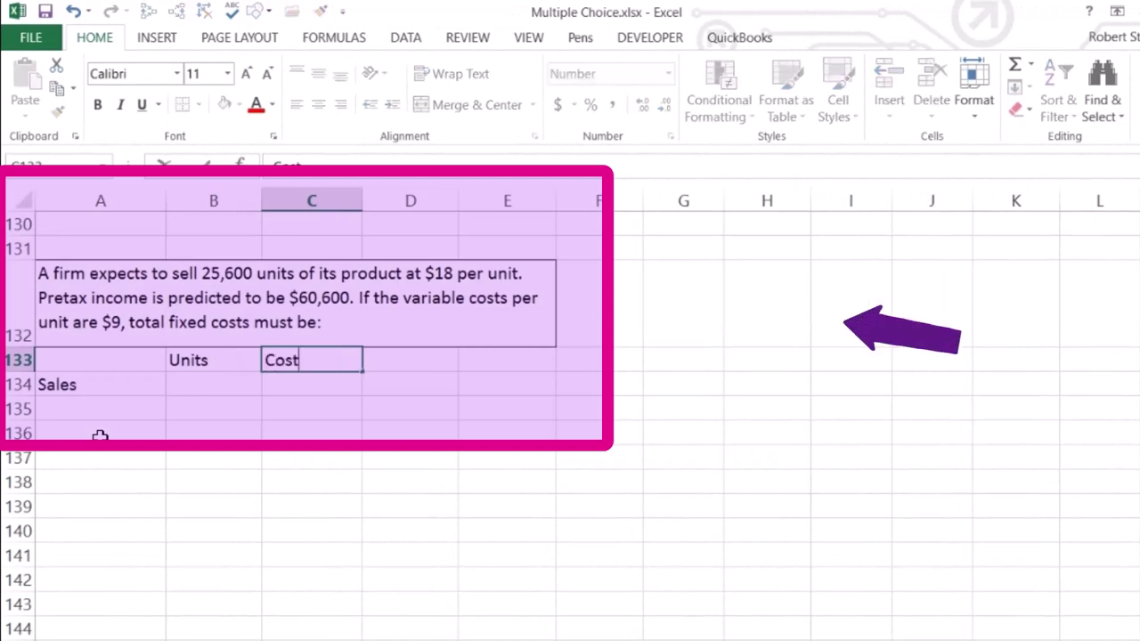
text(ost)
key(Return)
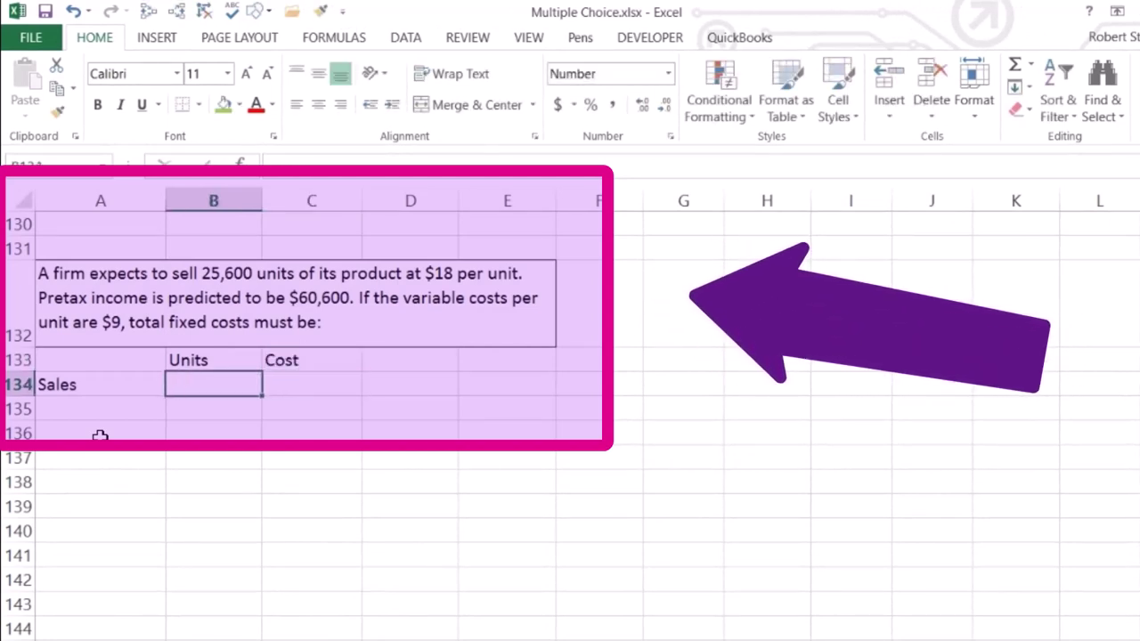
key(Up)
key(Right)
text(To)
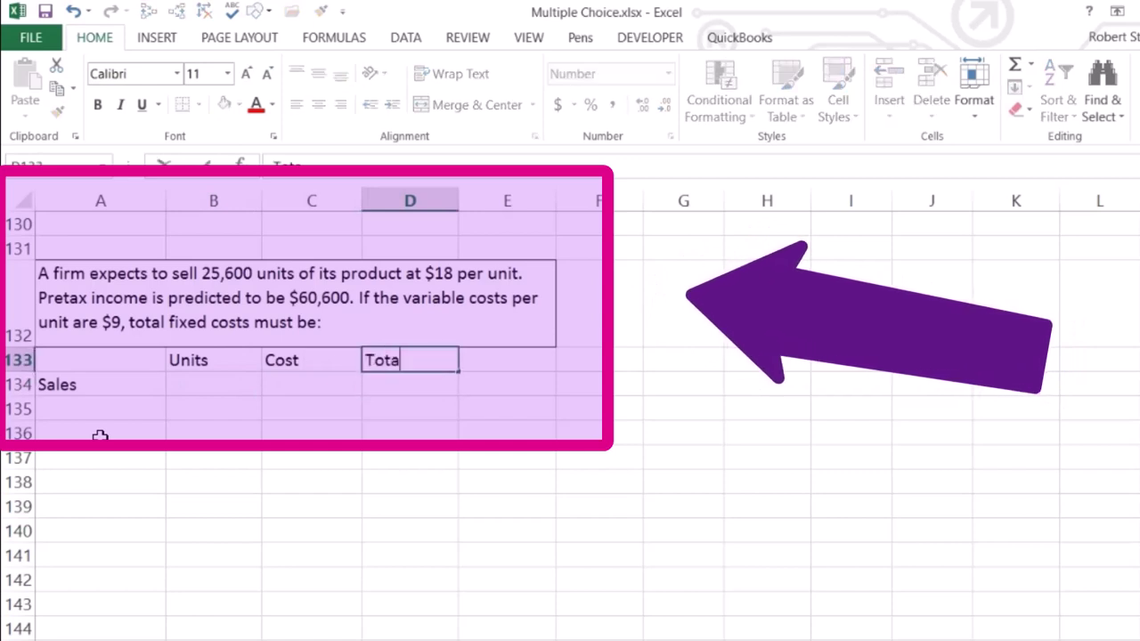
key(Return)
key(Left)
key(Left)
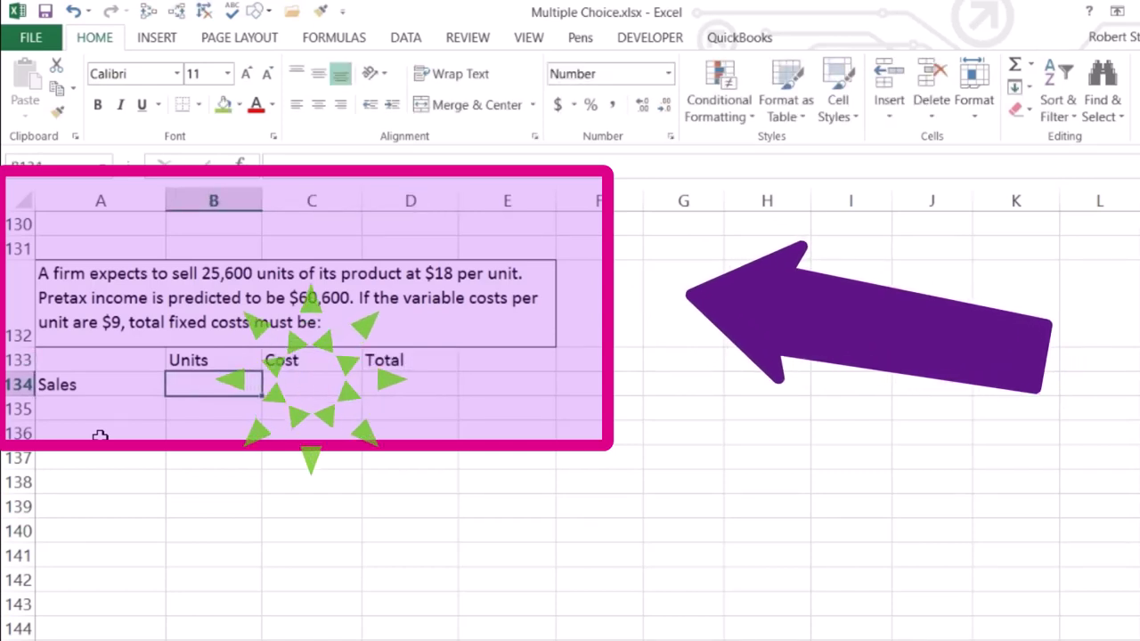
Enter 25,600 units at 18 in the Sales row and rename the Cost header to Sales/Cost
text(25600)
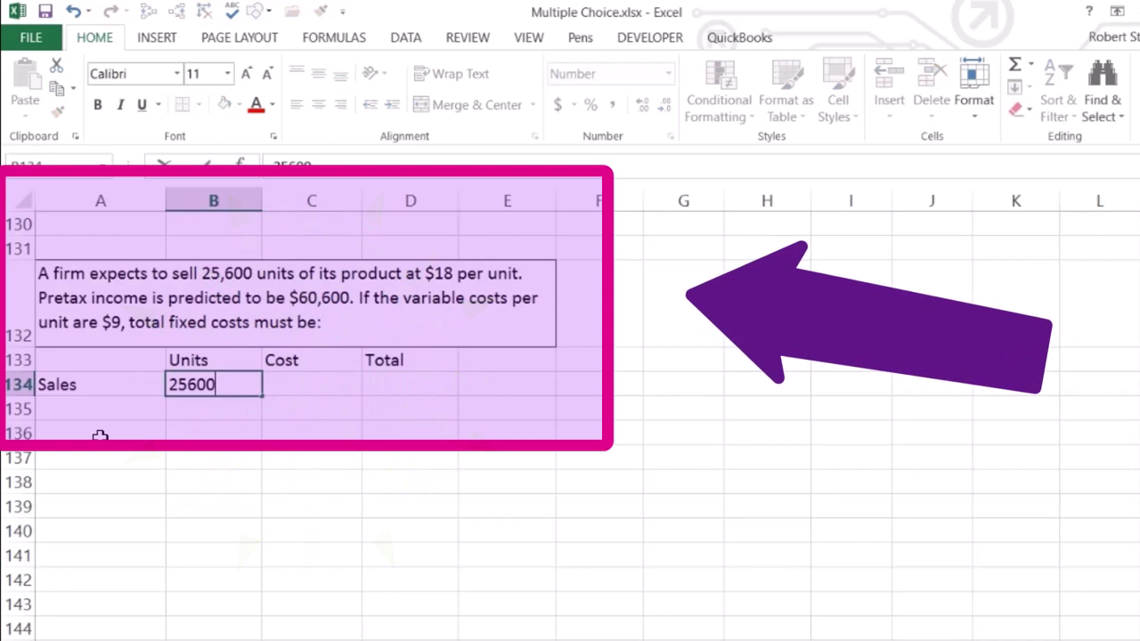
key(Tab)
text(1)
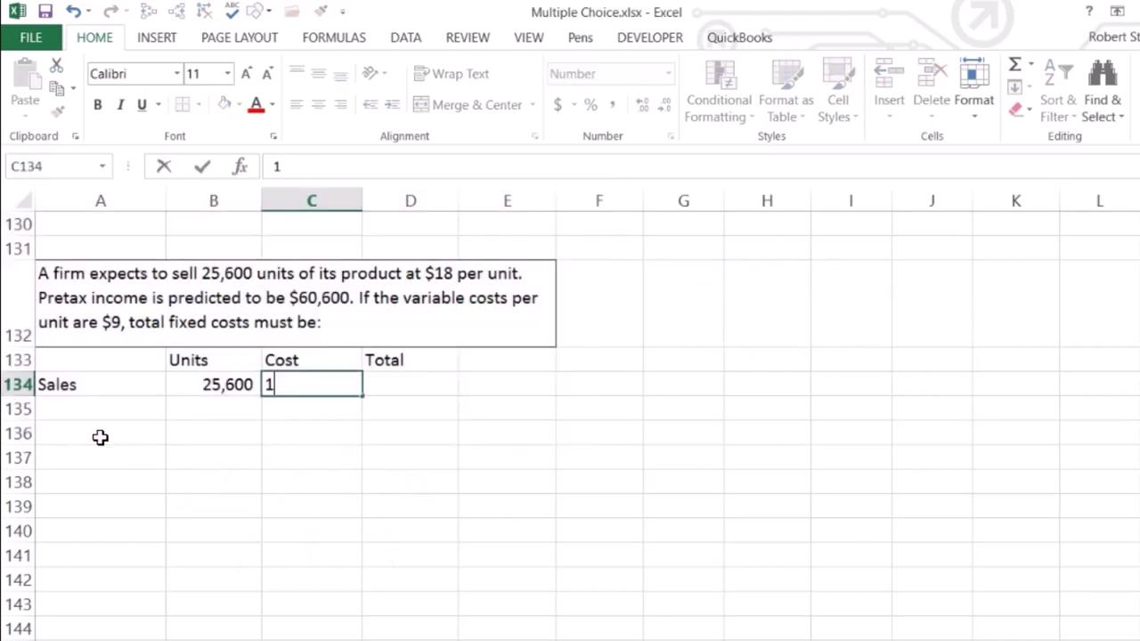
key(Tab)
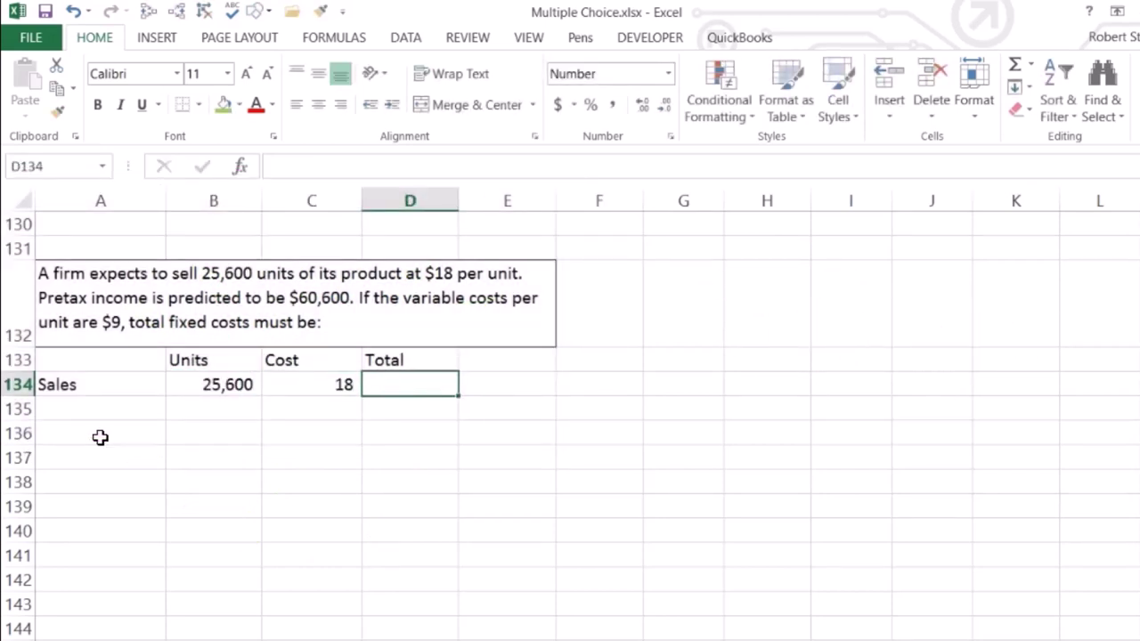
key(Up)
key(Left)
text(Sales/C)
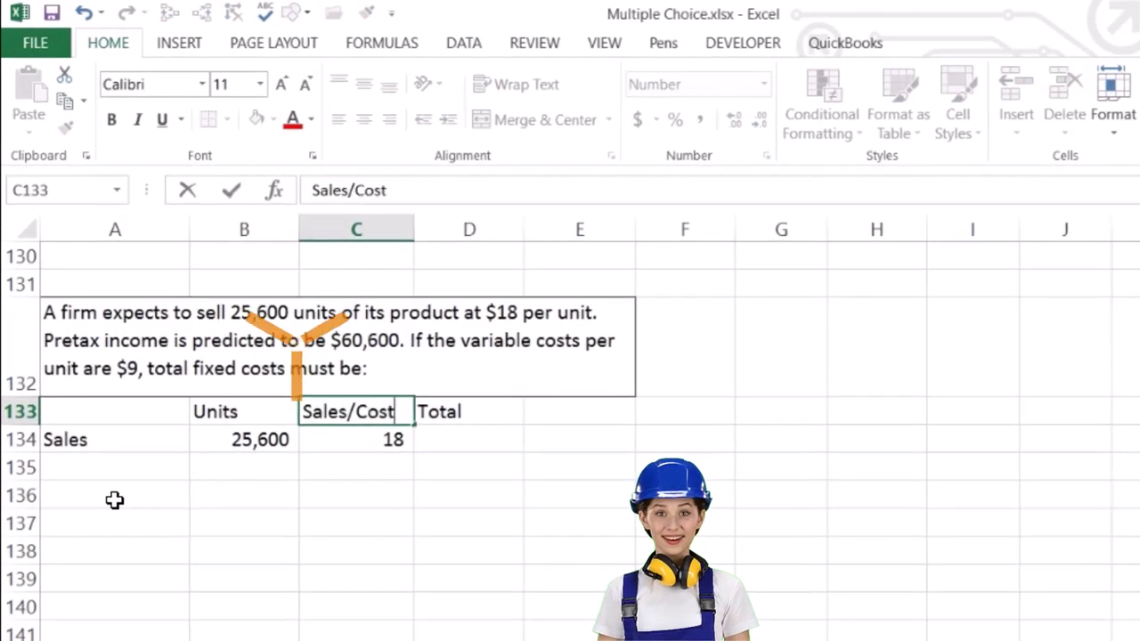
text(ost)
key(Return)
key(Tab)
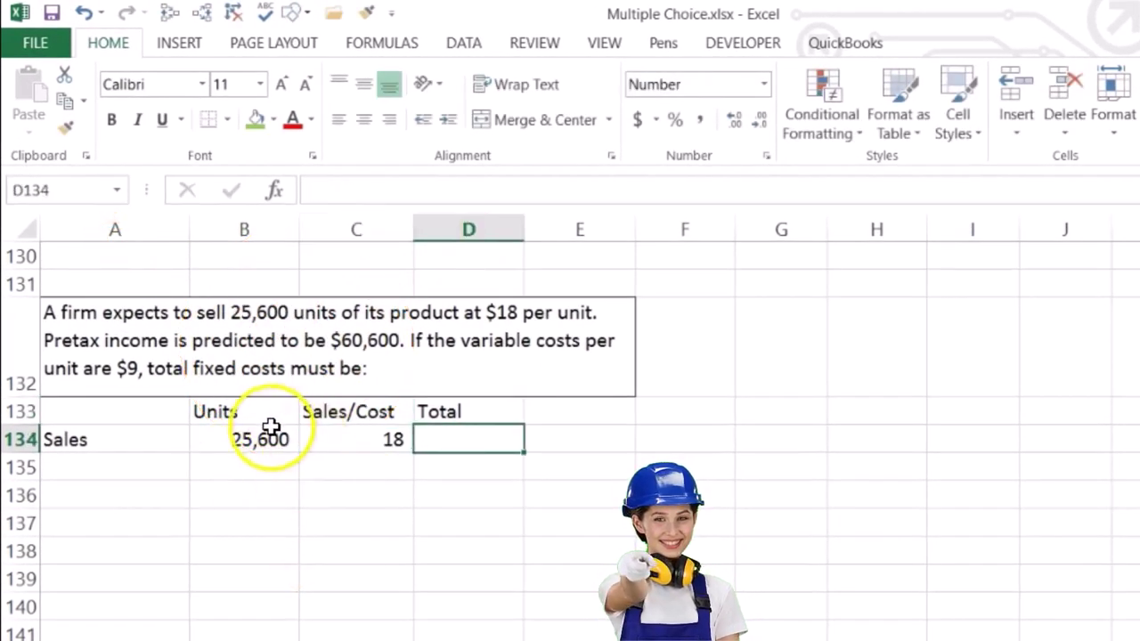
Centre and bold the Units, Sales/Cost and Total headers
drag(271, 426, 381, 426)
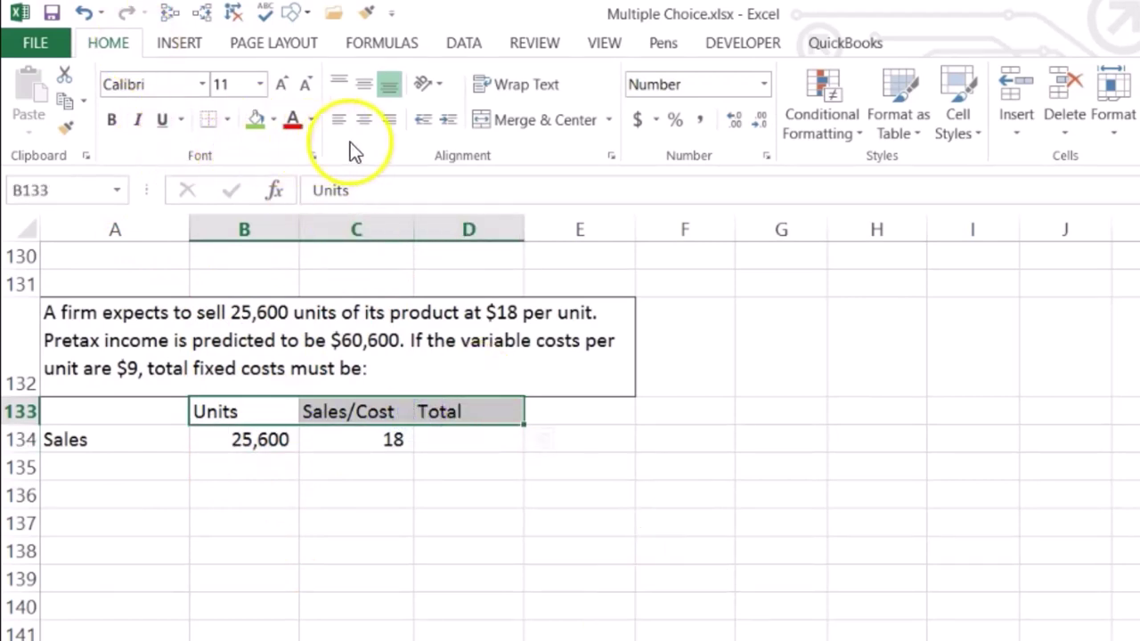
click(364, 120)
click(112, 120)
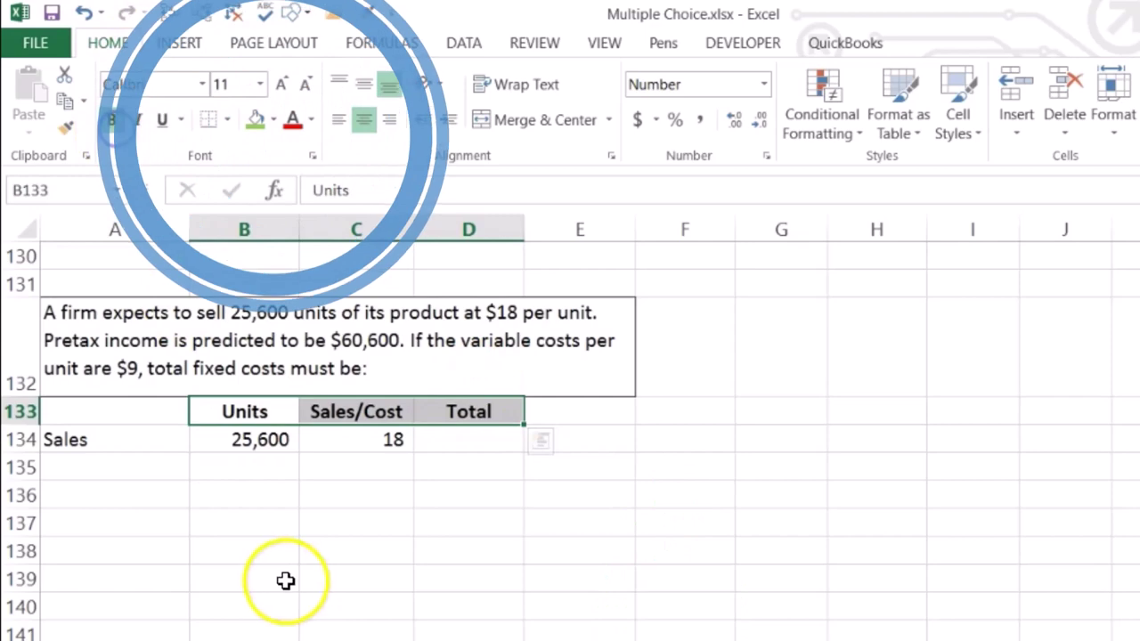
click(290, 584)
Total sales in D134 as =B134*C134, giving 460,800
click(450, 440)
text(=)
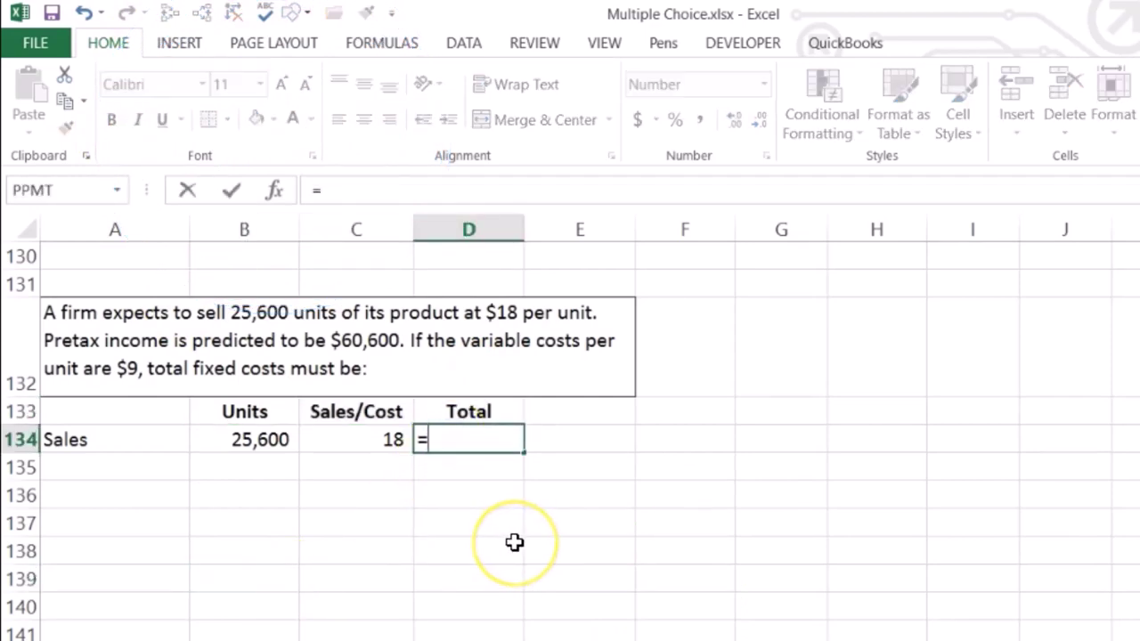
click(263, 440)
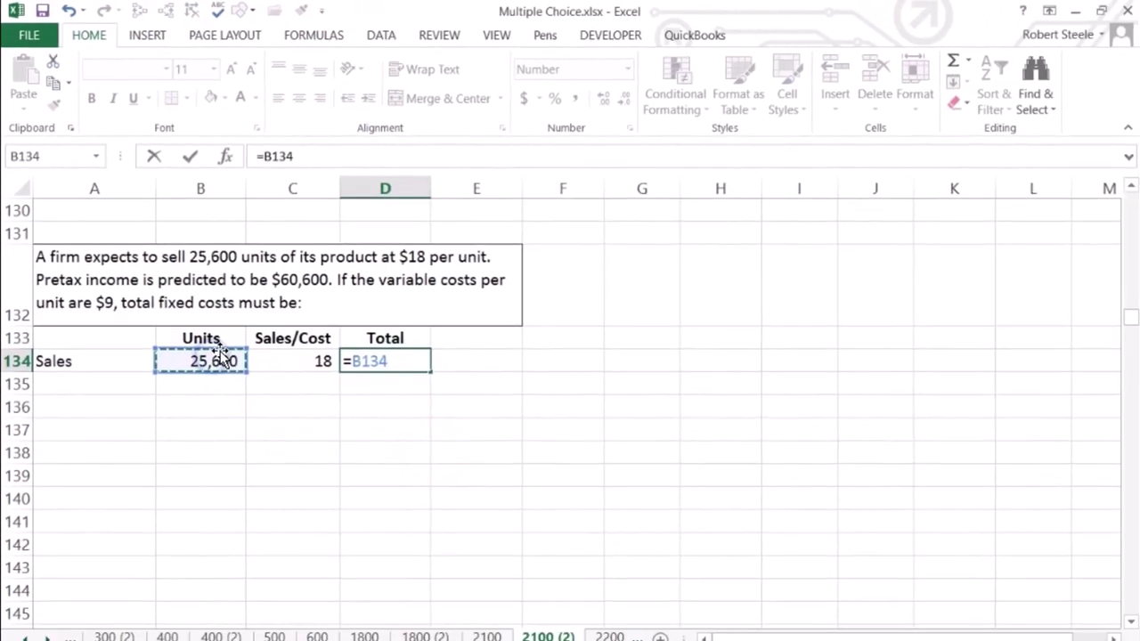
text(*)
click(281, 355)
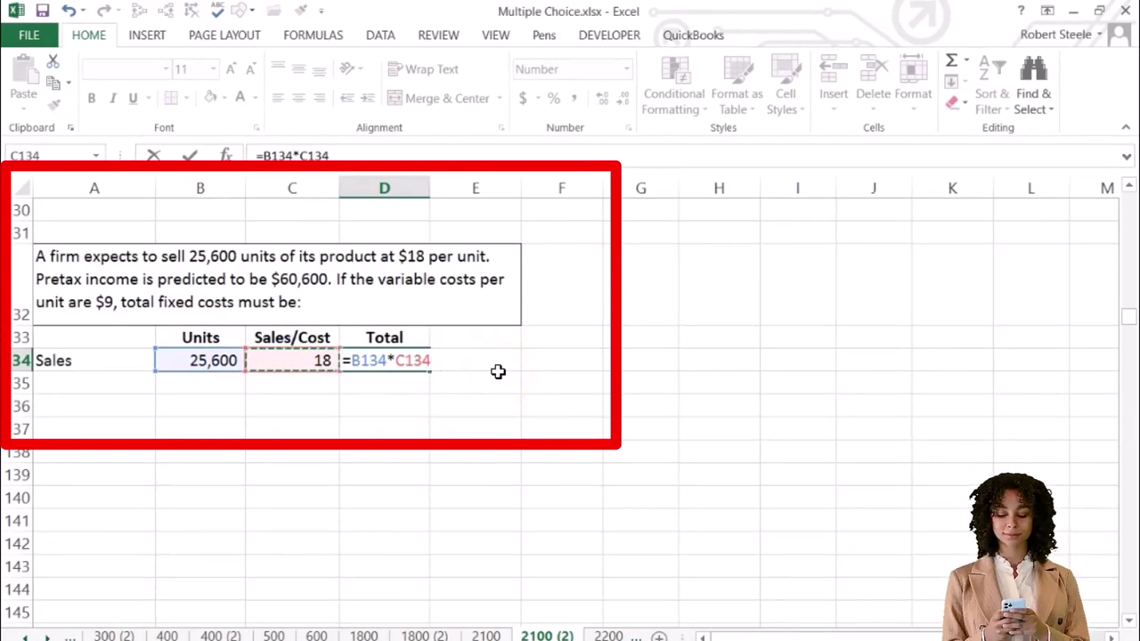
key(Return)
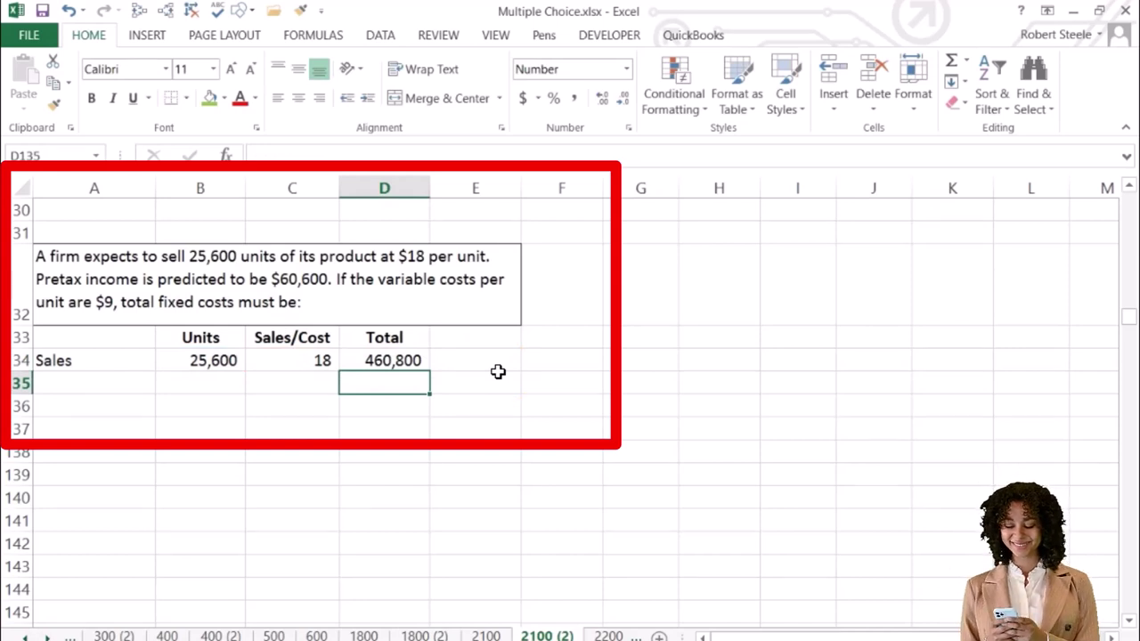
key(Left)
key(Left)
key(Left)
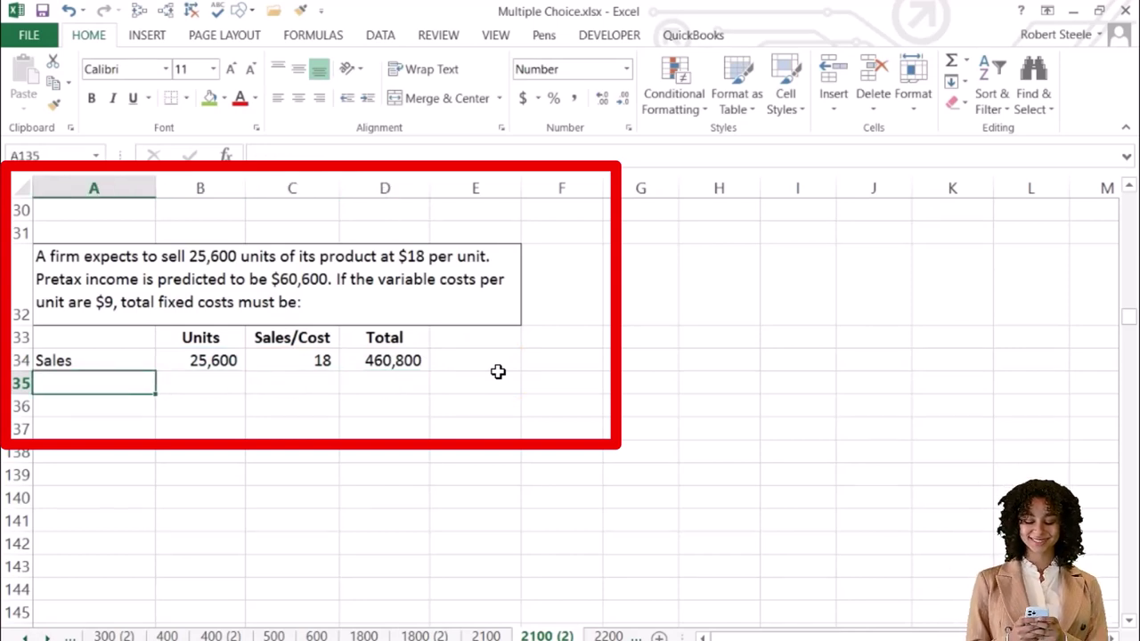
Fill the VC row with 25,600 units at 9 each and total =B135*C135 (230,400)
text(VC)
key(Tab)
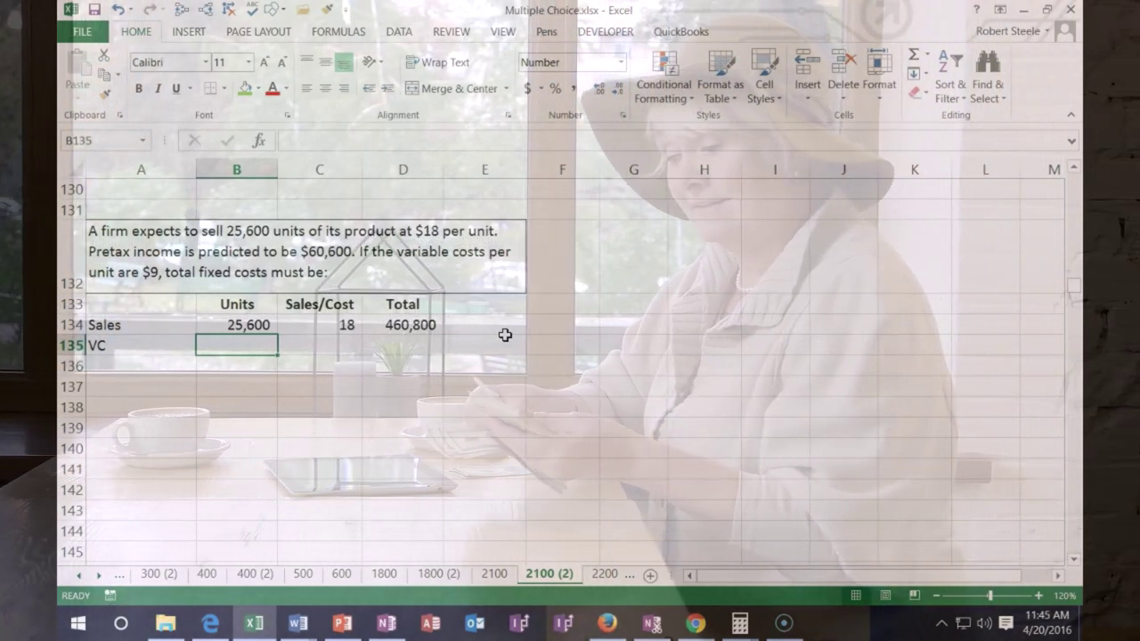
text(25)
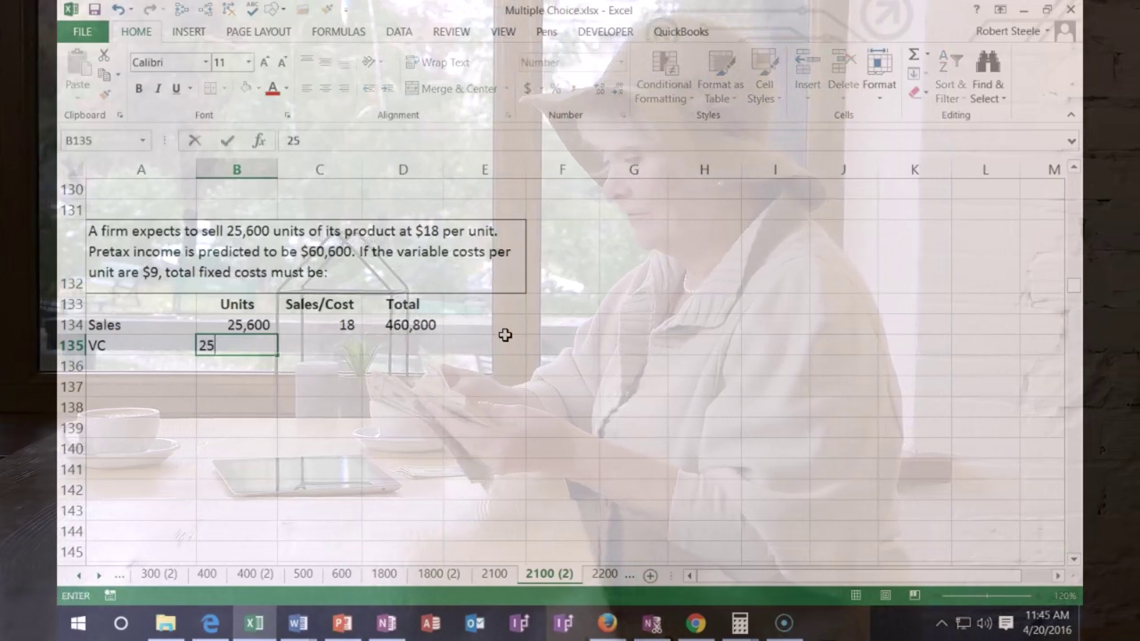
text(,600)
key(Tab)
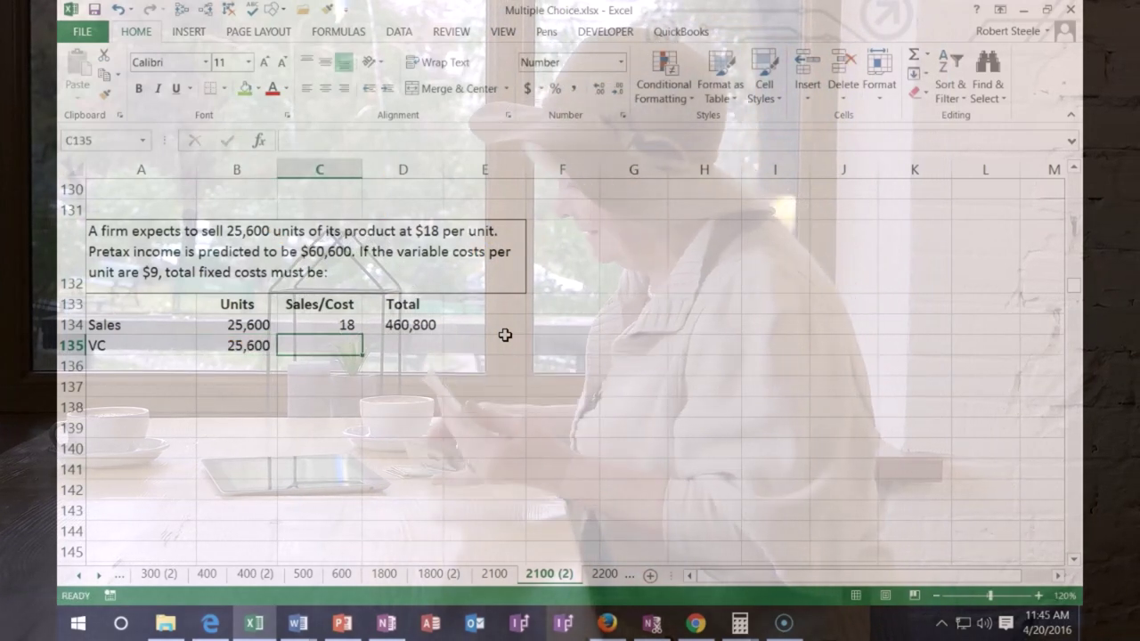
text(9)
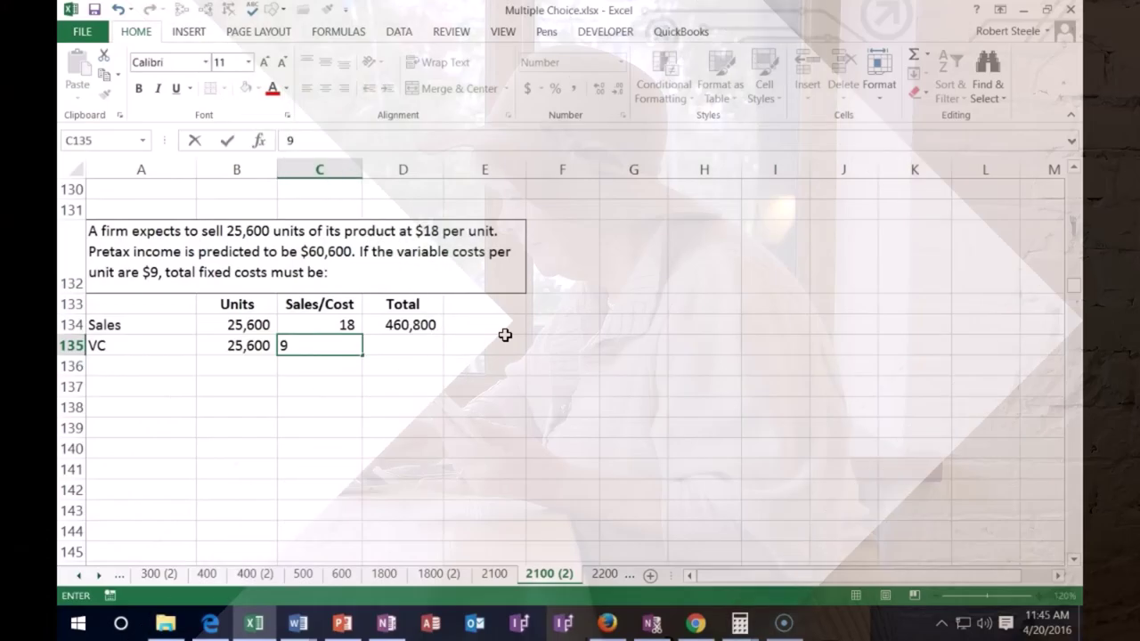
key(Tab)
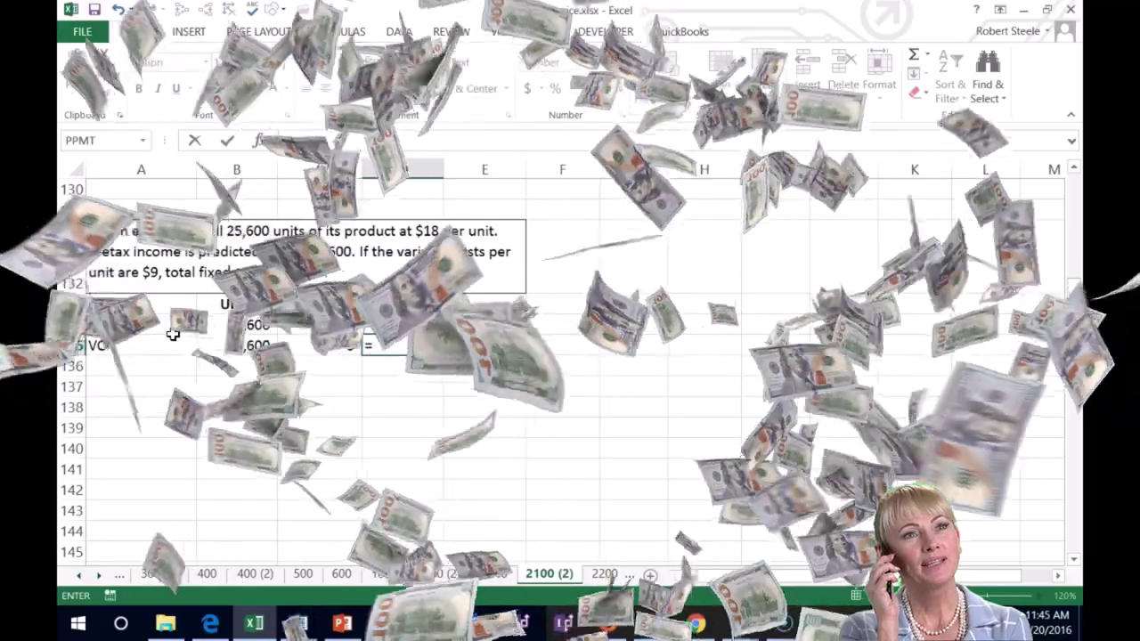
text(=)
click(236, 344)
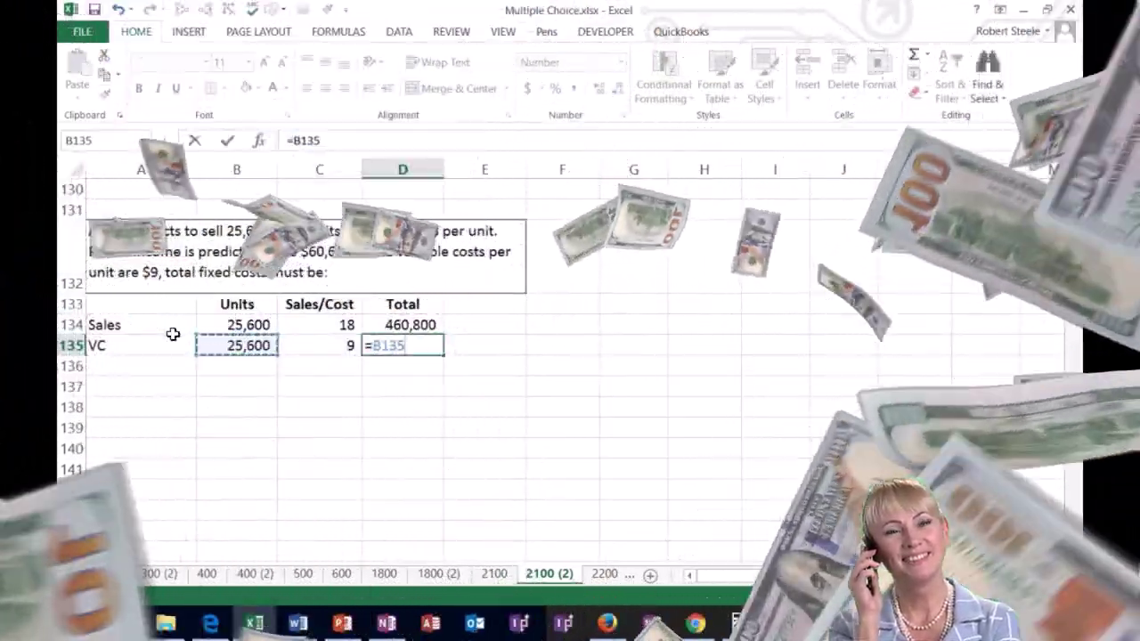
text(*)
click(330, 352)
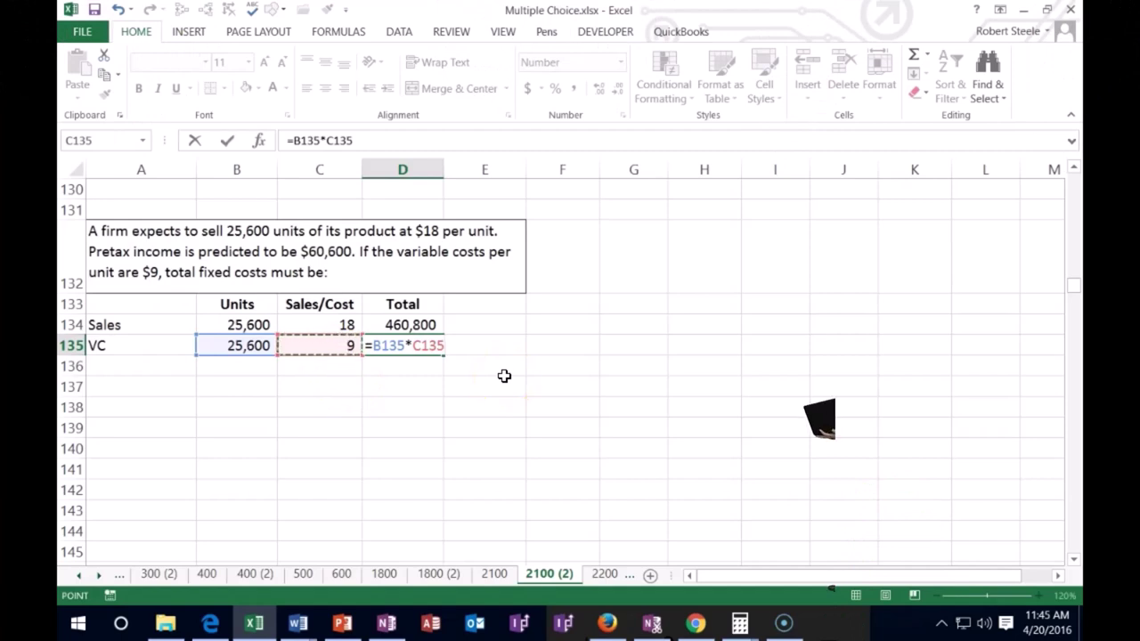
key(Return)
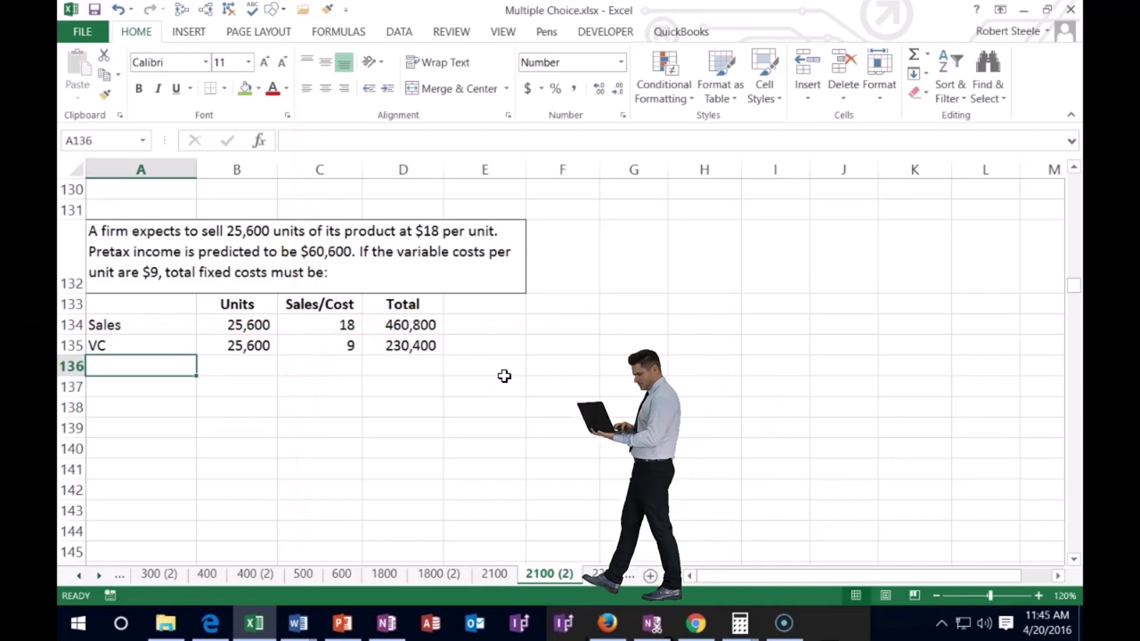
Add a CM row whose total computes sales minus variable costs, giving 230,400
text(CM)
key(Tab)
key(Tab)
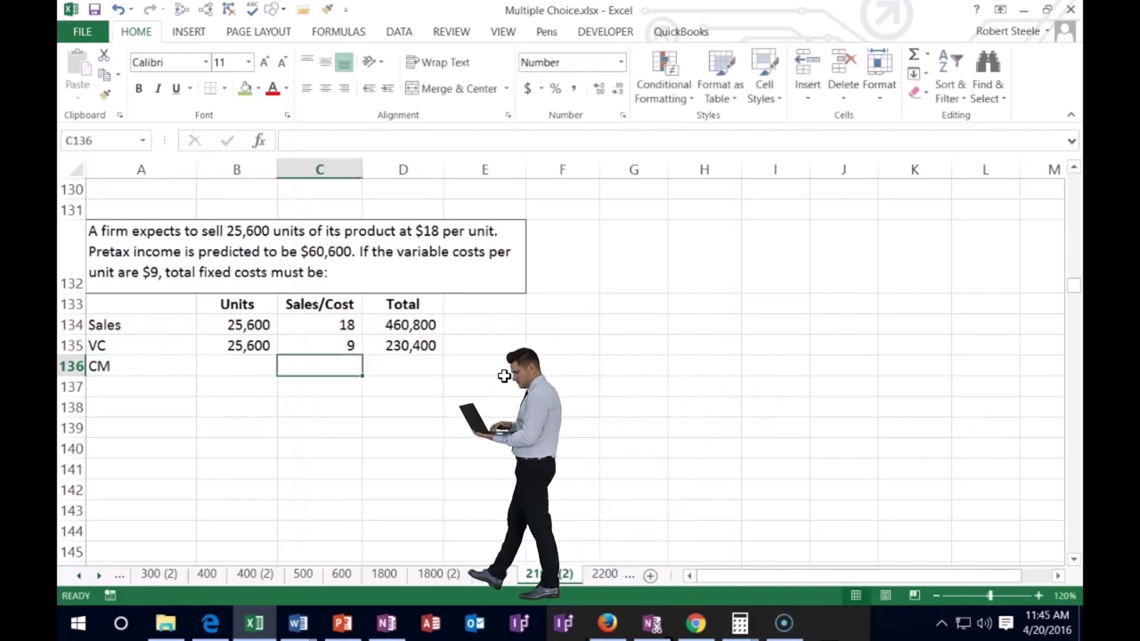
key(Tab)
text(=)
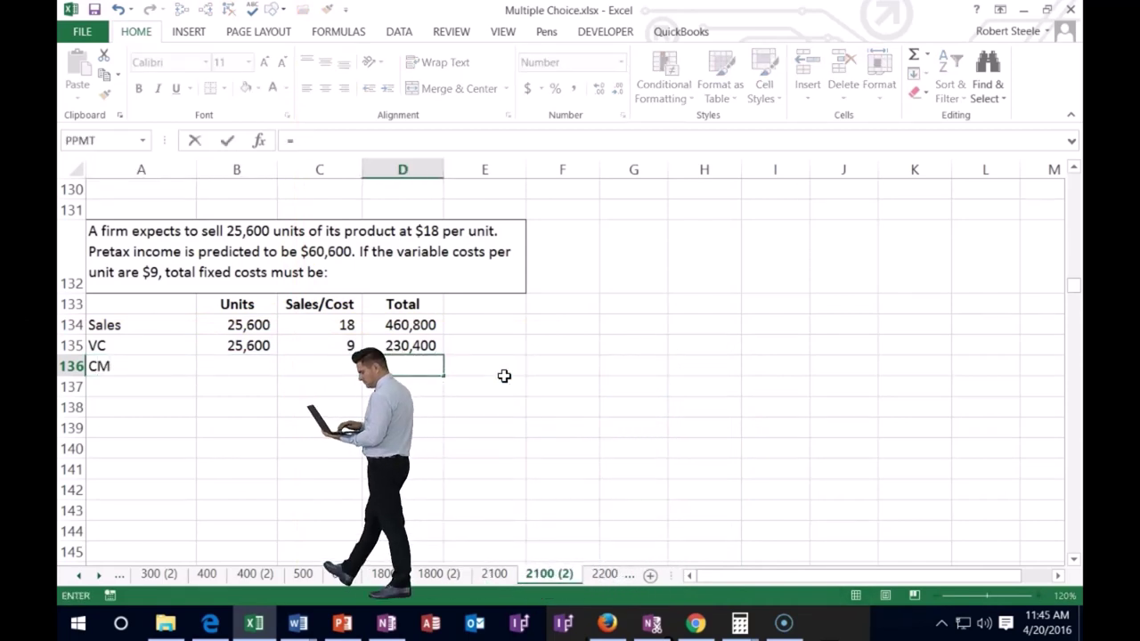
click(422, 327)
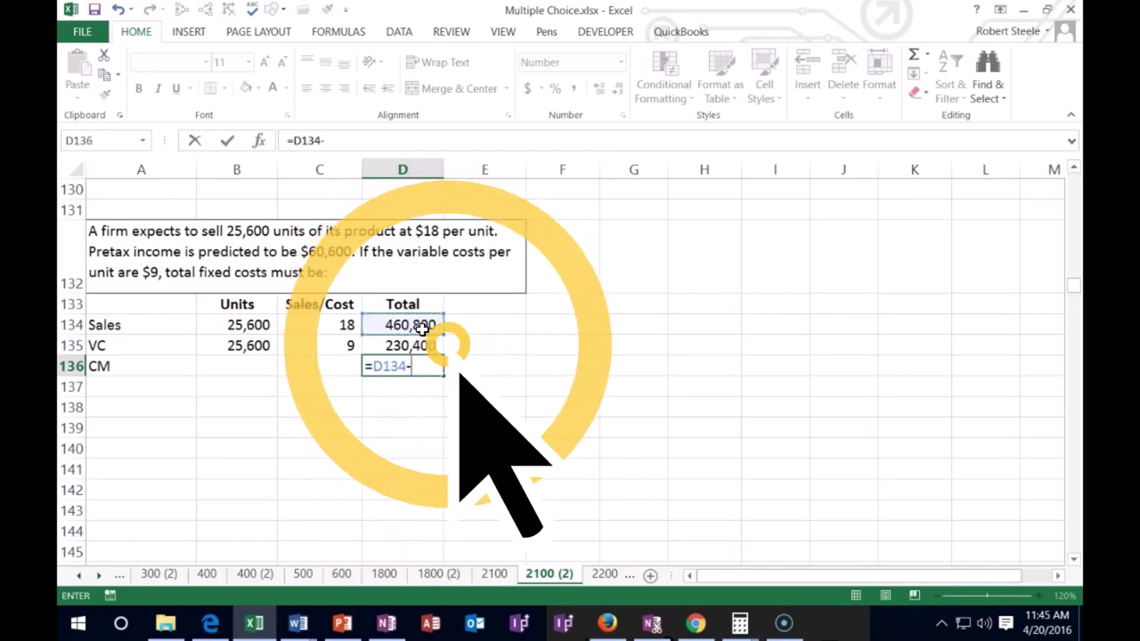
text(-)
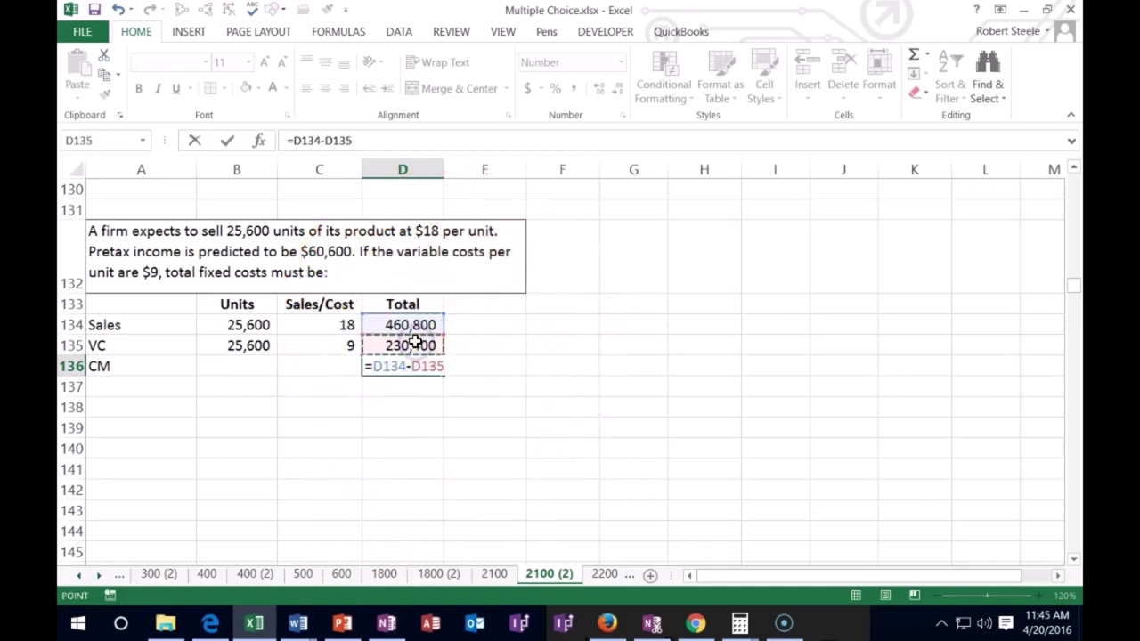
key(Return)
Underline the variable cost total and start an FC row with a green-shaded total cell
click(415, 342)
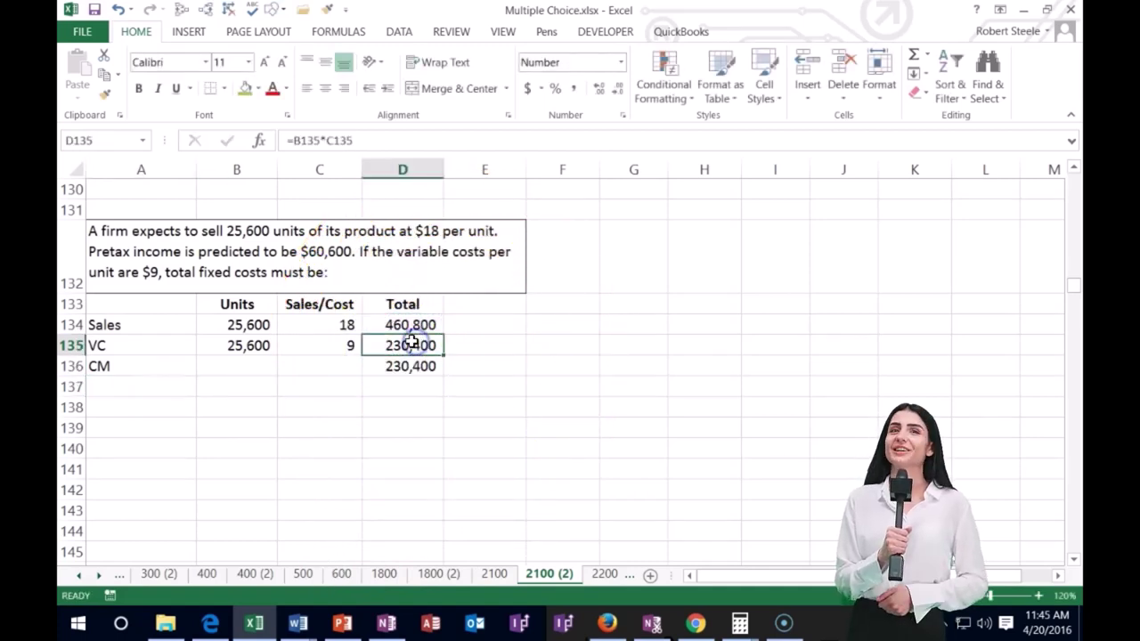
click(226, 389)
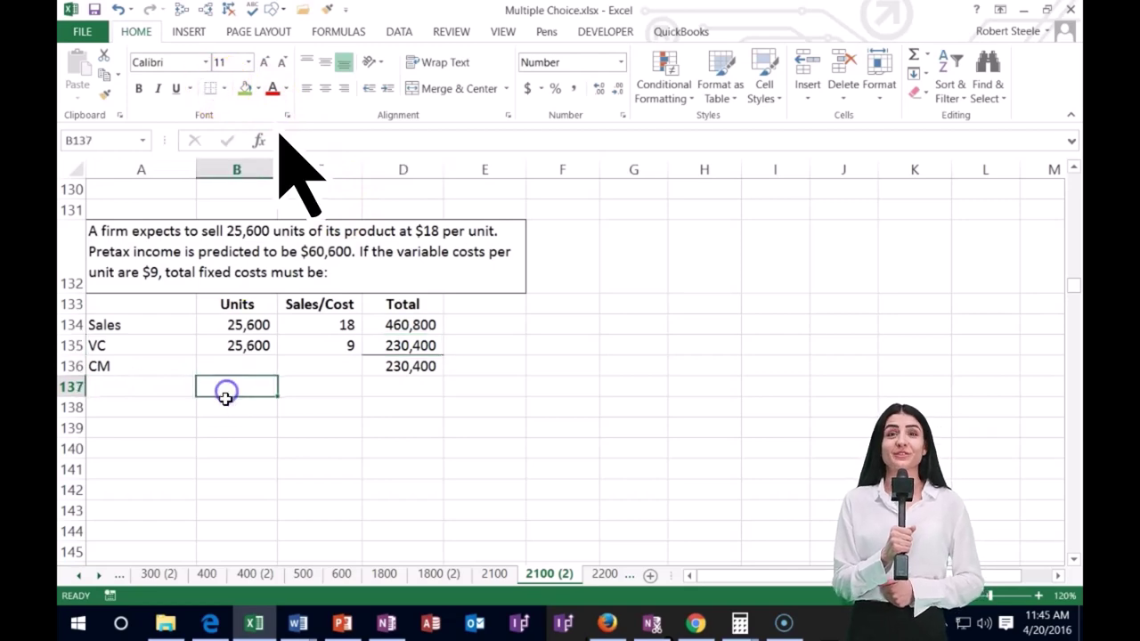
click(128, 387)
text(FC)
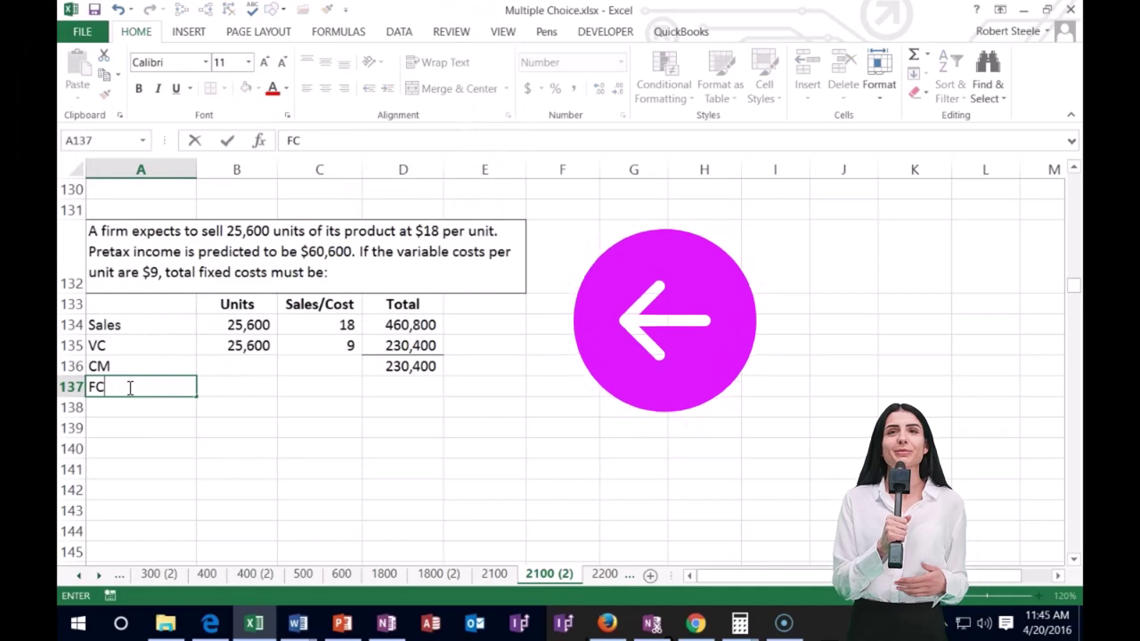
key(Tab)
key(Tab)
key(Tab)
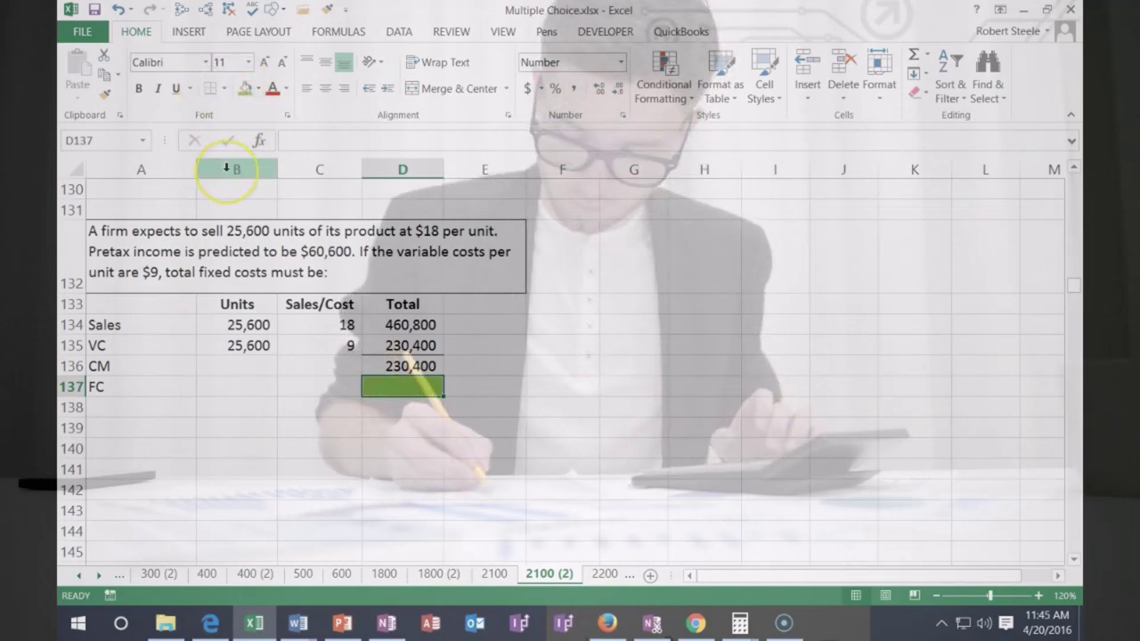
key(Down)
key(Home)
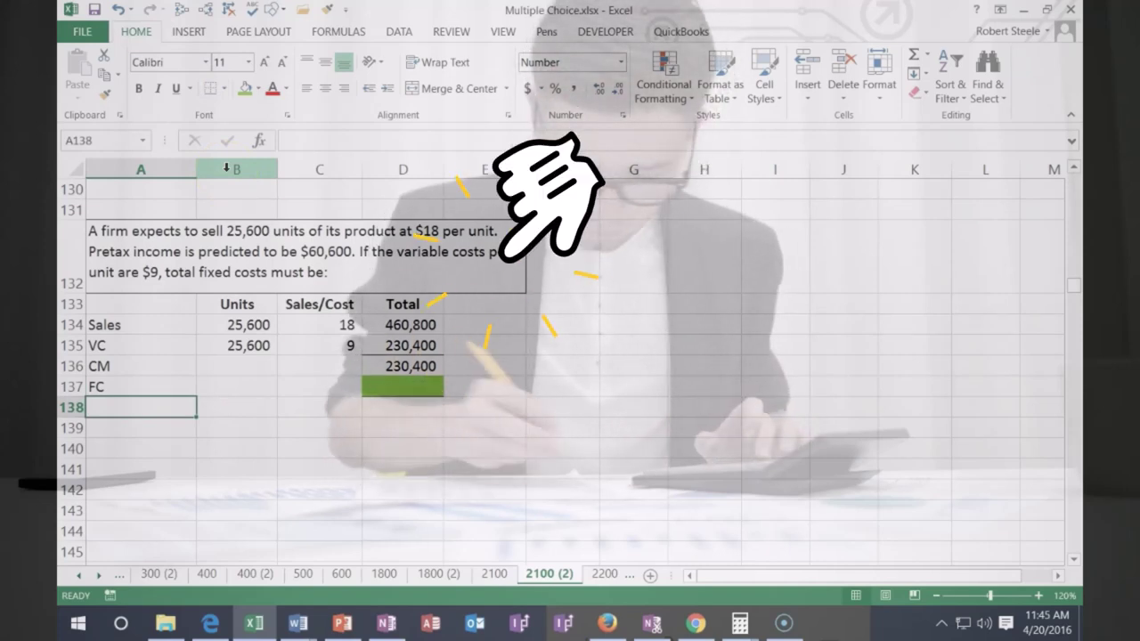
Add an Income row with 60,600 in D138, replacing the trial formula
text(Incom)
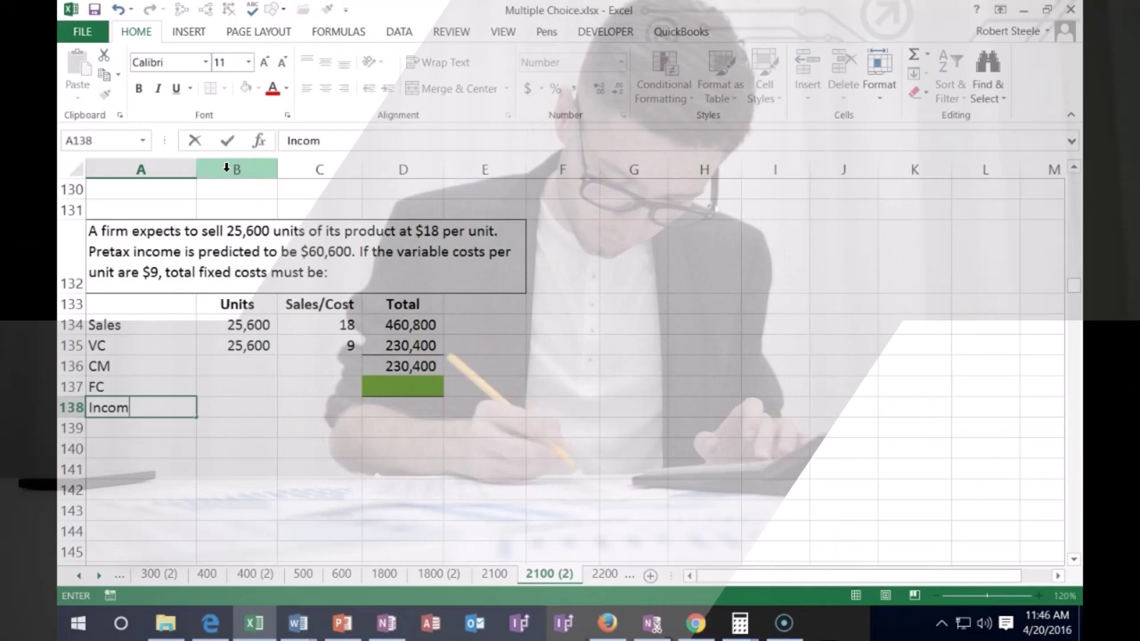
key(BackSpace)
text(come)
key(Right)
key(Right)
key(Right)
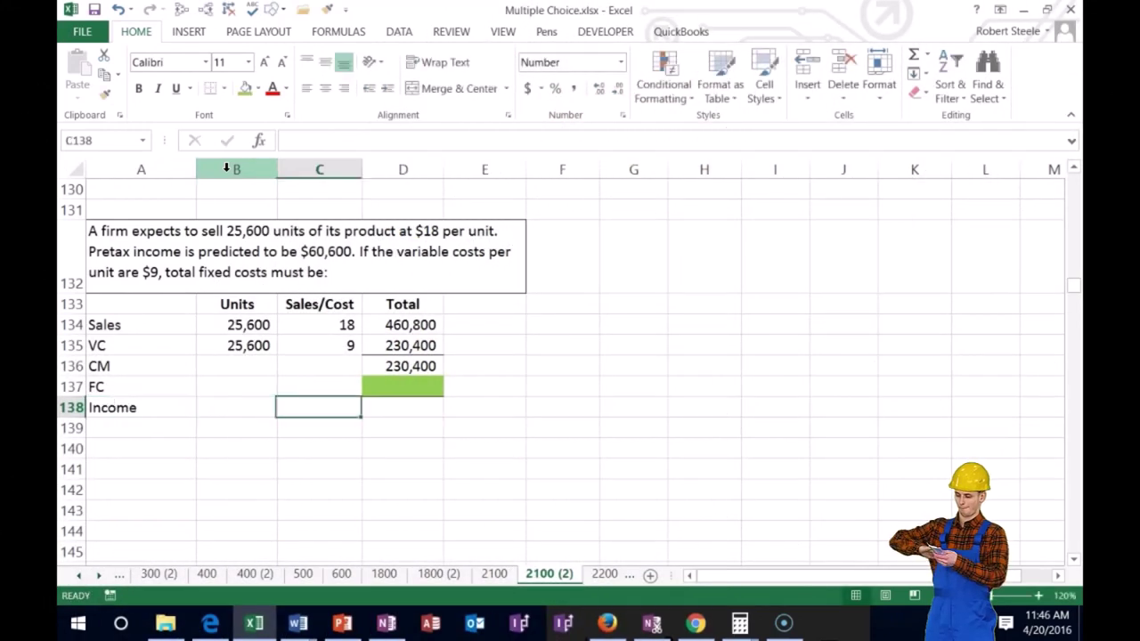
text(=)
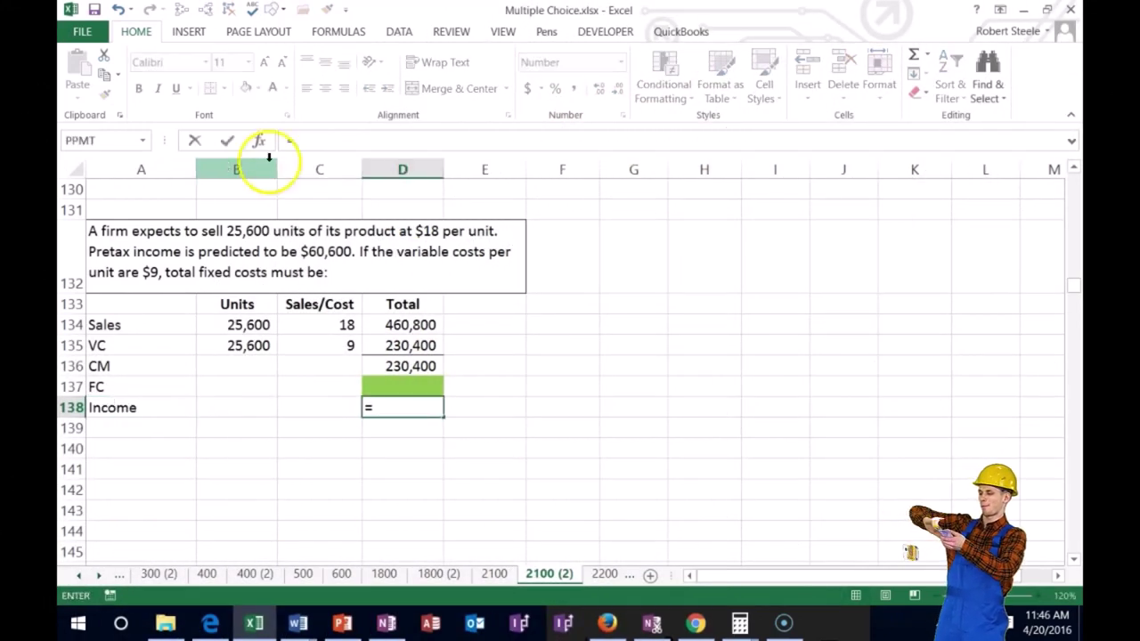
text(-)
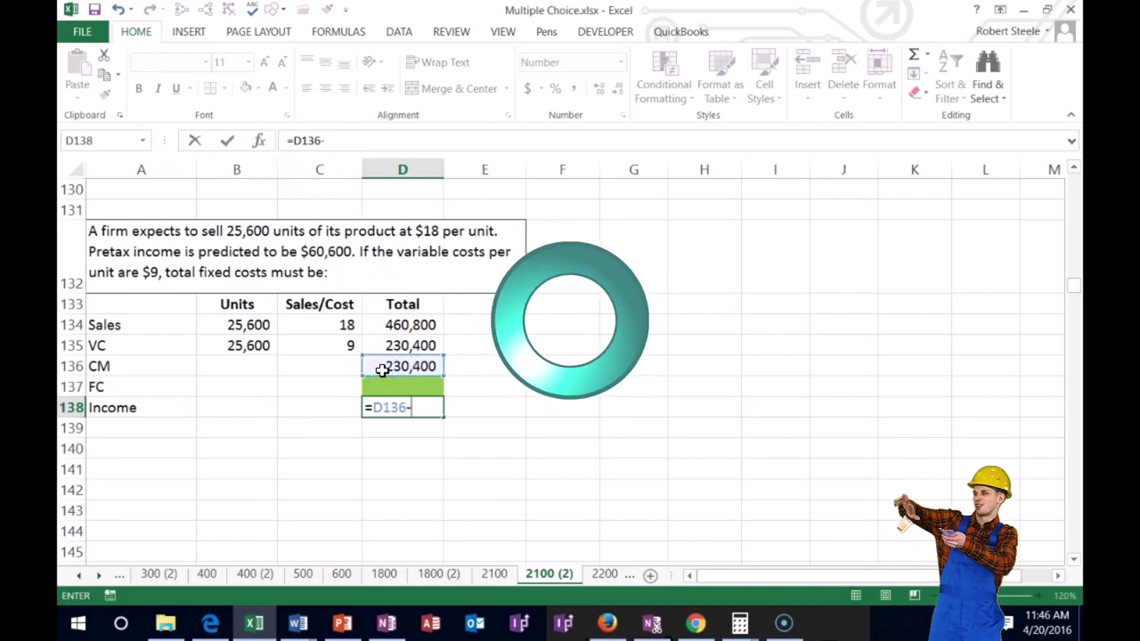
key(Up)
key(Return)
key(Up)
key(Right)
key(Right)
key(Right)
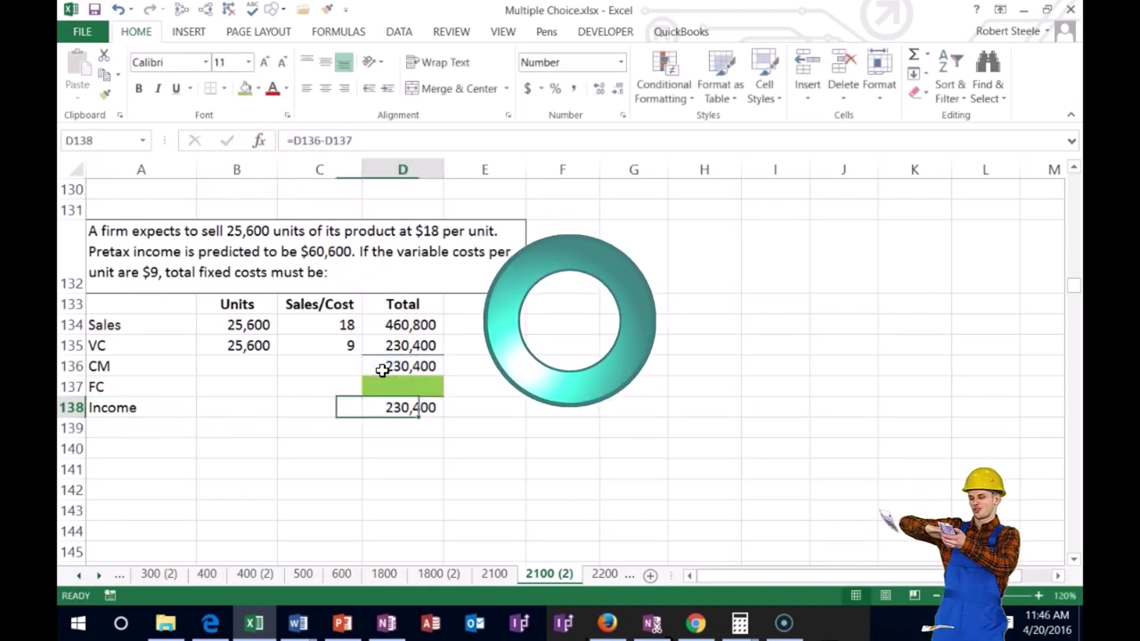
key(Delete)
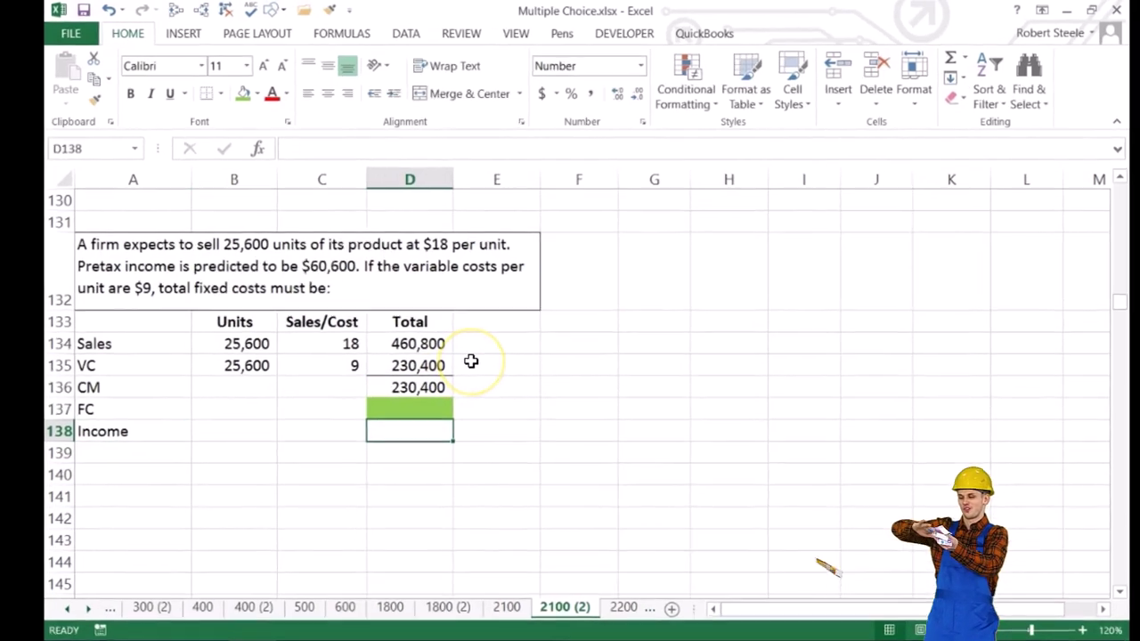
text(60,)
text(606)
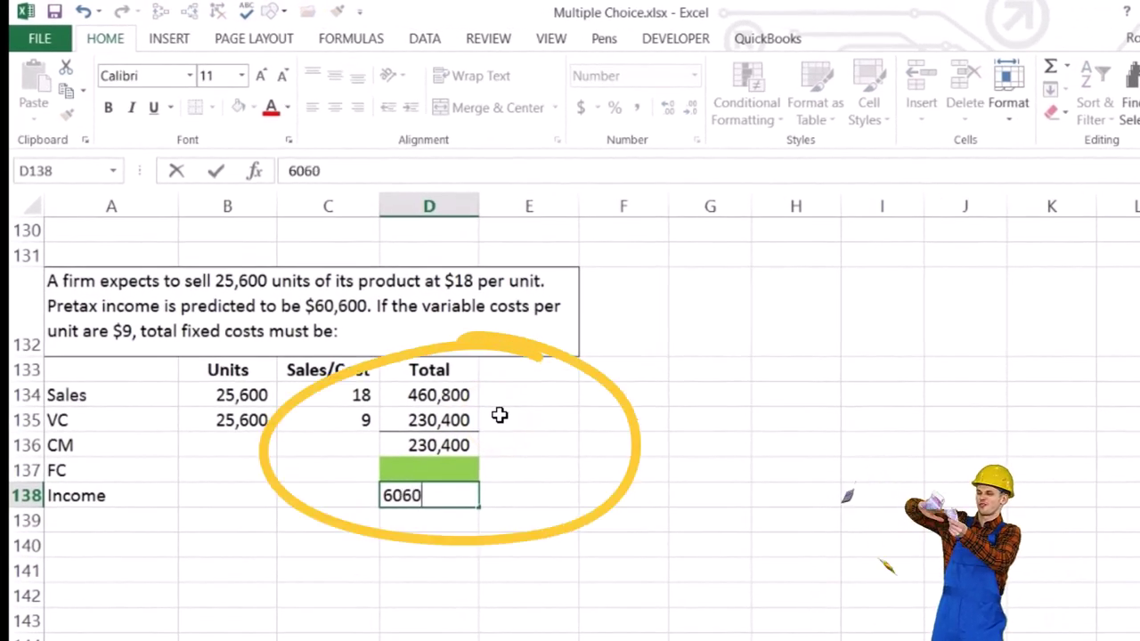
text(0)
key(Return)
click(456, 444)
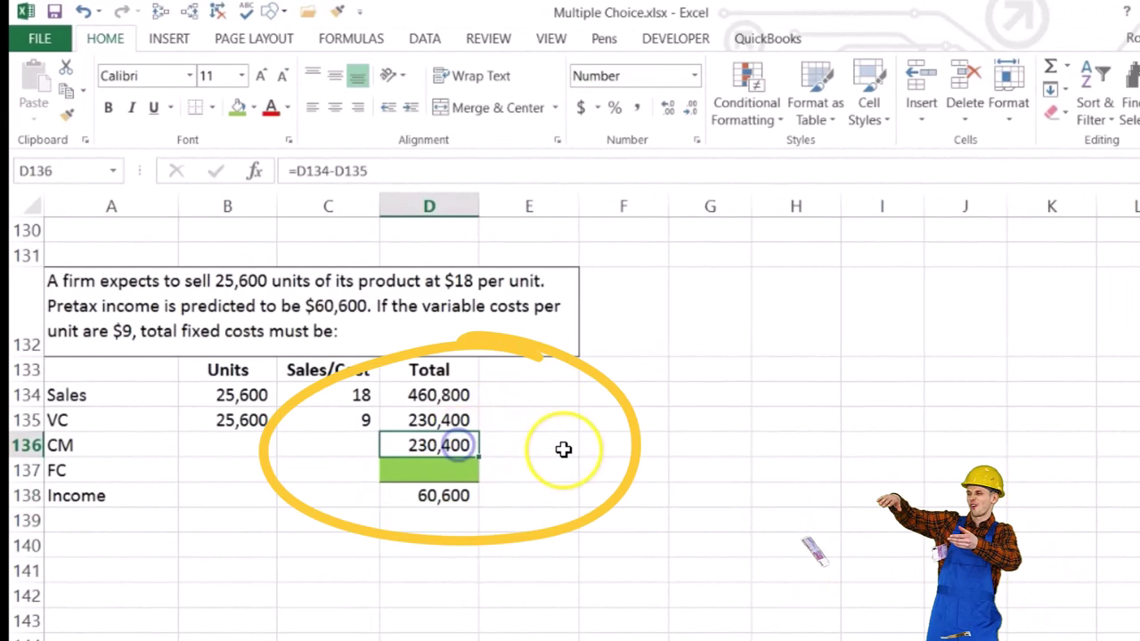
key(Down)
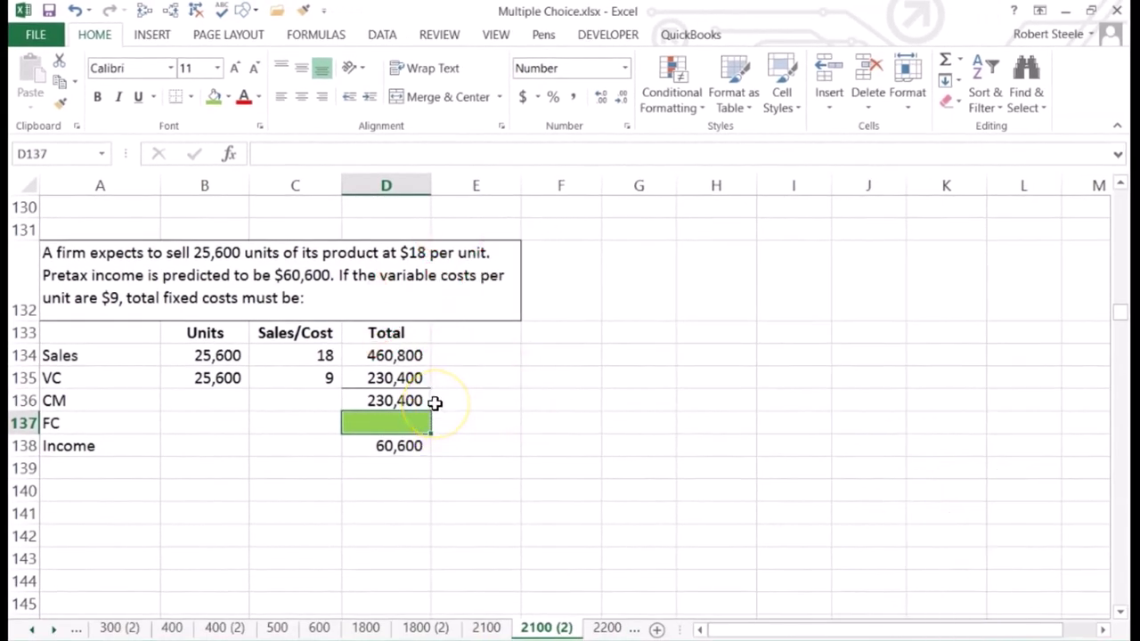
Write the note '230,400 - FC = 60,600' beside the table
click(544, 400)
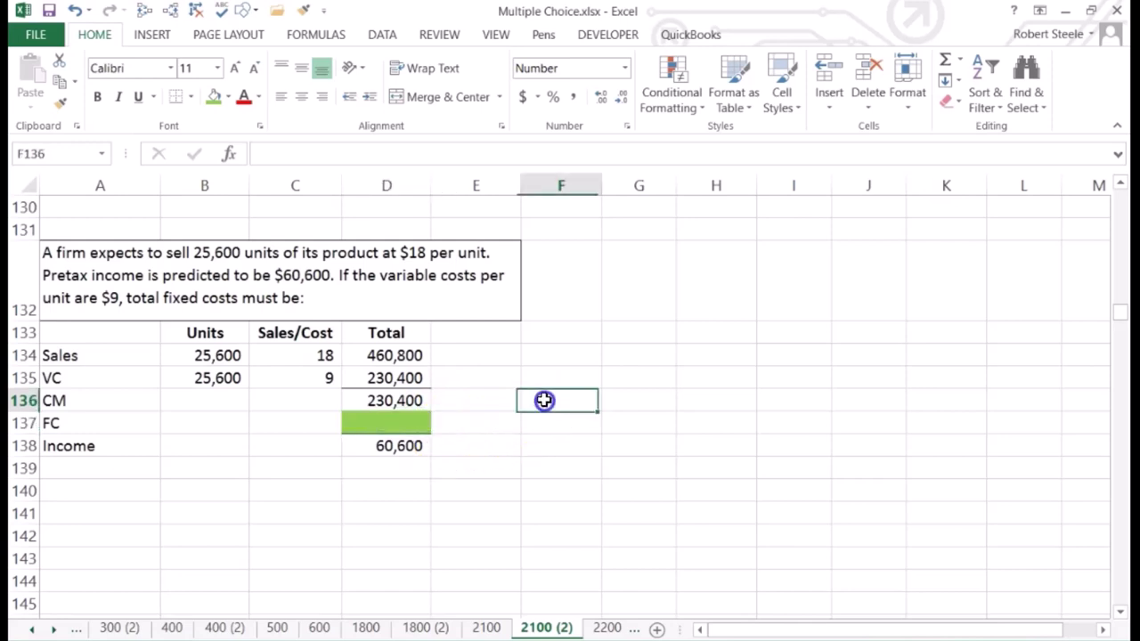
text(23)
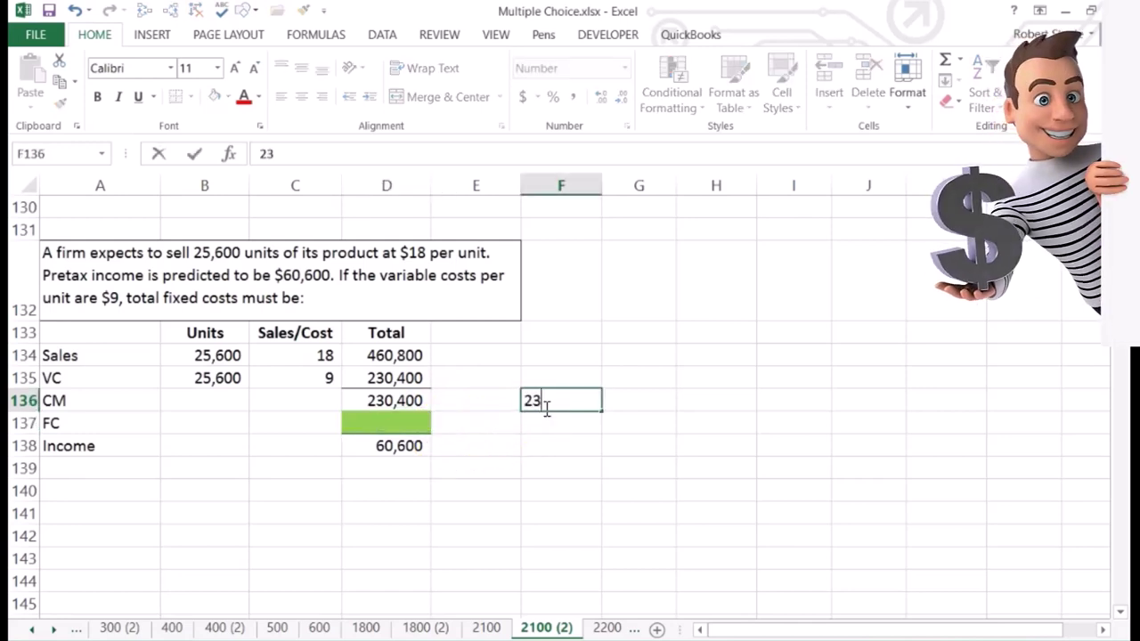
text(0,400 -)
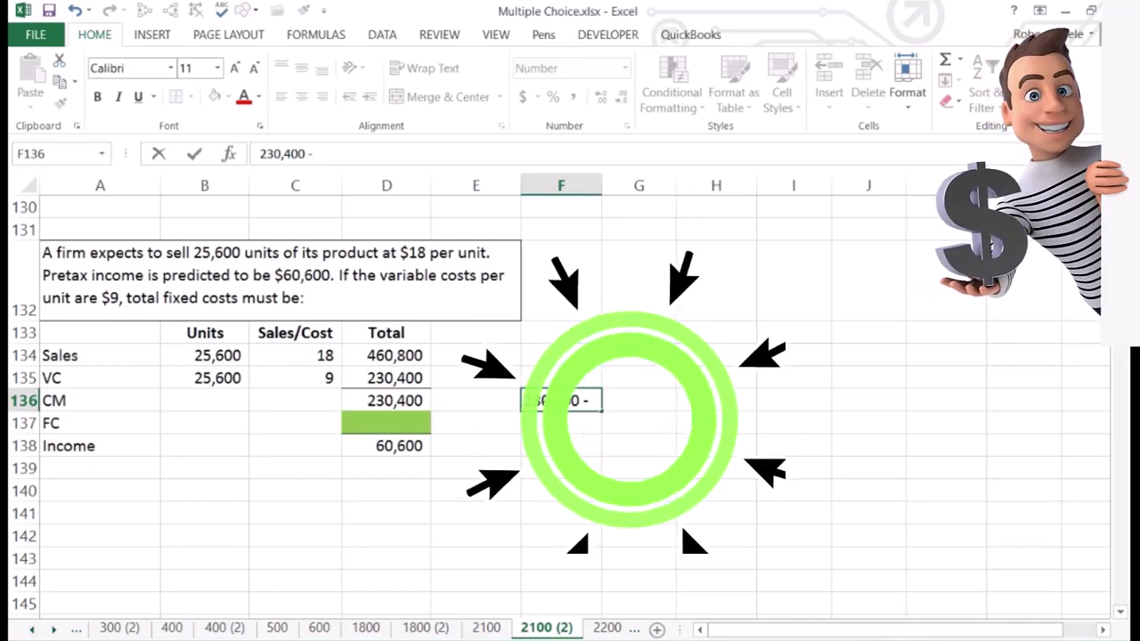
text( FC)
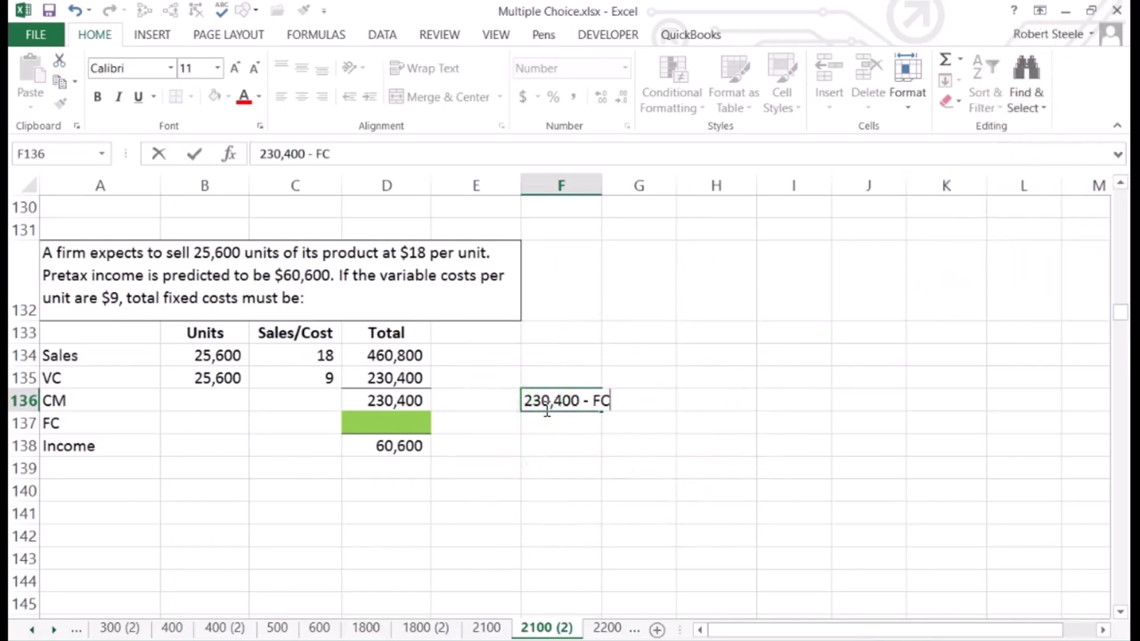
text( =)
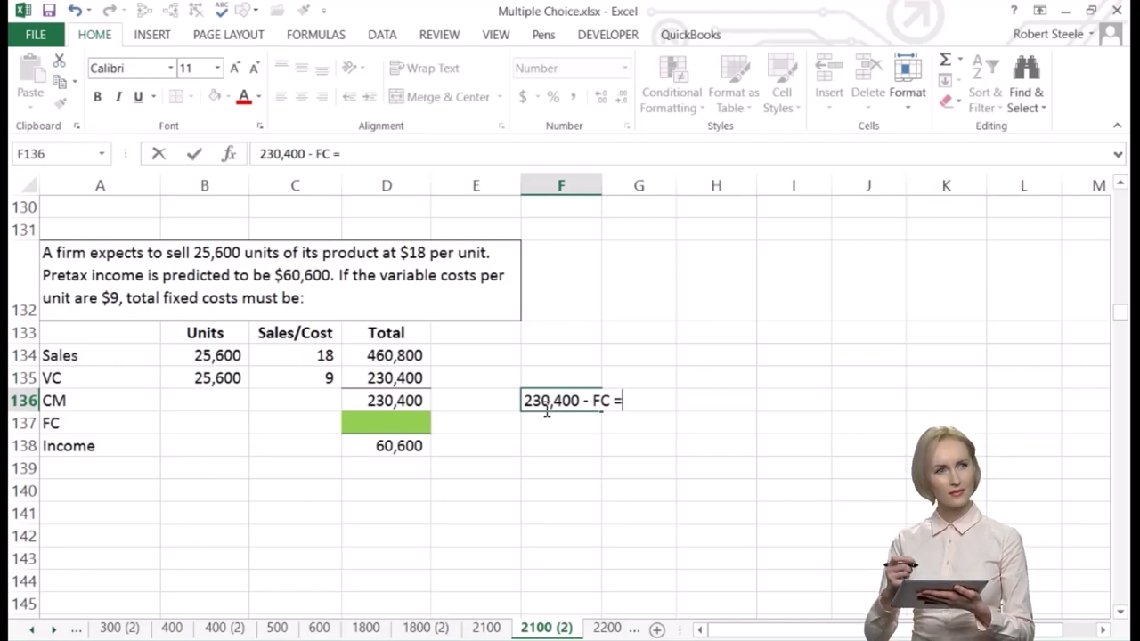
text( 60)
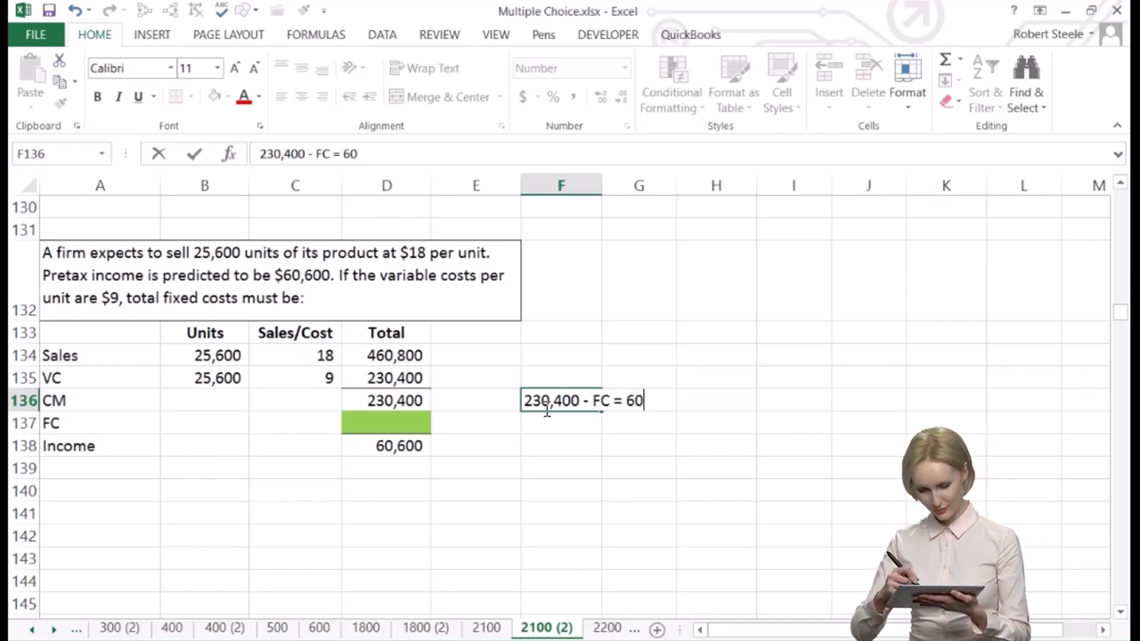
text(,600)
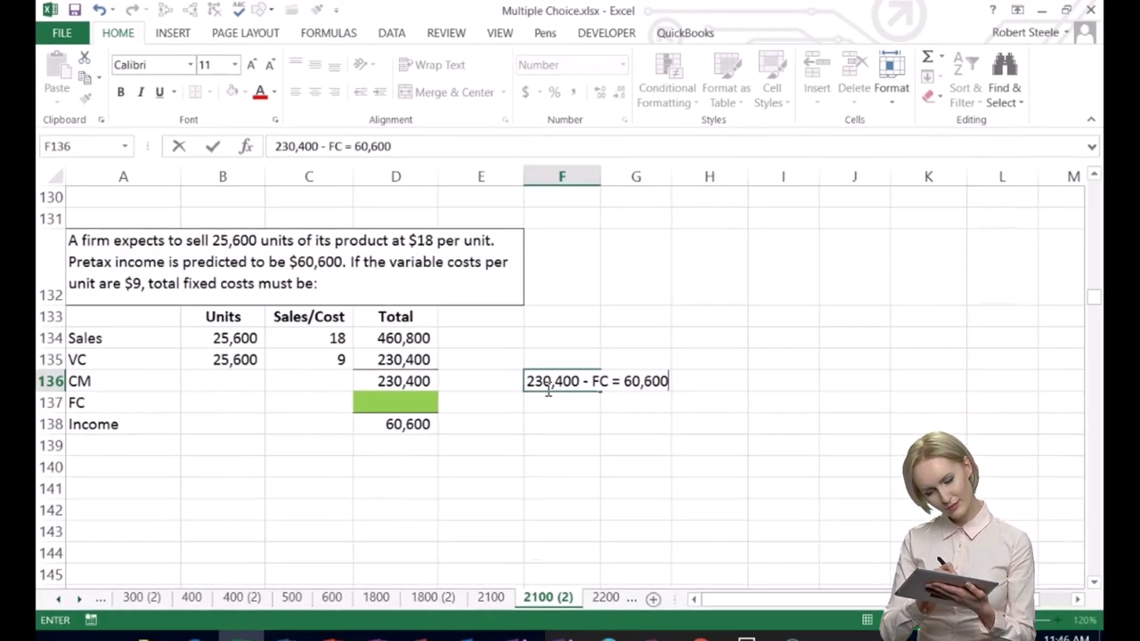
key(Return)
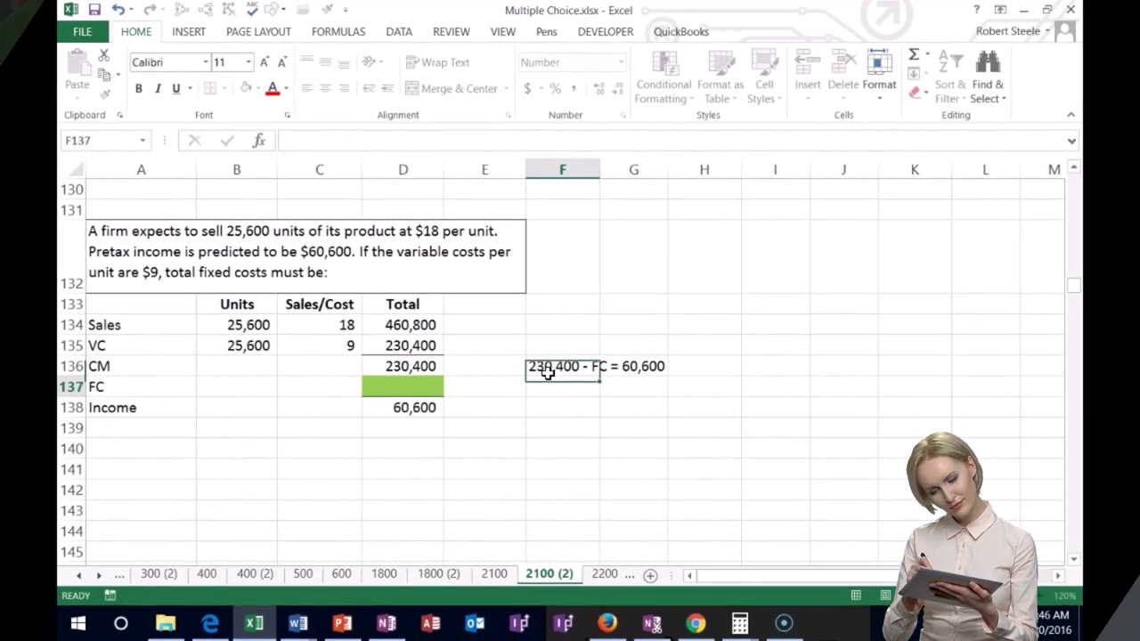
key(Return)
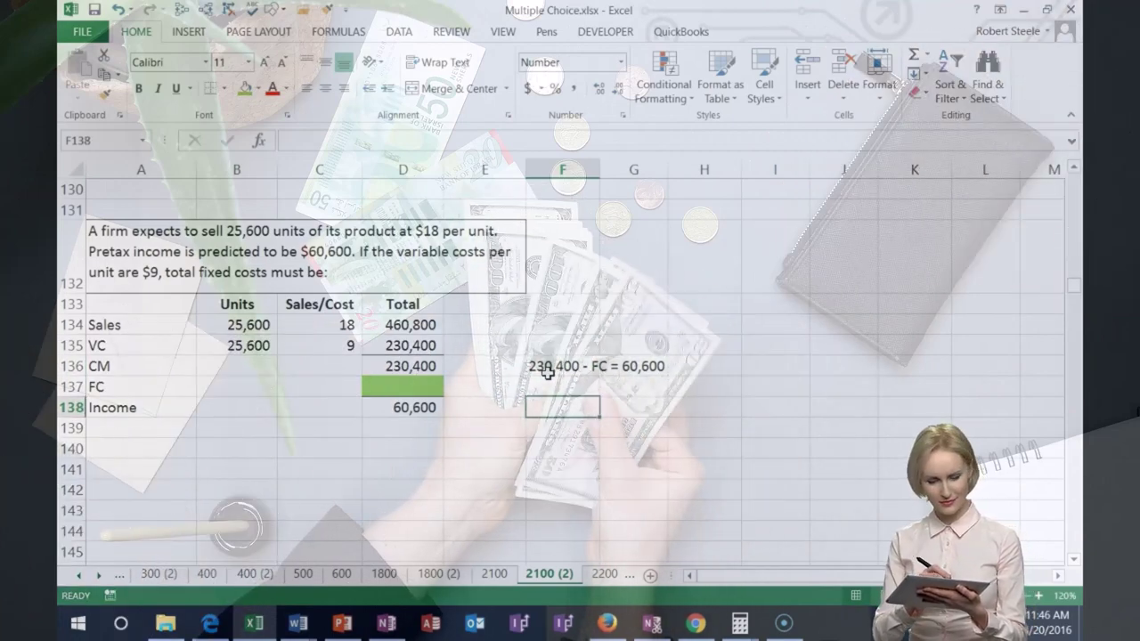
click(514, 364)
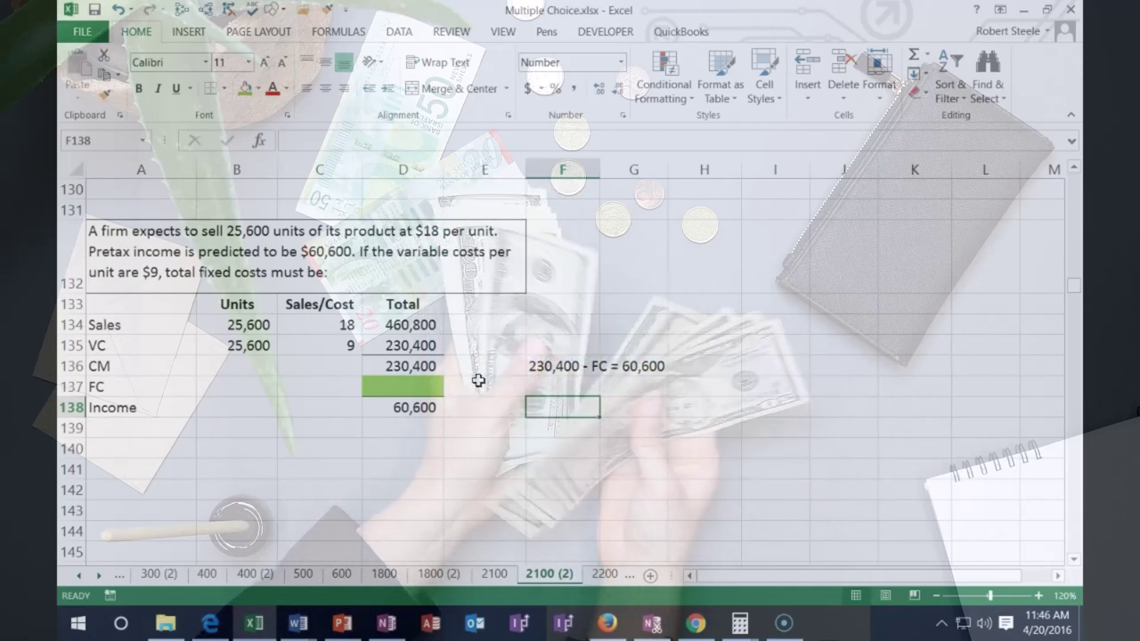
Label F138 as FC and begin a fixed-cost formula from 60,600 and 230,400 beside it
text(FC)
key(Tab)
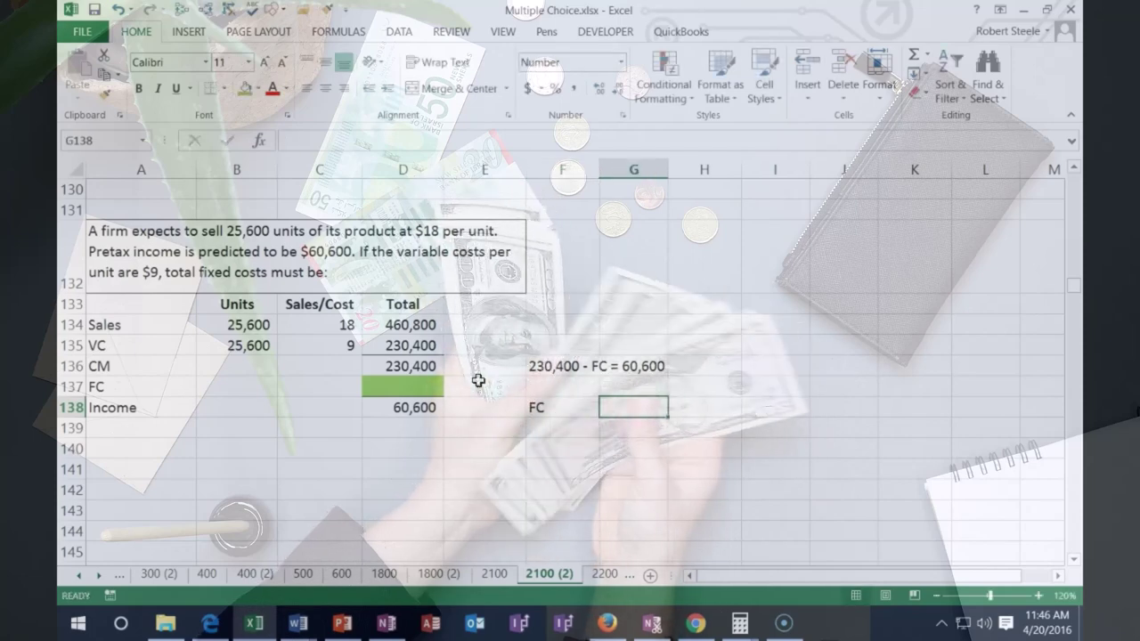
text(=)
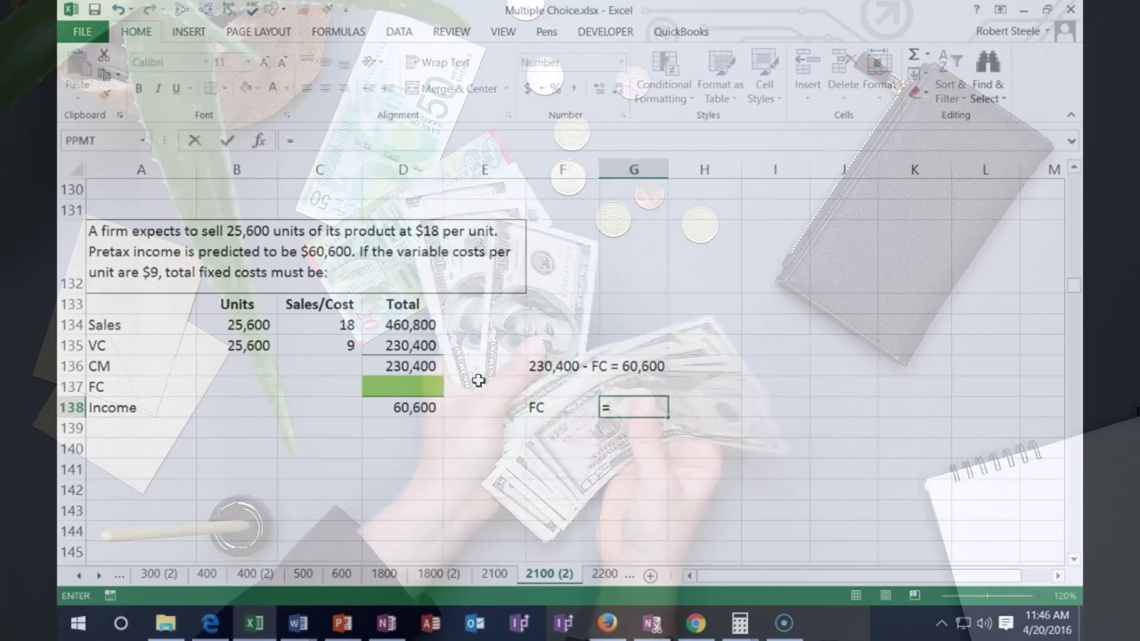
text(23)
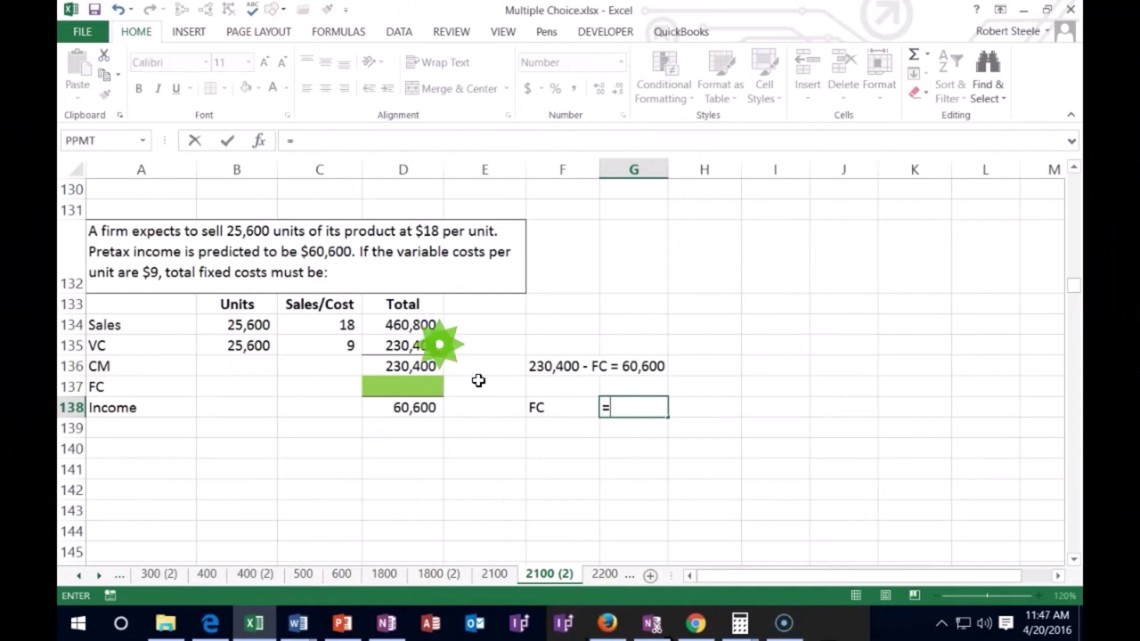
text(-()
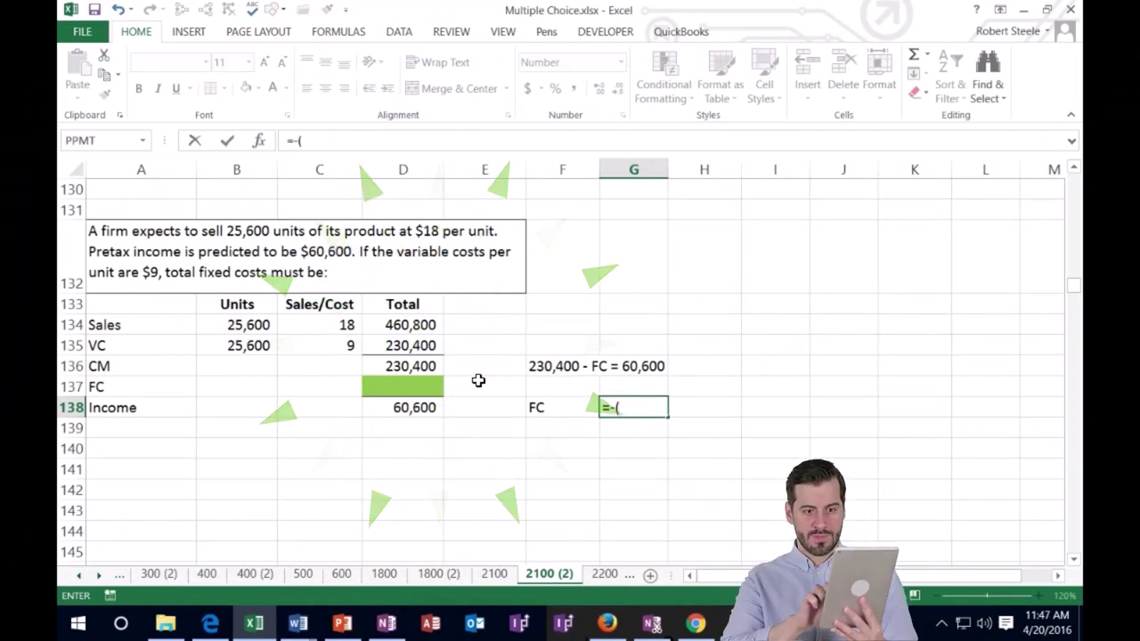
text(6)
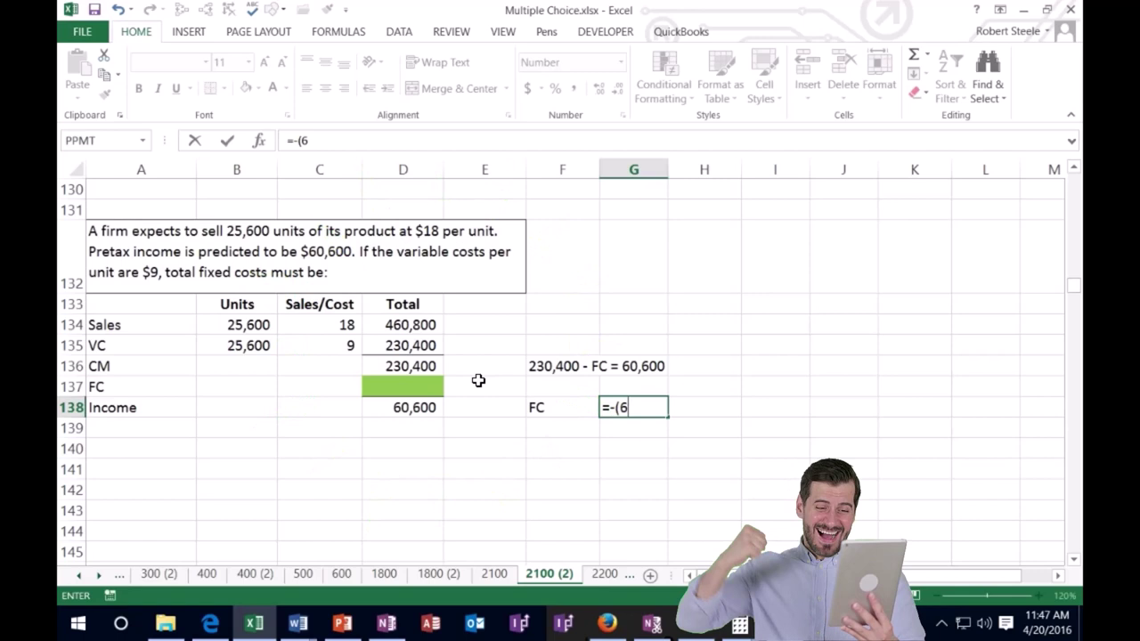
text(0600-)
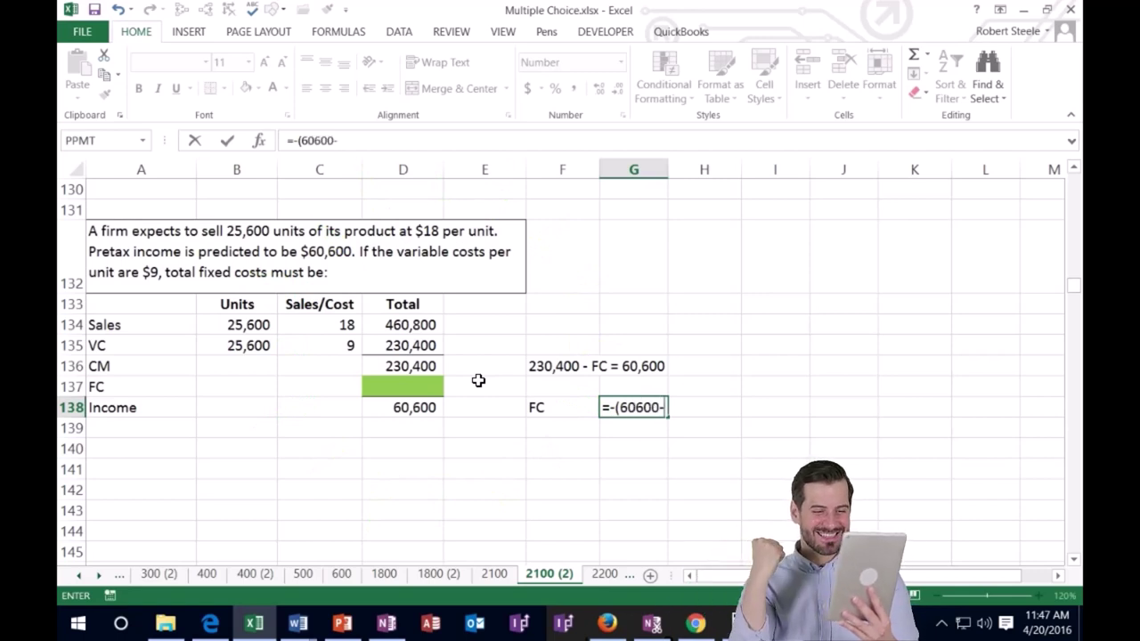
text(230400)
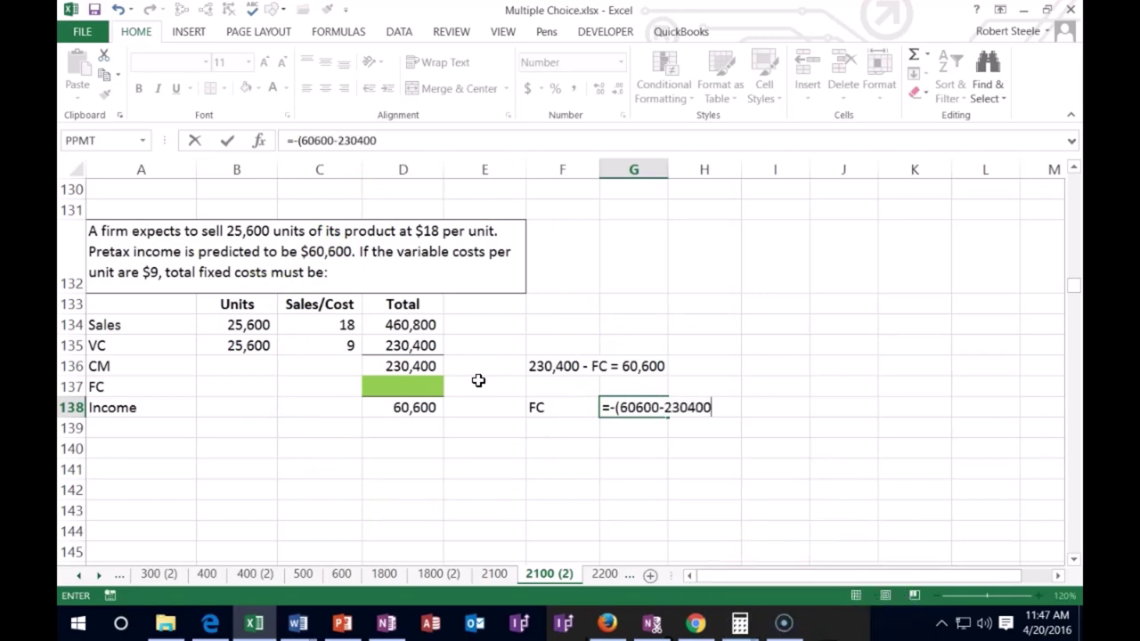
text())
Finish the 169,800 side calculation and make D137 compute =D136-D138 for fixed costs
key(Return)
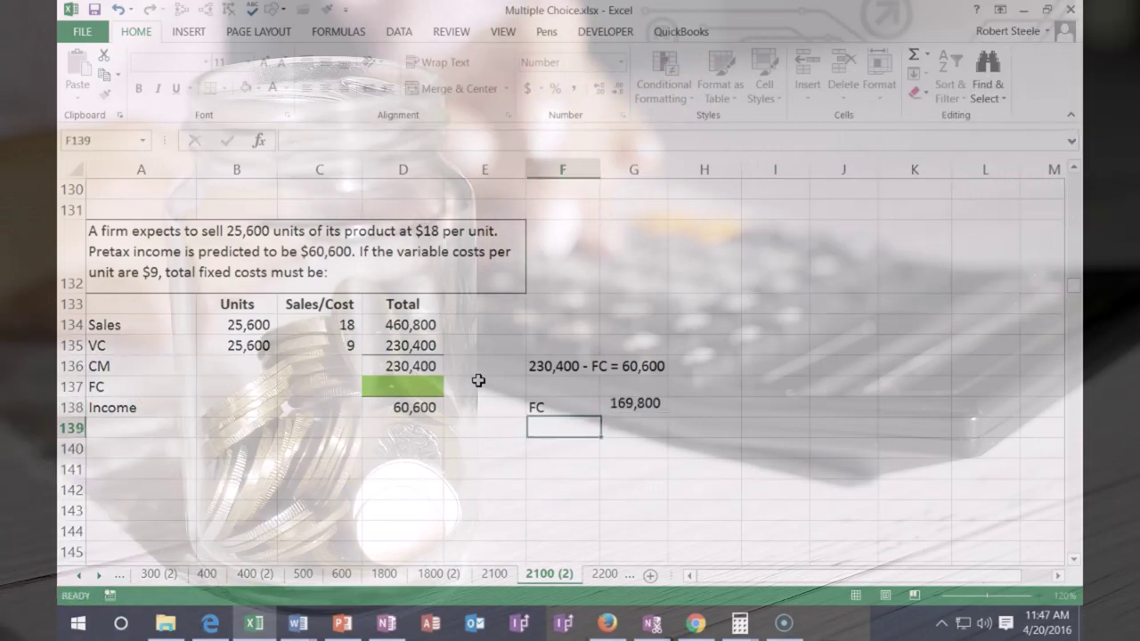
key(Up)
key(Up)
key(Left)
key(Left)
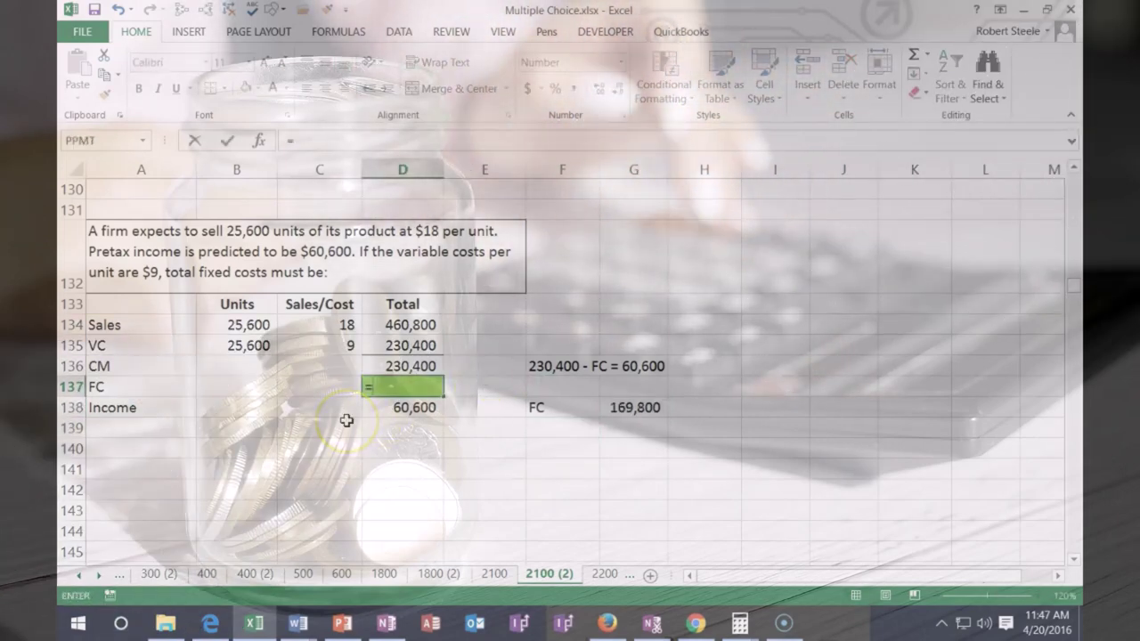
text(=)
key(Up)
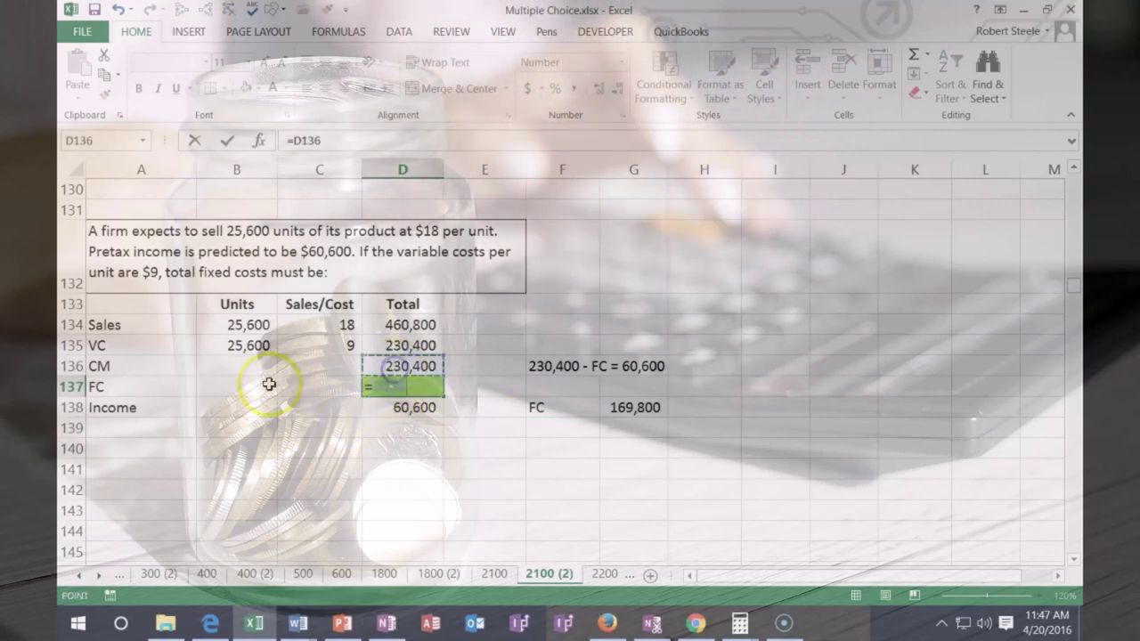
text(-)
click(373, 406)
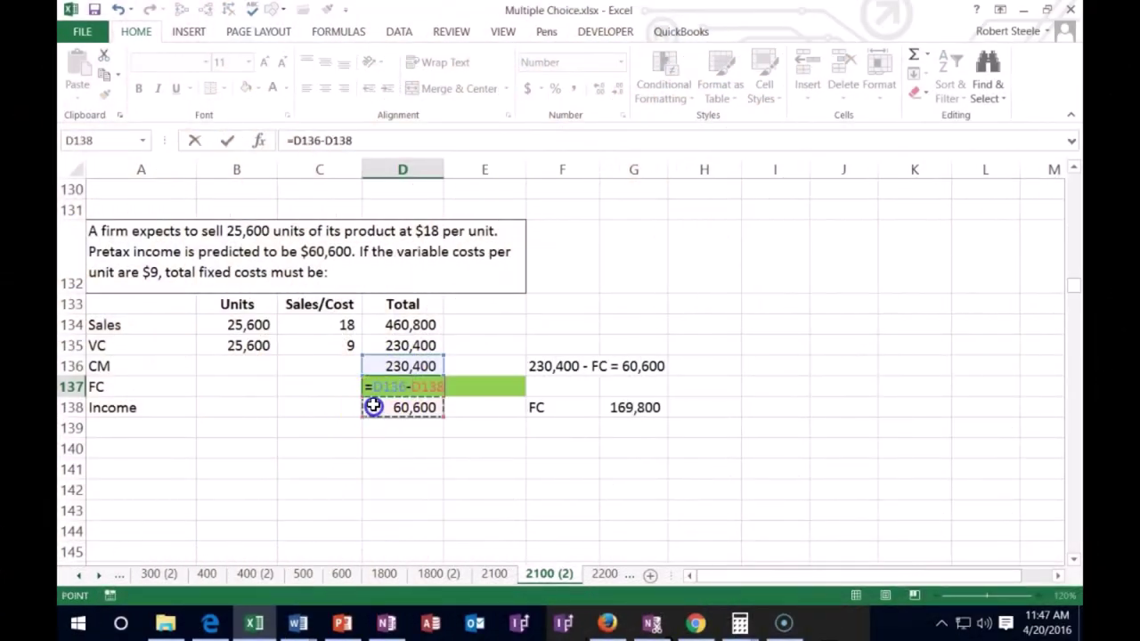
key(Return)
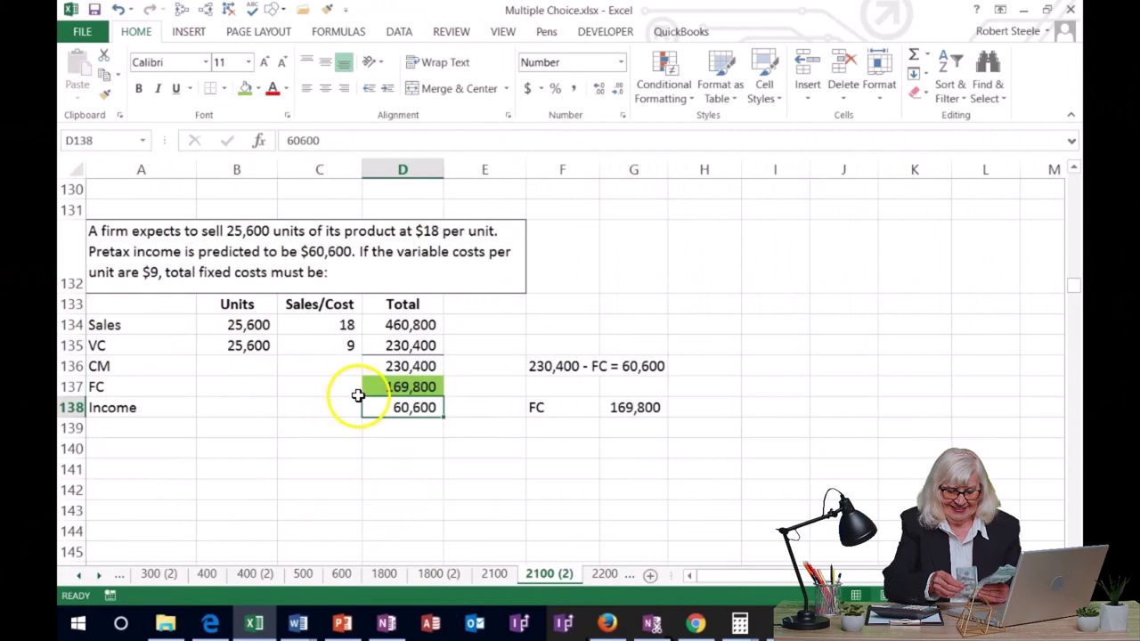
Verify 230,400 minus 169,800 in Calculator, then return to the Excel workbook
mouse_move(736, 615)
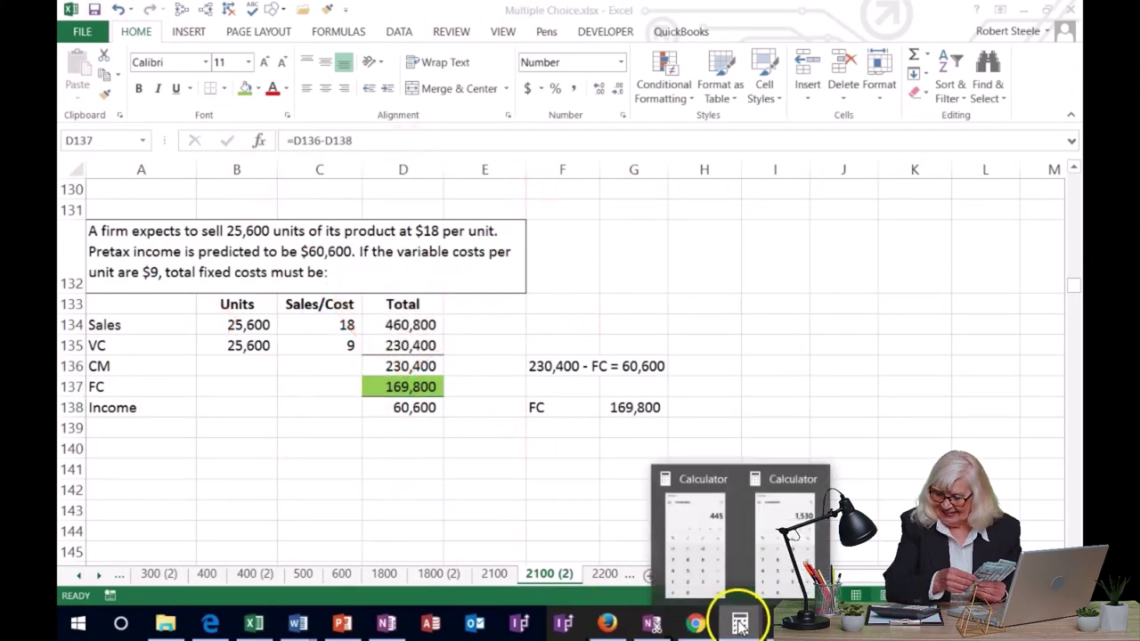
click(720, 558)
click(811, 326)
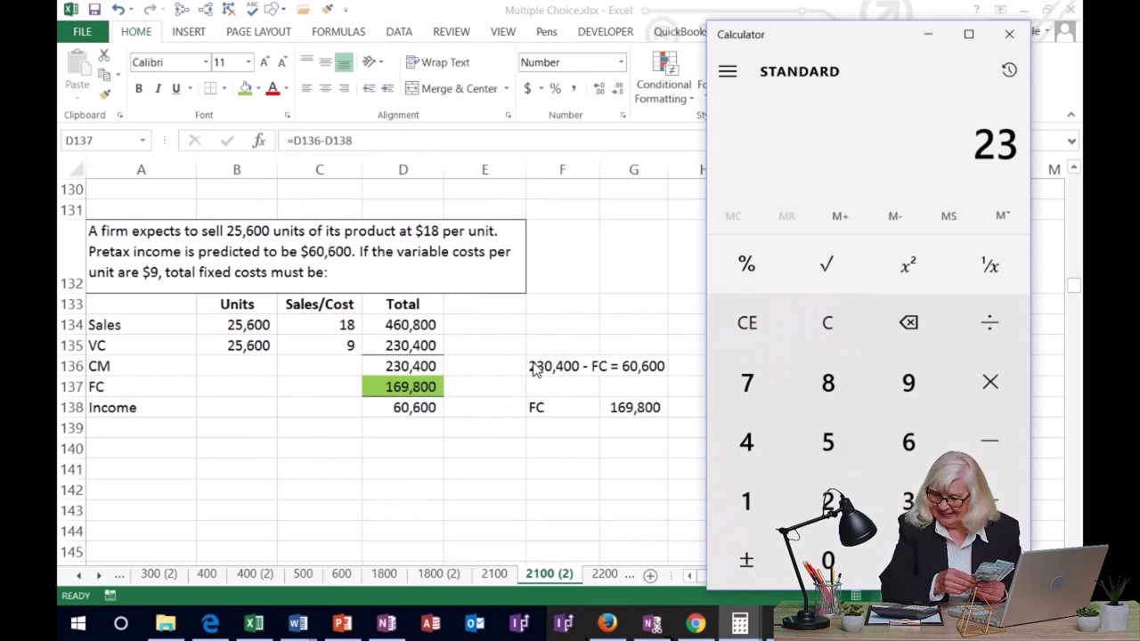
key(minus)
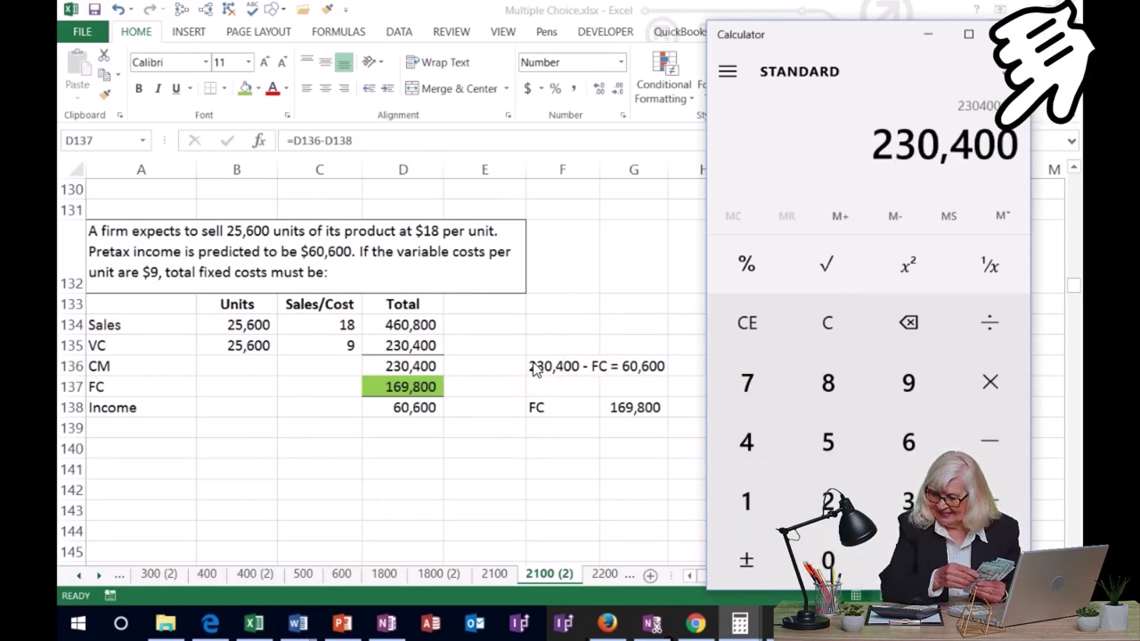
text(169,800)
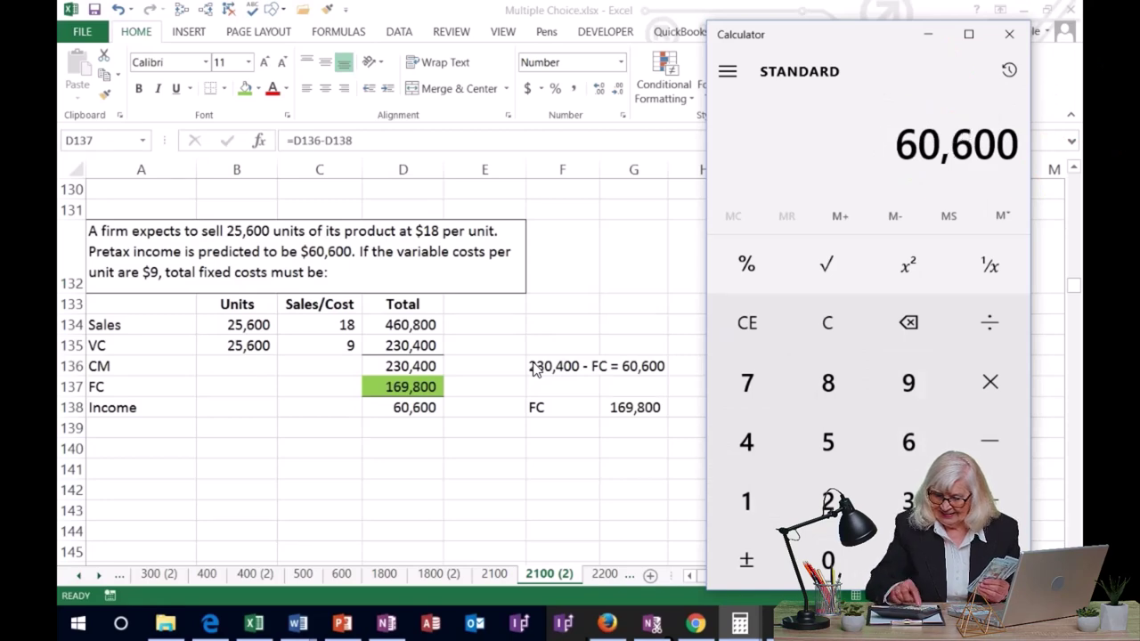
click(500, 382)
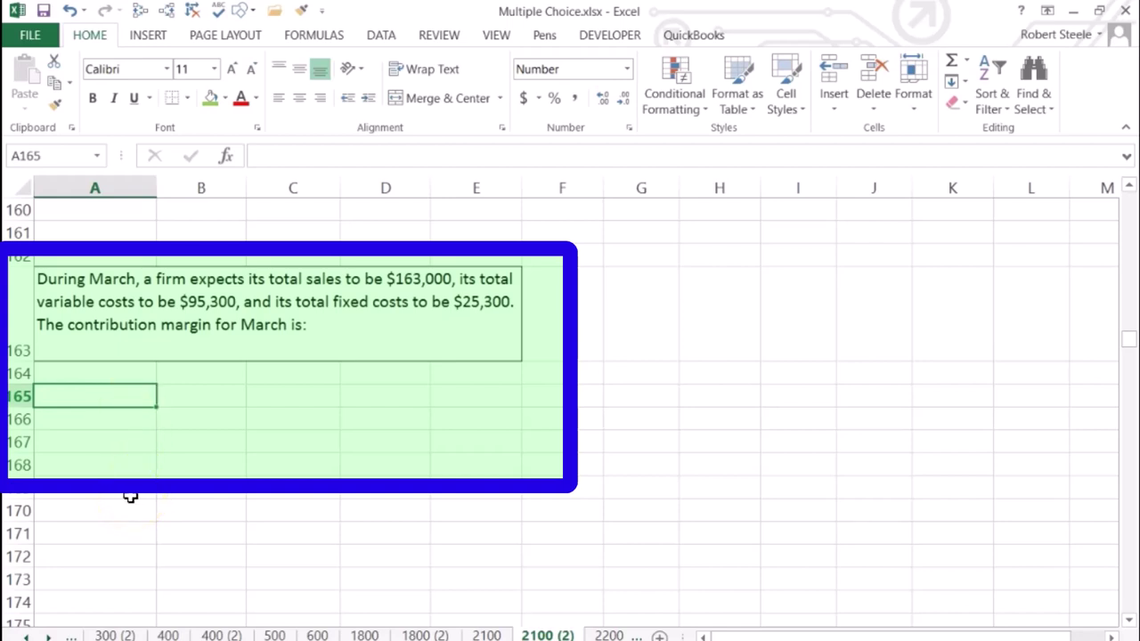
Enter March Sales of 163,000 and VC of 95,300
text(Sales)
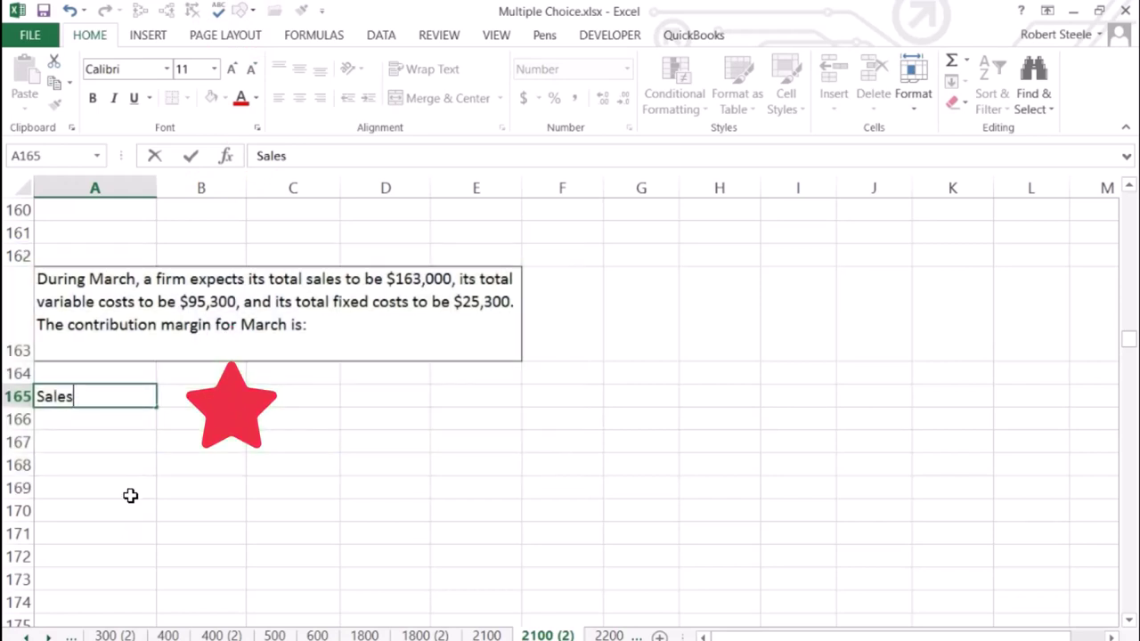
key(Tab)
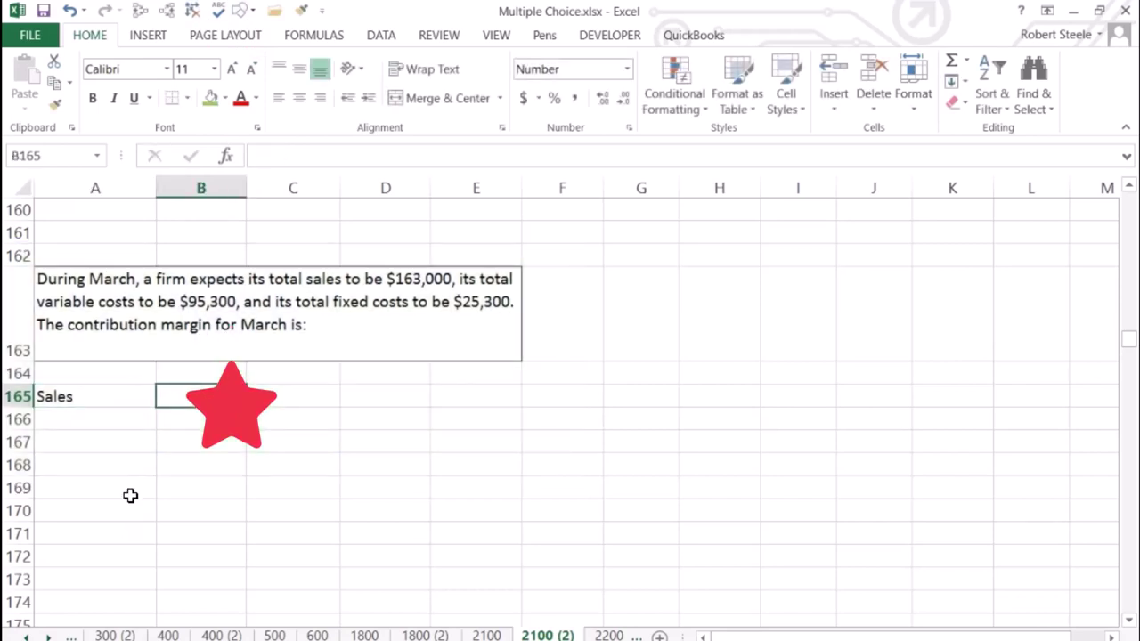
text(16)
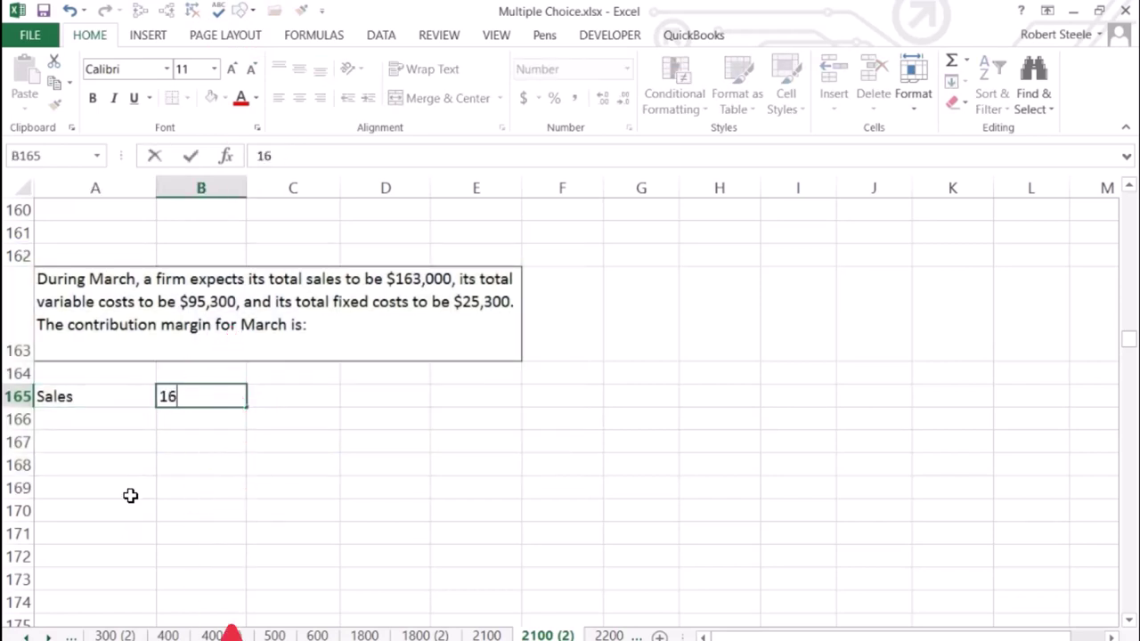
text(3,000)
key(Return)
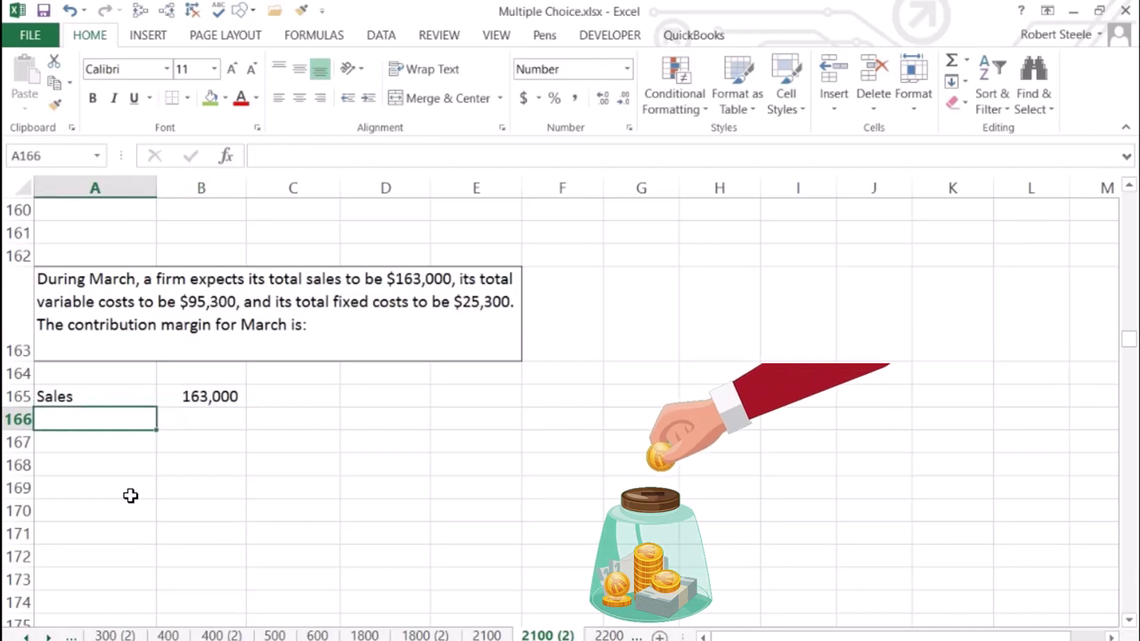
text(VC)
key(Tab)
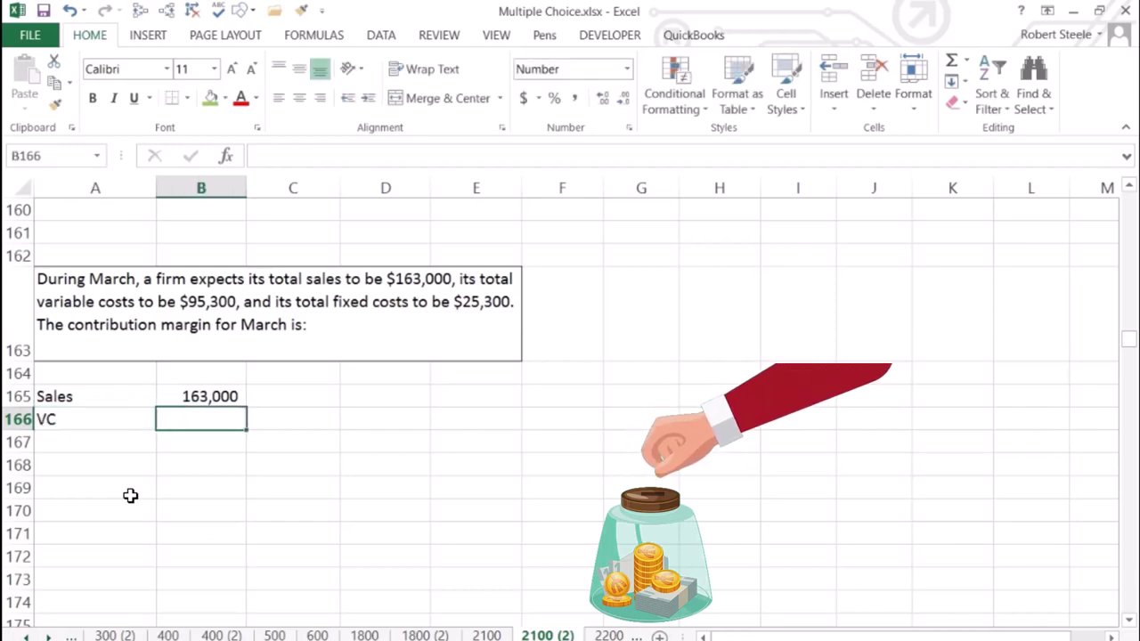
text(95,3)
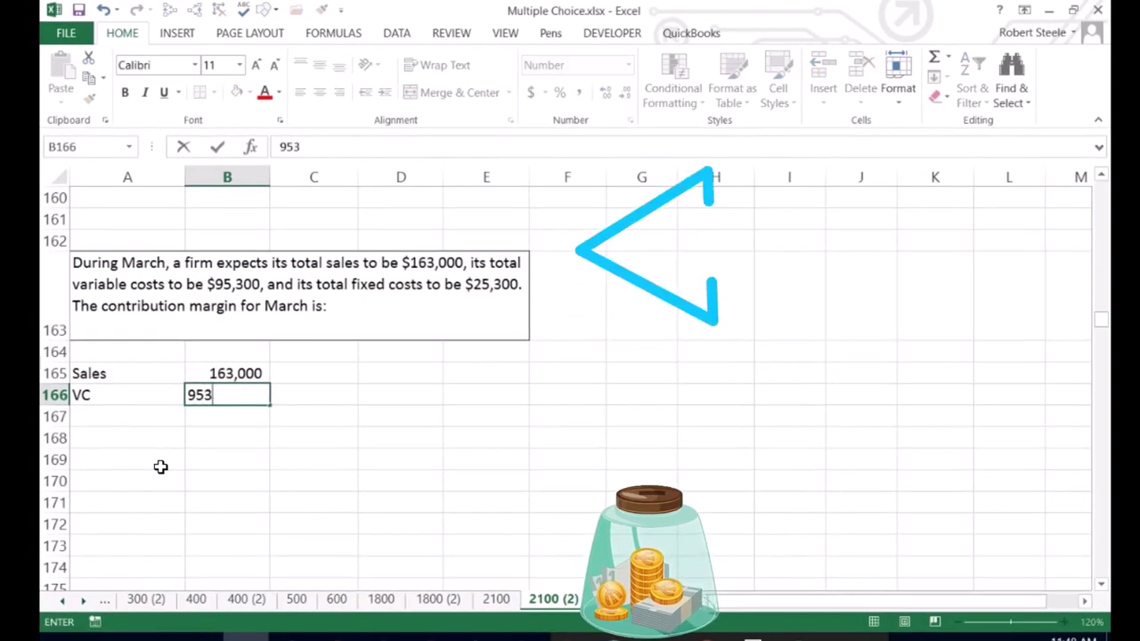
text(00)
key(Return)
Add a CM row computing sales minus VC, giving 67,700
text(CM)
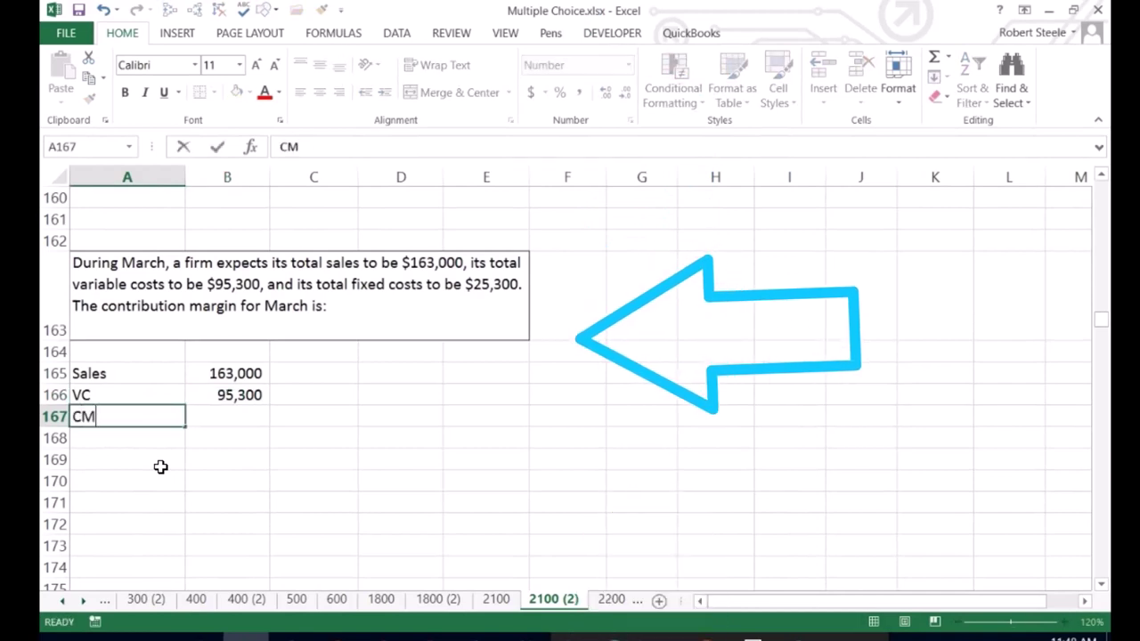
key(Tab)
text(=)
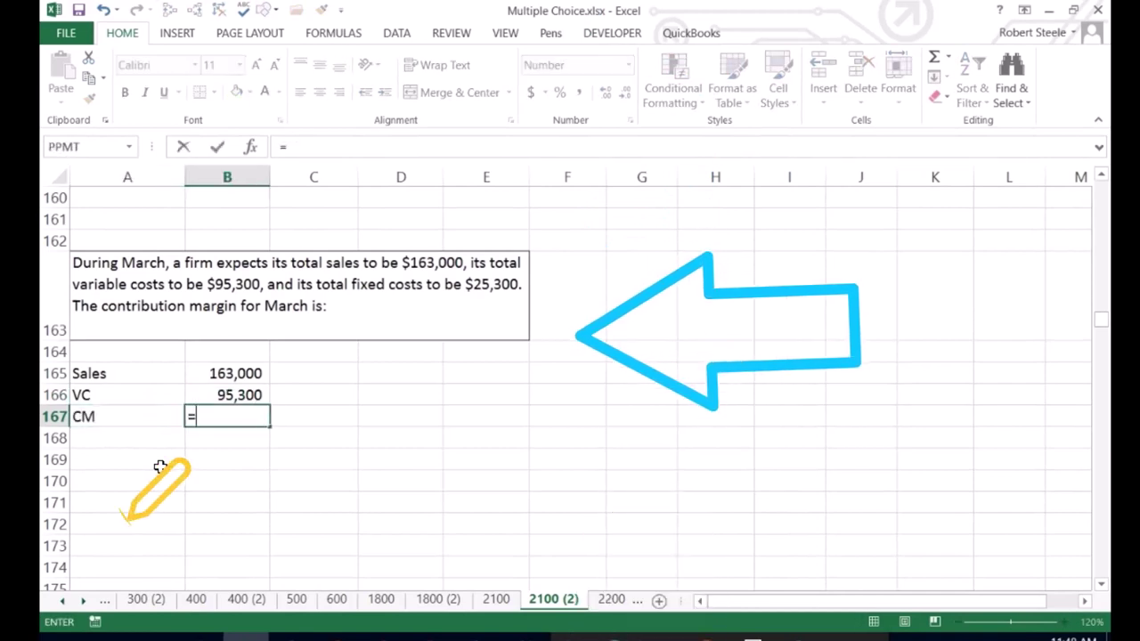
drag(125, 516, 378, 470)
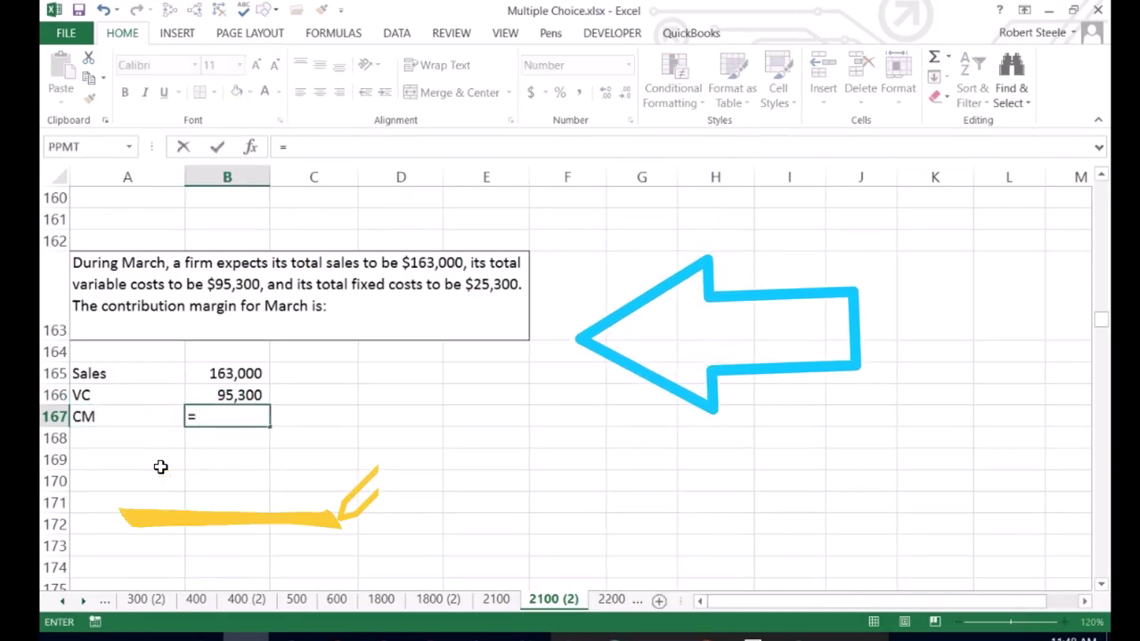
text(-)
click(226, 396)
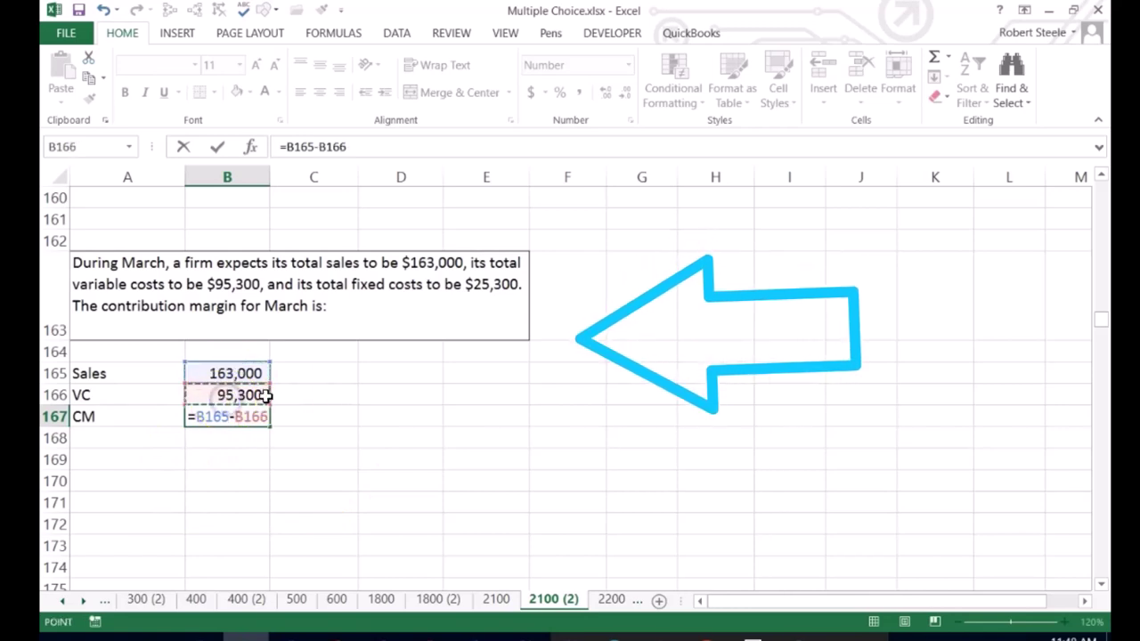
key(Return)
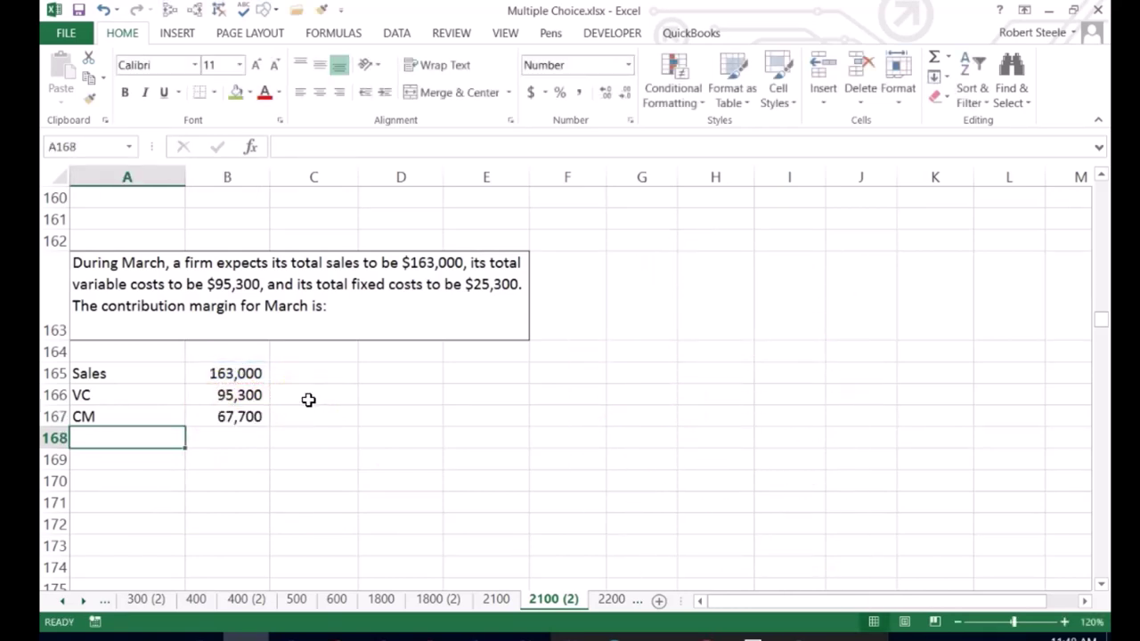
click(253, 414)
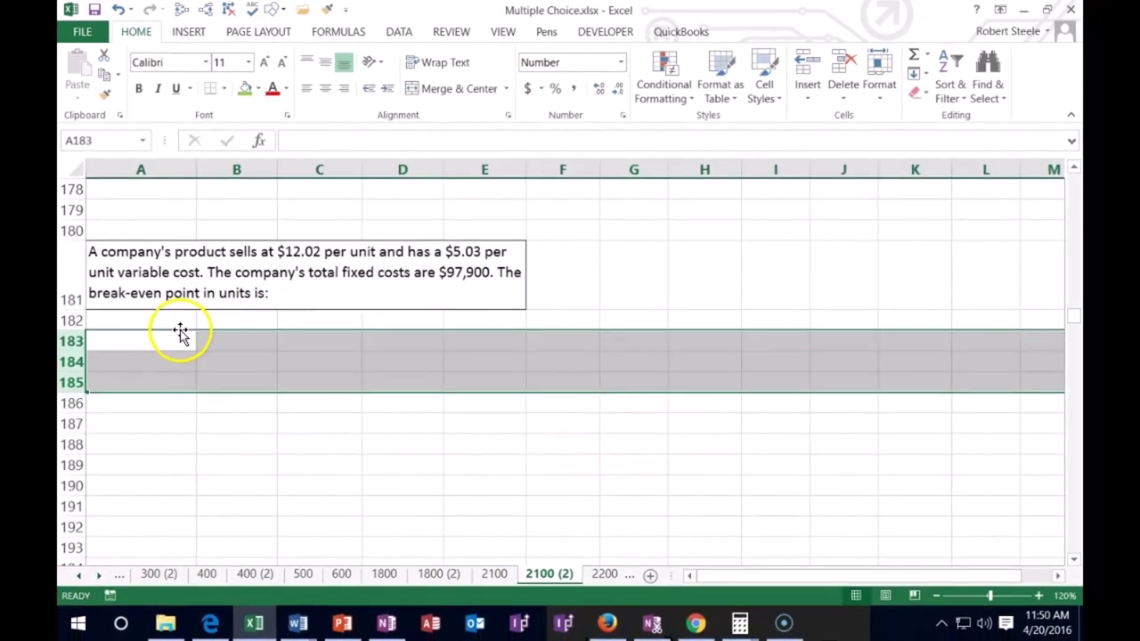
Enter Sales per unit of 12.02 below the break-even question
click(172, 329)
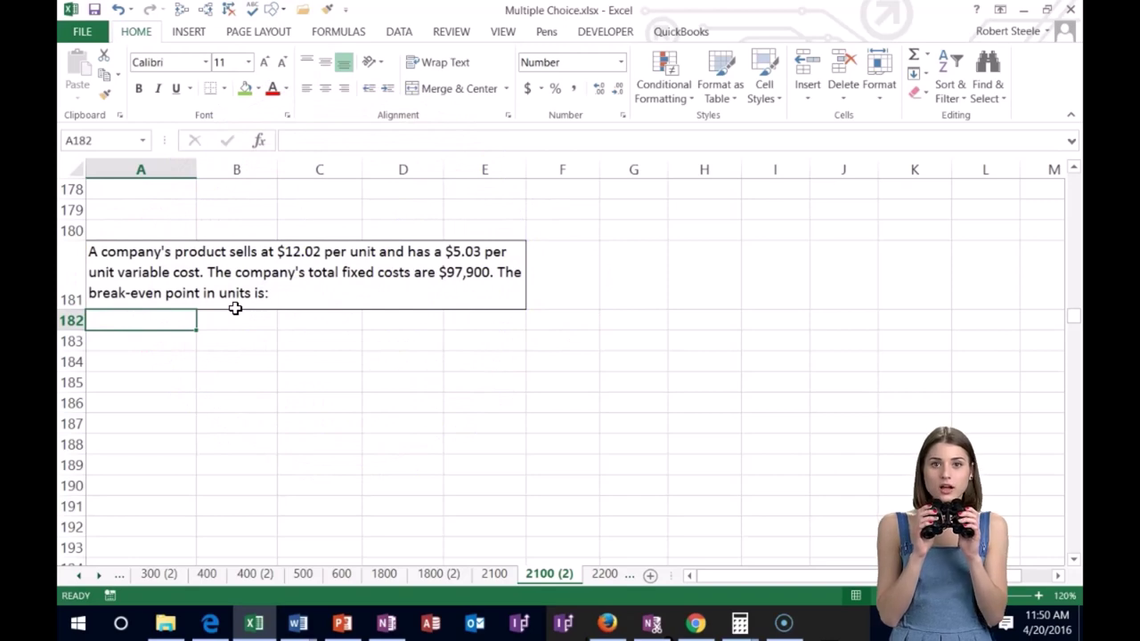
click(181, 335)
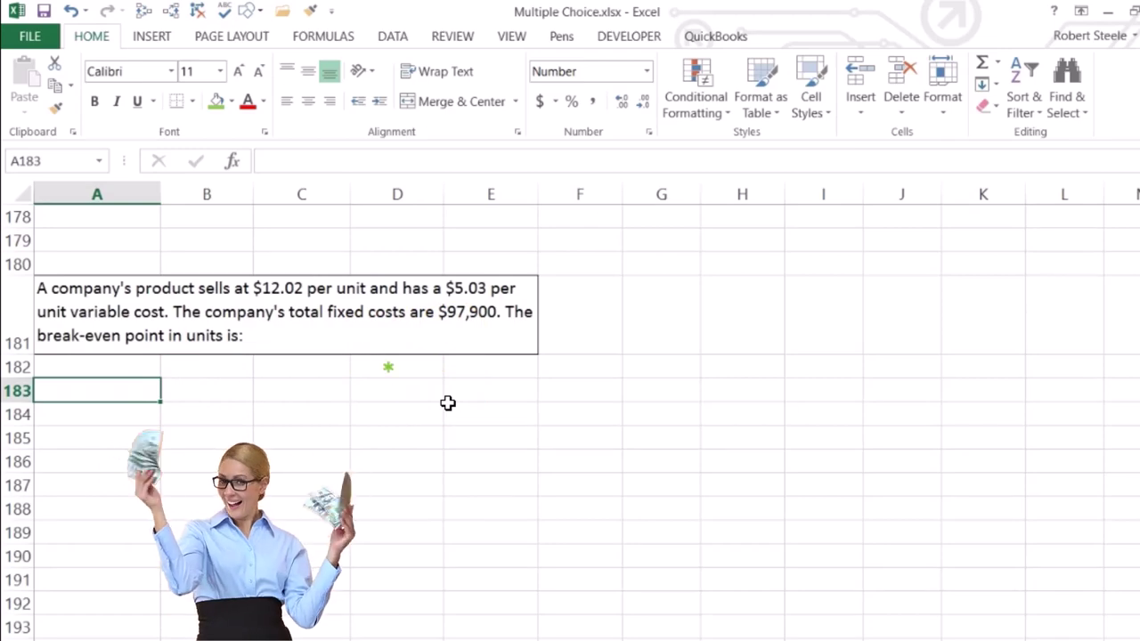
text(Ssale)
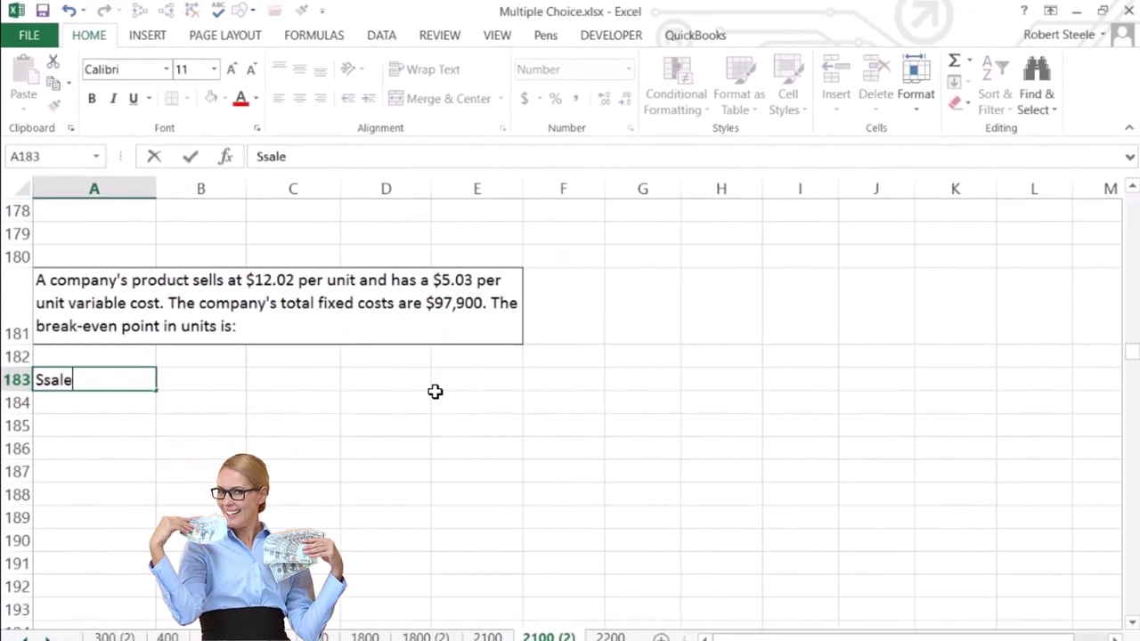
key(BackSpace)
key(BackSpace)
text(ales)
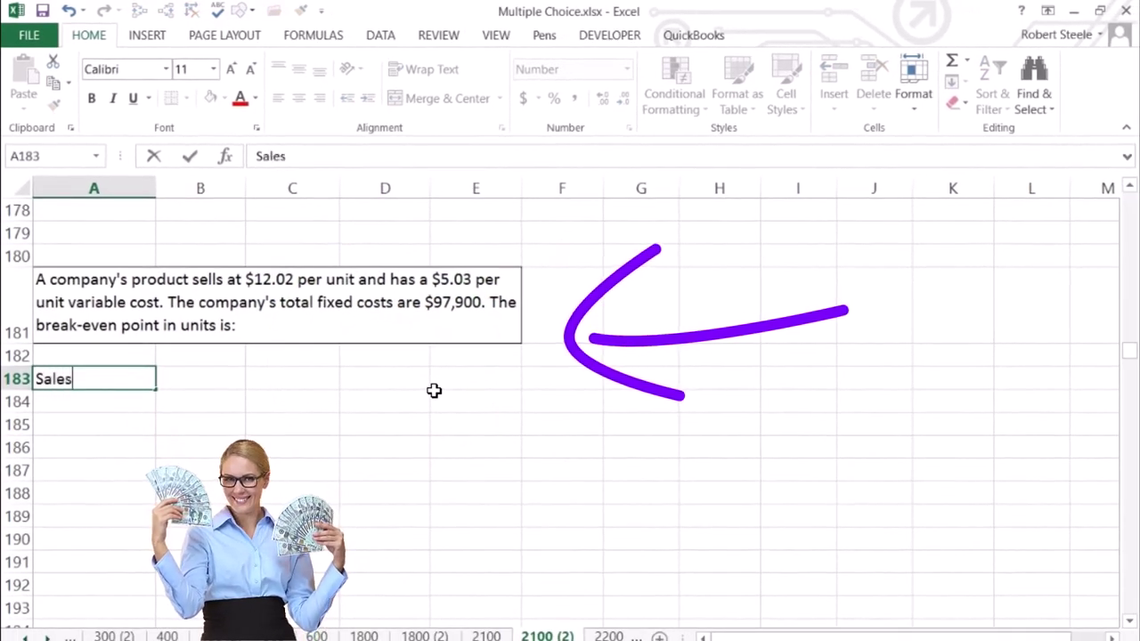
text( per unit)
key(Tab)
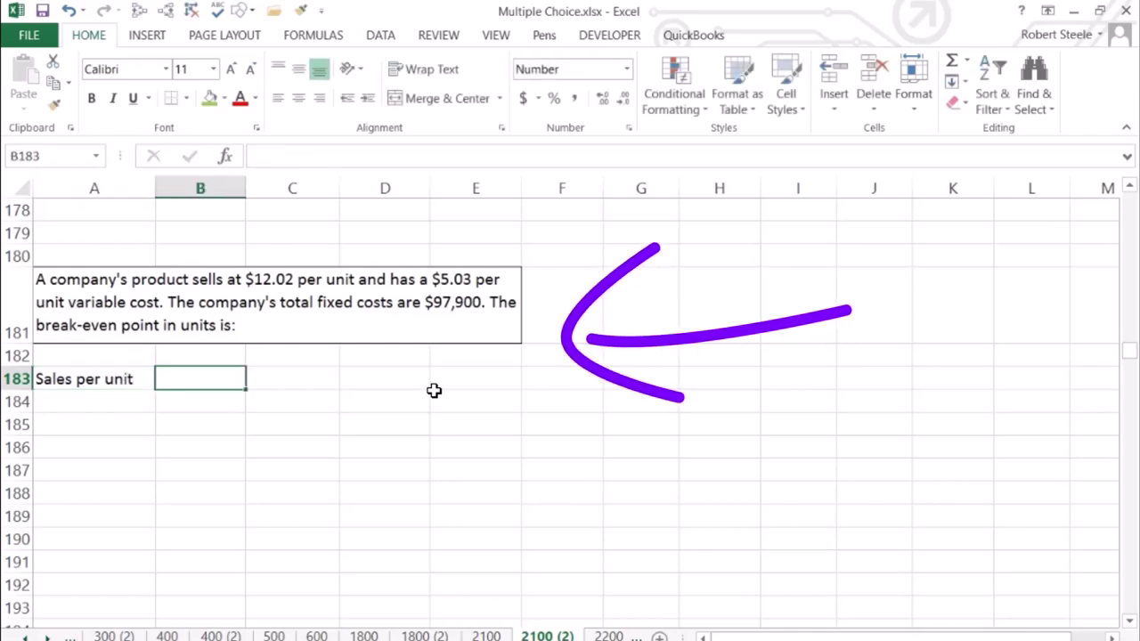
text(12.02)
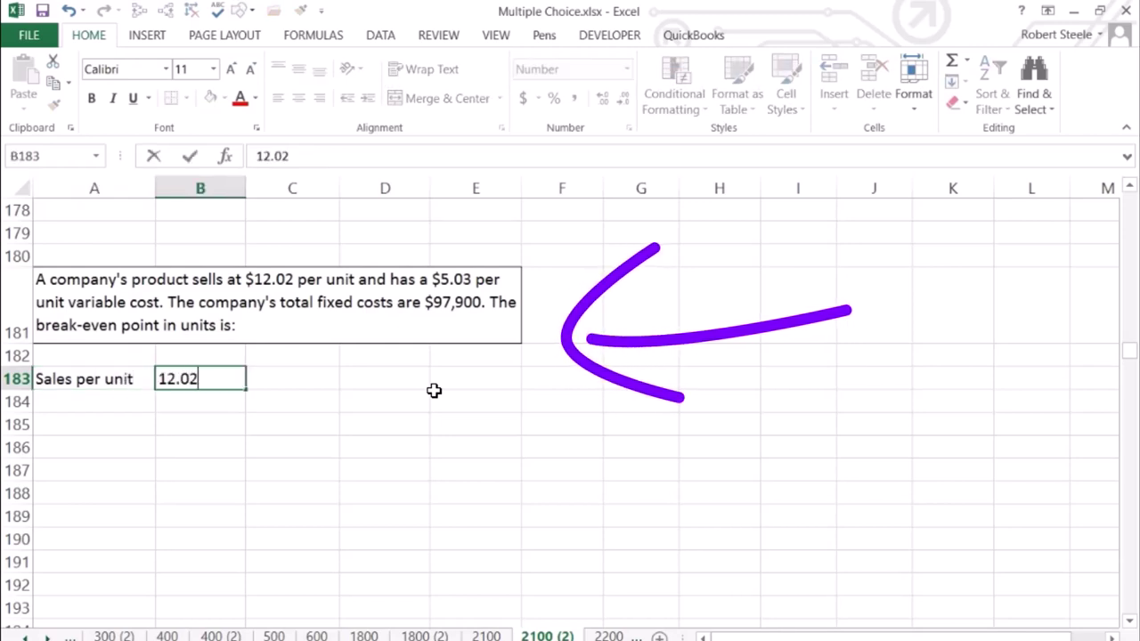
key(Return)
Add VC per unit of 5.03 and select both figures to show two decimals
text(V)
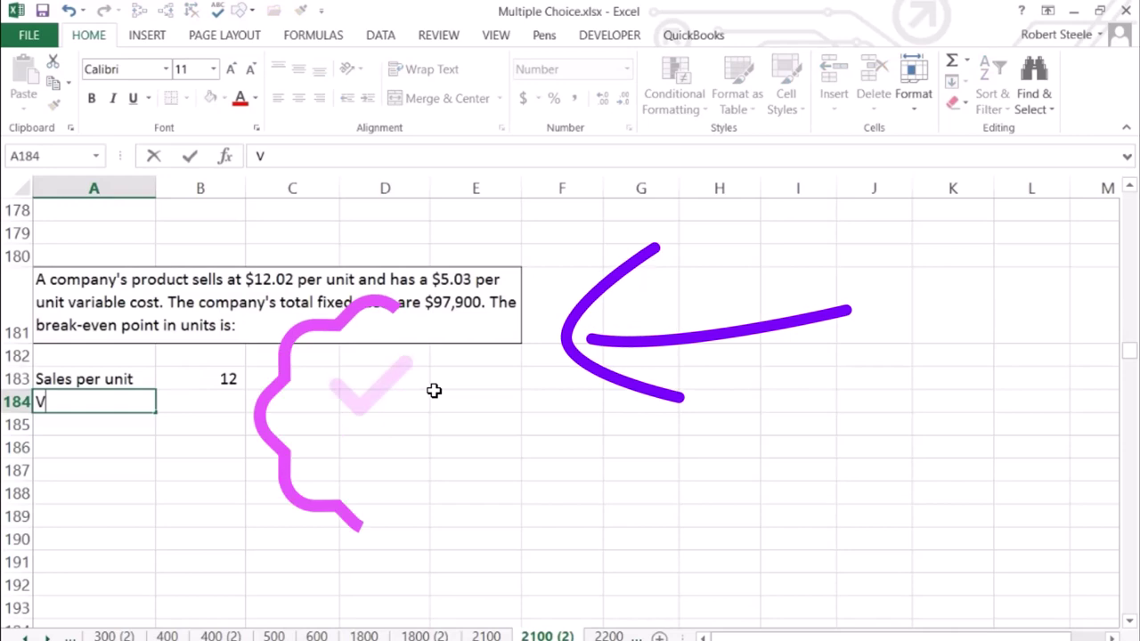
text(C per unit)
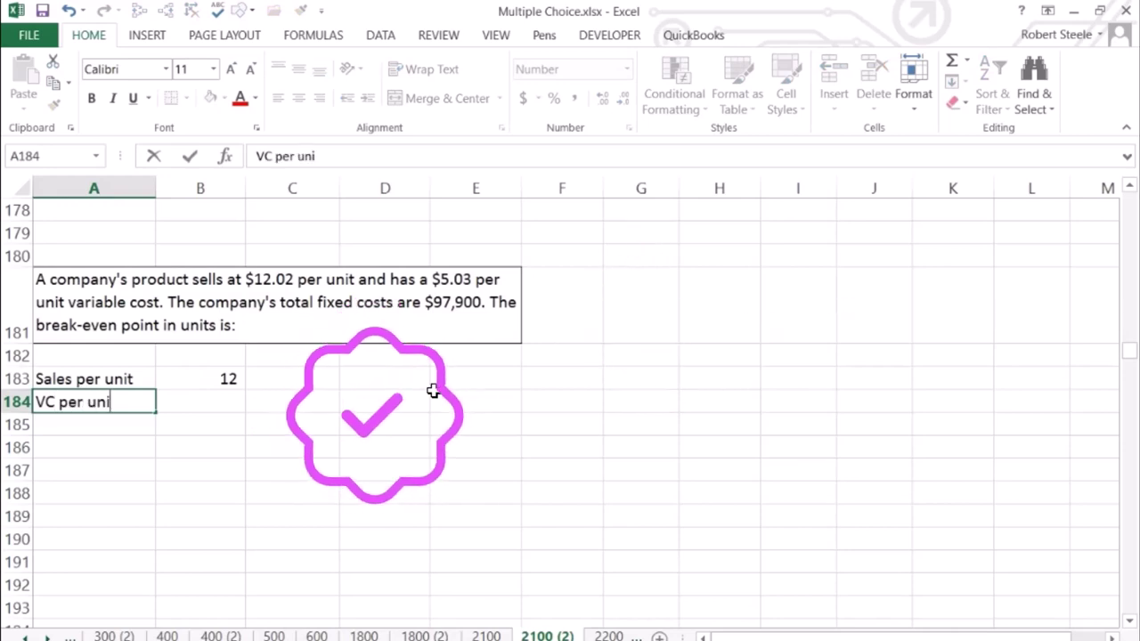
key(Tab)
key(Tab)
key(Left)
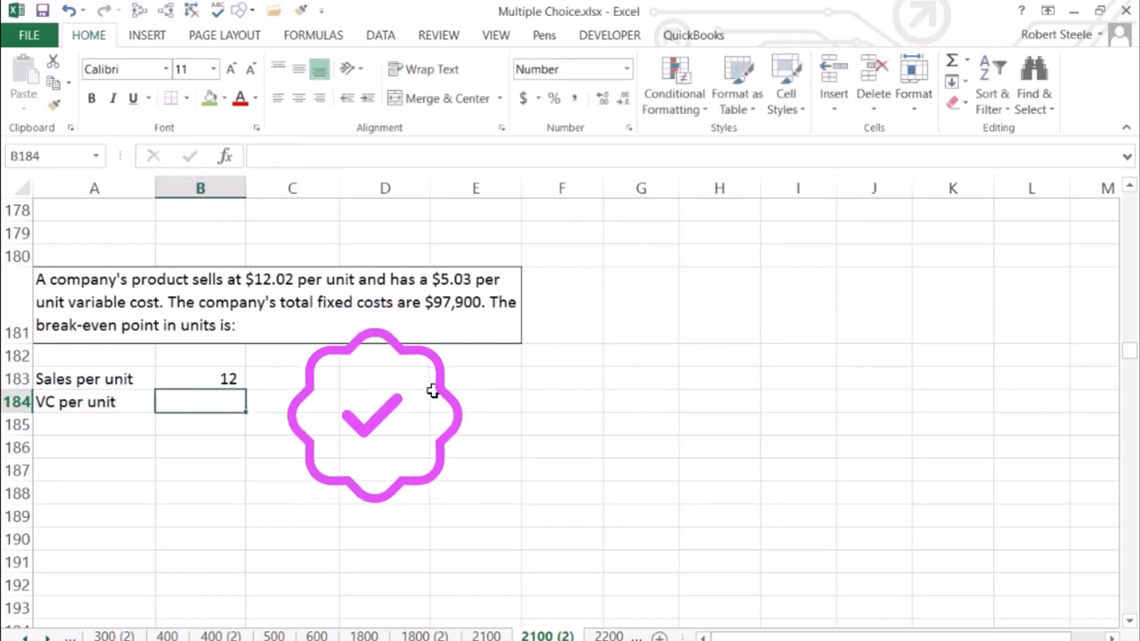
text(5.03)
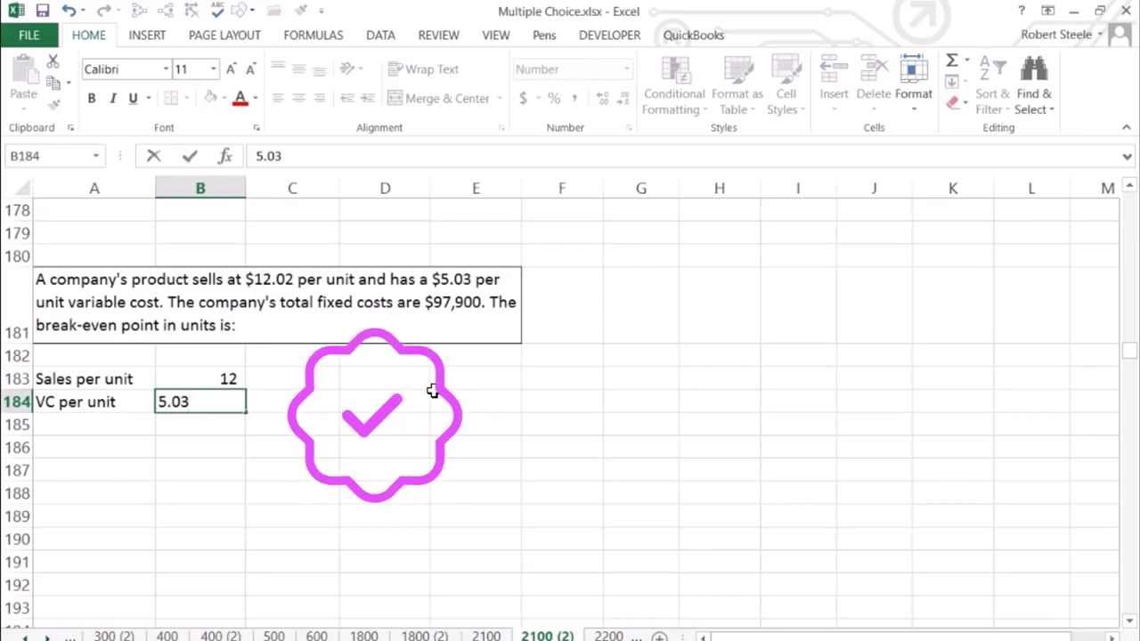
key(Return)
drag(224, 376, 548, 592)
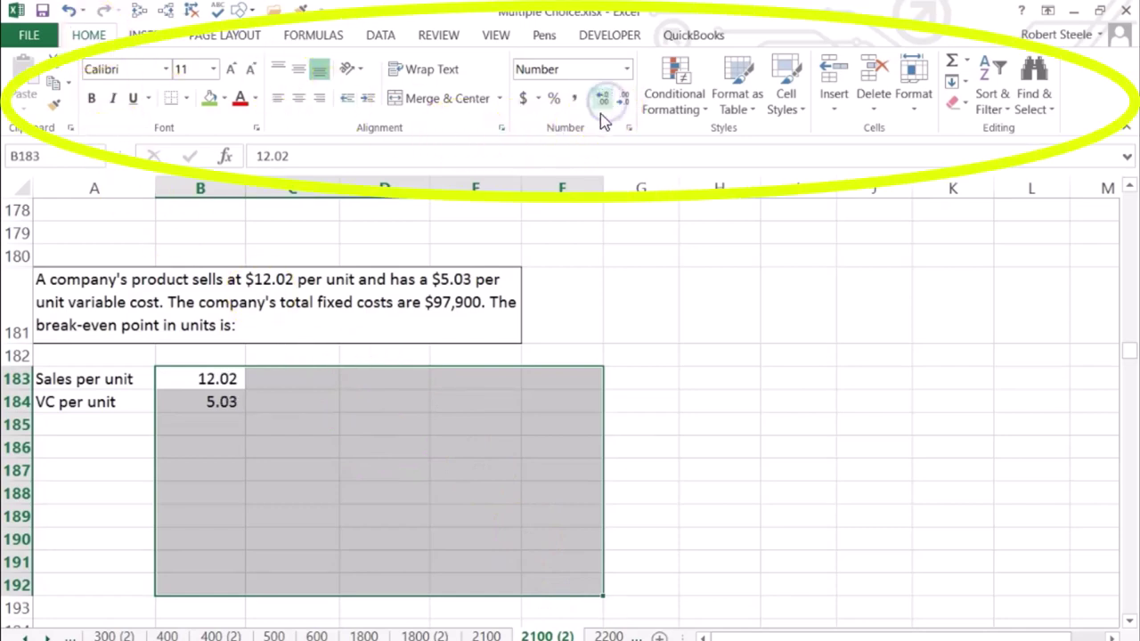
Add a CM per unit row with =B183-B184, giving 6.99
click(516, 407)
click(107, 427)
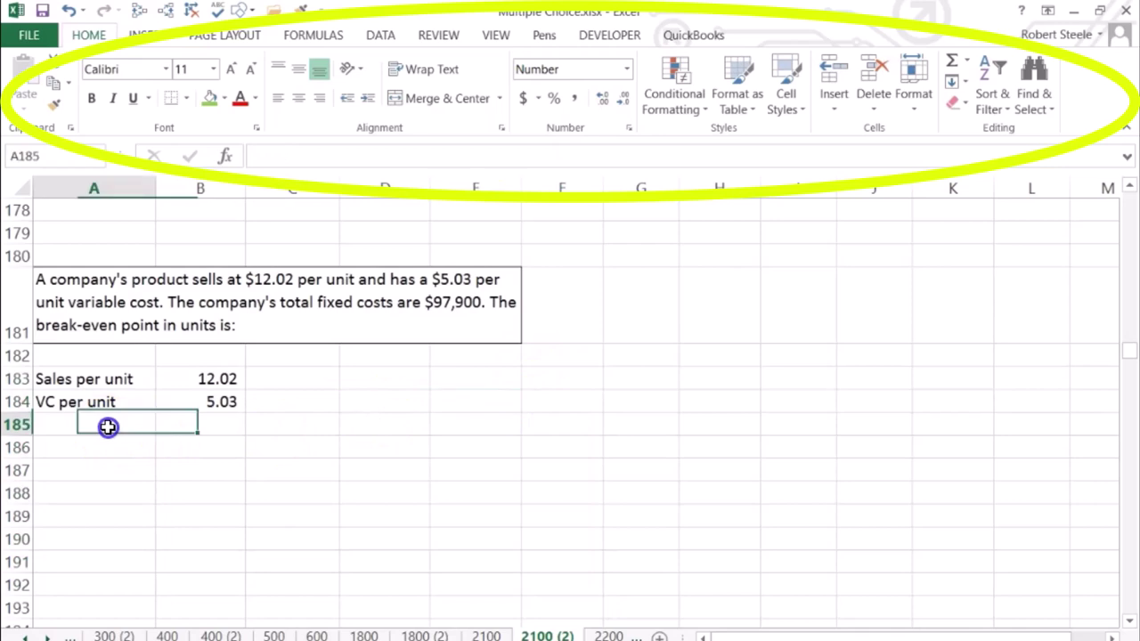
text(CM)
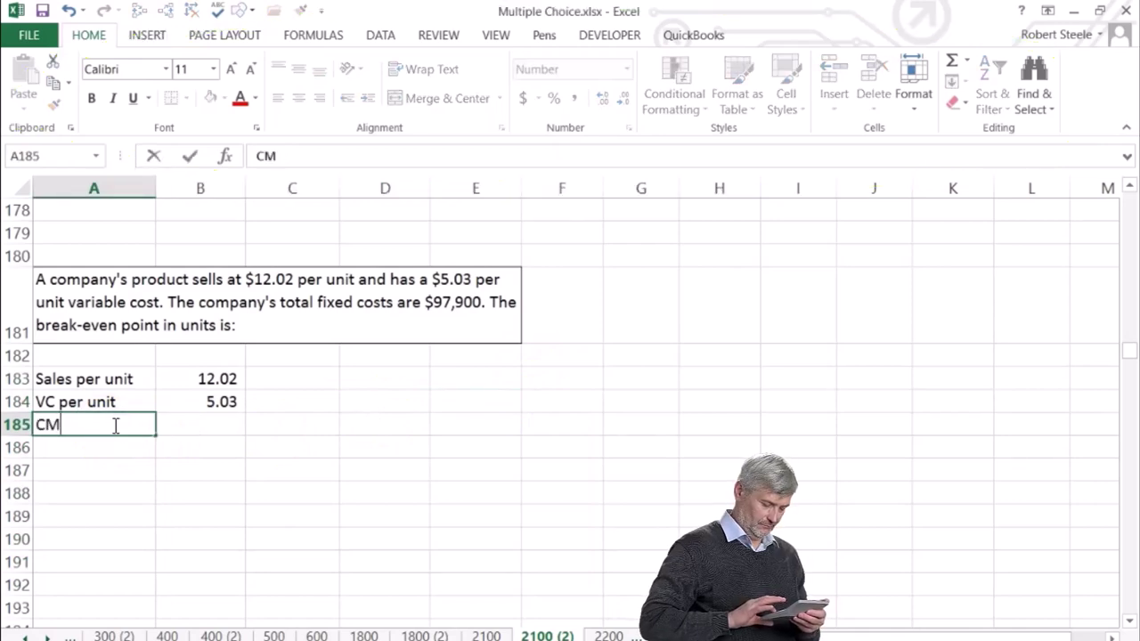
text( per unit)
key(Tab)
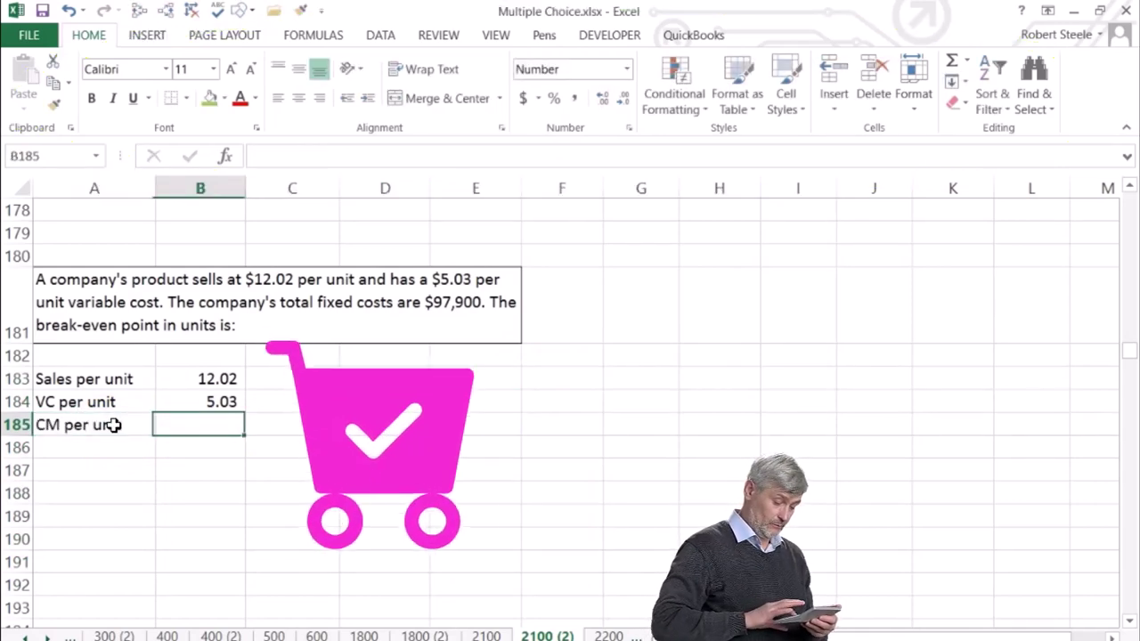
text(=)
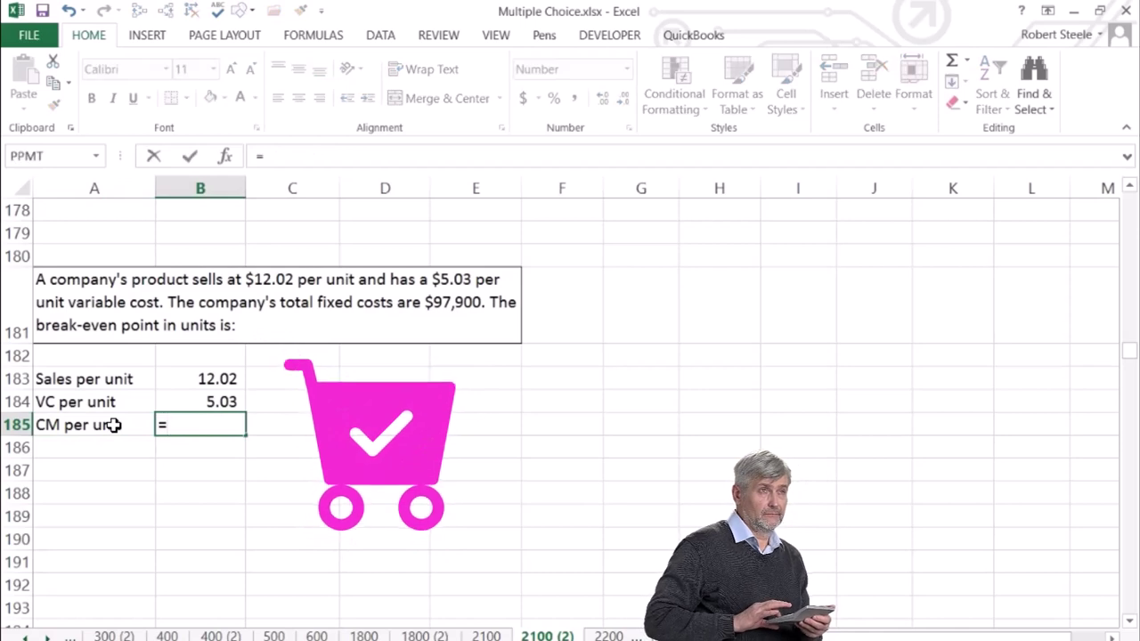
click(171, 377)
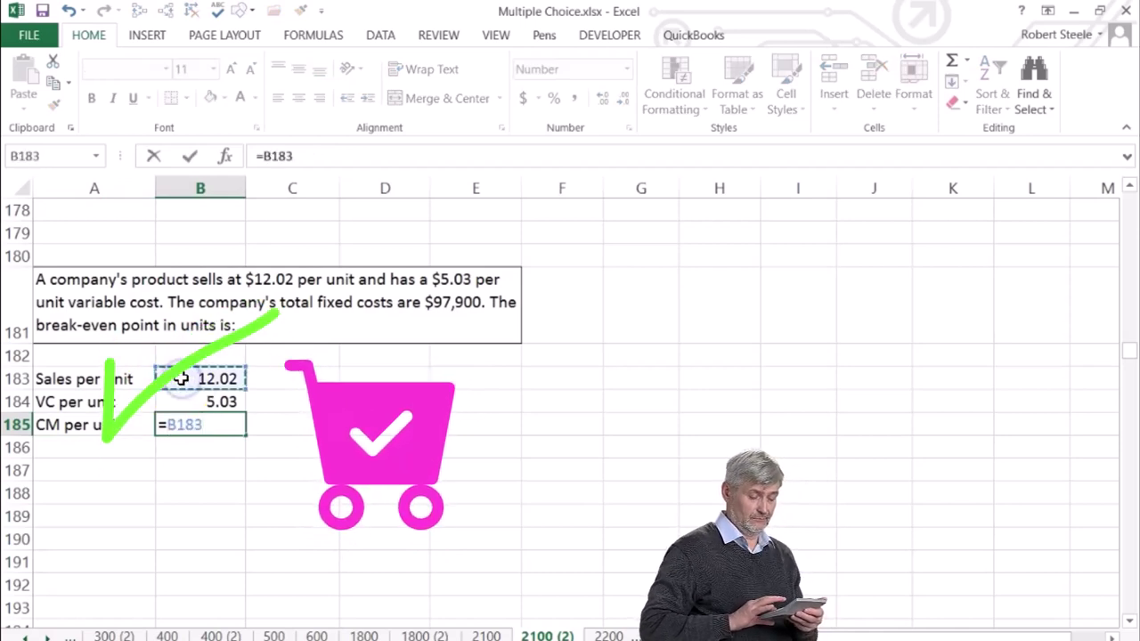
text(-)
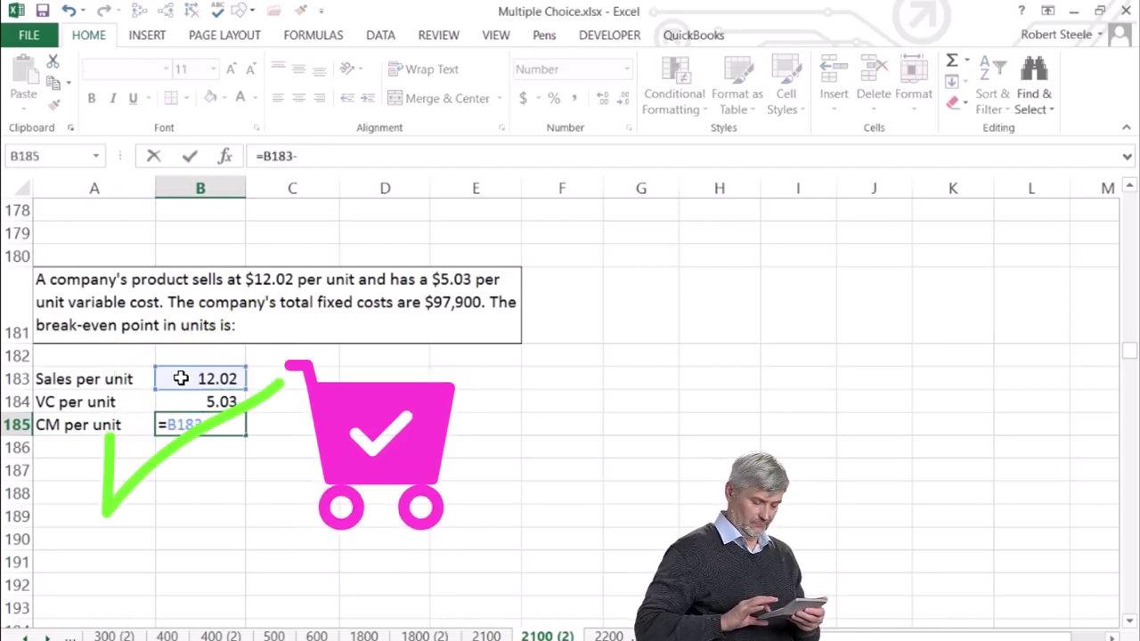
click(176, 396)
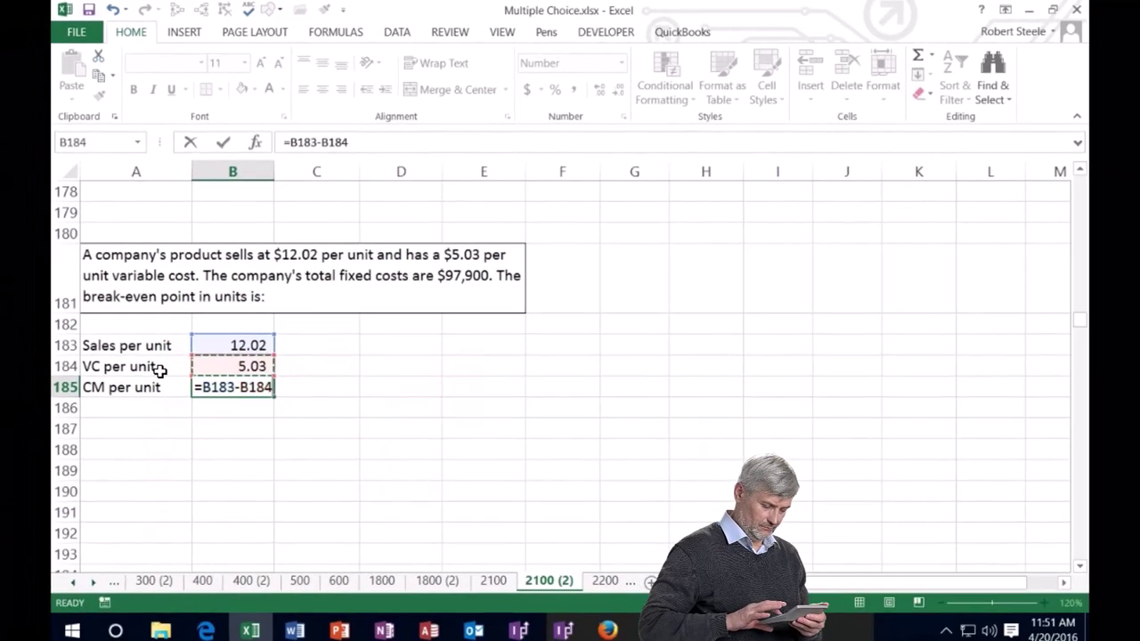
key(Return)
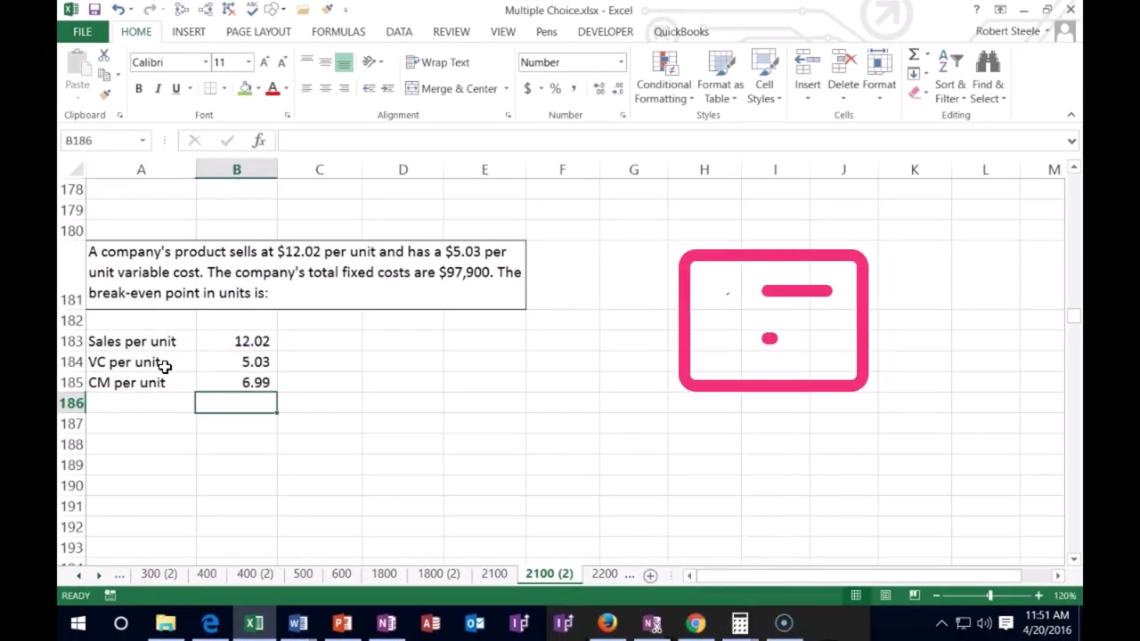
key(Up)
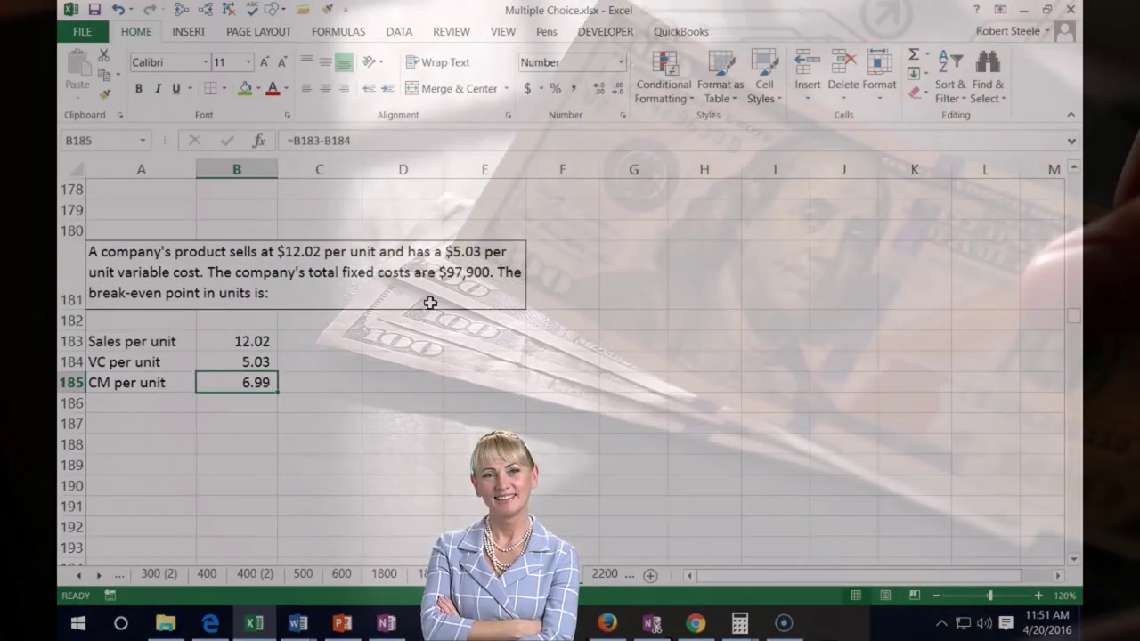
Enter an FC row of 97,900 below the CM per unit row
key(Down)
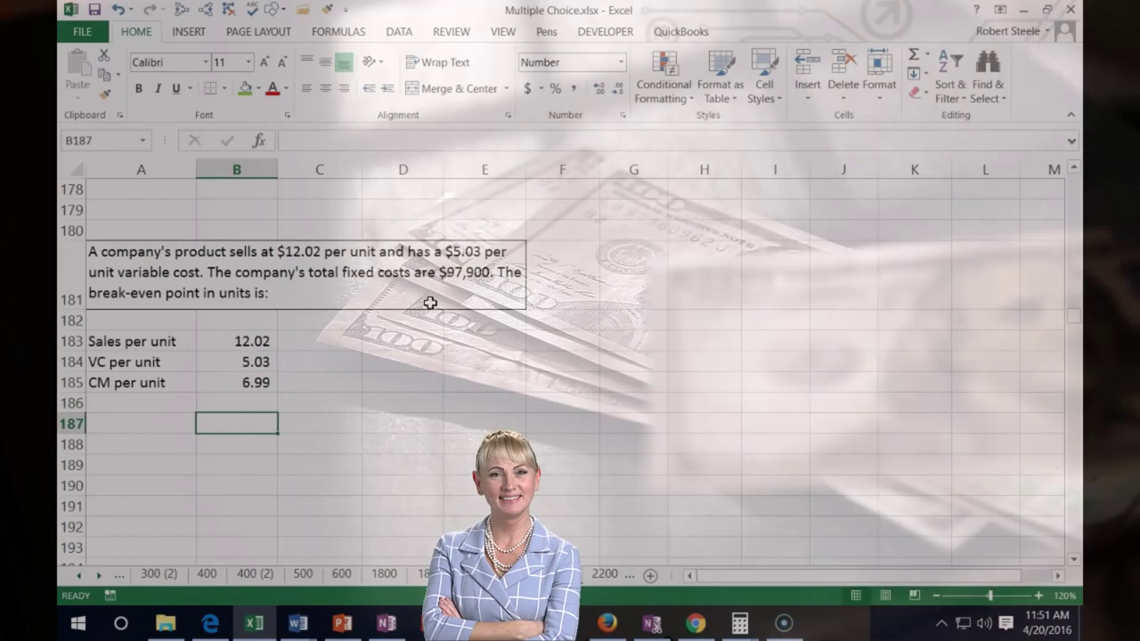
key(Down)
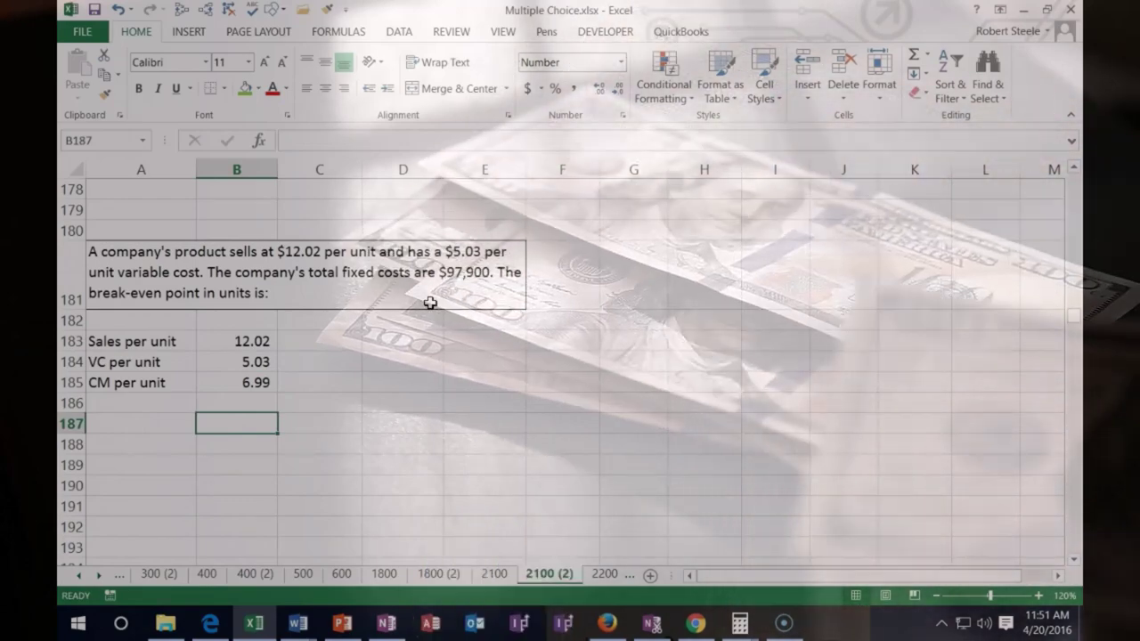
key(Left)
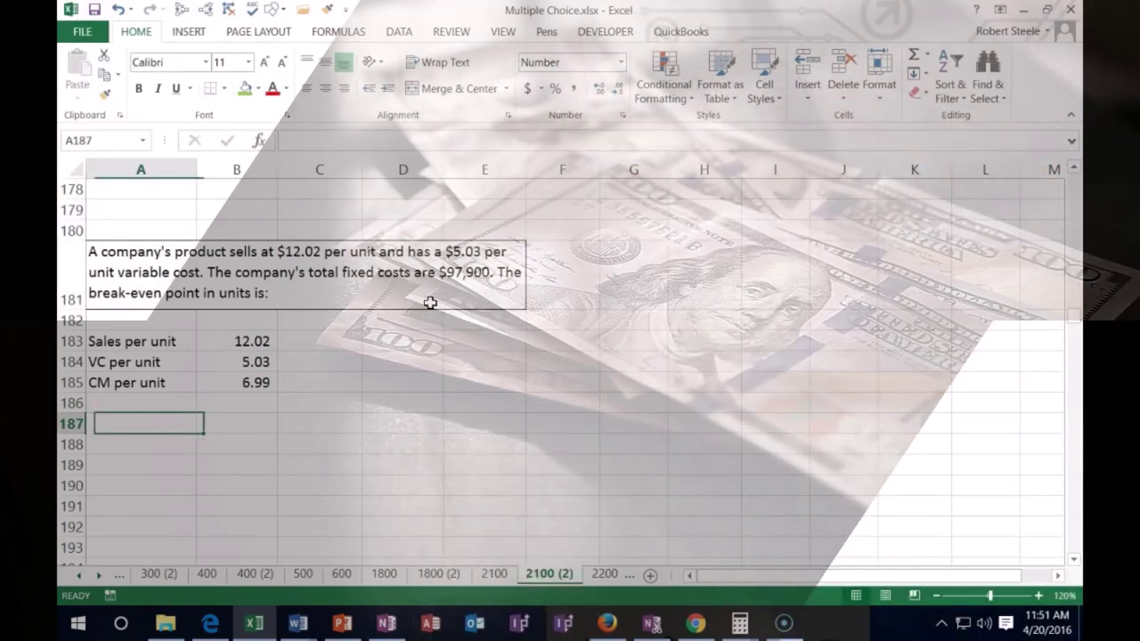
text(F)
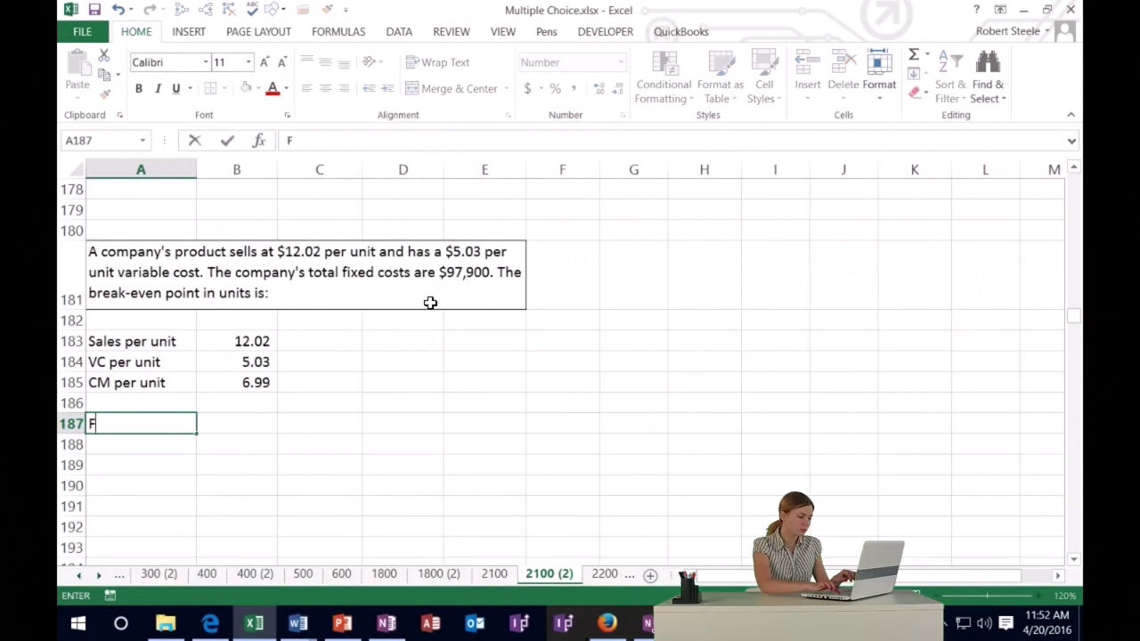
text(C)
key(Tab)
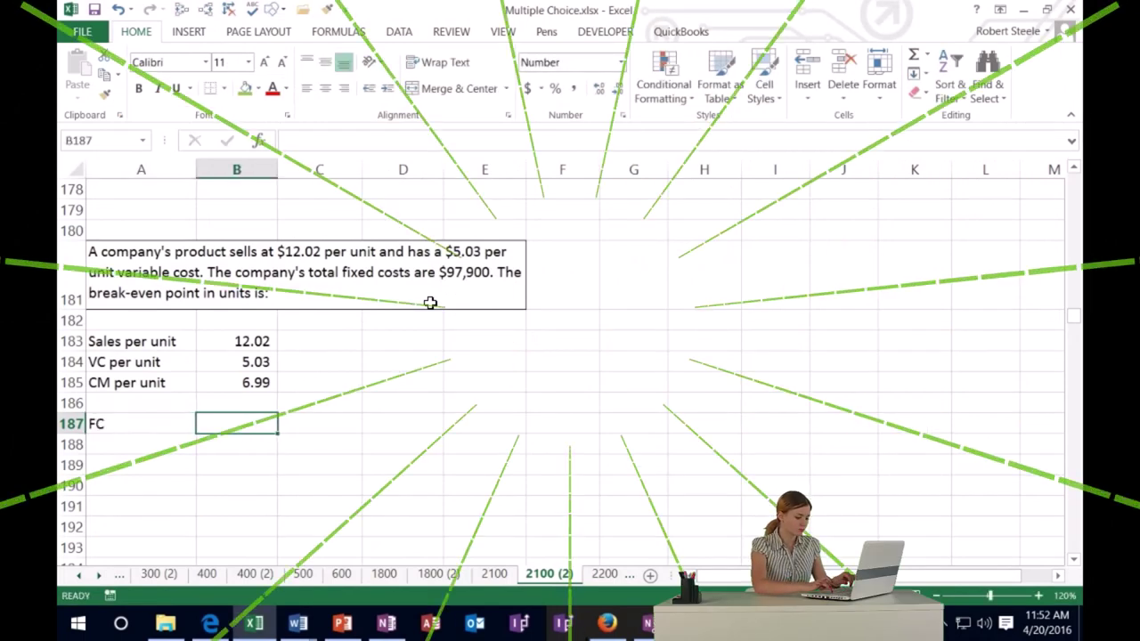
text(97,900)
key(Return)
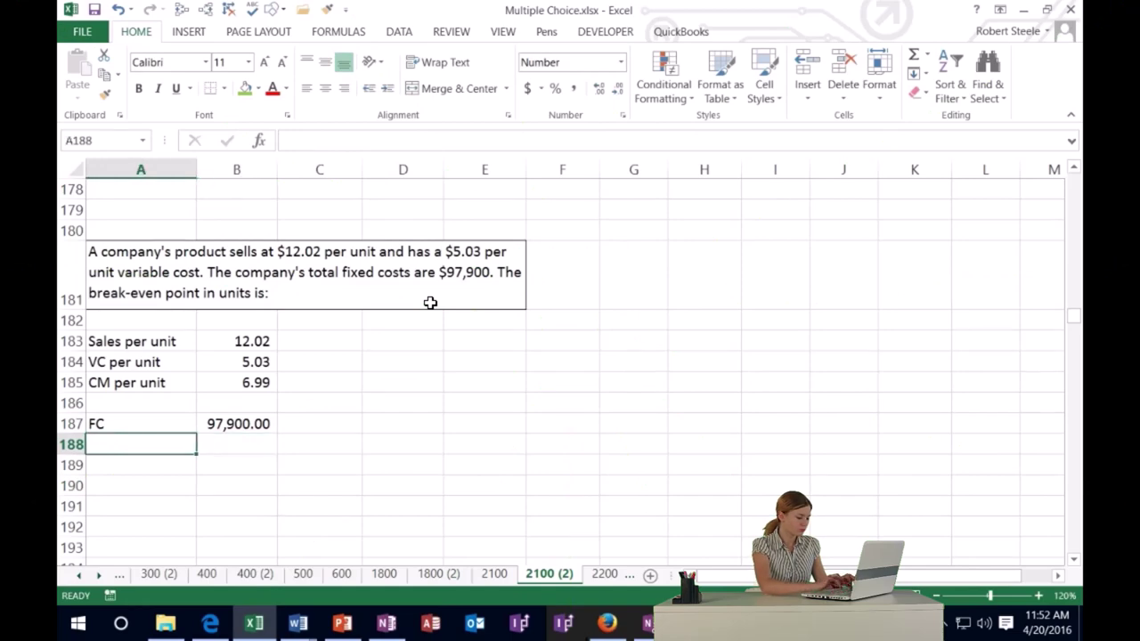
Add a row linked to the CM per unit label and its 6.99 value
text(C)
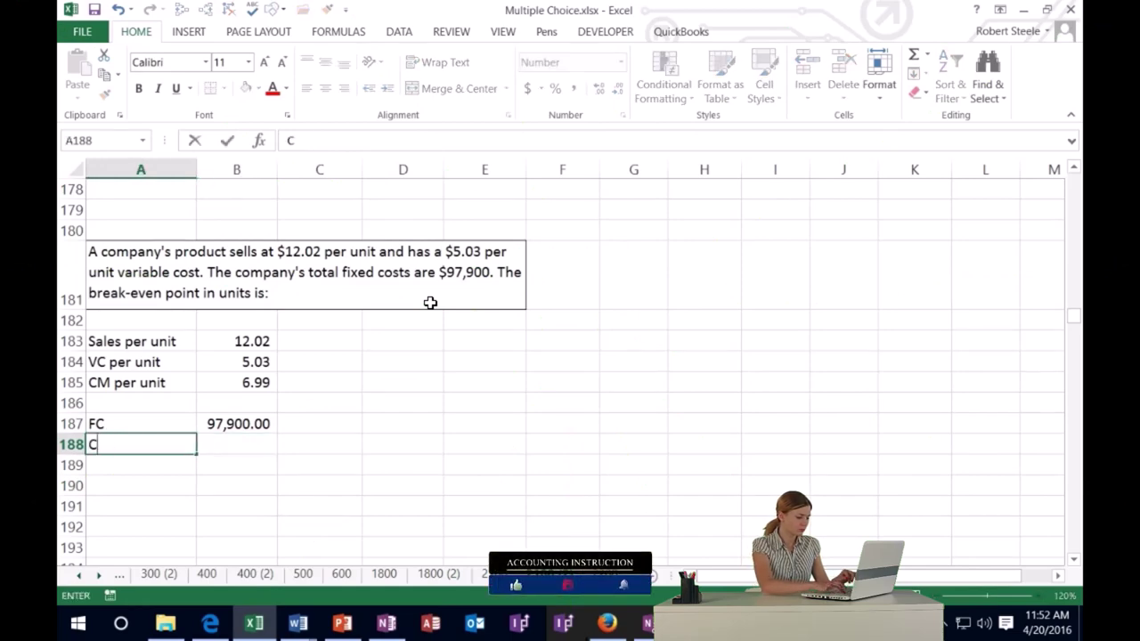
text(=A185)
key(Return)
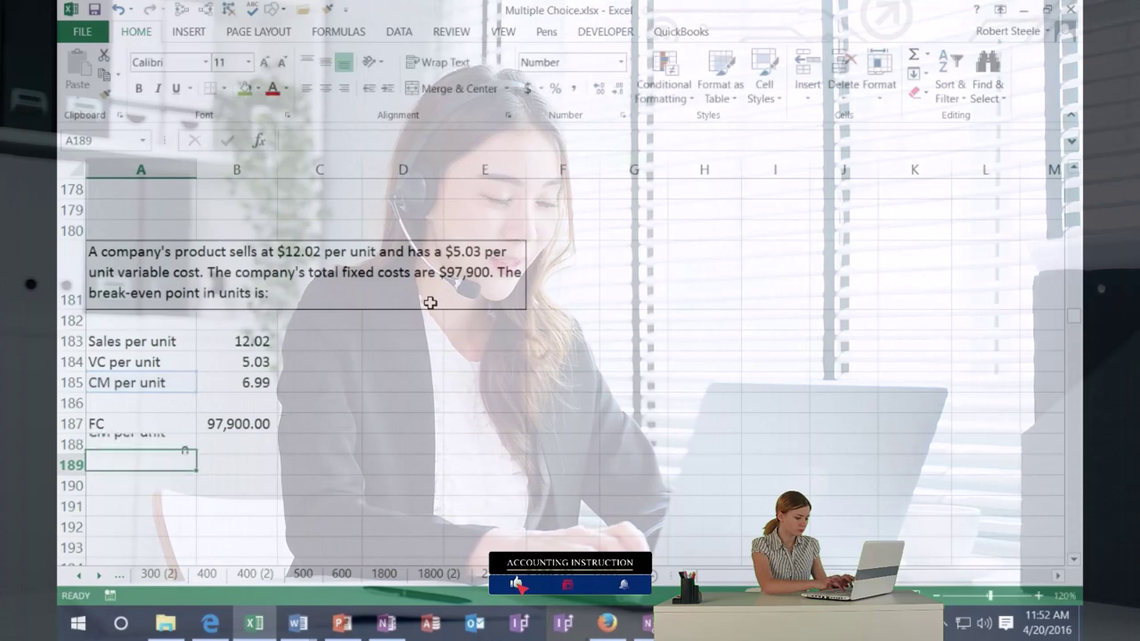
key(Right)
key(Up)
text(+)
key(Up)
key(Up)
key(Up)
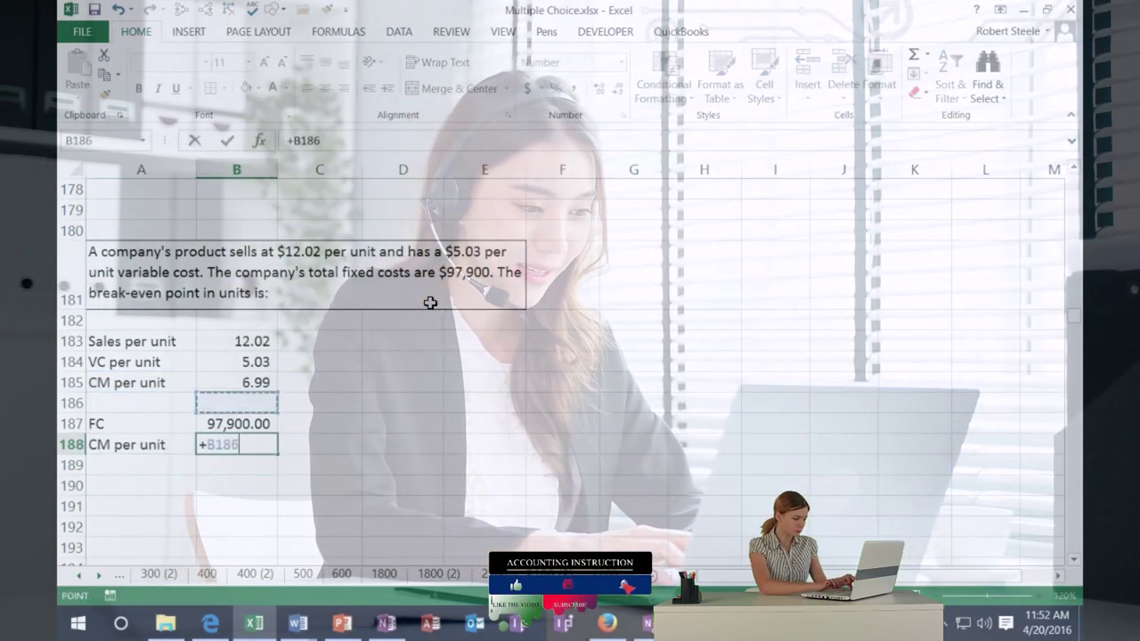
key(Return)
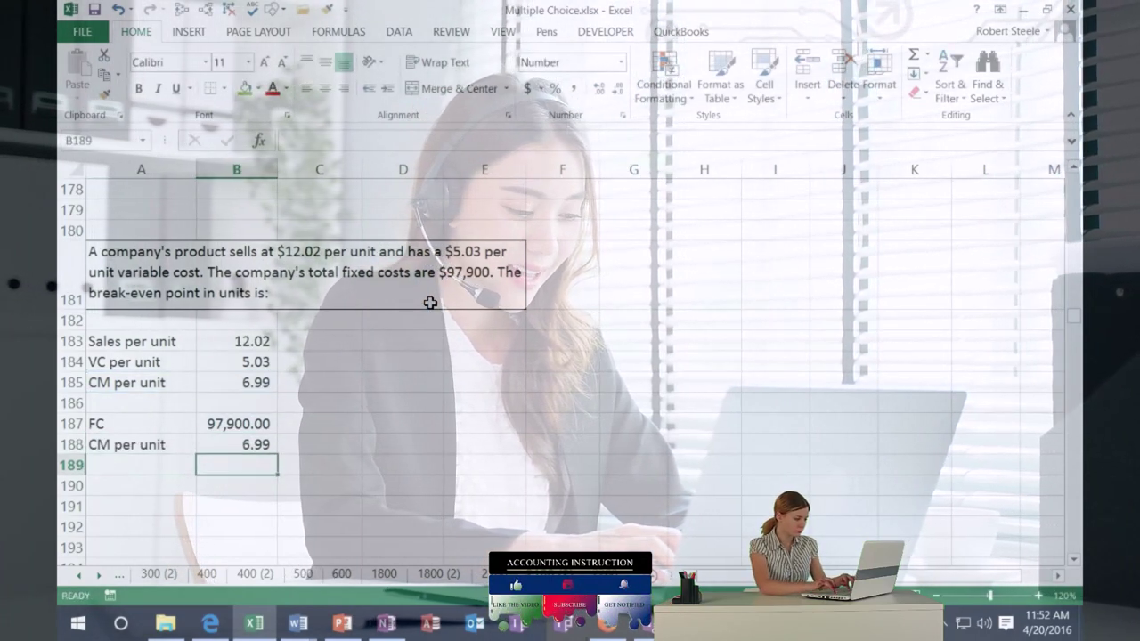
Divide FC by CM per unit in B189 to get 14,005.72 break-even units
text(=)
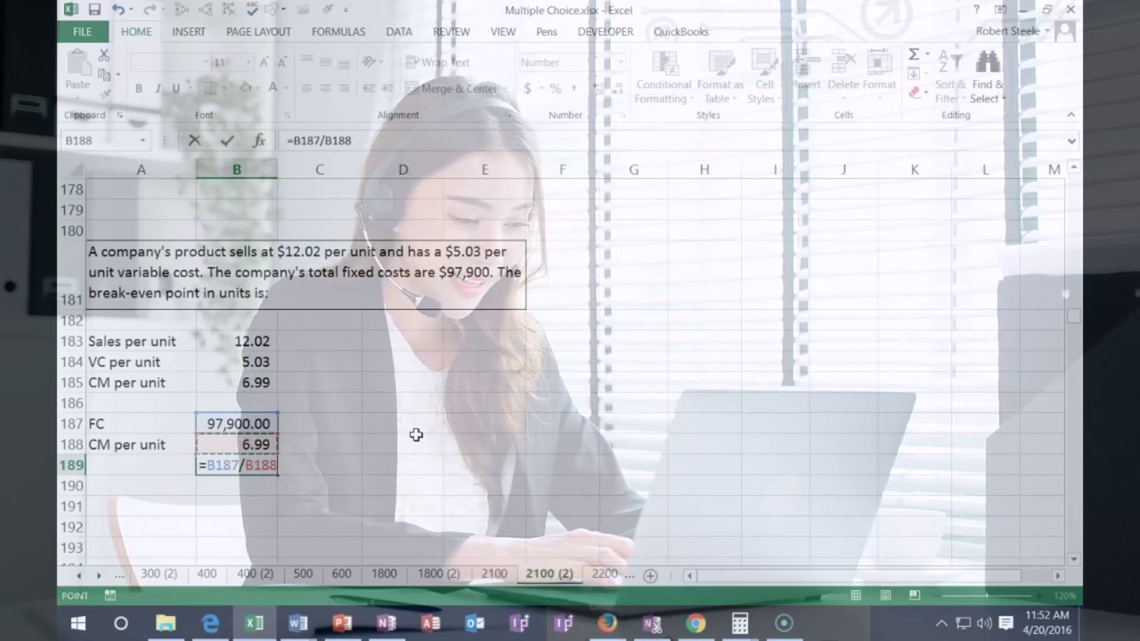
key(Return)
click(272, 490)
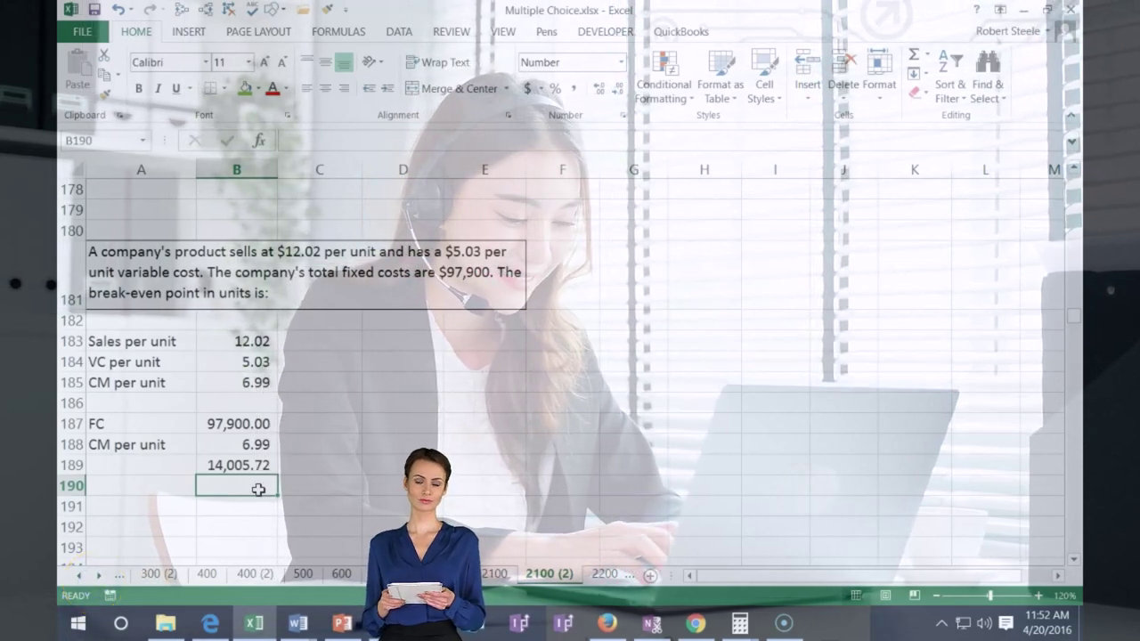
click(240, 466)
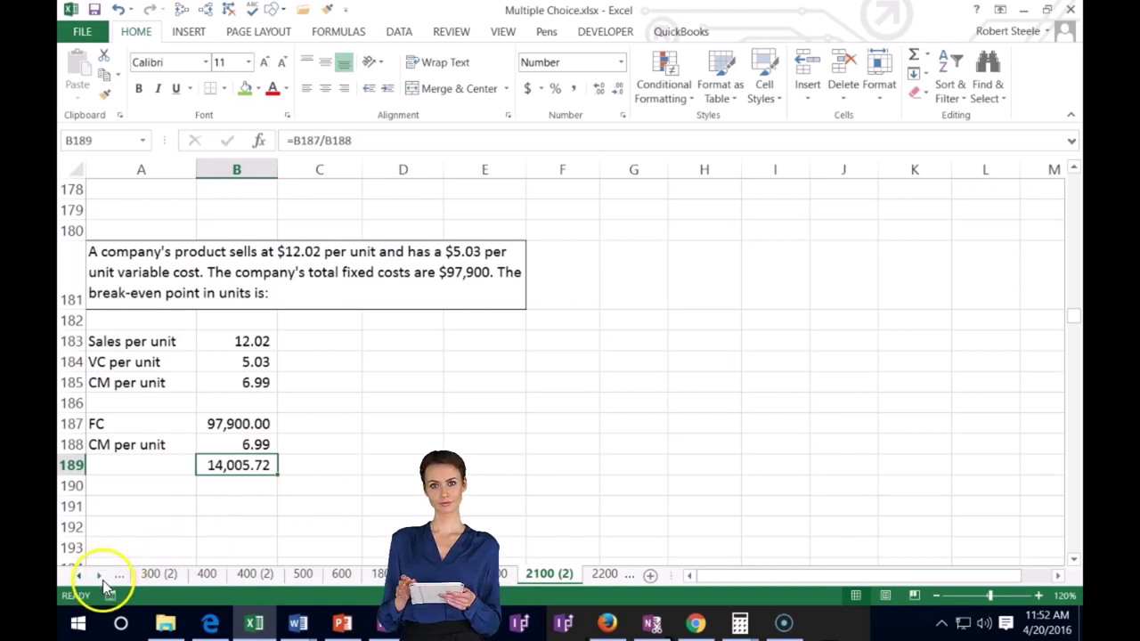
Enter the 12.02 price beside the 14,005.72 break-even units
click(315, 472)
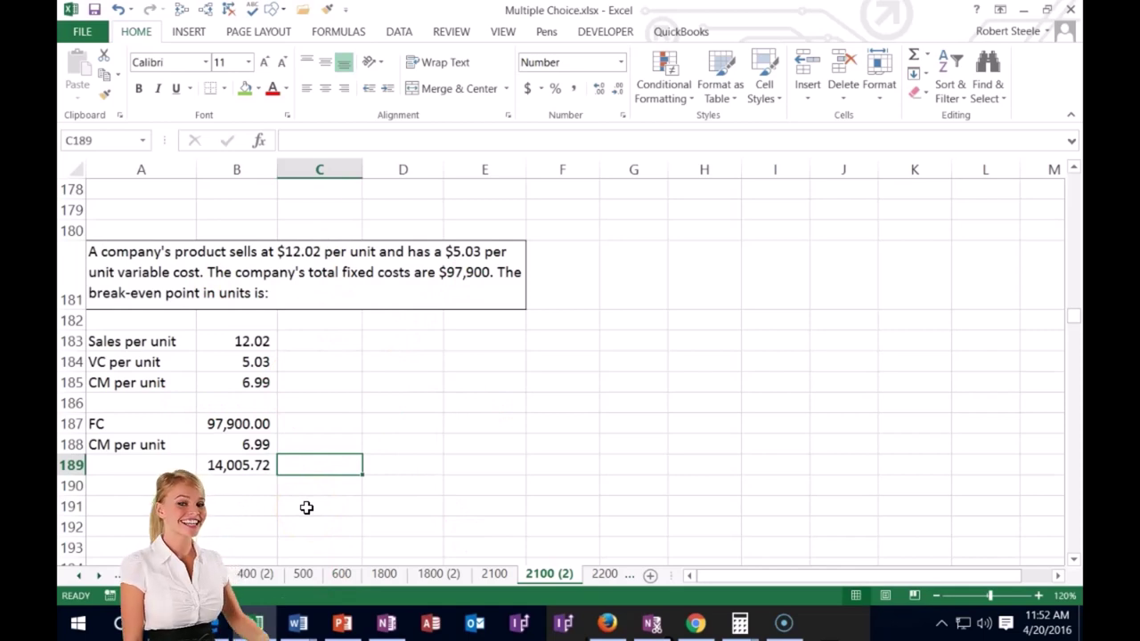
text(12.02)
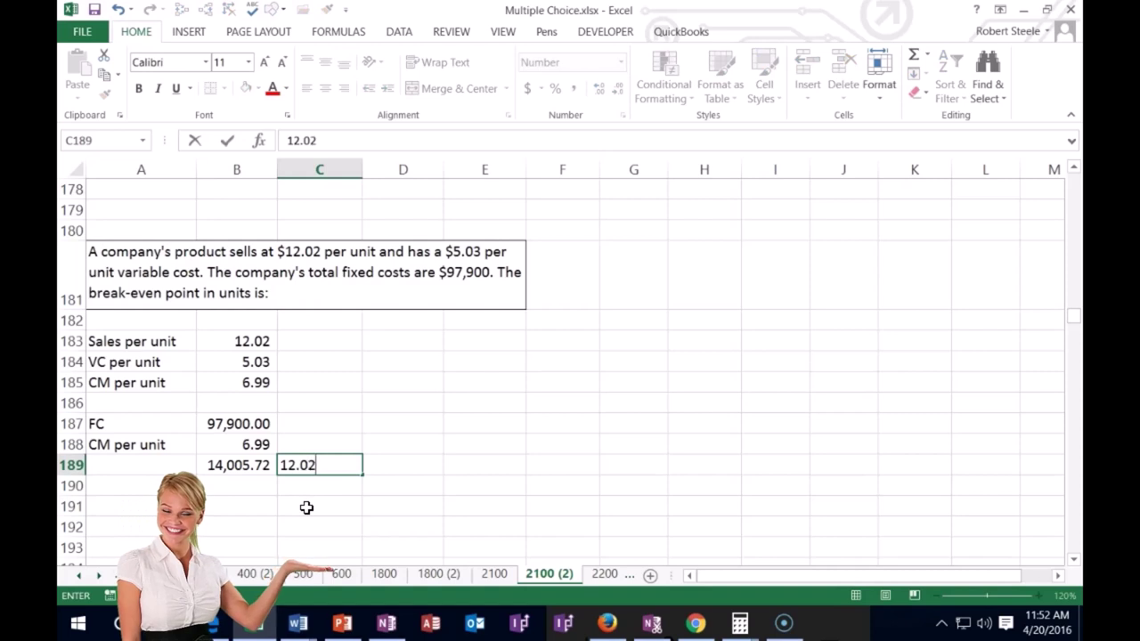
key(Return)
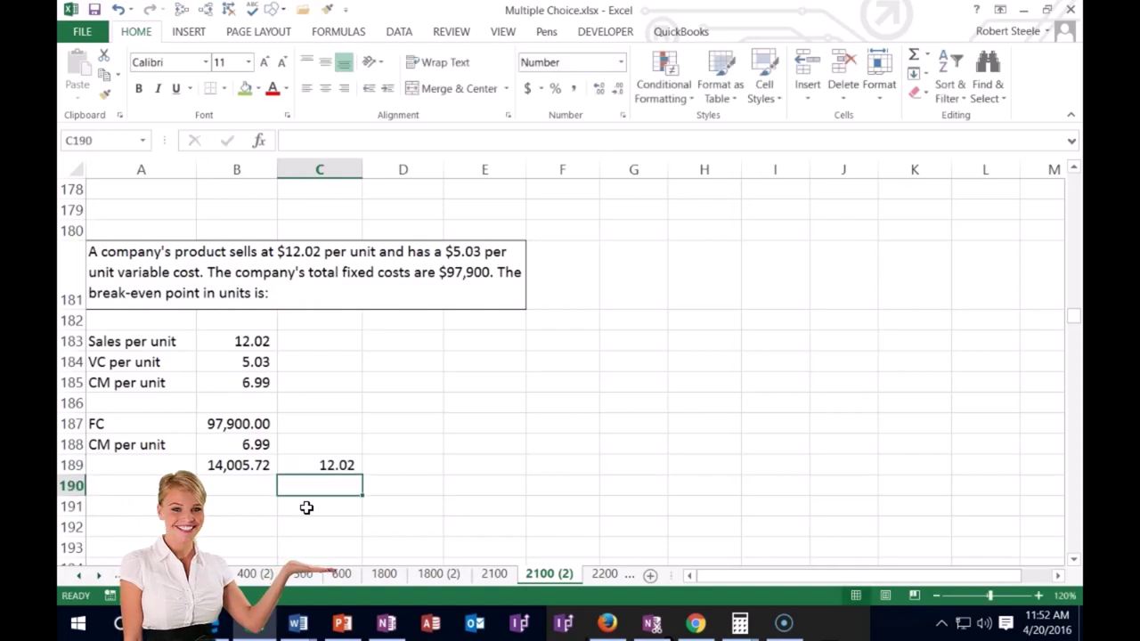
key(Up)
key(Right)
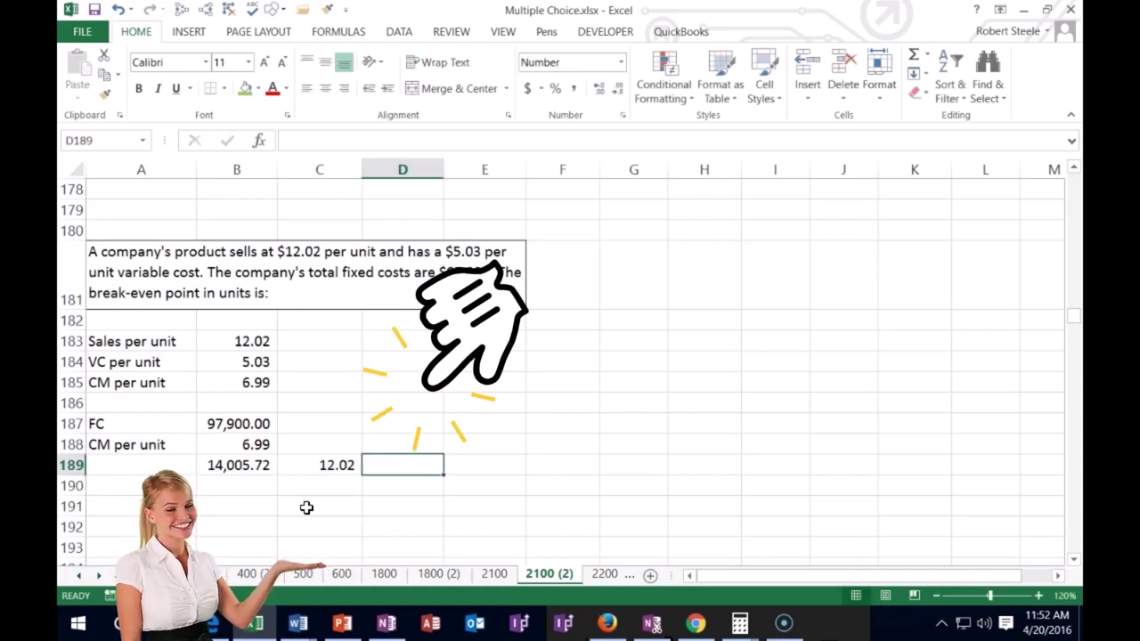
Multiply break-even units by the price in D189 for 168,348.78, then move to the next problem
click(260, 469)
click(306, 466)
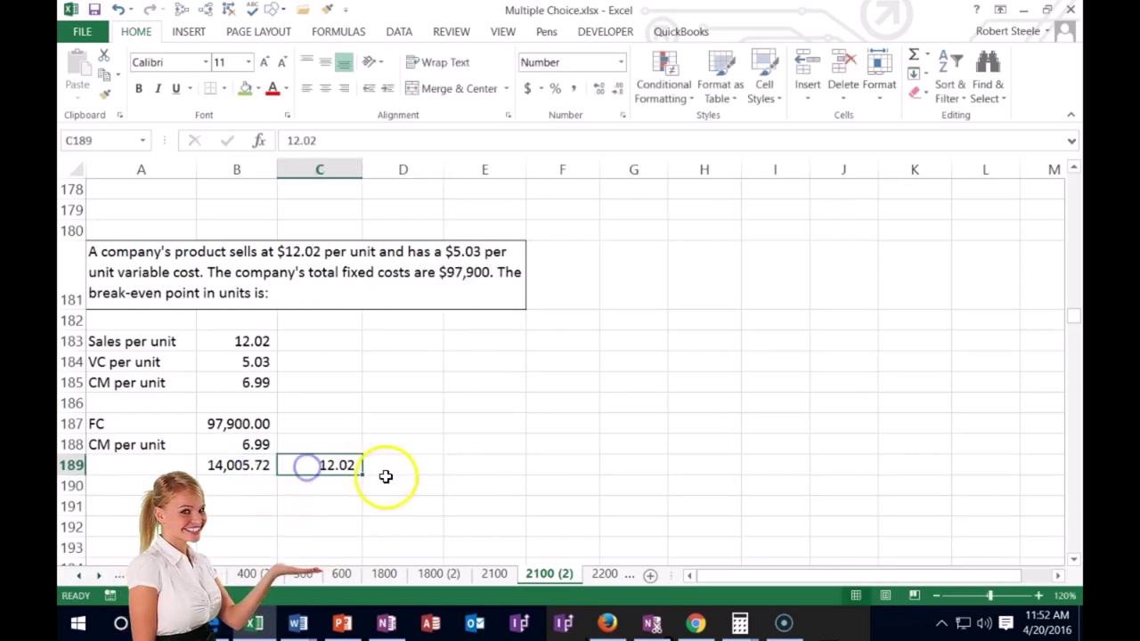
click(409, 468)
text(=B189)
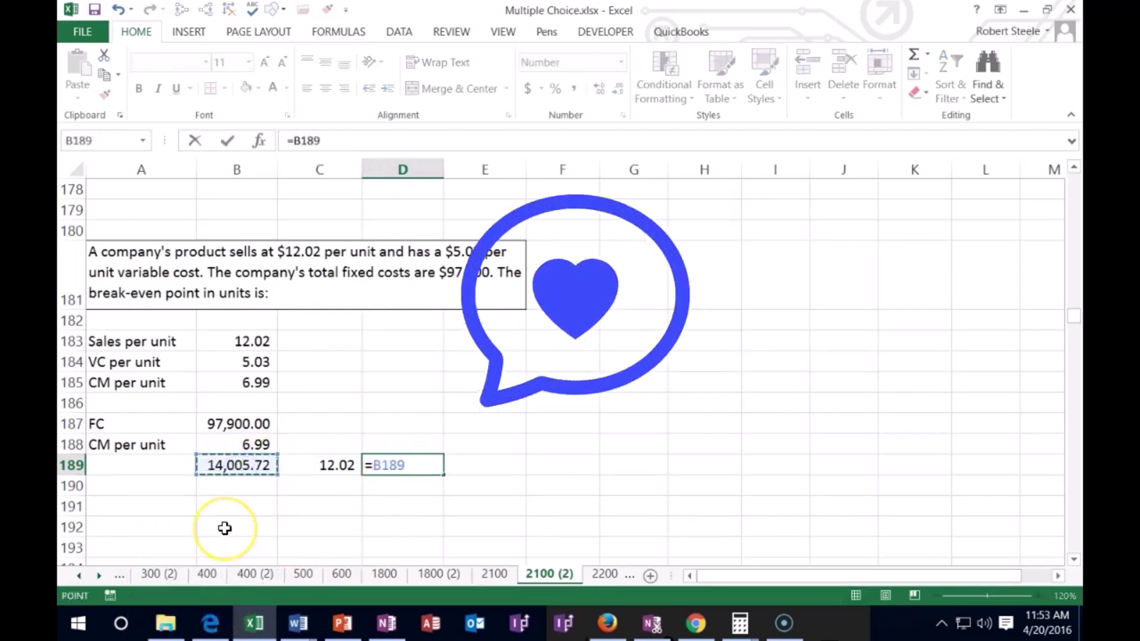
text(*)
click(335, 462)
key(Return)
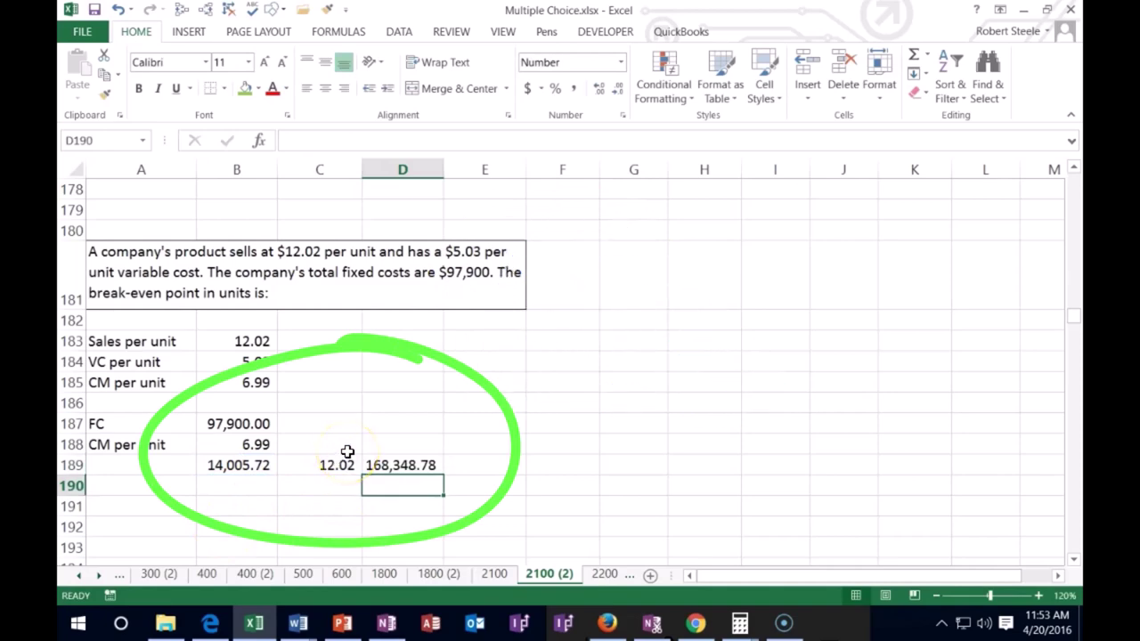
scroll(162, 319, down, 7)
click(142, 358)
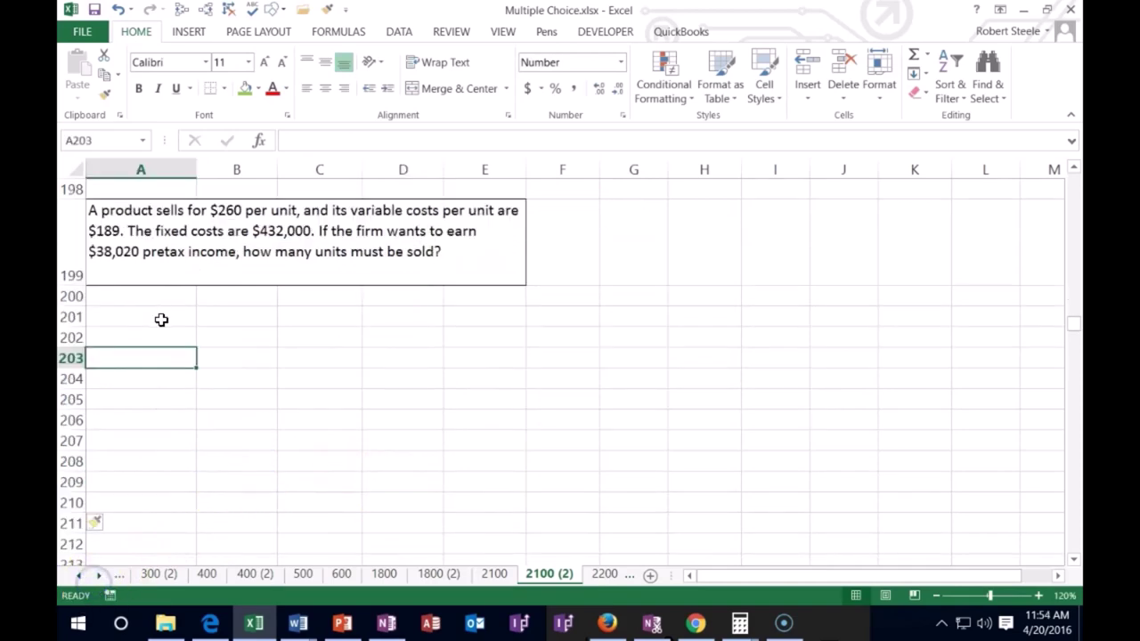
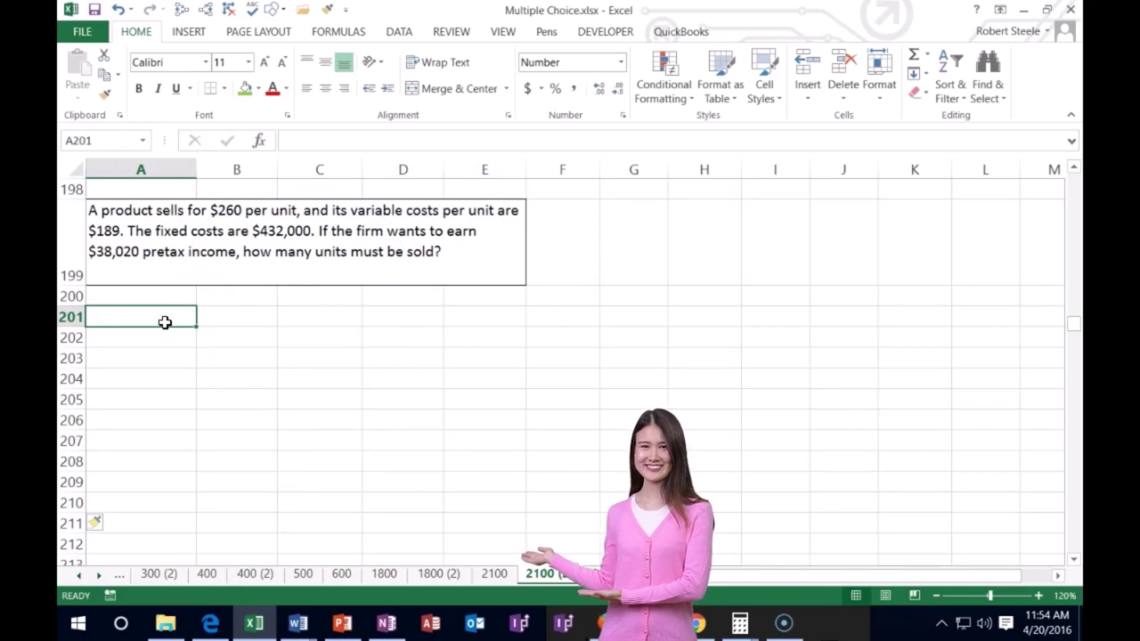
Enter Sales per unit 260 and VC per unit 189 in rows 201-202
text(Sa)
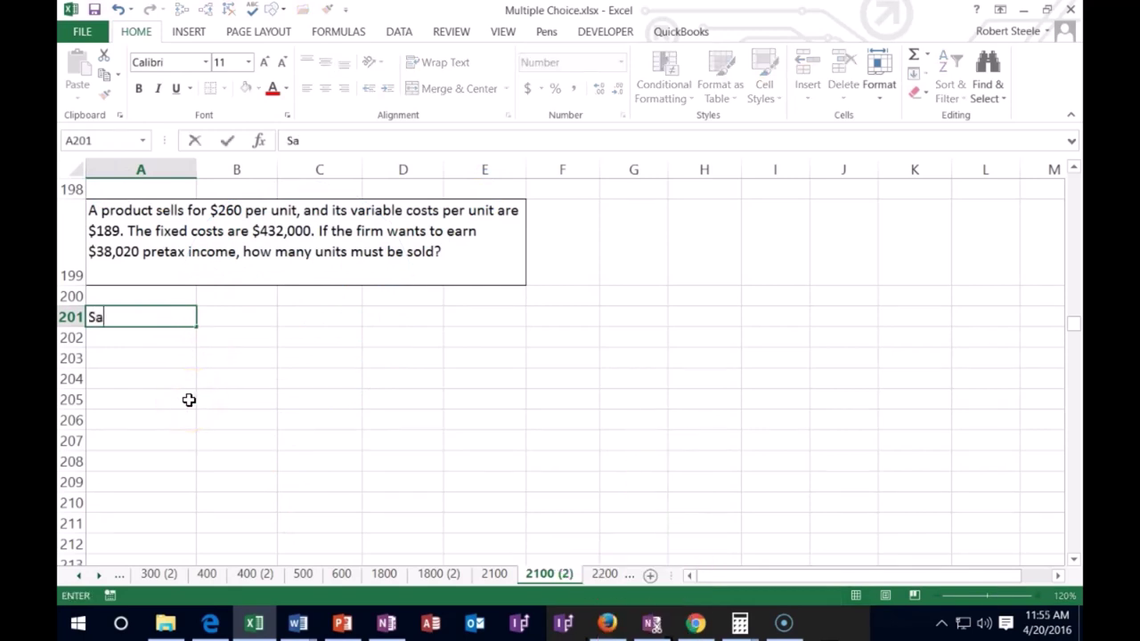
text(les per u)
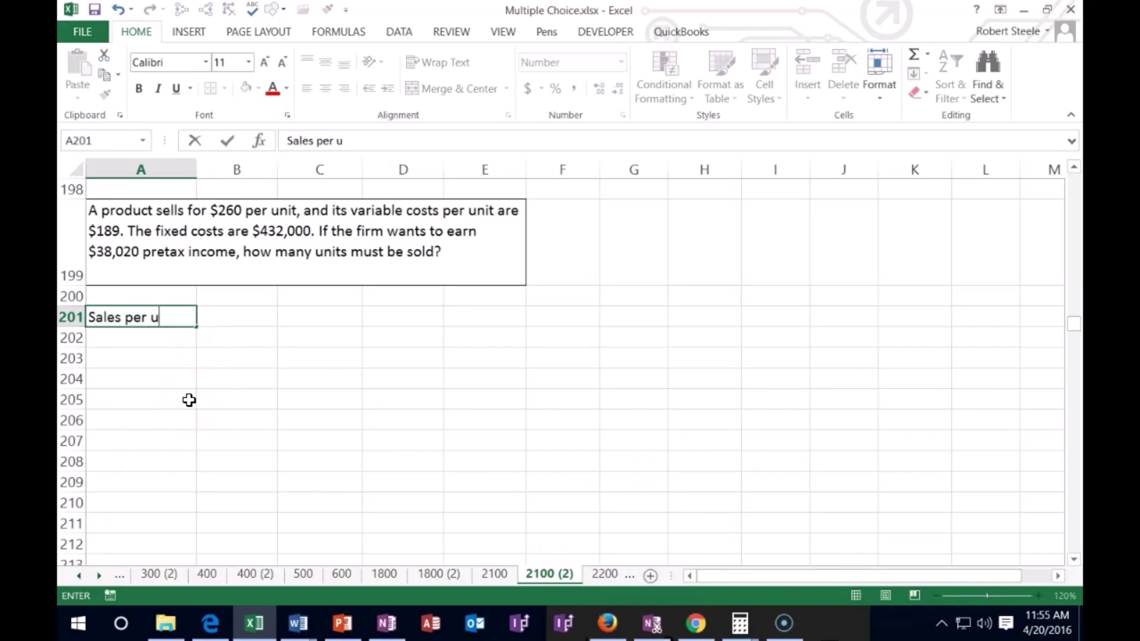
text(nit)
key(Tab)
text(260)
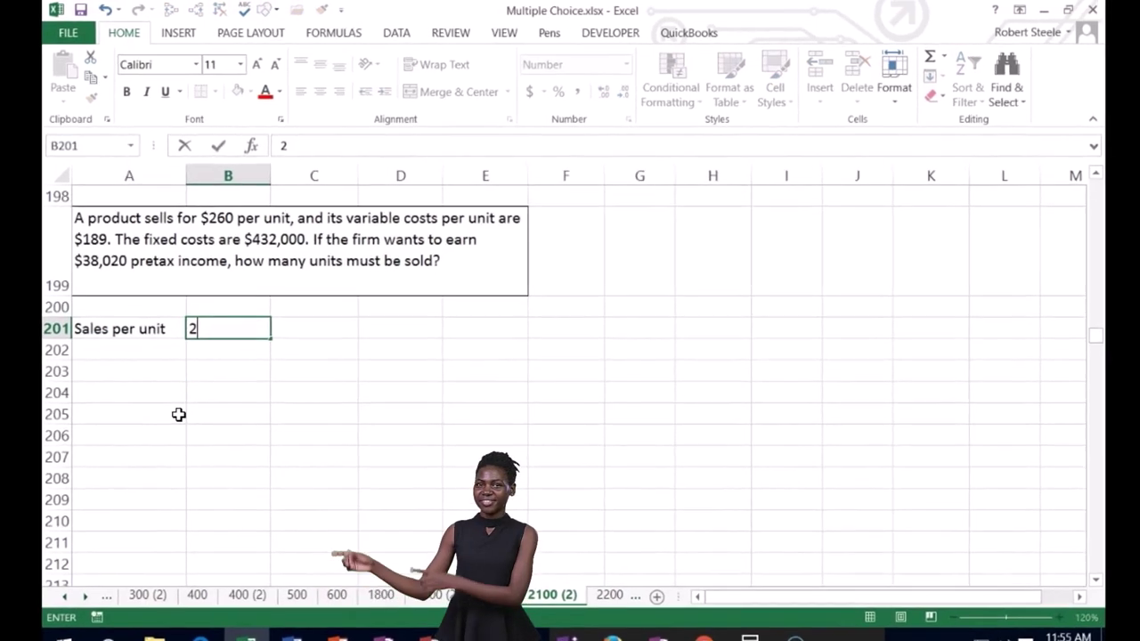
key(Return)
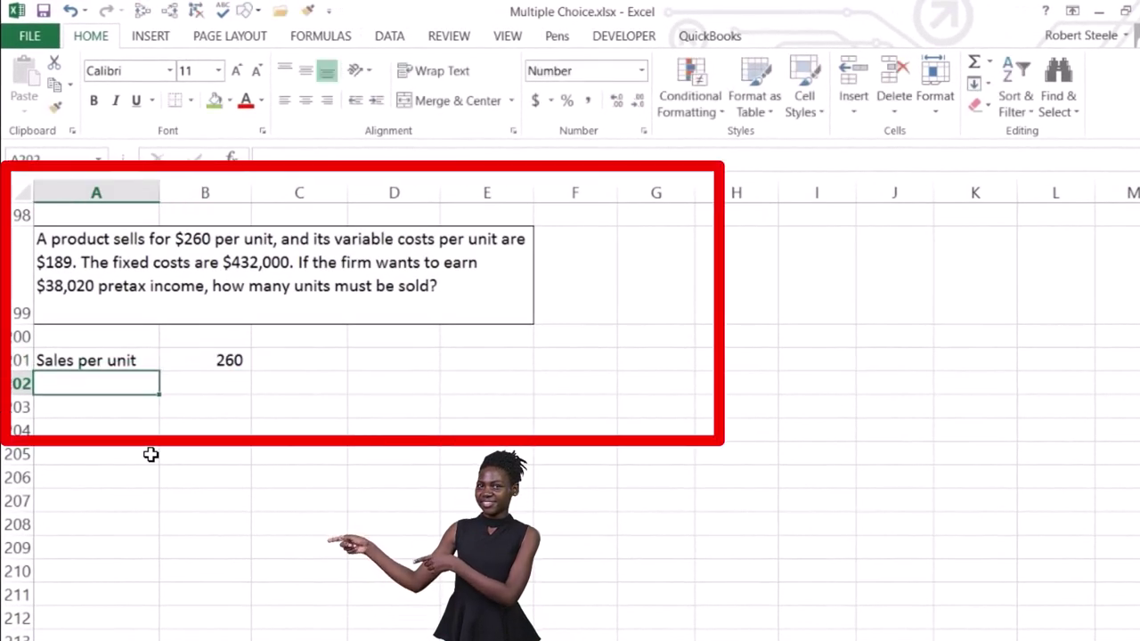
text(V)
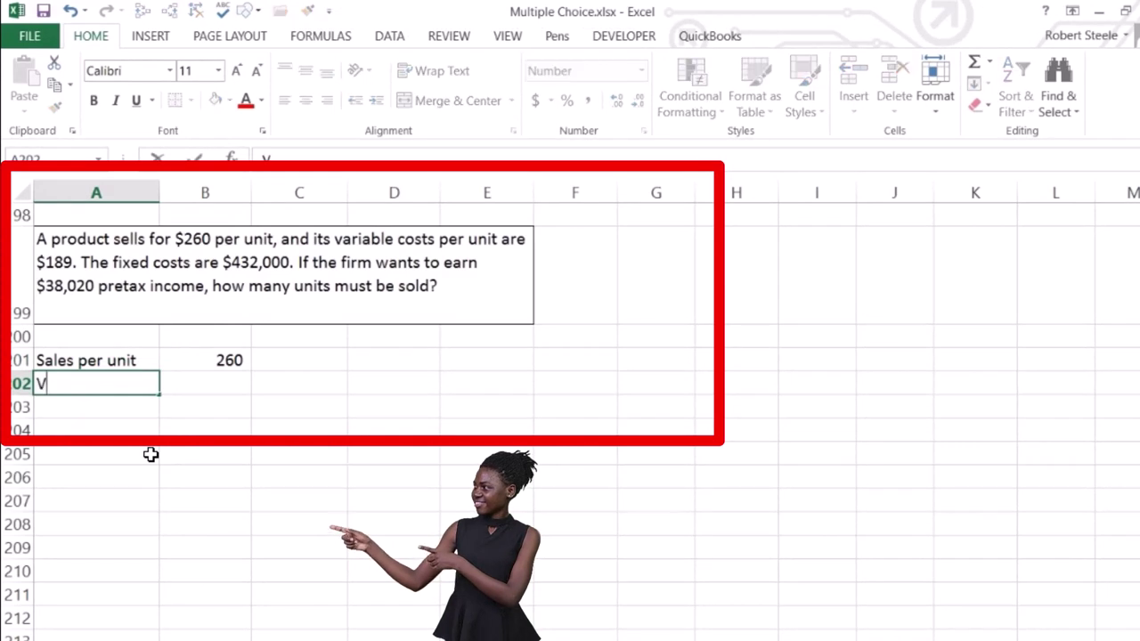
text(C per unit)
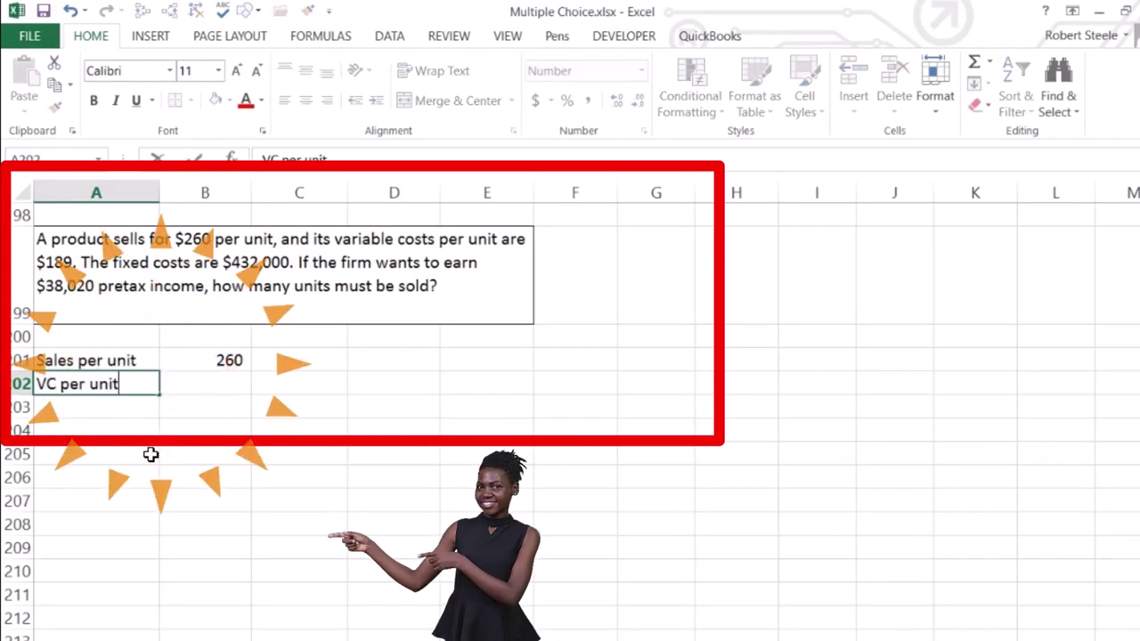
key(Tab)
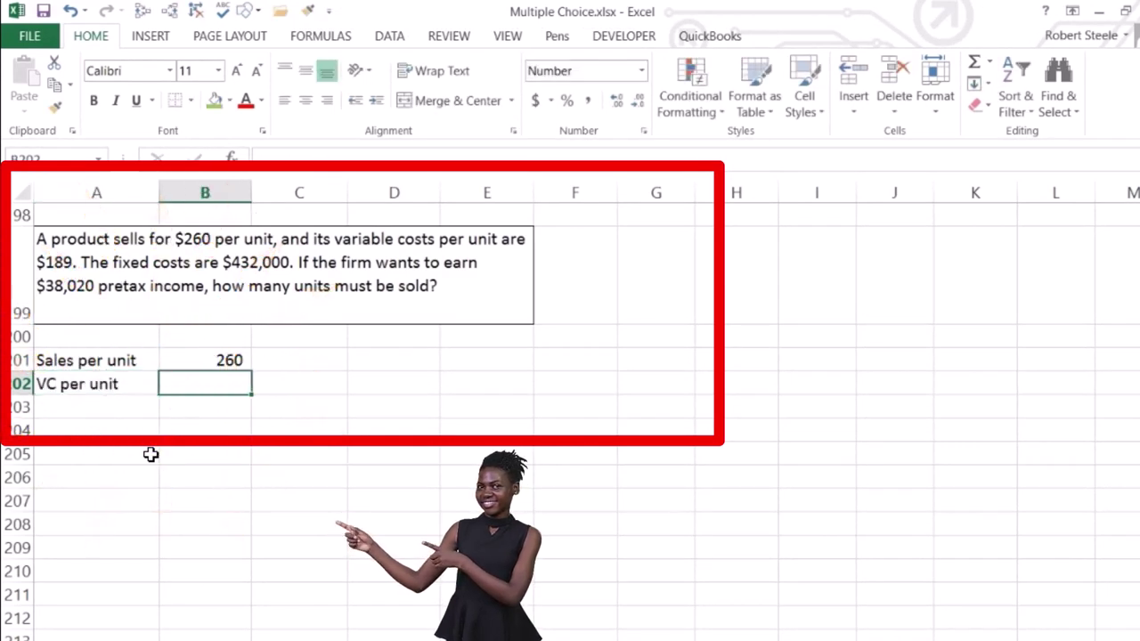
text(189)
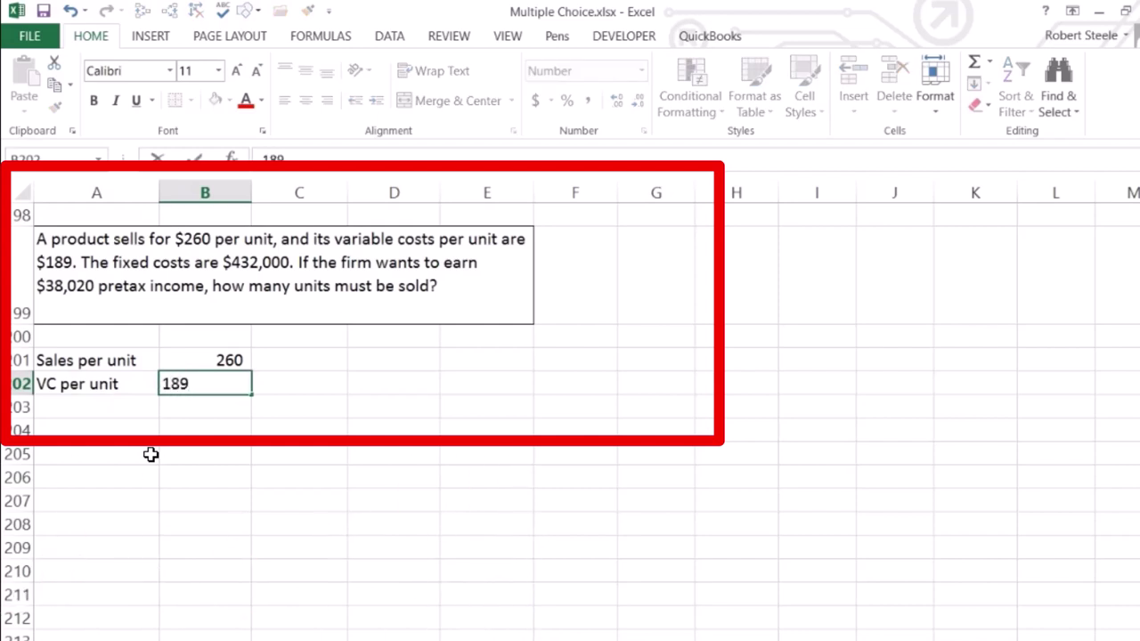
key(Return)
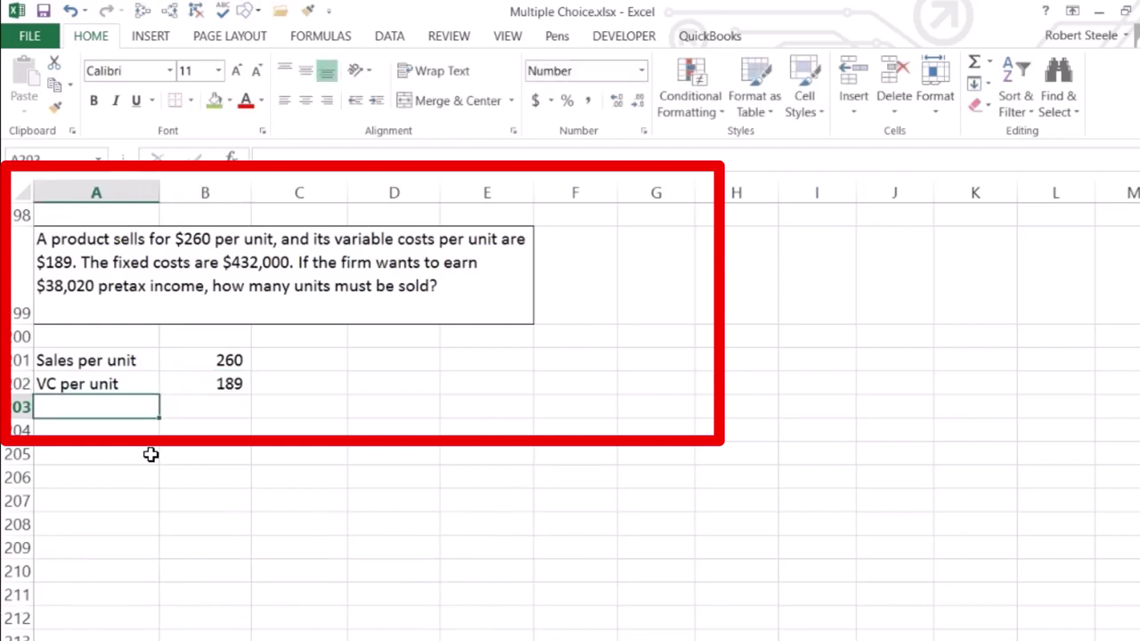
Add a CM per unit row with the formula =B201-B202 giving 71
text(CM per unit)
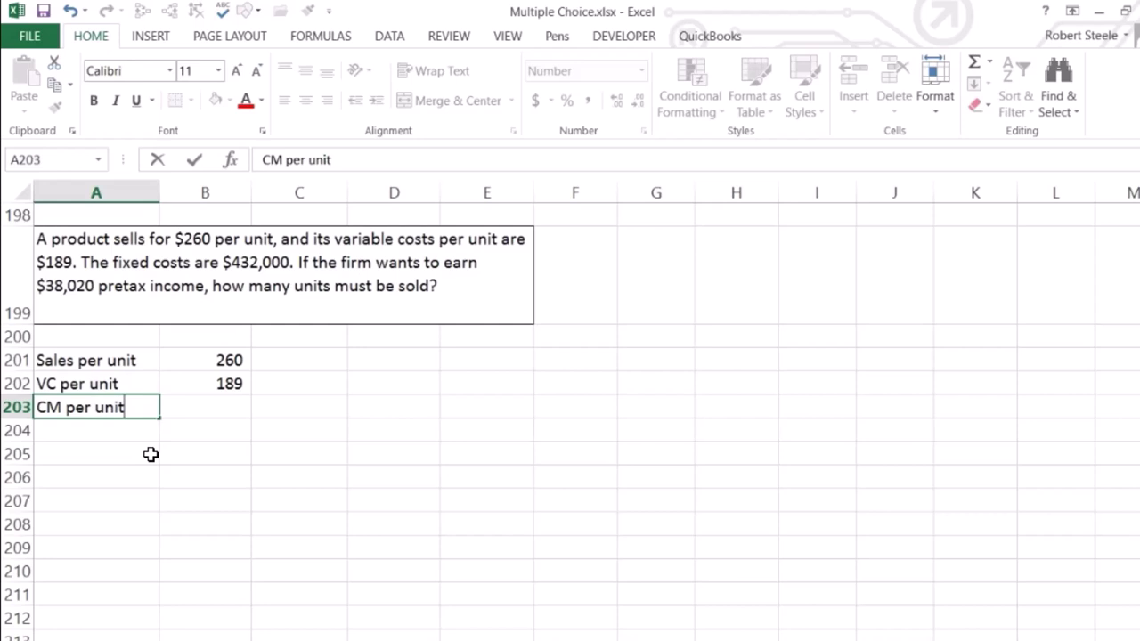
key(Tab)
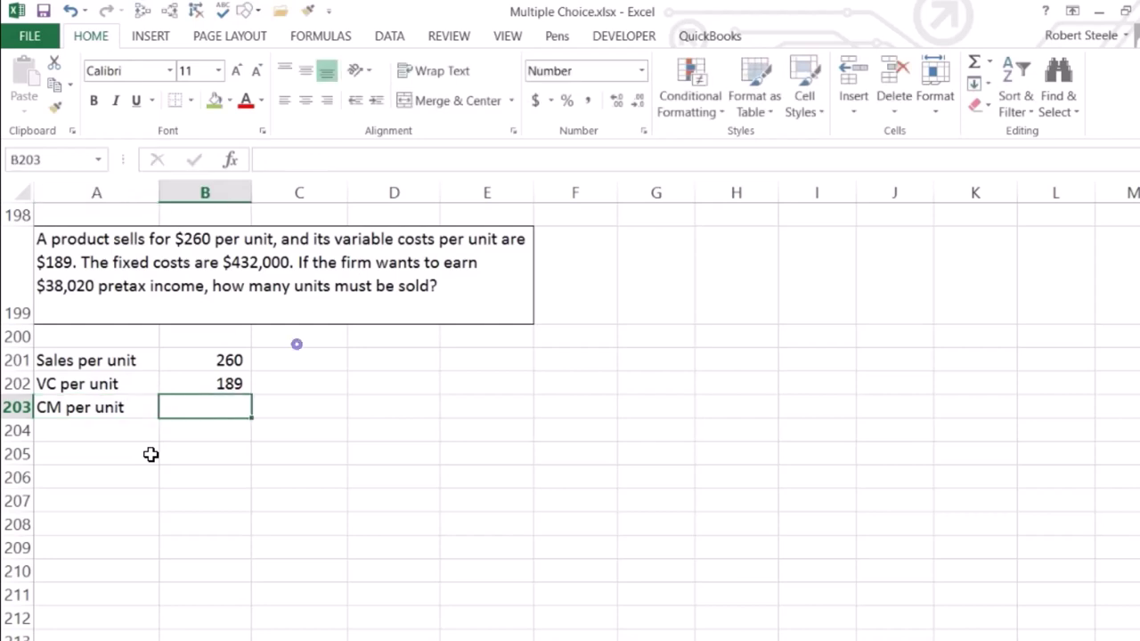
text(=)
click(212, 354)
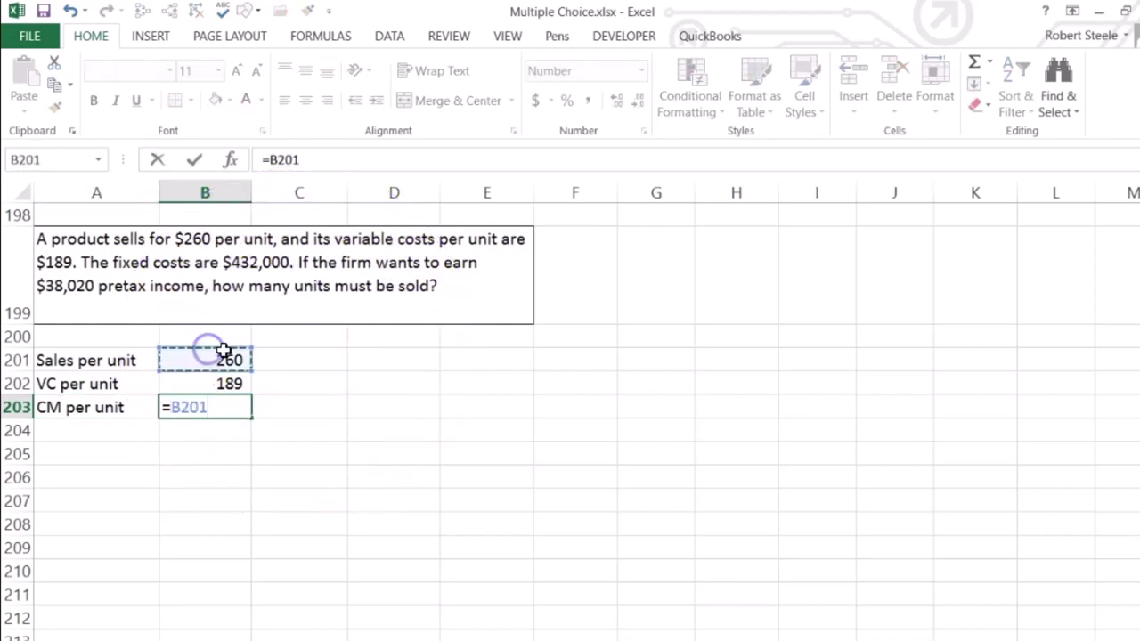
text(-)
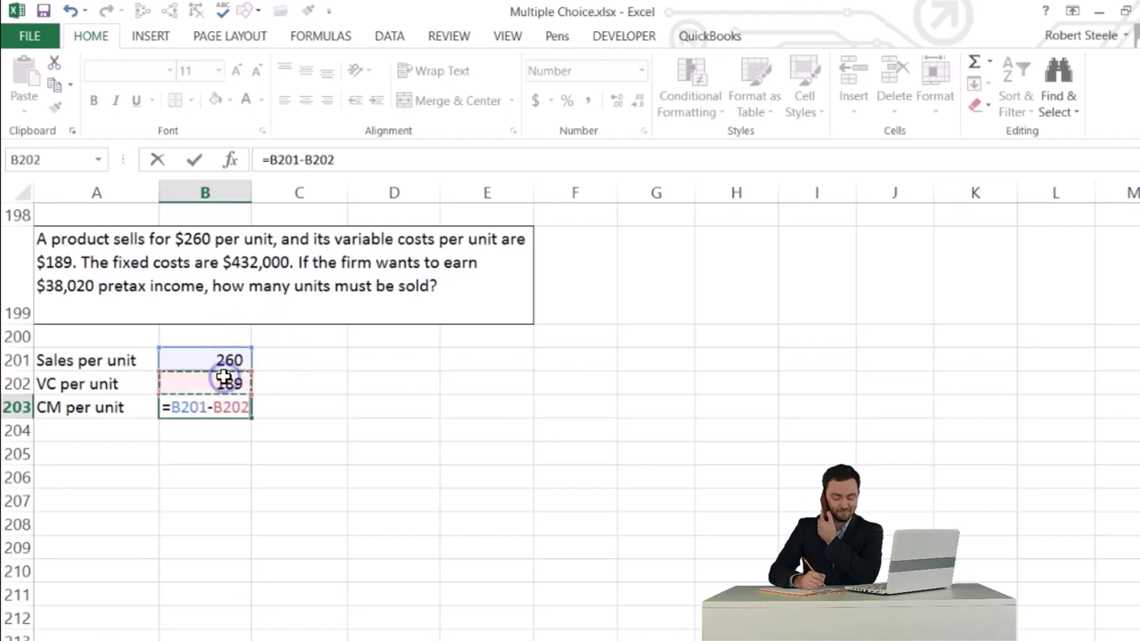
key(Return)
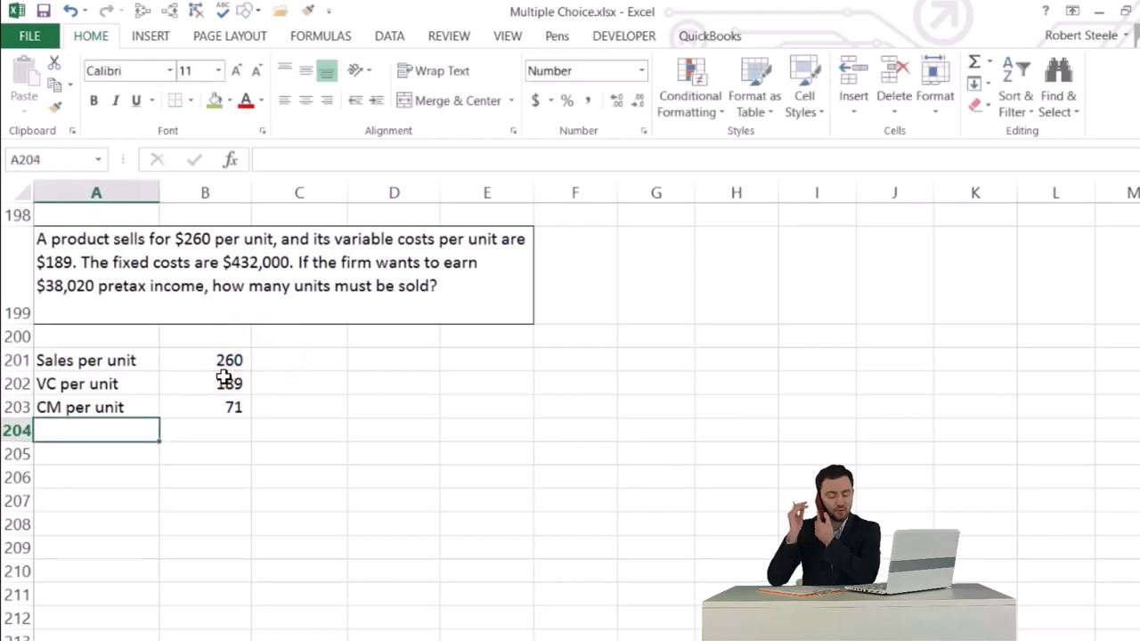
Review the 71 CM per unit result in B203, then move on to A205
key(Down)
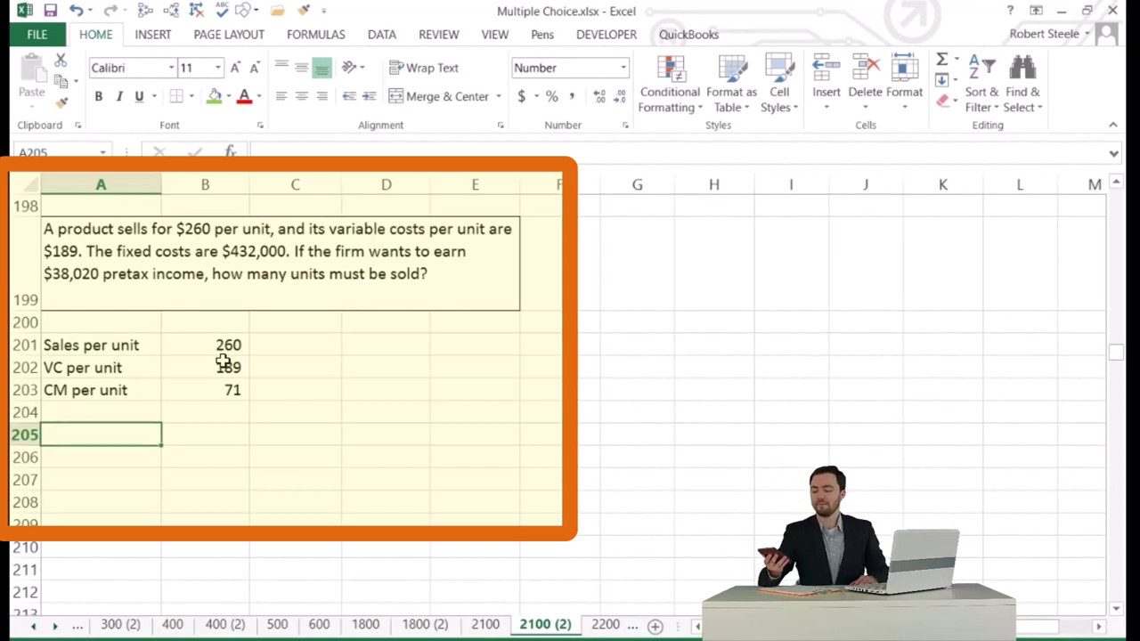
click(210, 385)
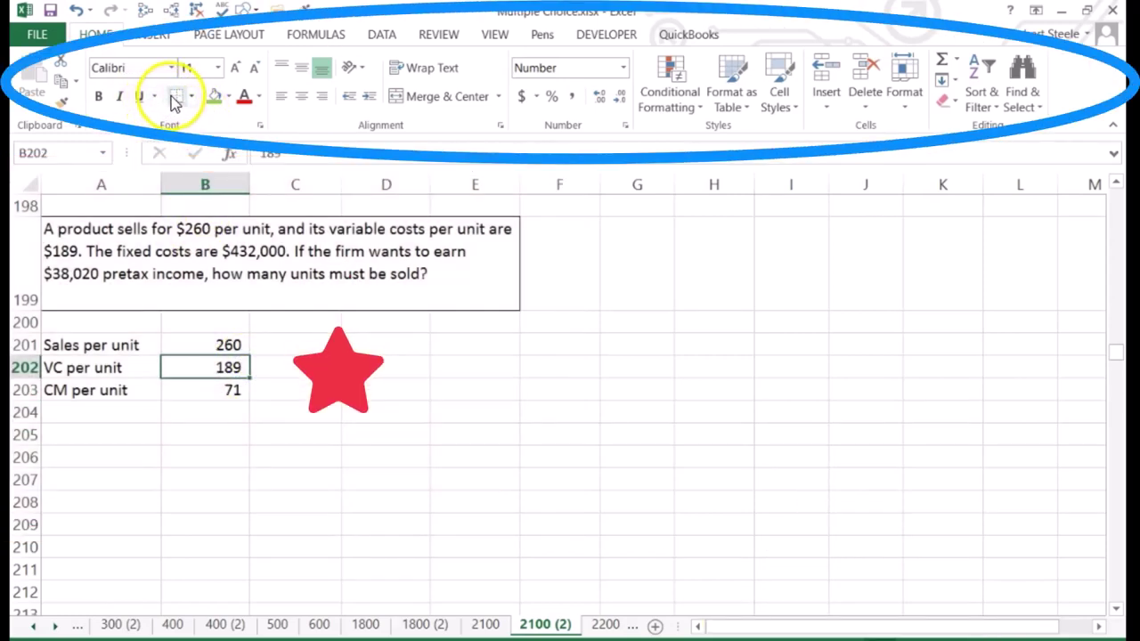
click(249, 391)
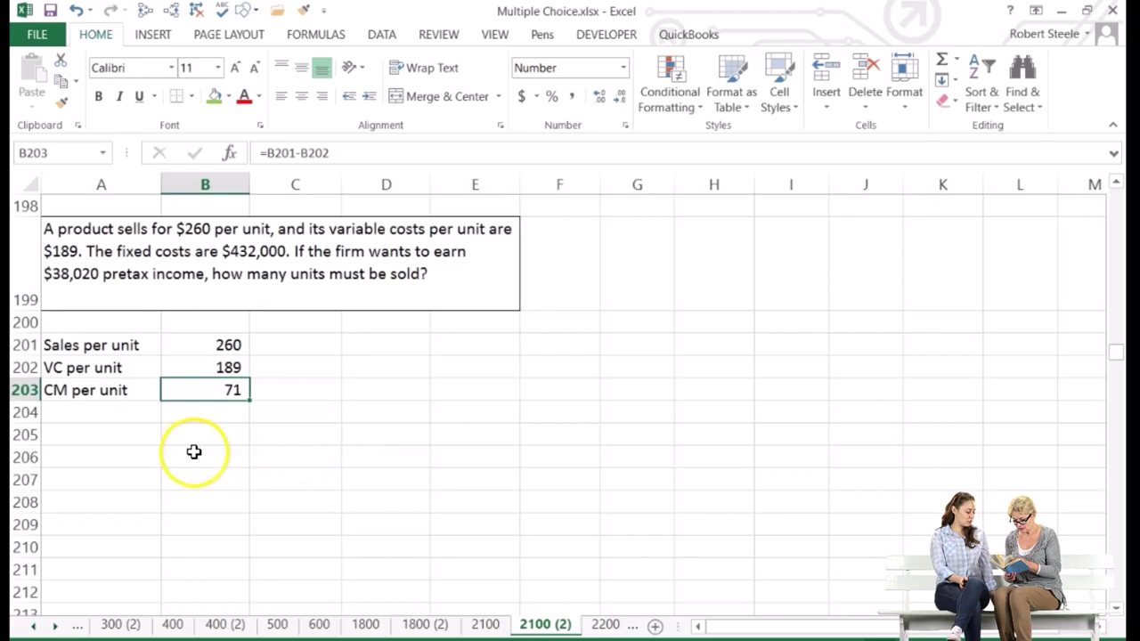
click(127, 435)
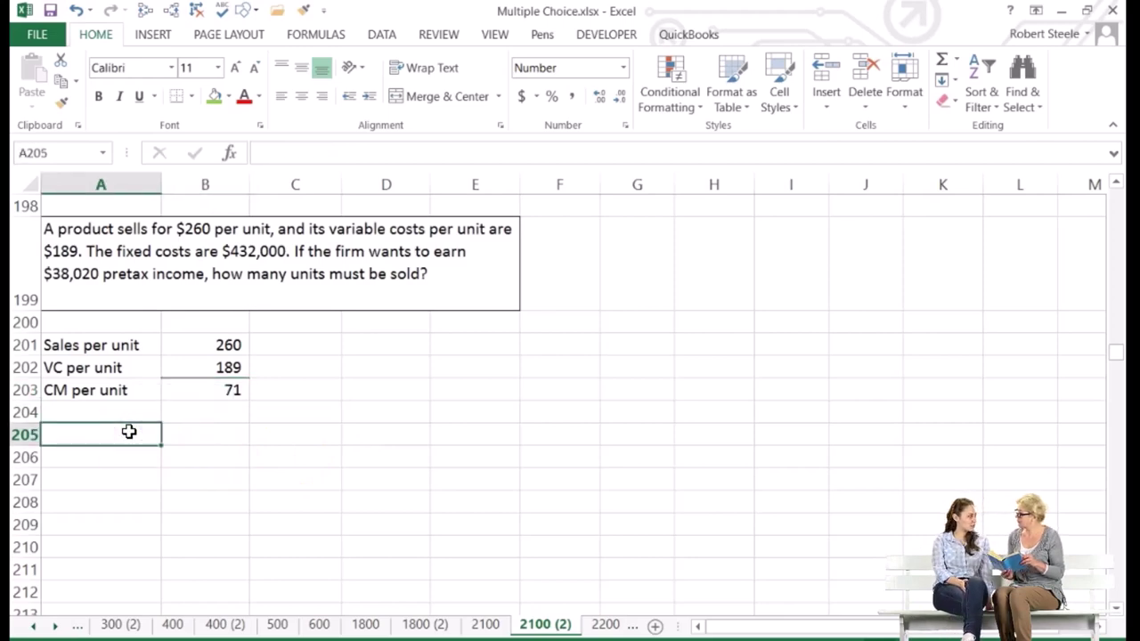
Enter Fc 432,000 and Income 38,020 in rows 205-206
text(Fc)
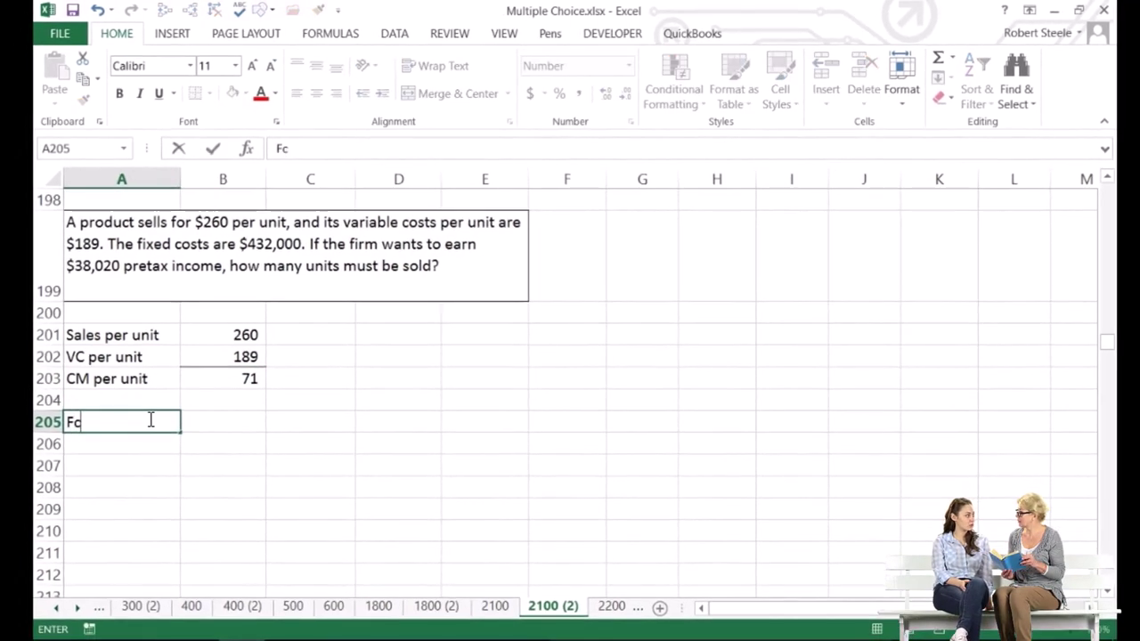
key(Tab)
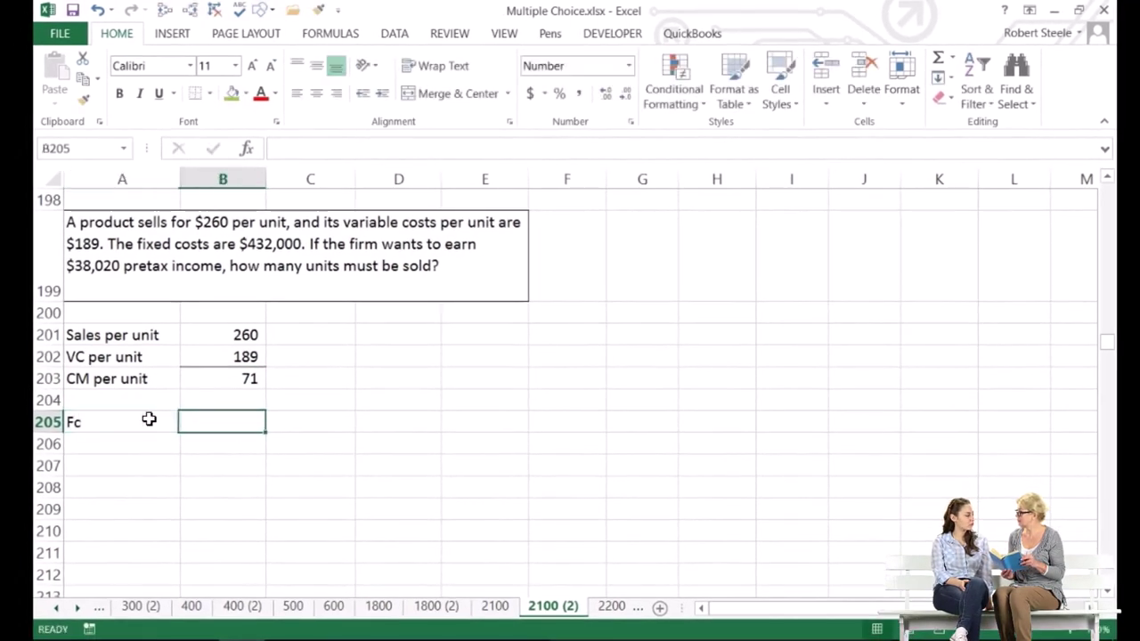
text(4)
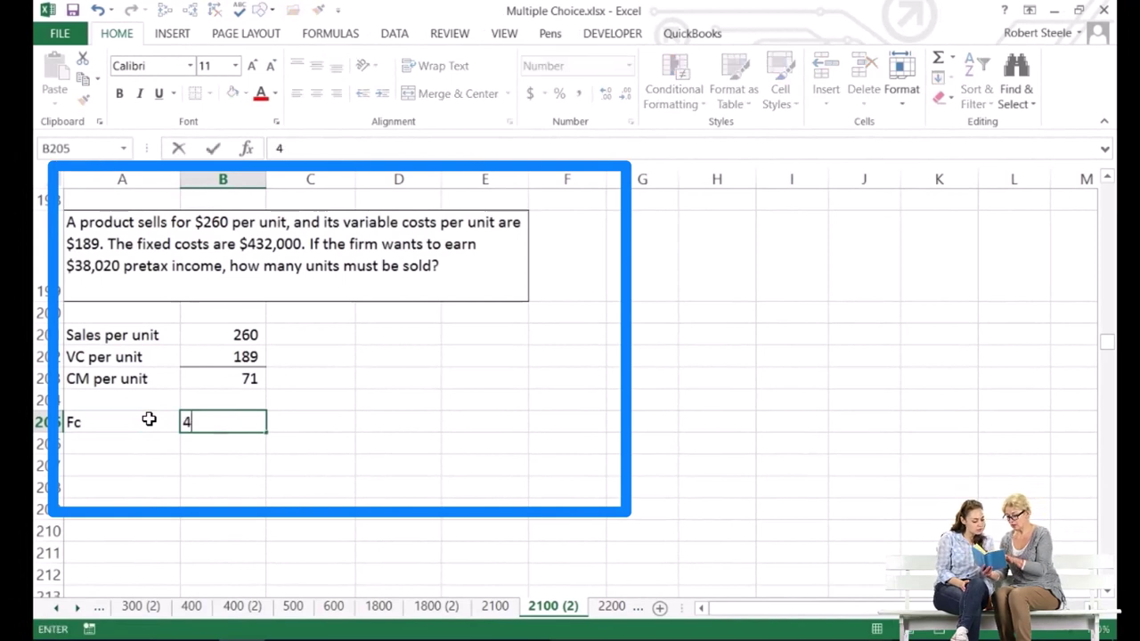
text(32,000)
key(Return)
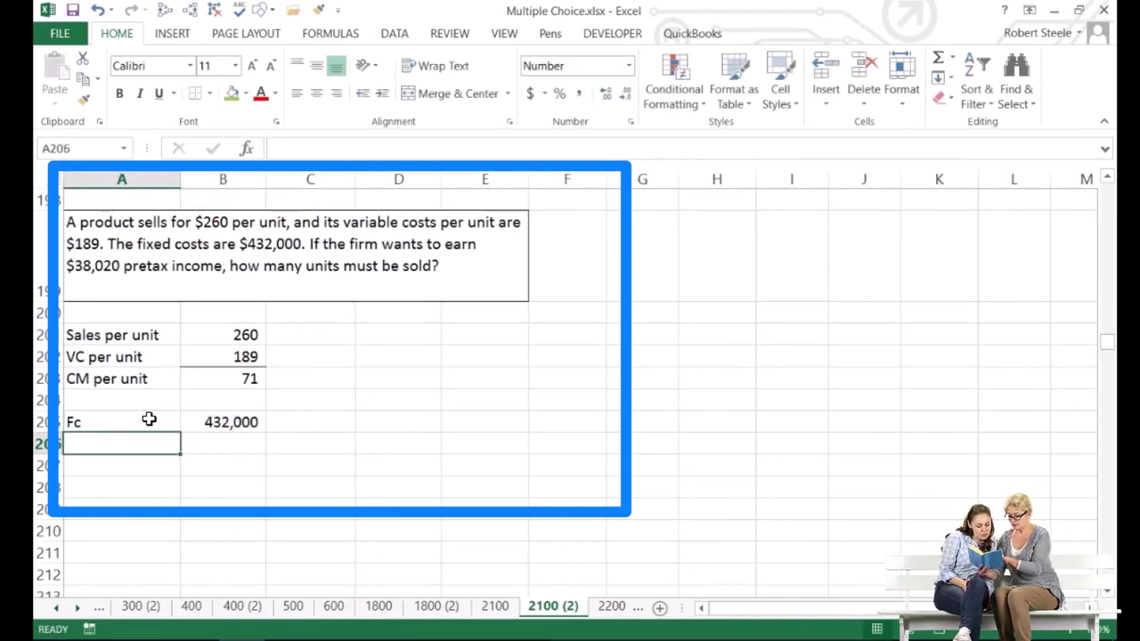
text(Income)
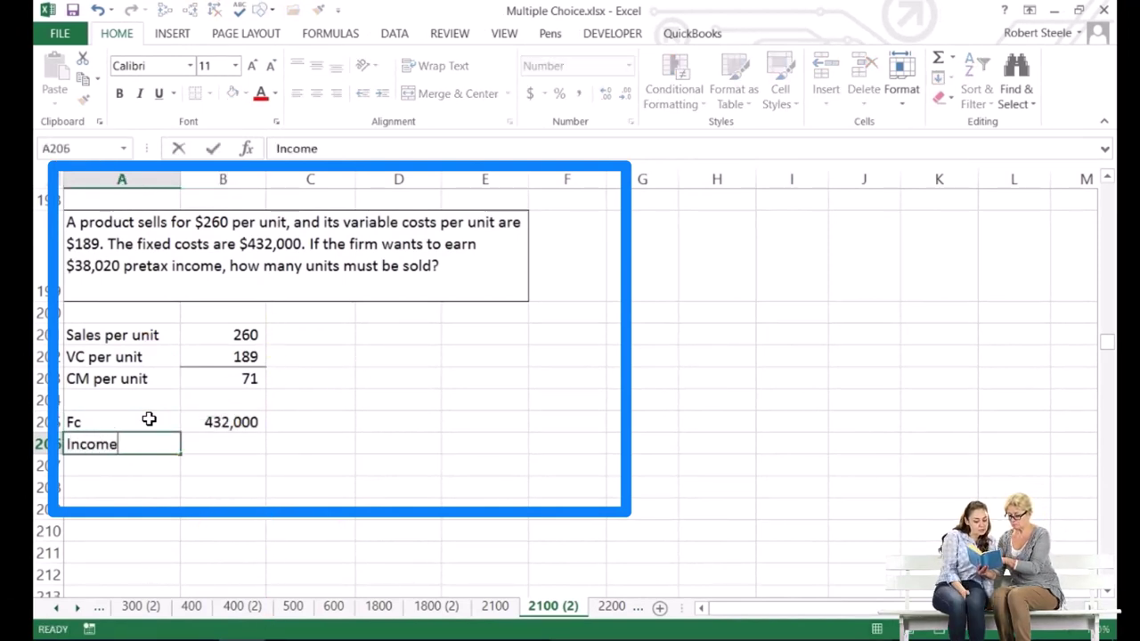
key(Tab)
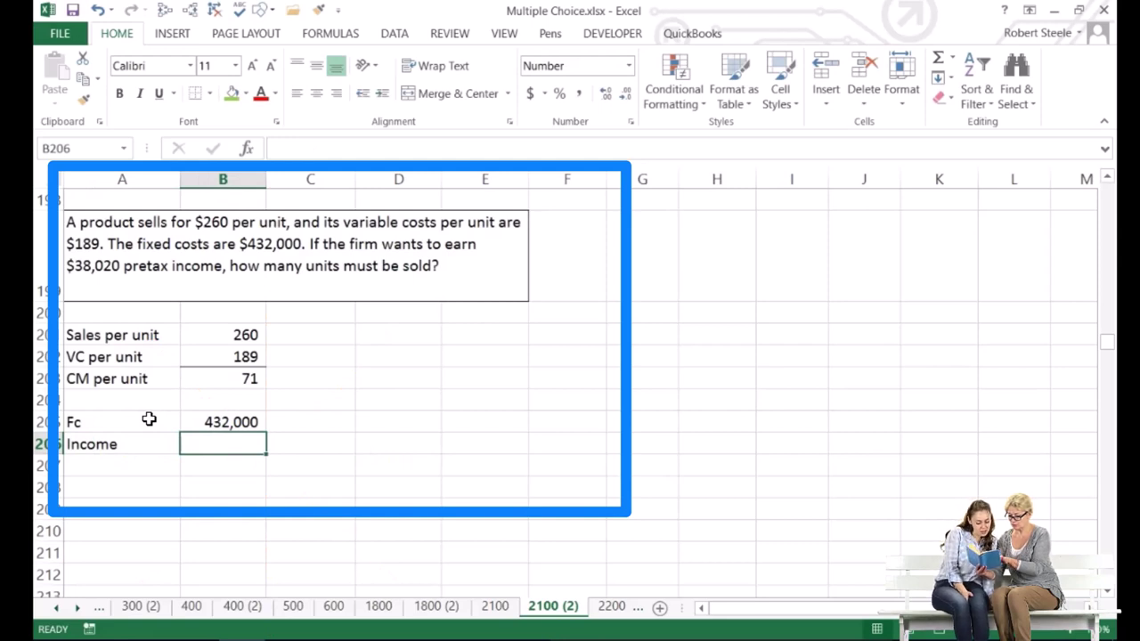
text(38)
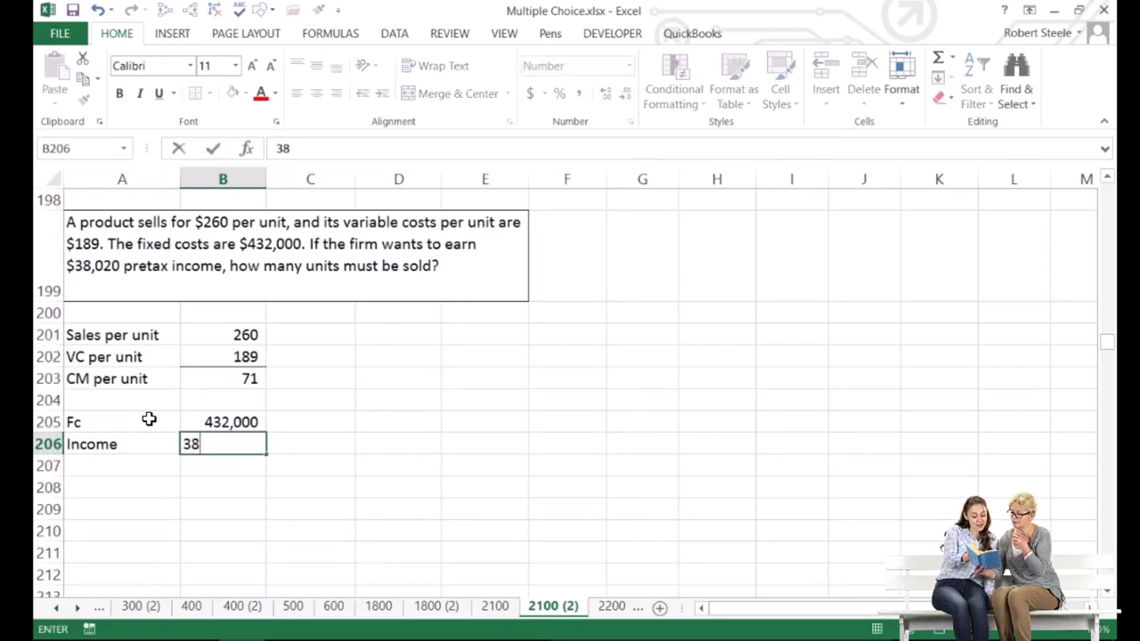
text(,020)
key(Return)
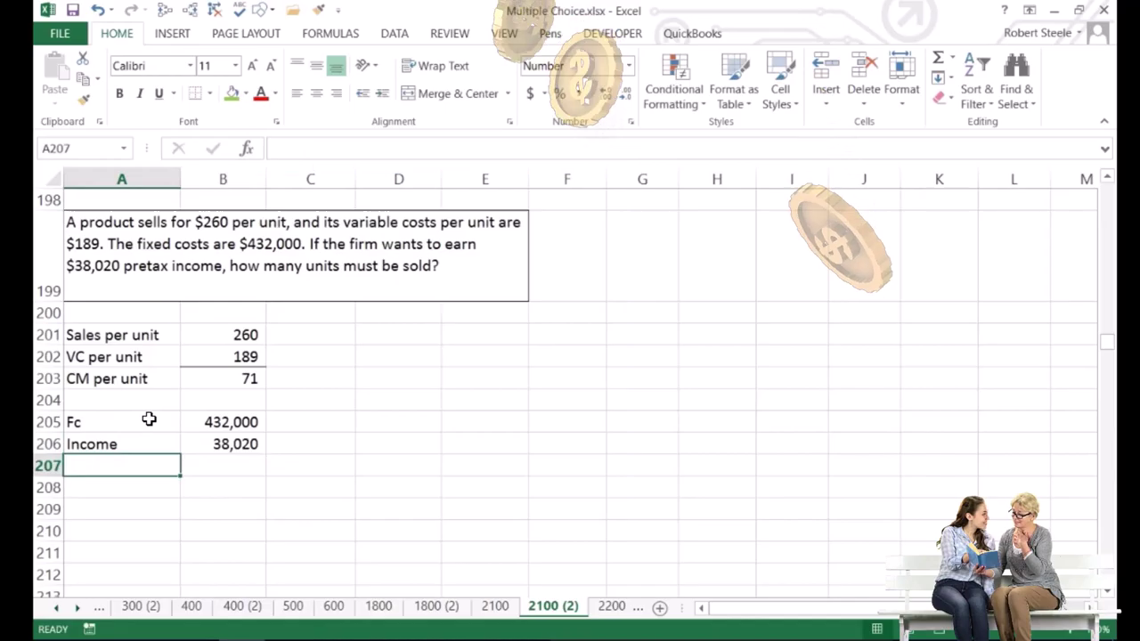
Total them in B207 with =B205+B206, giving 470,020
key(Tab)
key(Left)
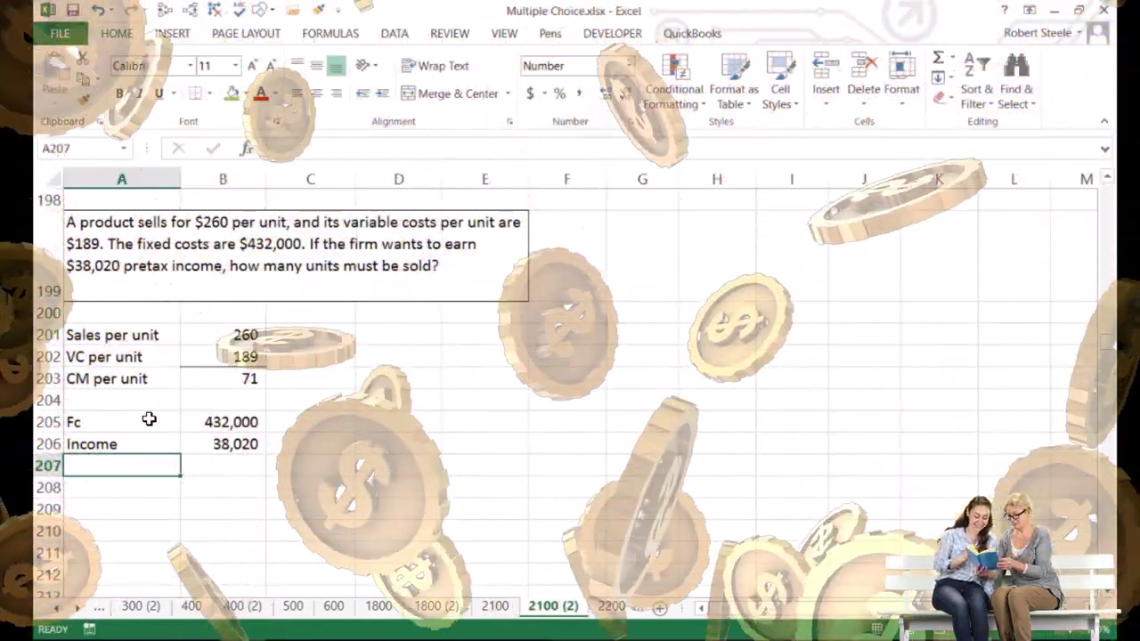
key(Right)
text(=)
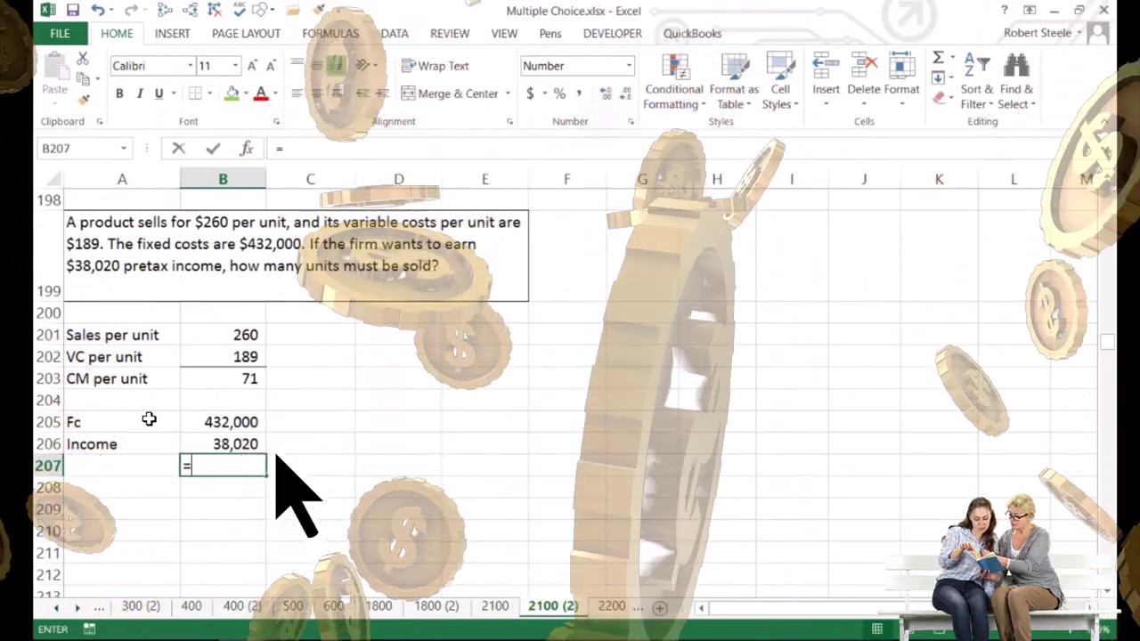
key(Up)
key(Up)
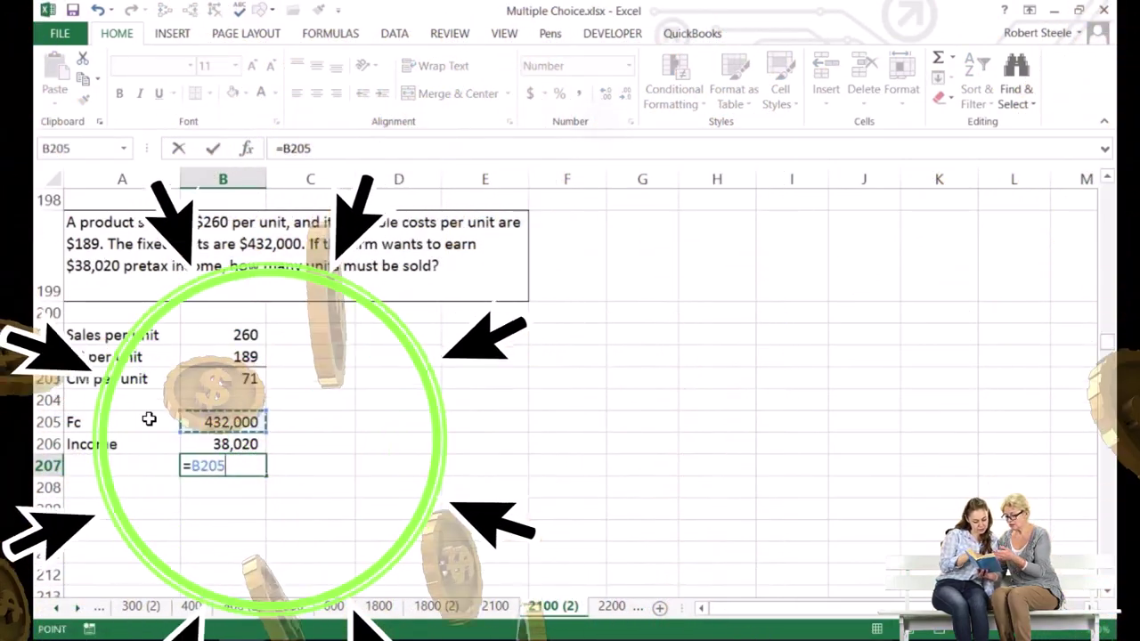
text(+)
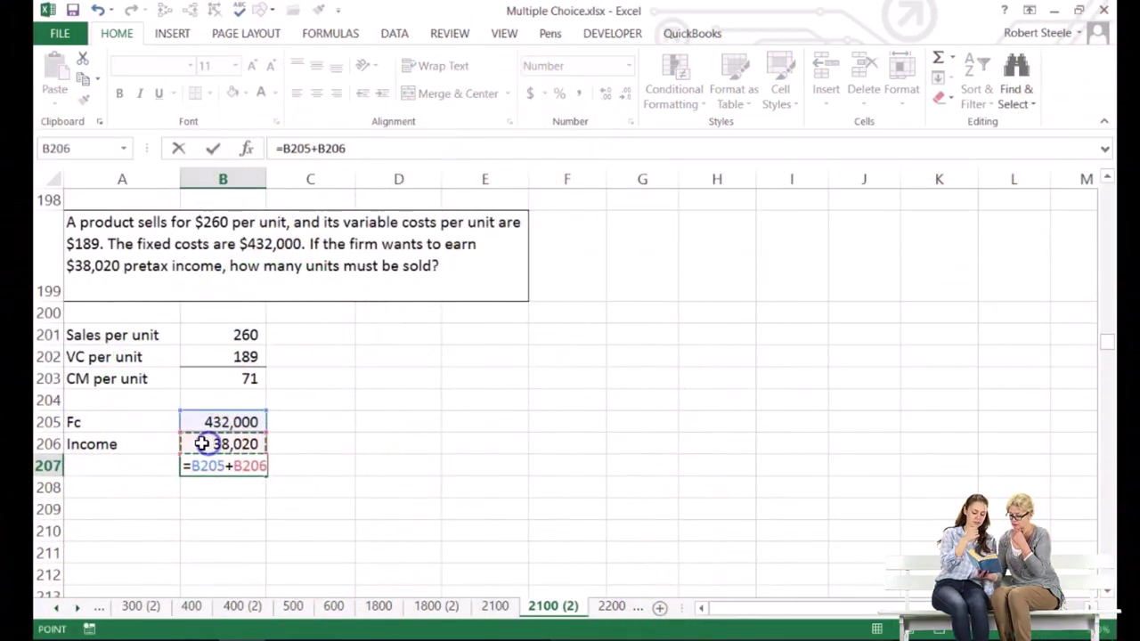
key(Return)
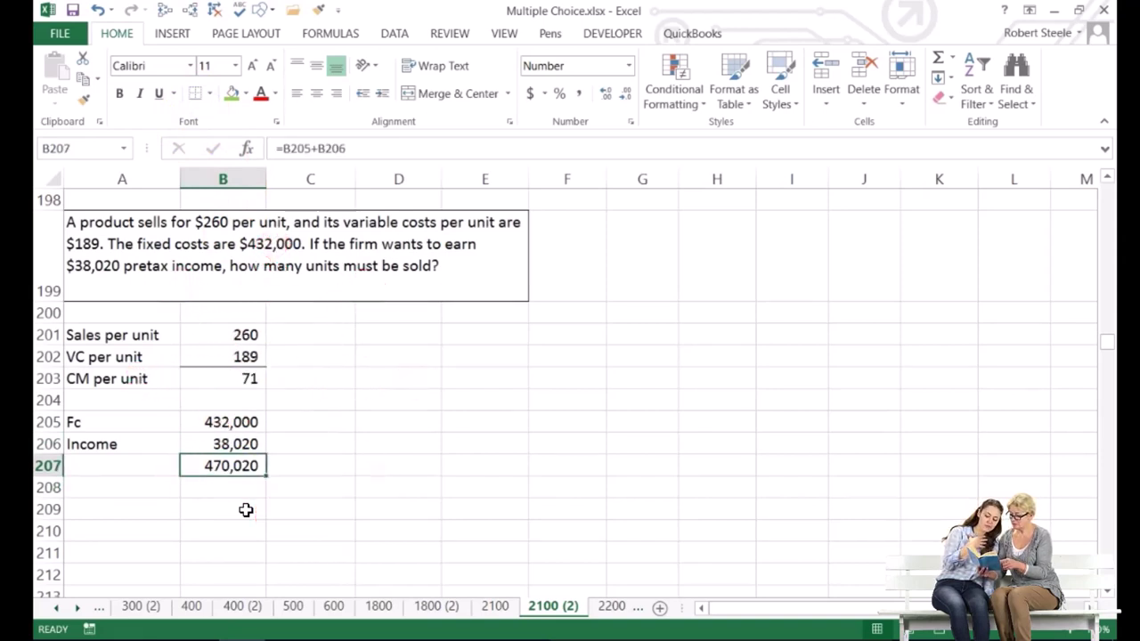
Link A208 to the CM per unit label and B208 to the 71 margin
key(Down)
key(Left)
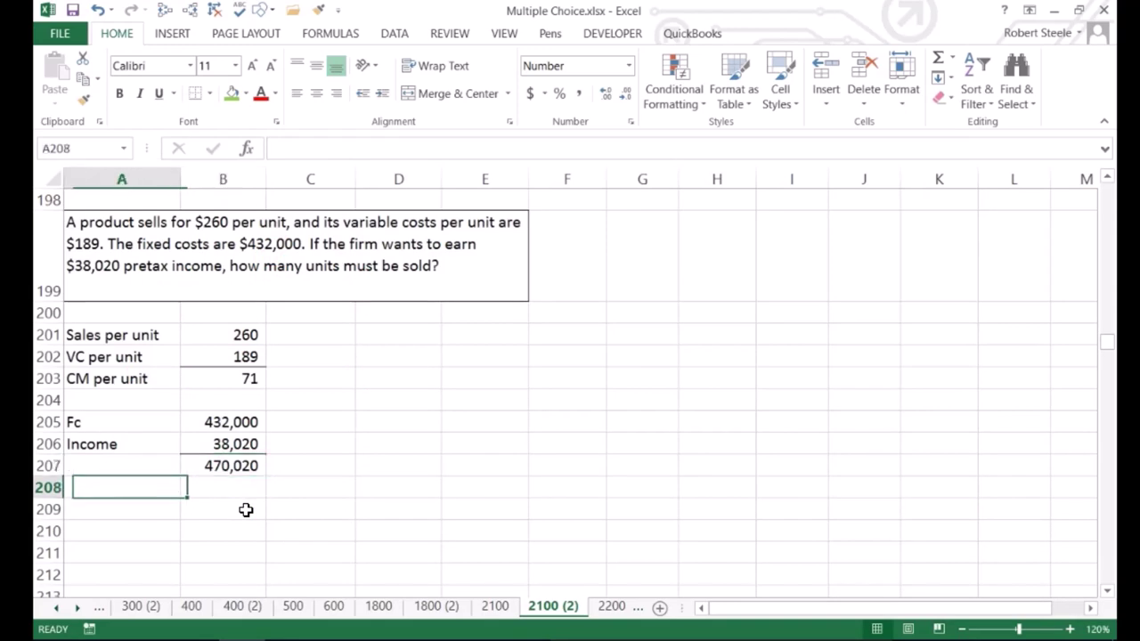
text(=)
key(Up)
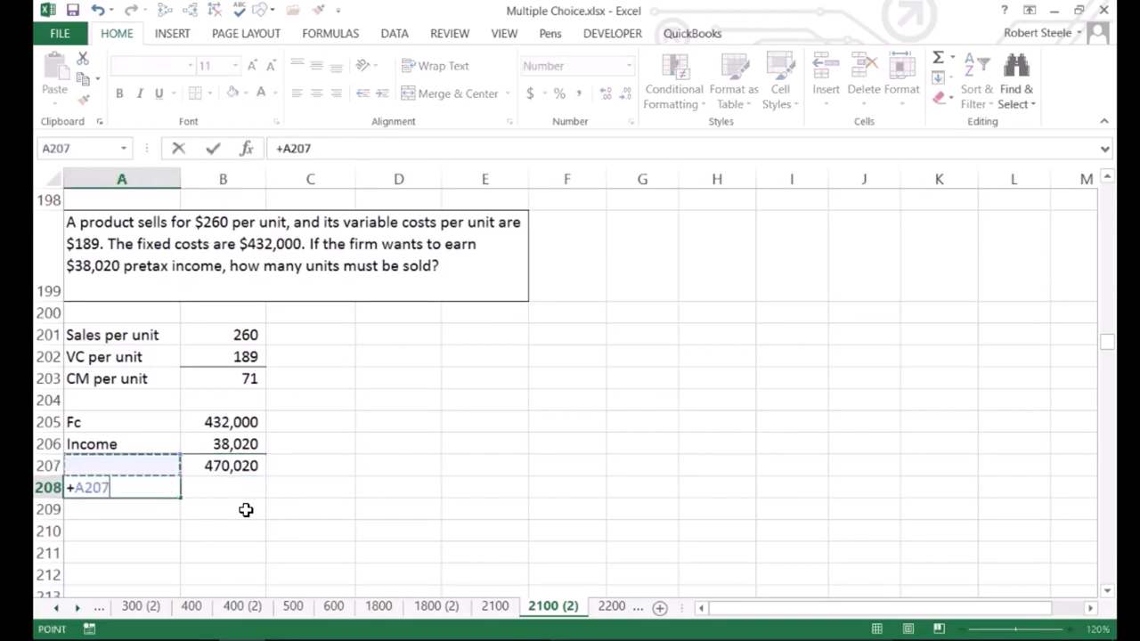
key(Up)
key(Up)
key(Up)
key(Up)
key(Tab)
text(+)
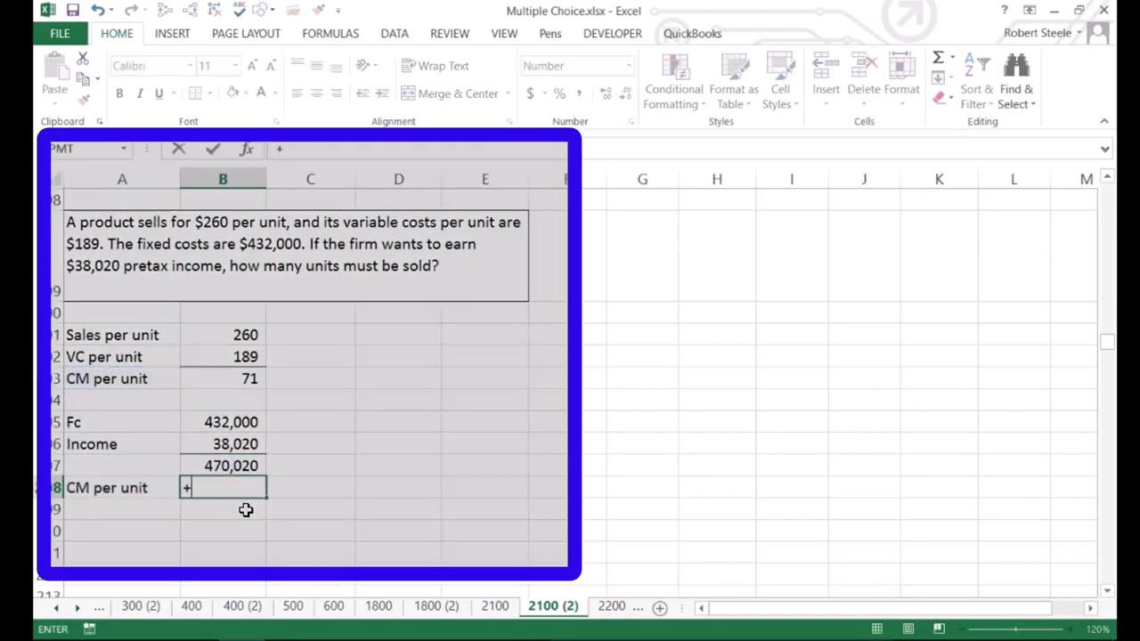
key(Return)
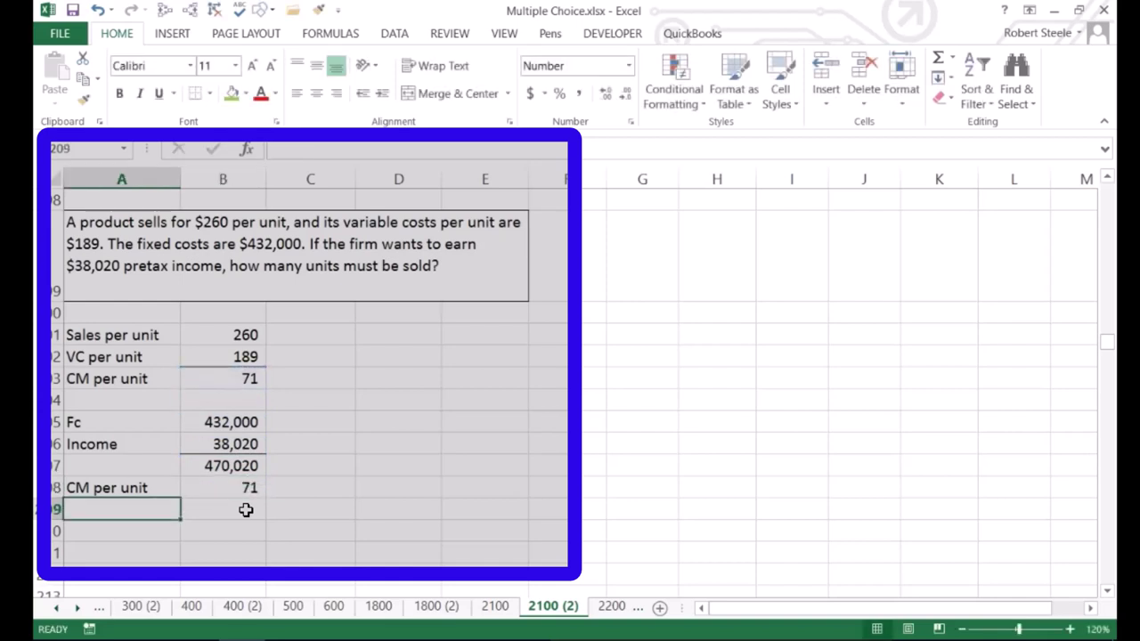
click(242, 488)
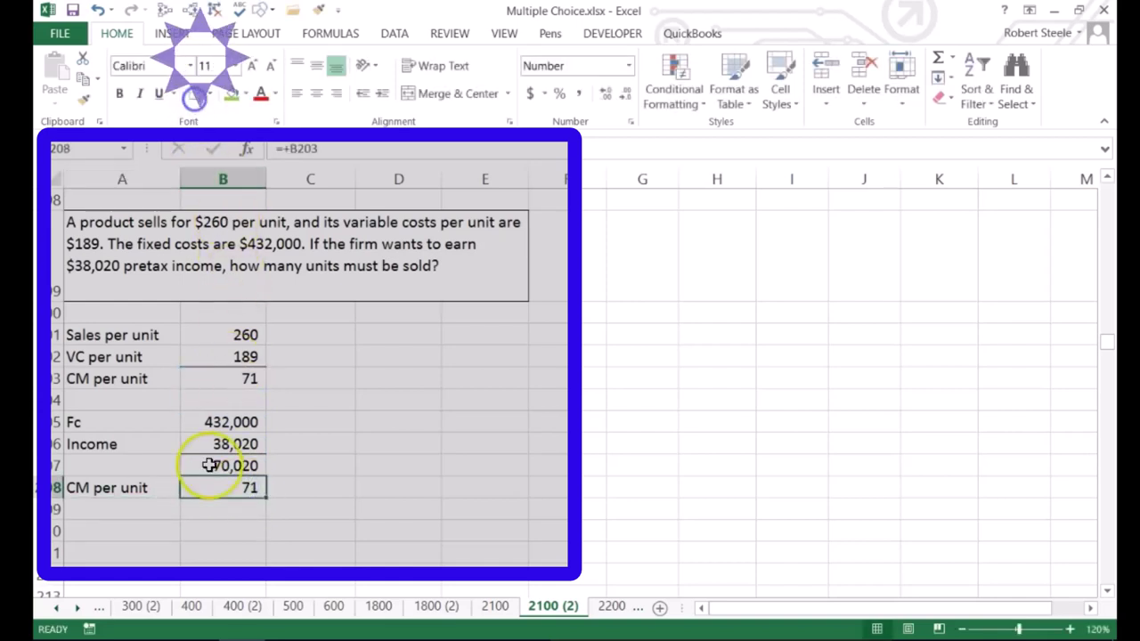
Divide 470,020 by 71 in B209 to get 6,620 units
click(218, 511)
text(=)
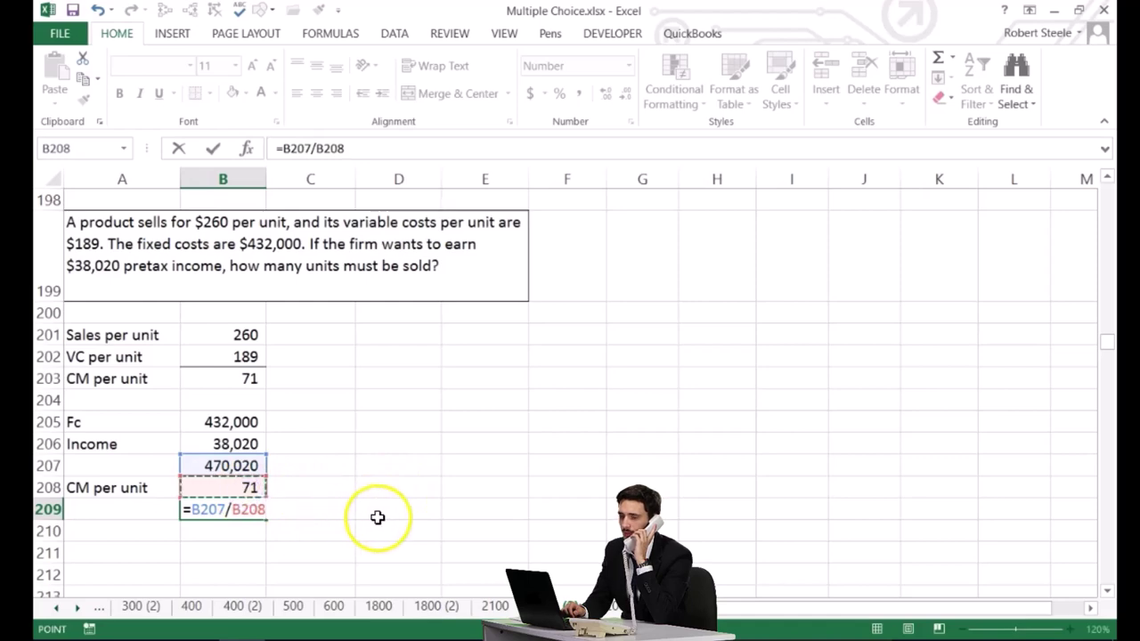
key(Return)
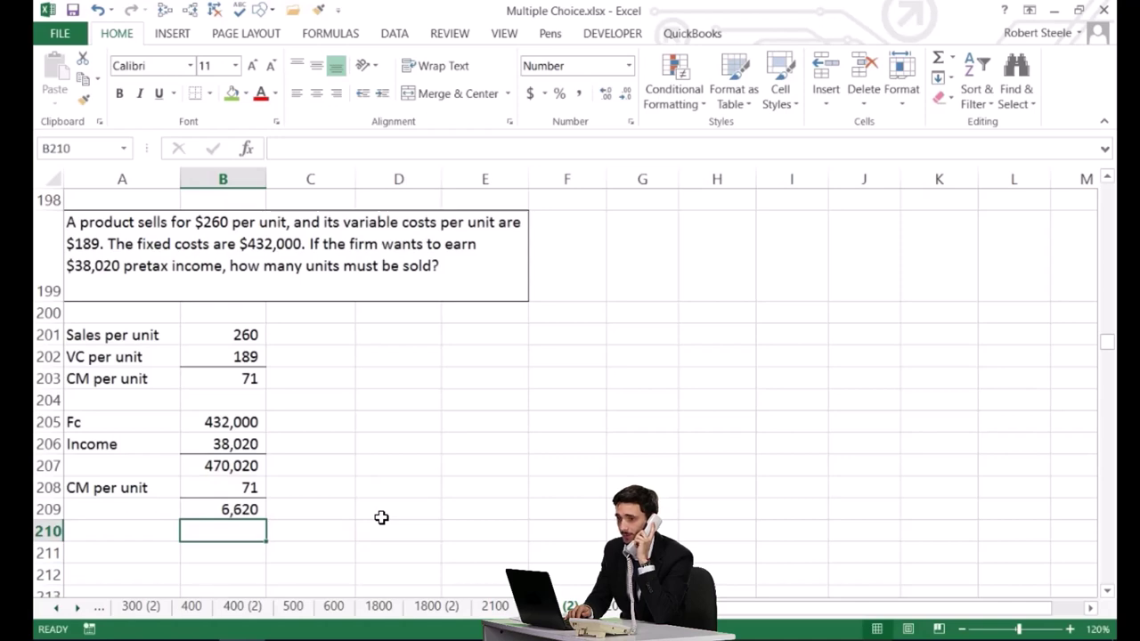
Enter the 260 price in C209 and multiply it by the 6,620 units in D209
click(326, 513)
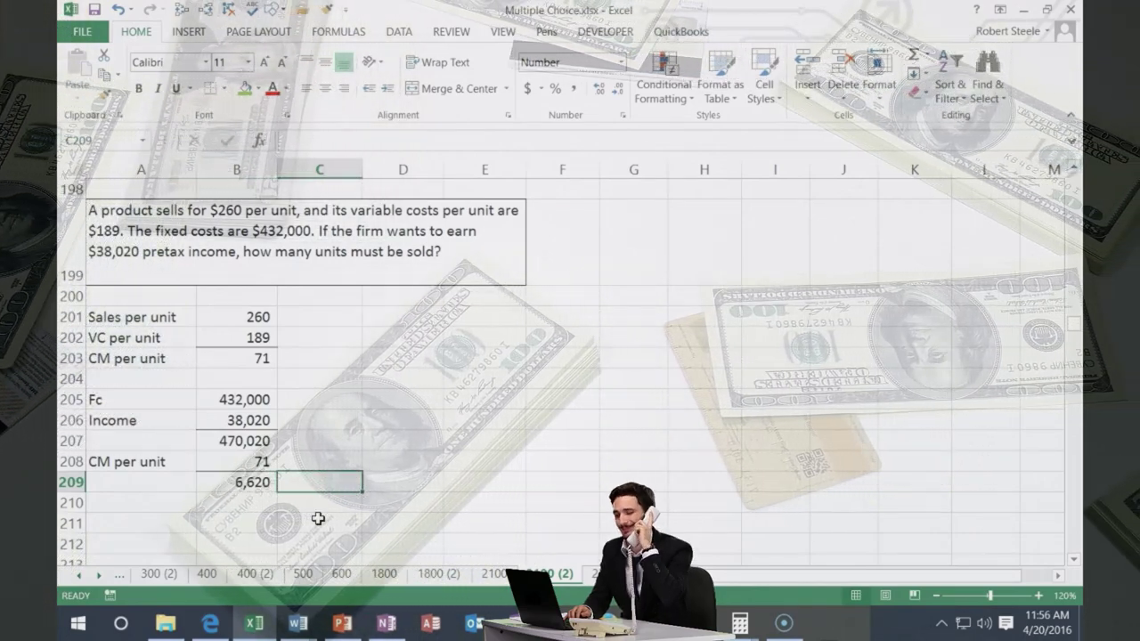
text(260)
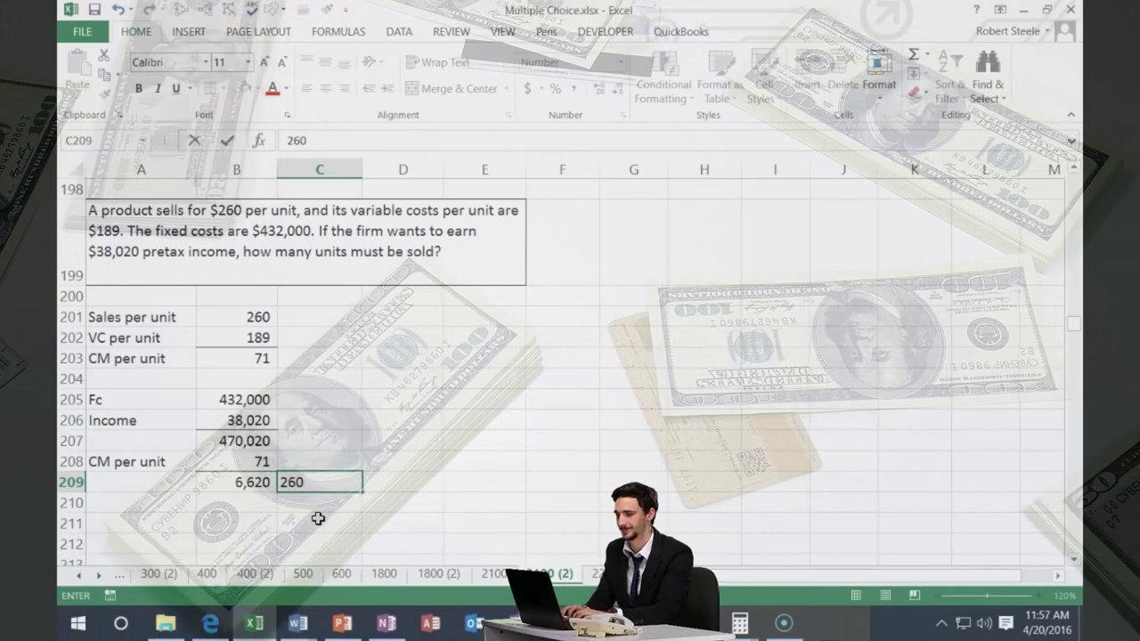
key(Tab)
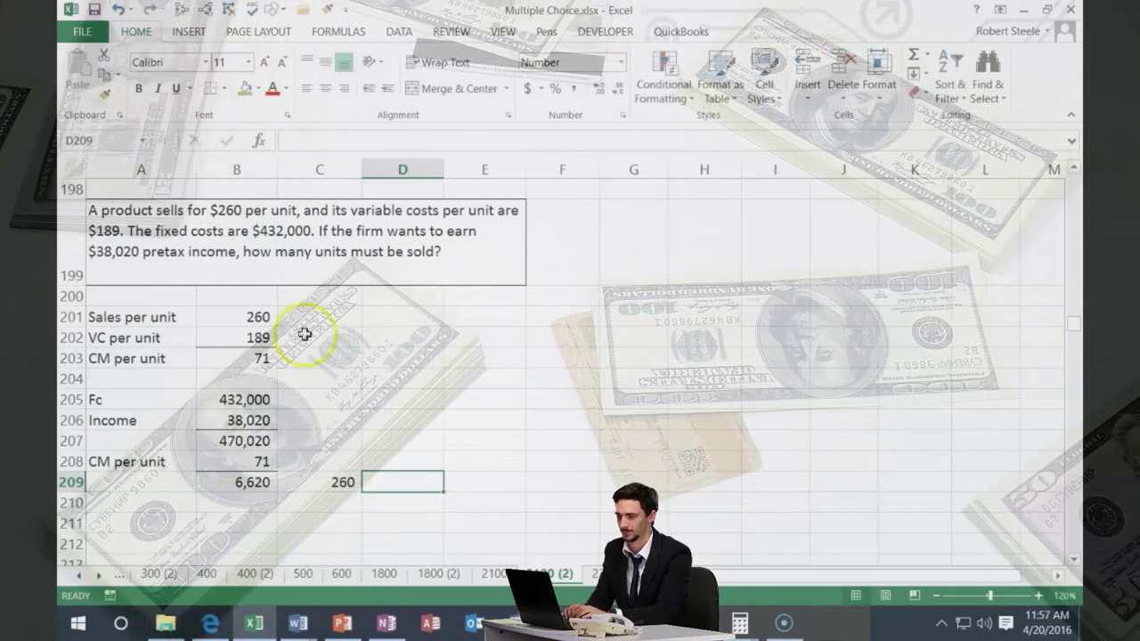
text(=)
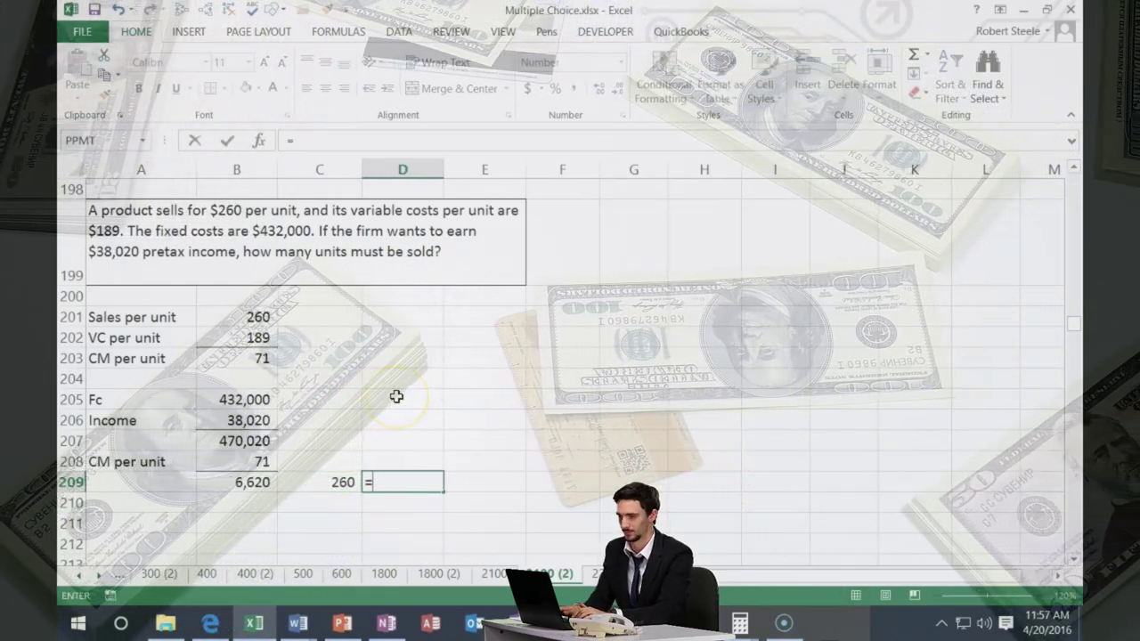
click(252, 480)
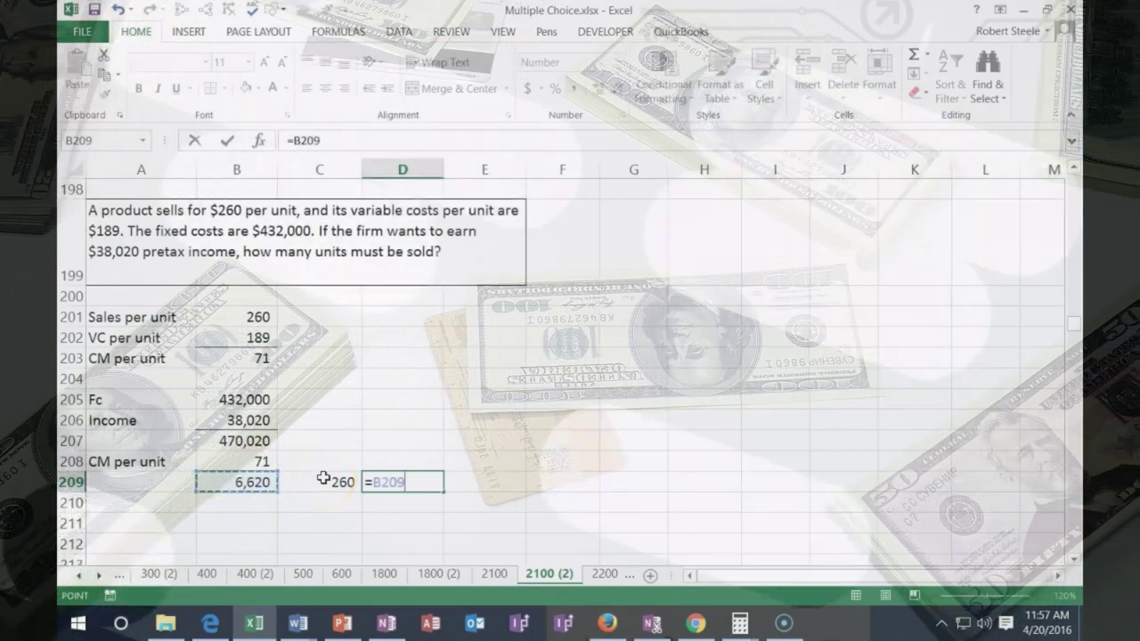
text(*)
click(324, 478)
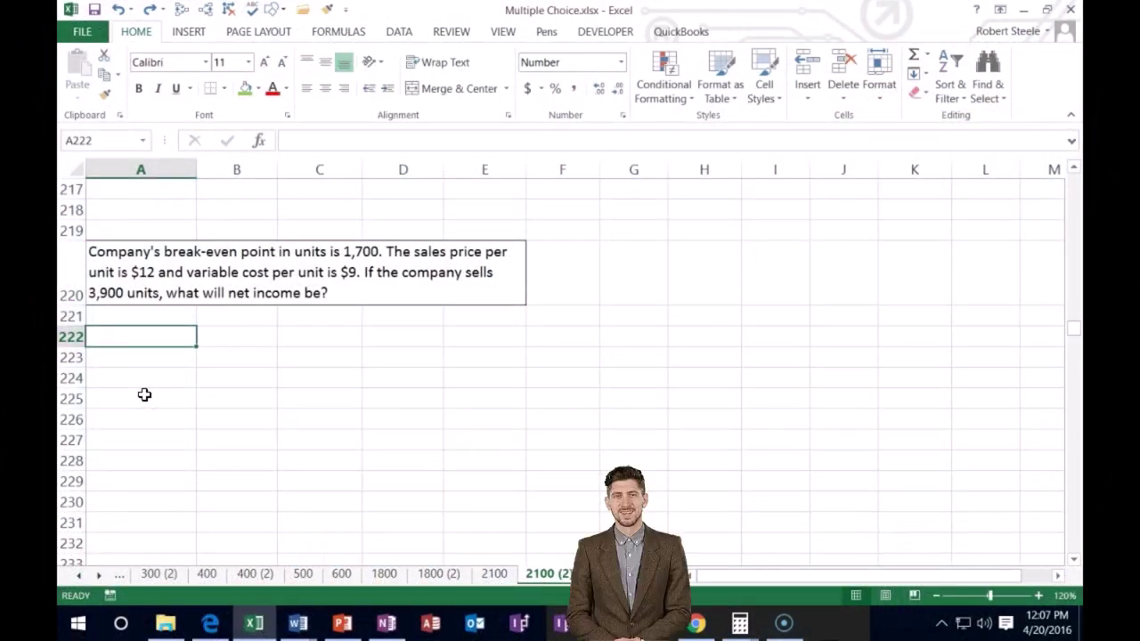
key(Up)
key(Right)
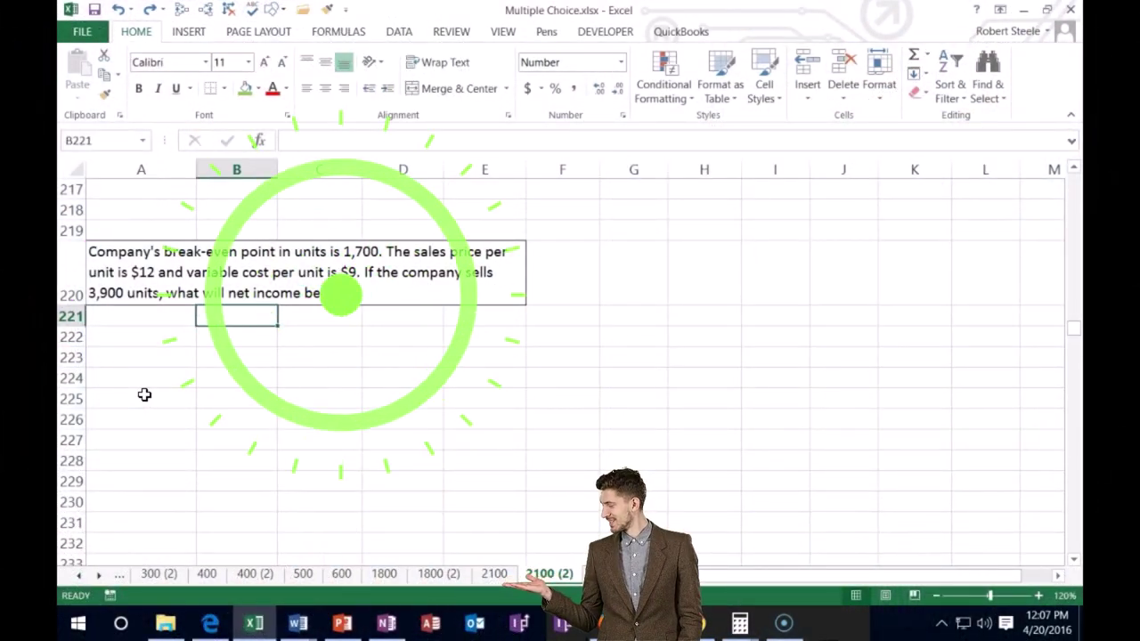
Type the headers Unit, sale cost and Total in B221:D221
text(Unit)
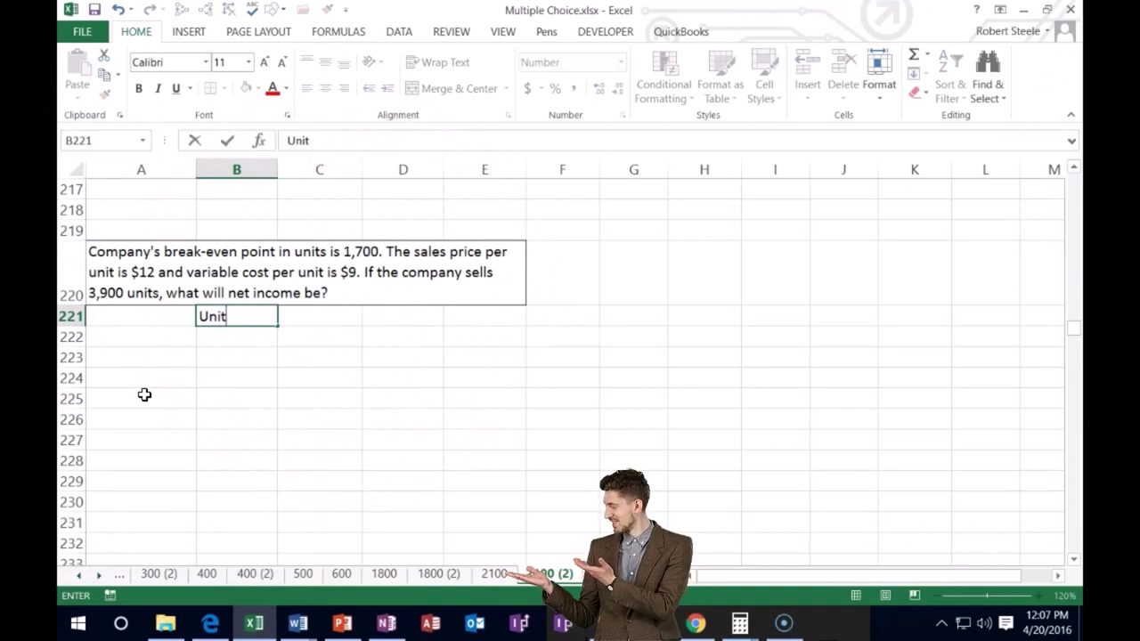
key(Tab)
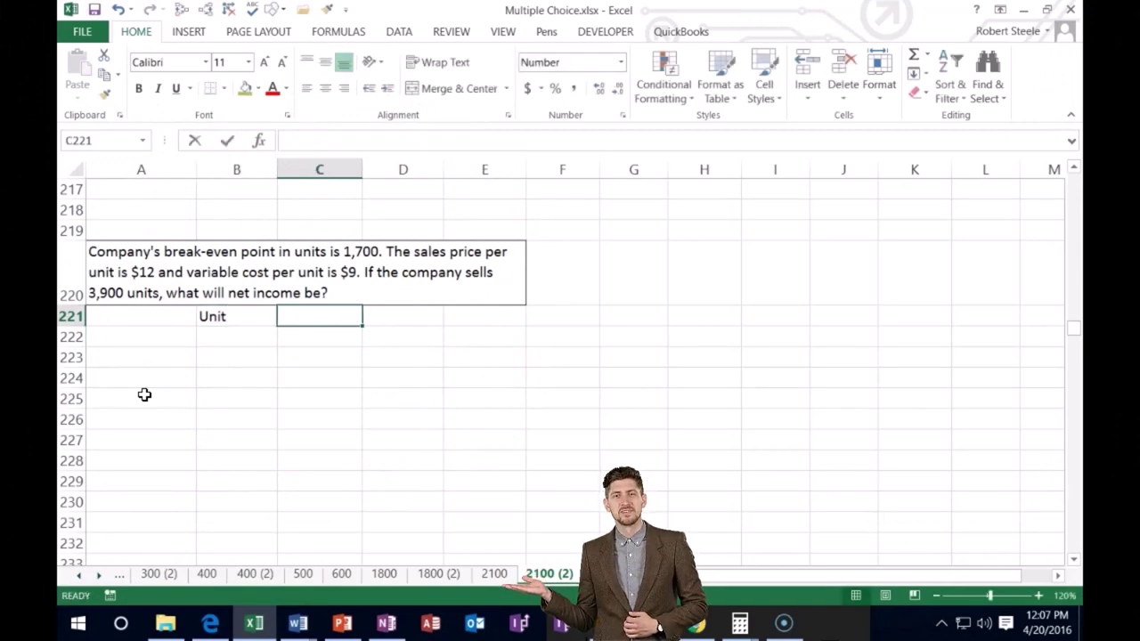
text(c)
key(BackSpace)
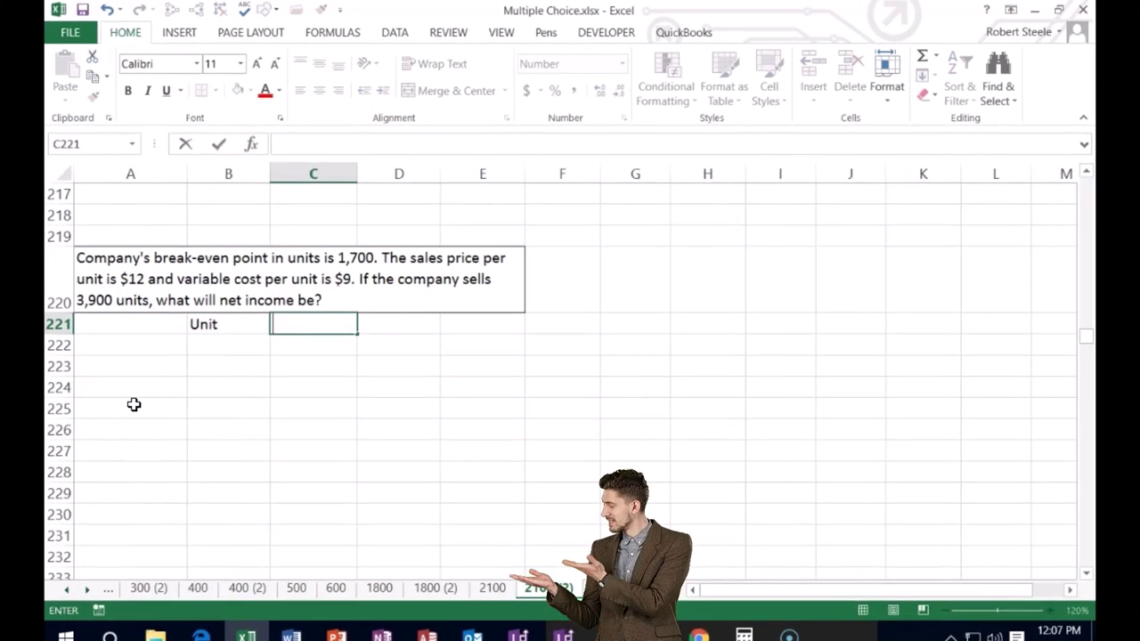
text(sale cost)
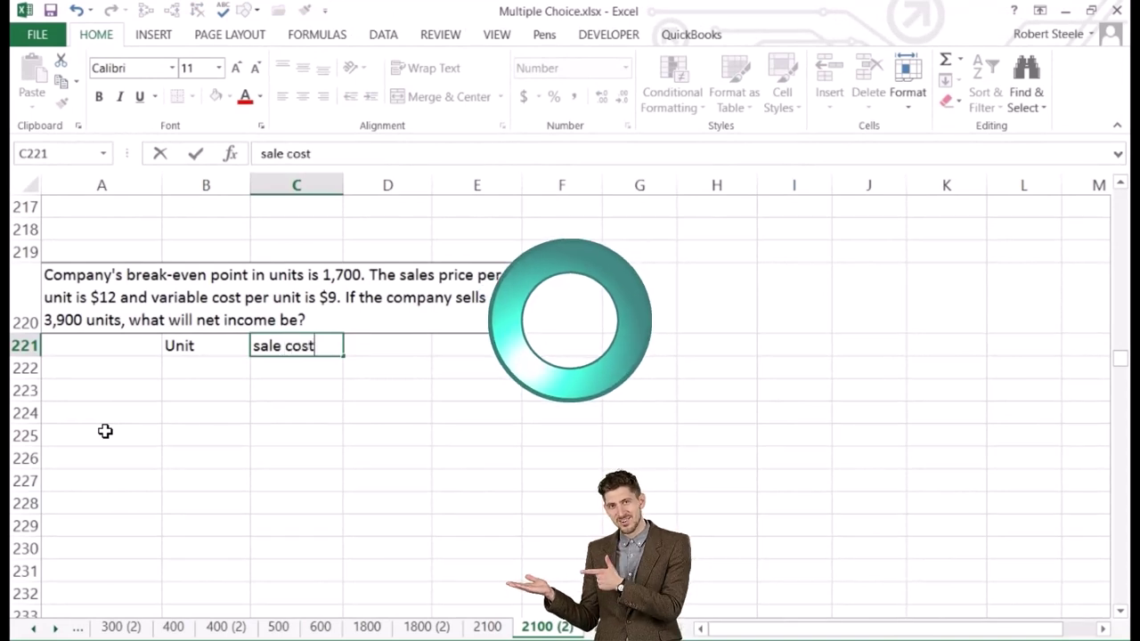
key(Tab)
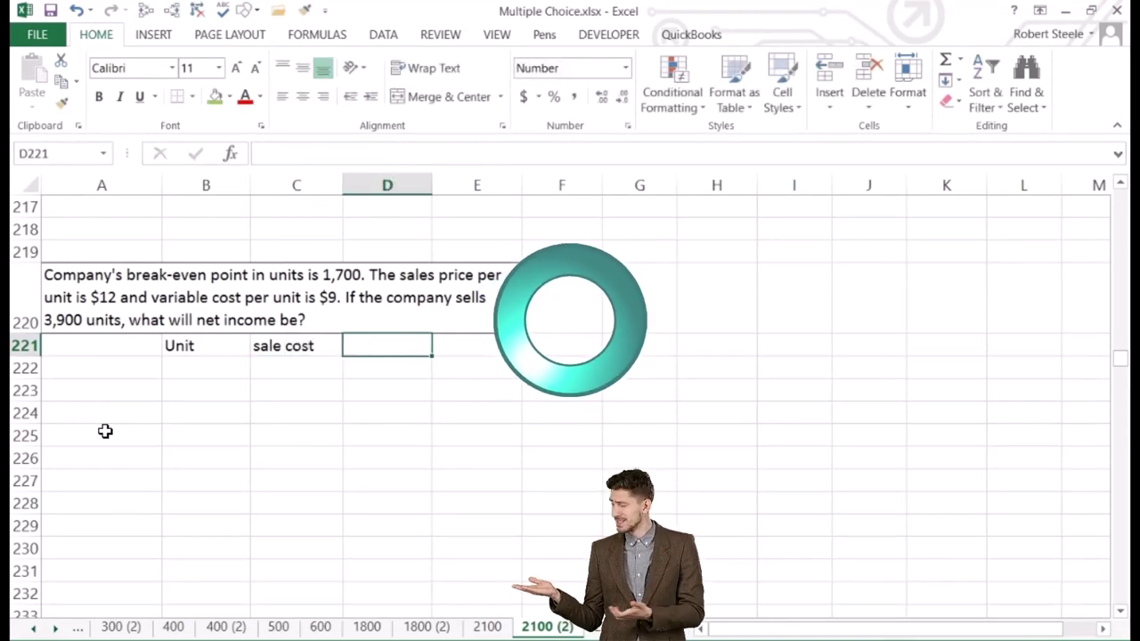
text(Total)
key(Return)
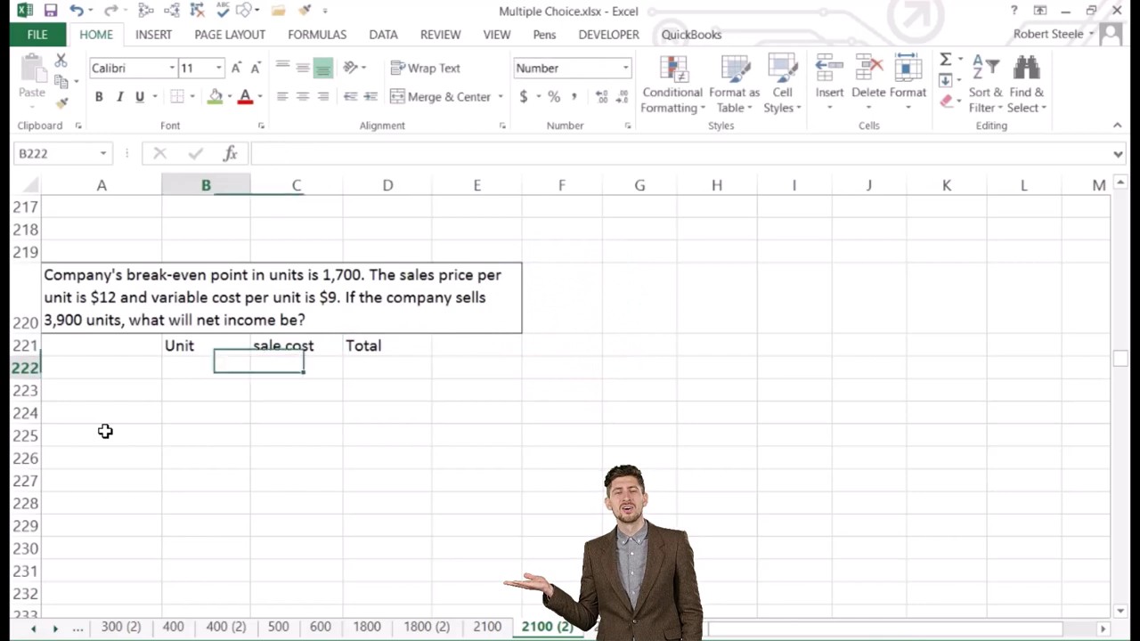
Make the B221:D221 headers bold and centred
drag(195, 348, 357, 348)
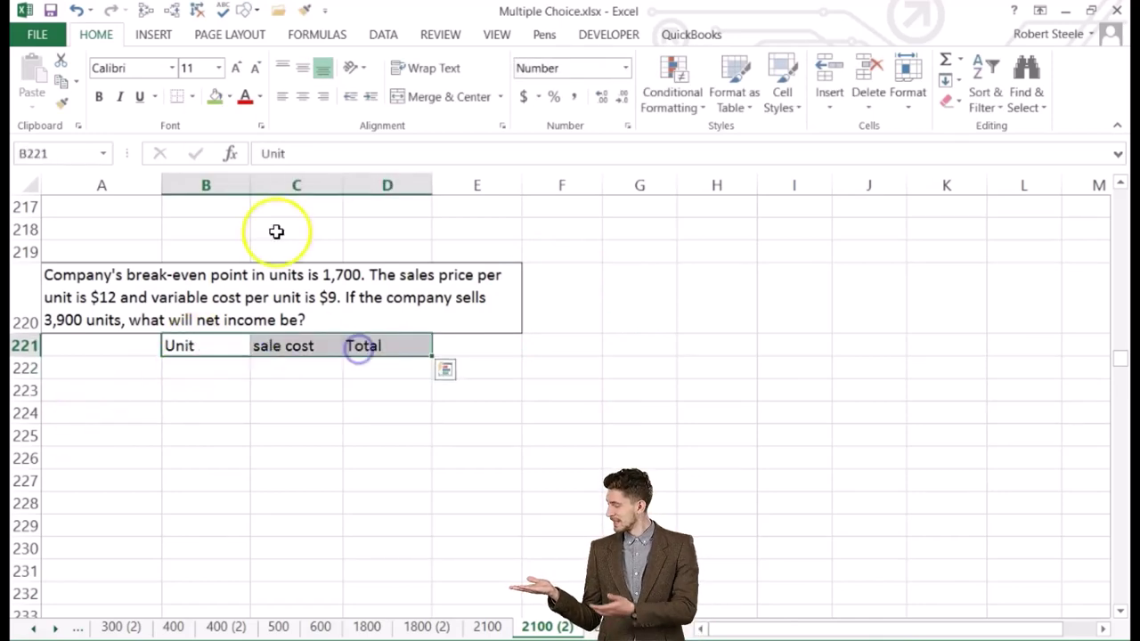
click(104, 96)
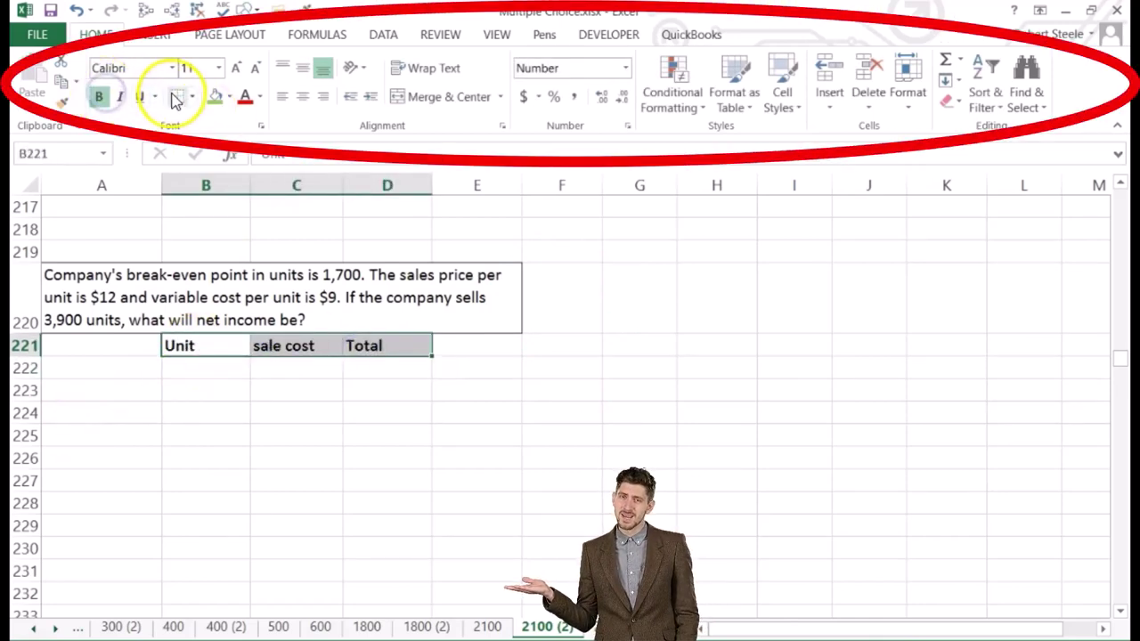
click(302, 96)
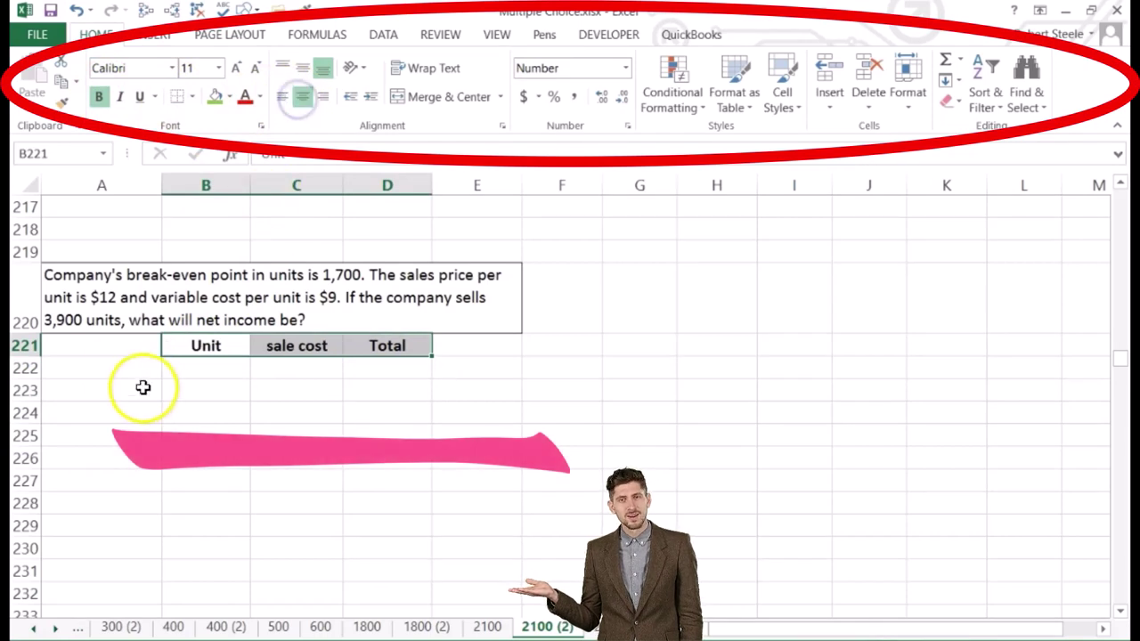
click(115, 368)
Fill the Sales row with 3,900 units at 12 and a =B222*C222 total of 46,800
text(Sales)
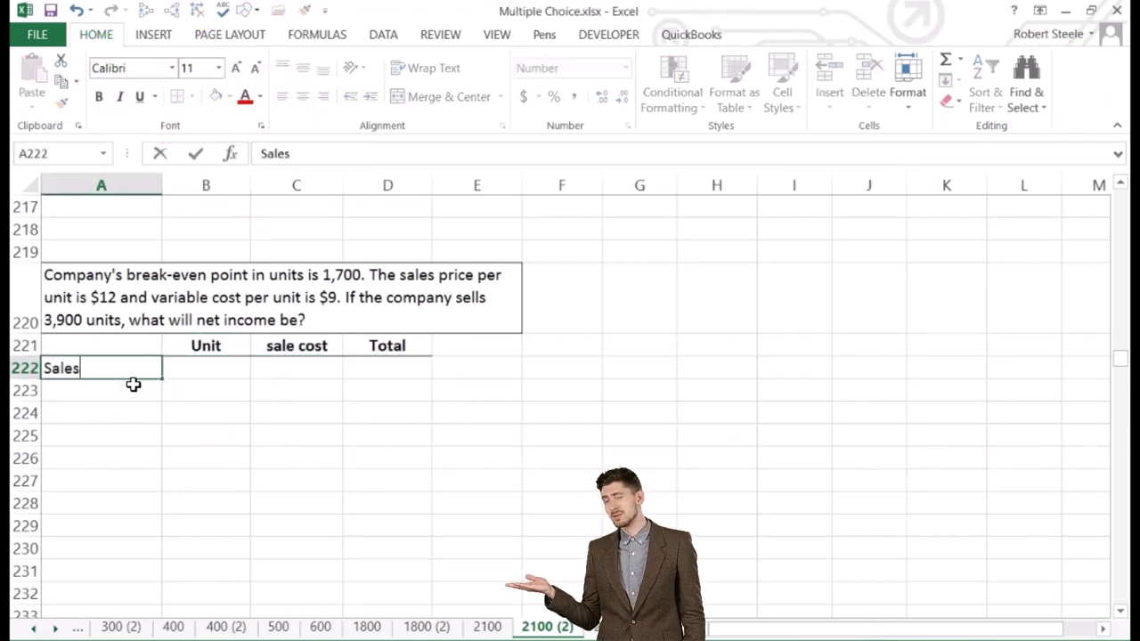
key(Tab)
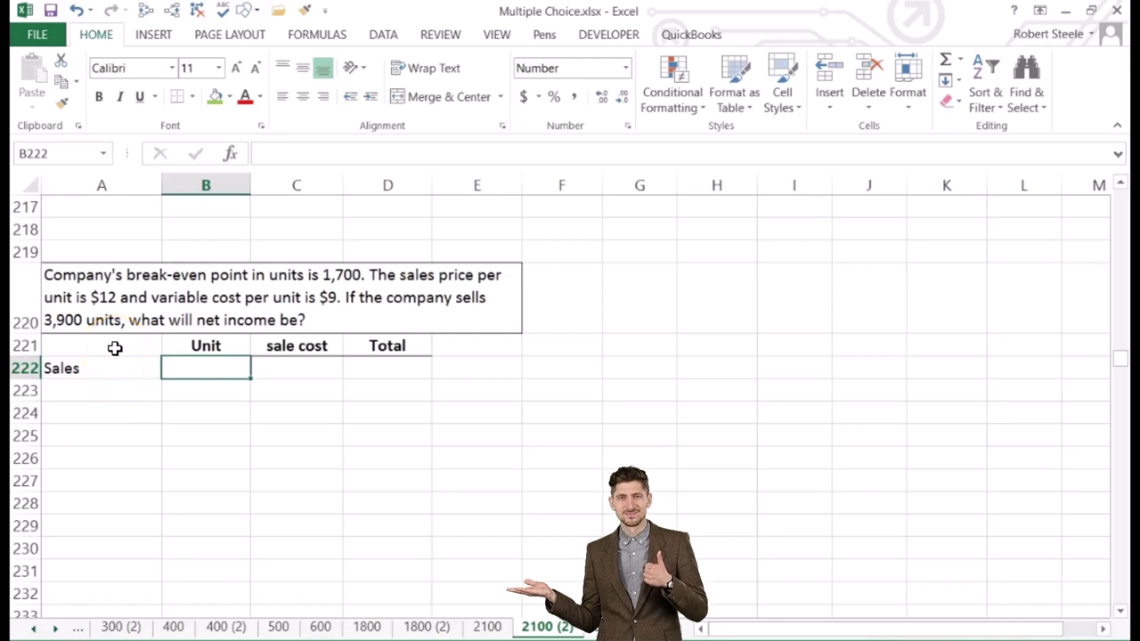
text(3900)
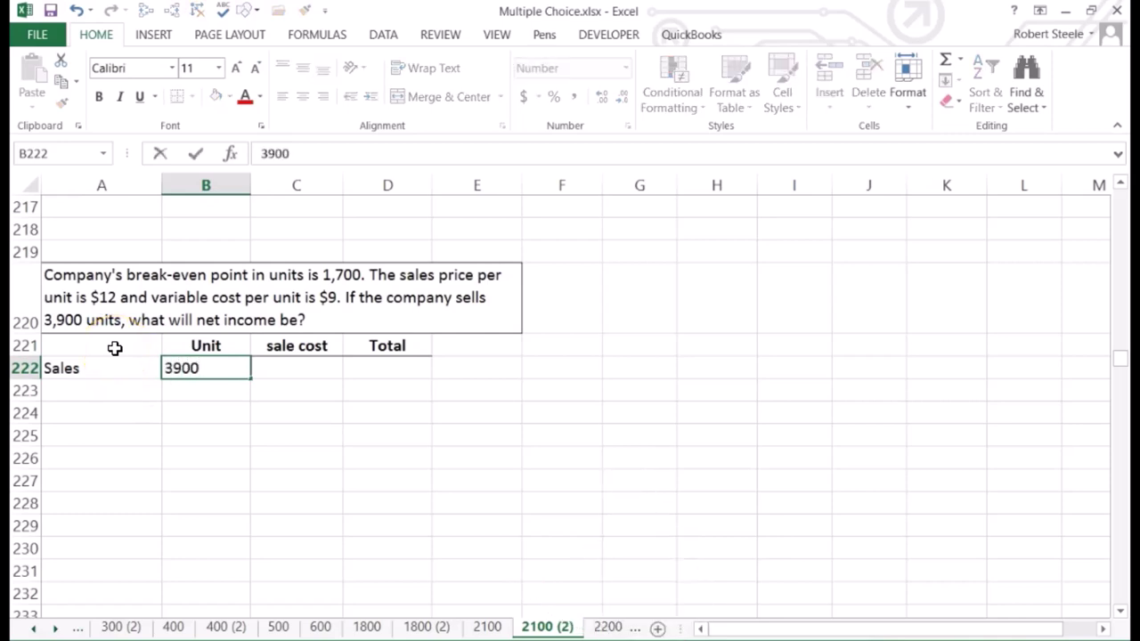
key(Tab)
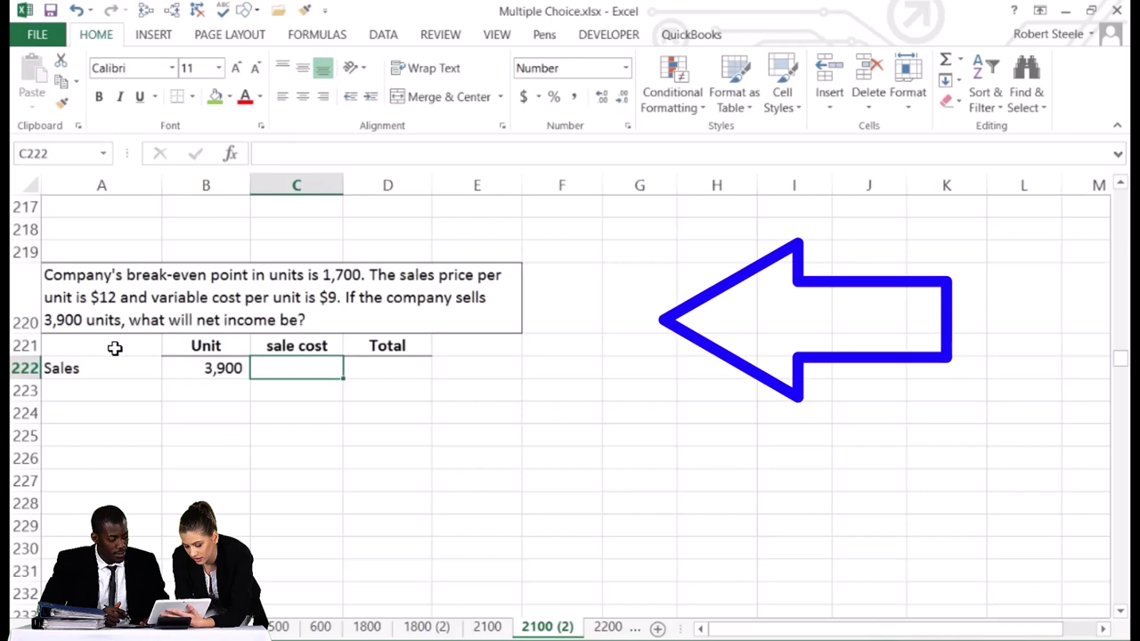
text(12)
key(Tab)
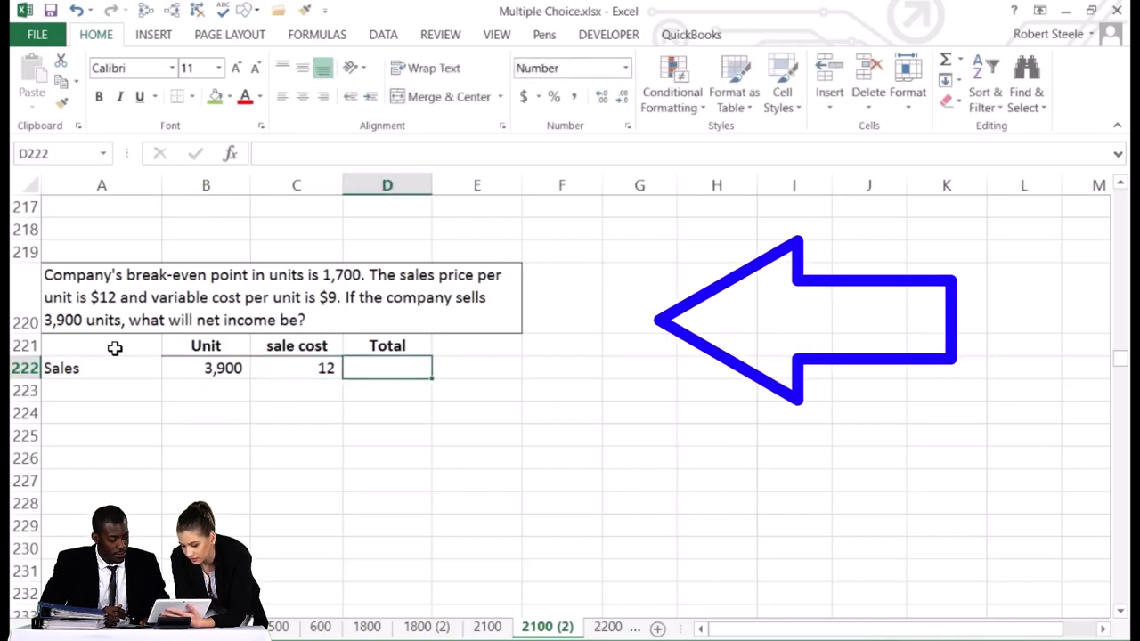
text(=)
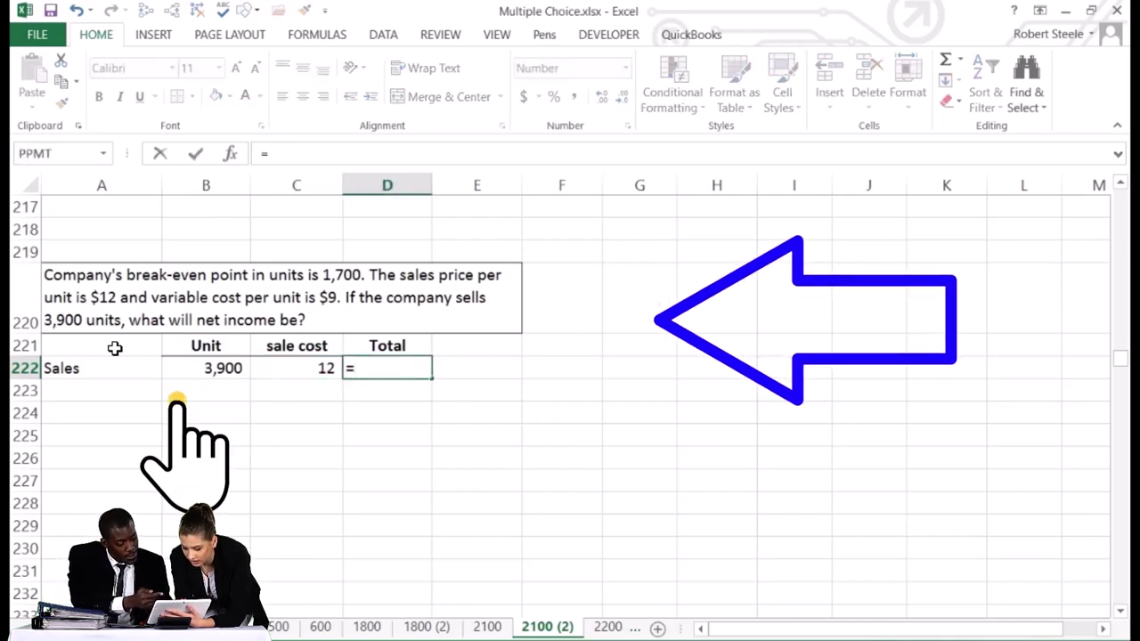
click(187, 367)
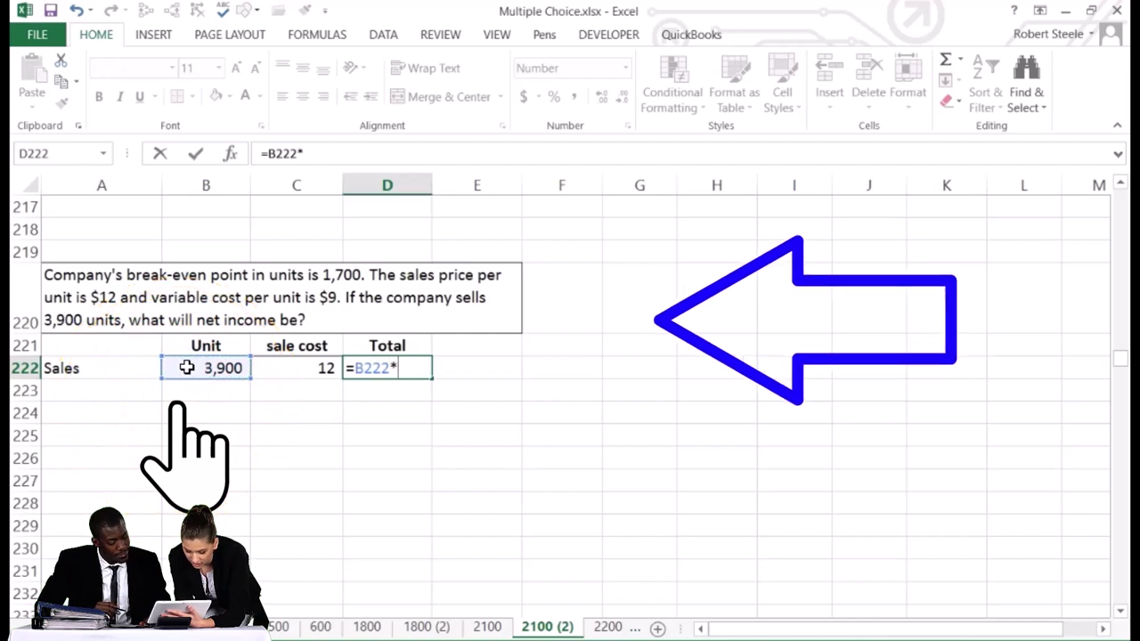
key(Return)
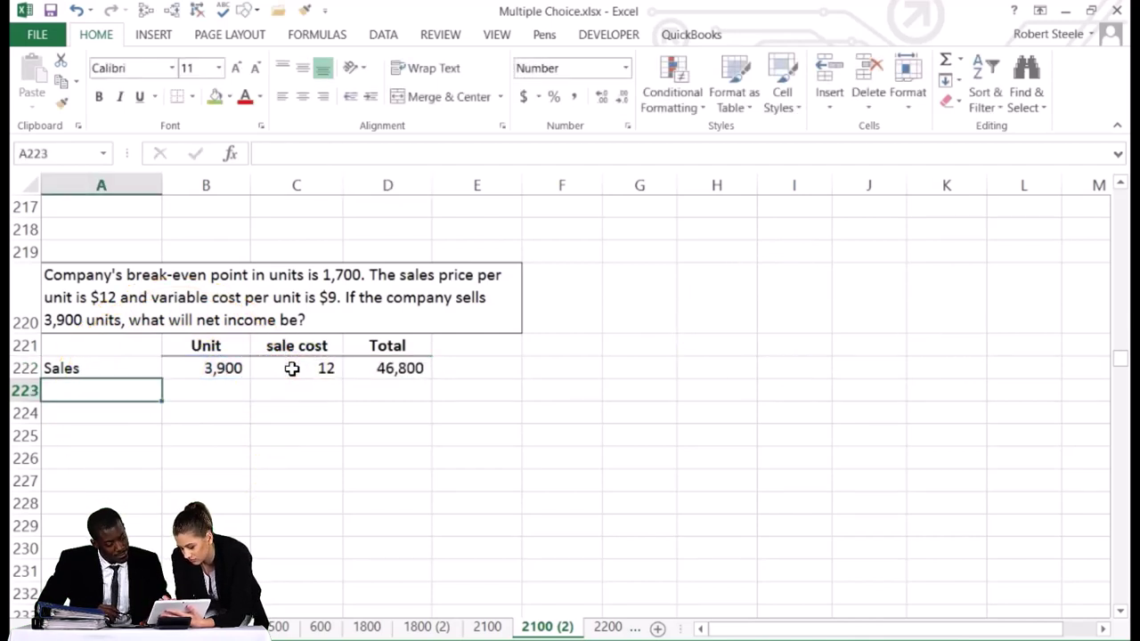
Add a VC row of 3,900 units at 9 with a =B223*C223 total of 35,100
text(VC)
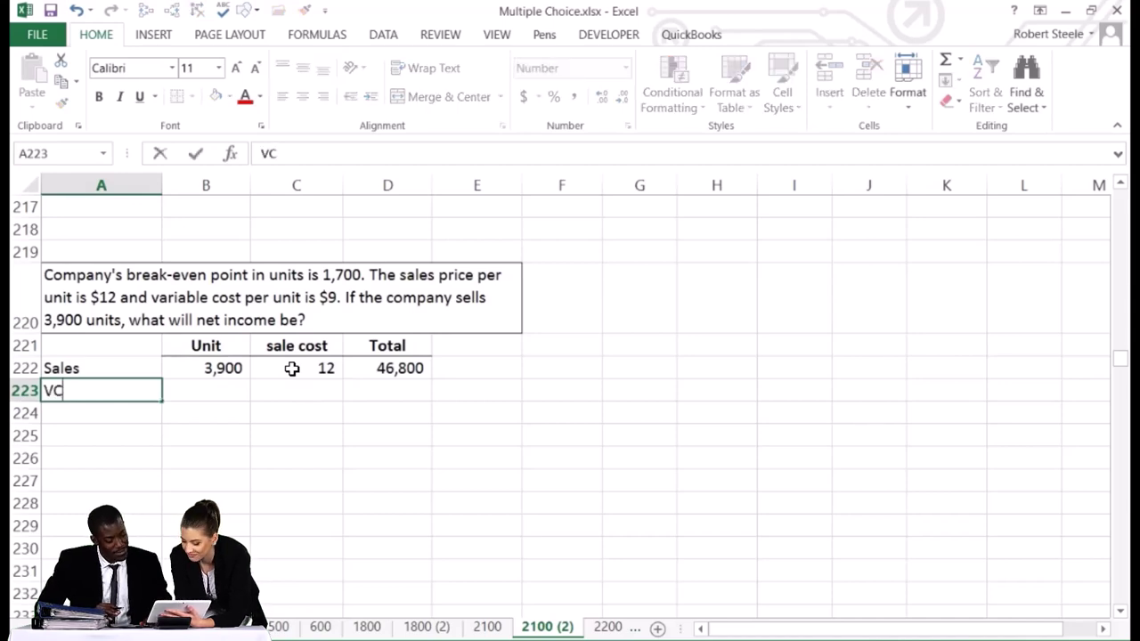
key(Tab)
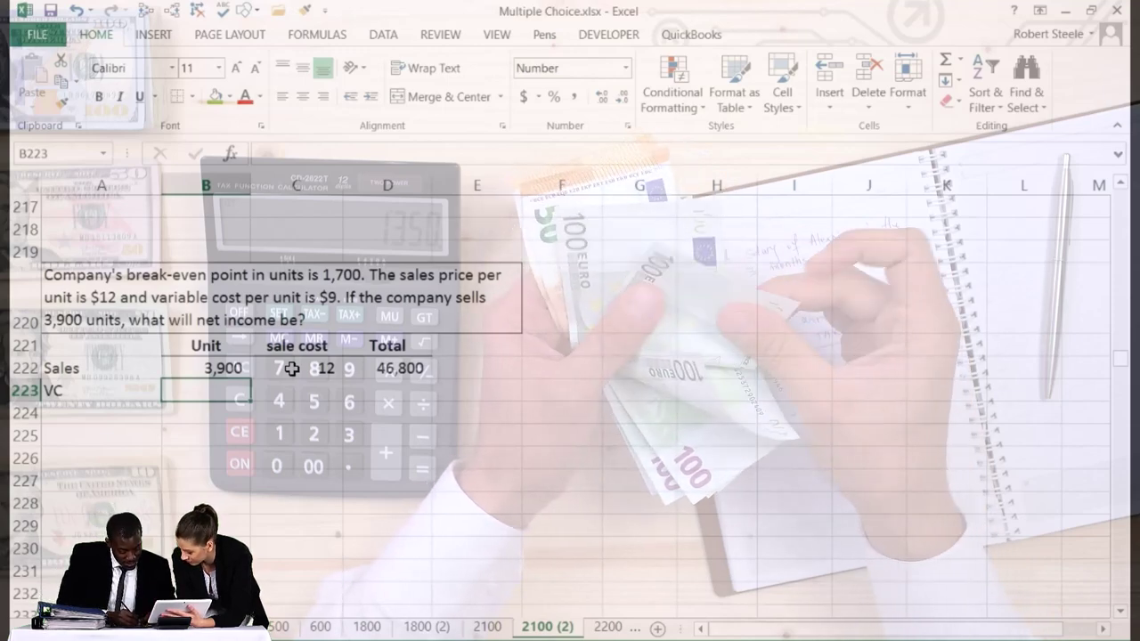
text(9)
key(BackSpace)
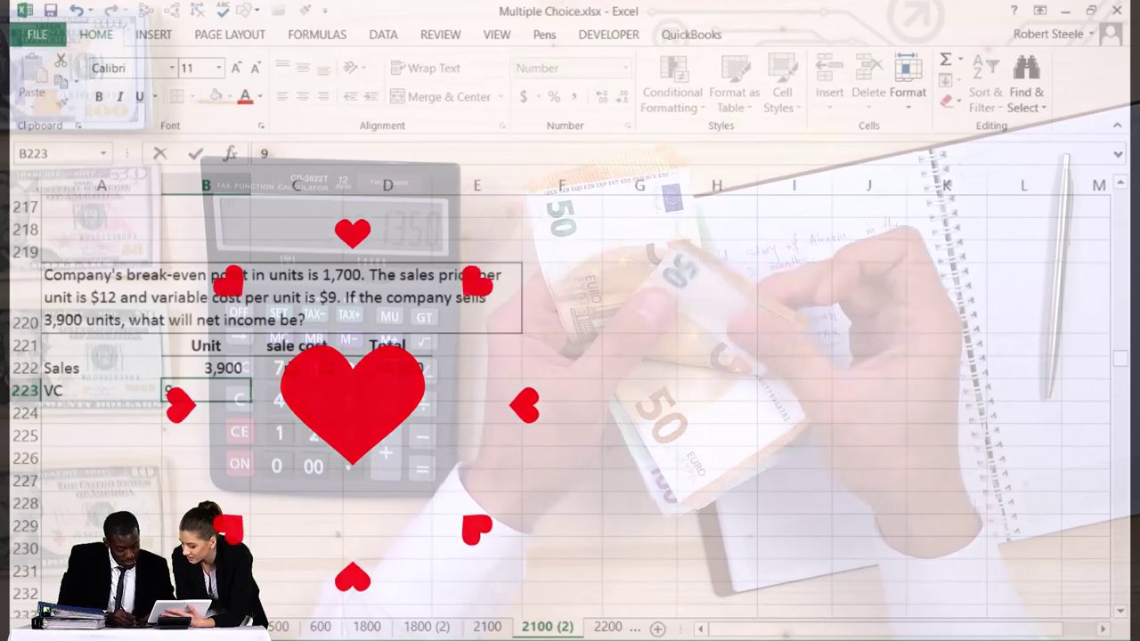
text(3900)
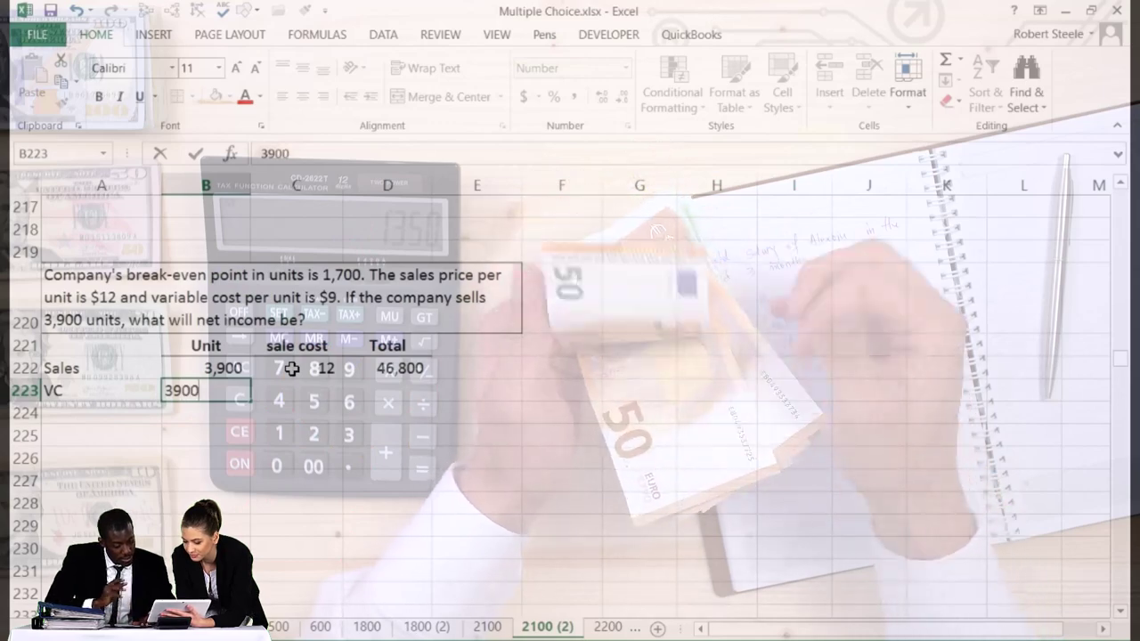
key(Tab)
text(9)
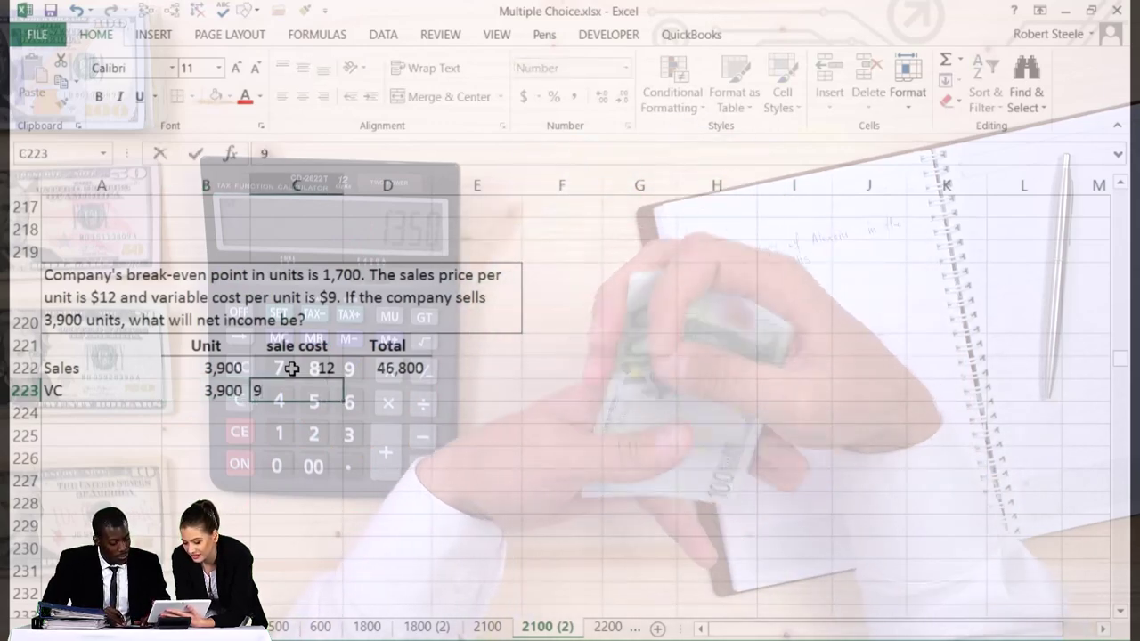
key(Tab)
text(=)
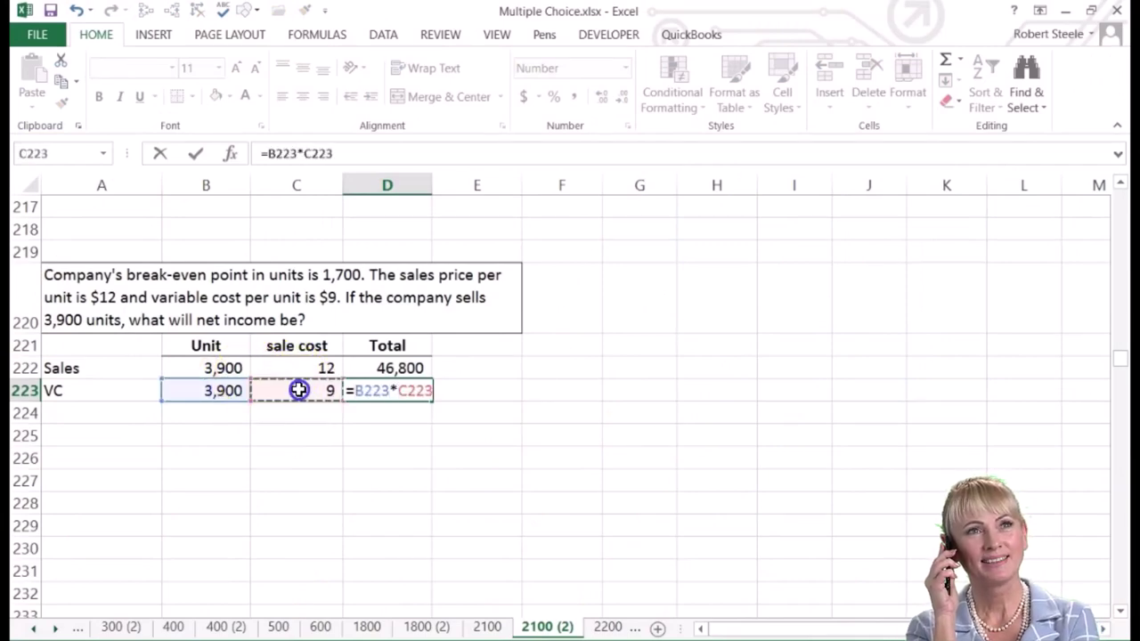
key(Return)
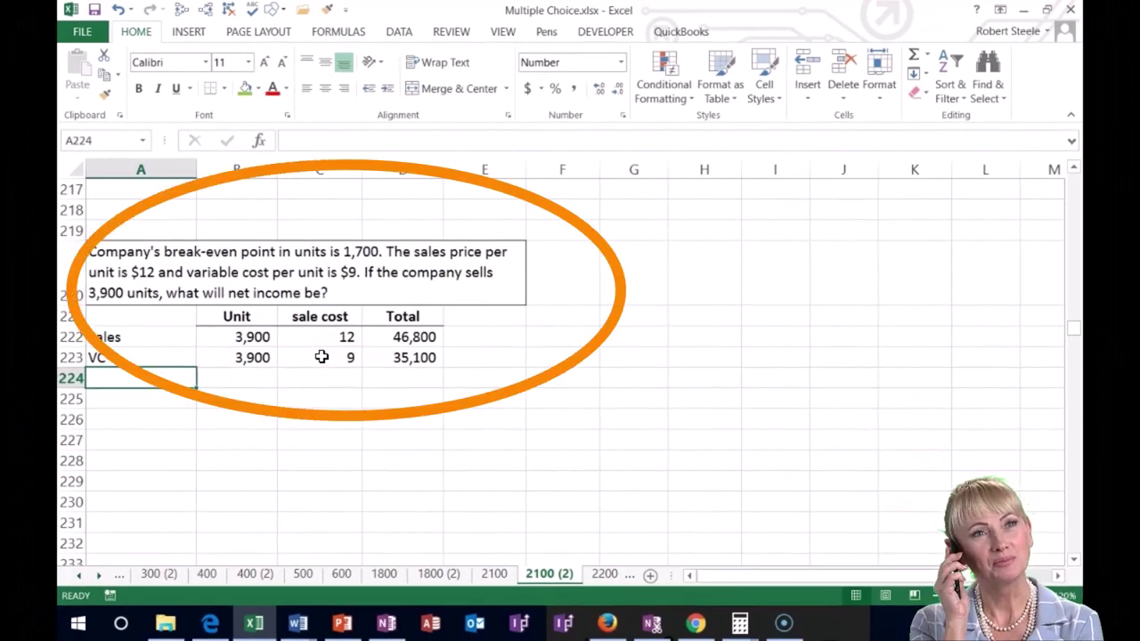
Start a CM row with 3,900 units and add a bottom border under the VC row
text(CM)
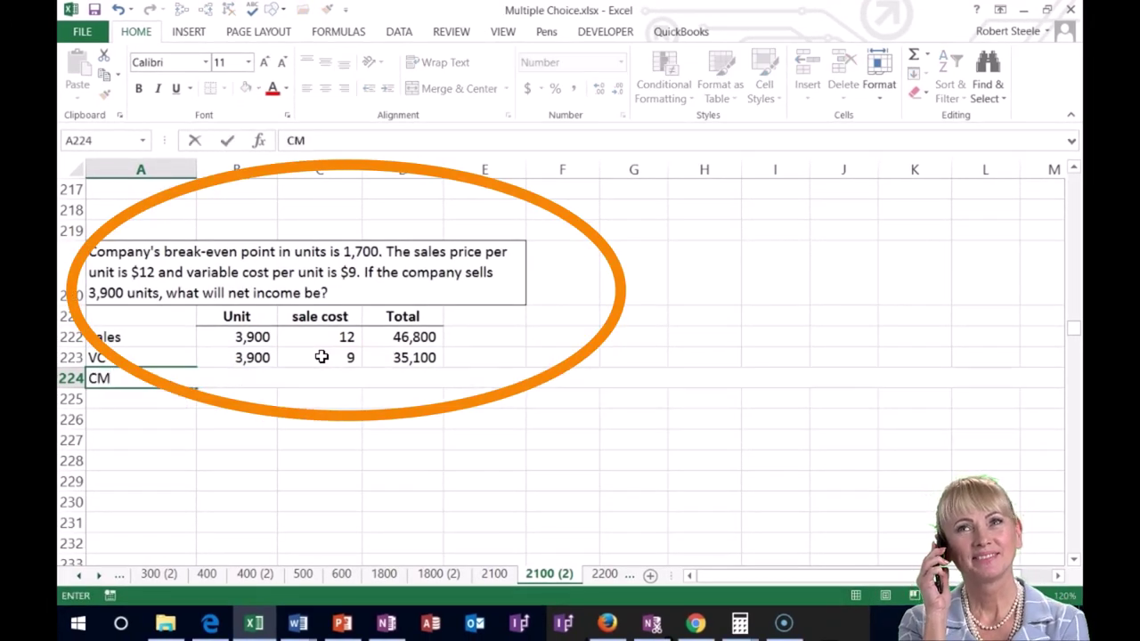
key(Tab)
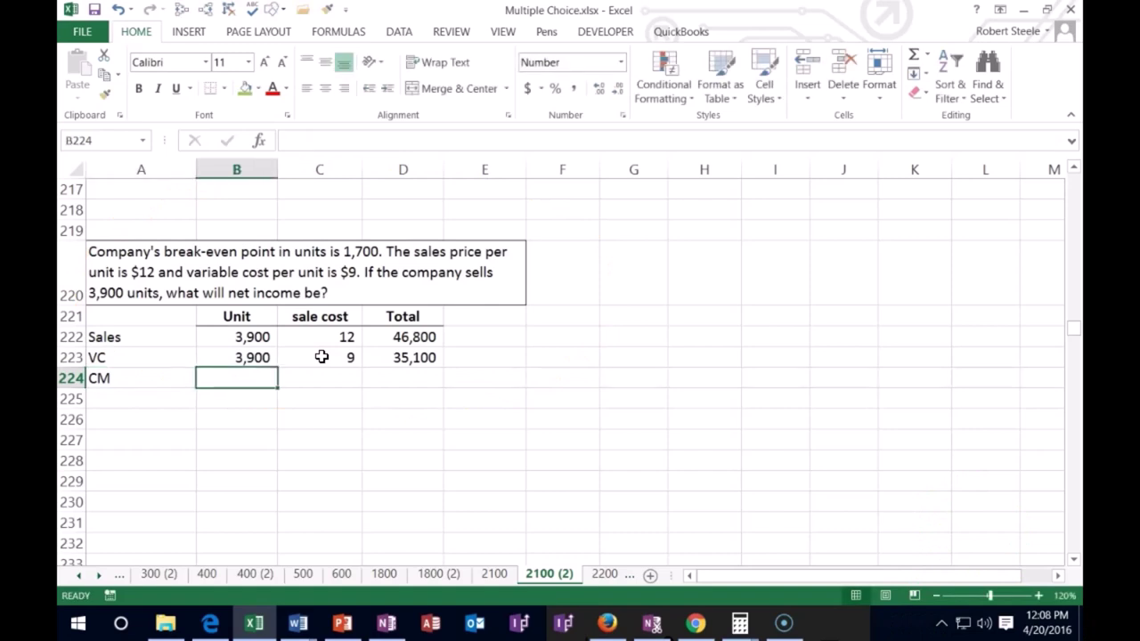
text(3900)
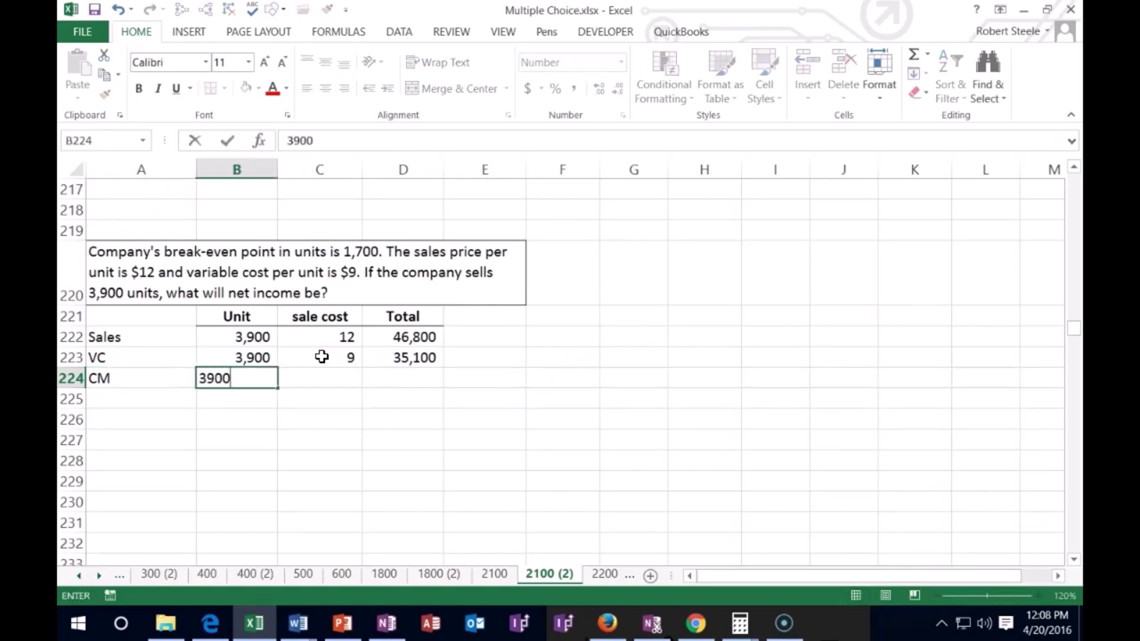
key(Tab)
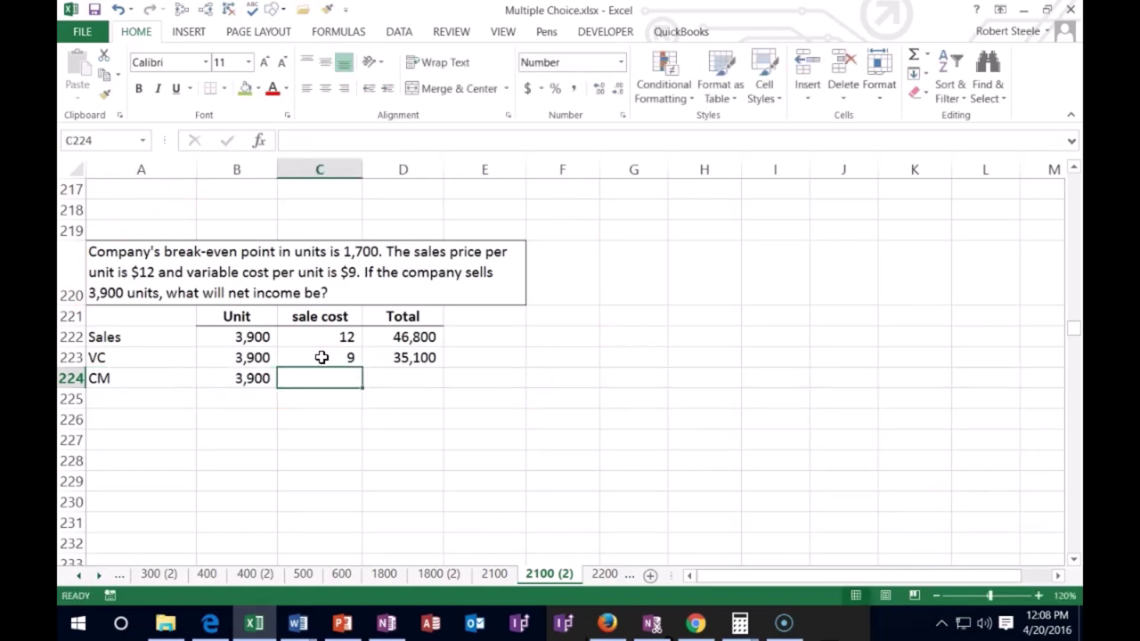
drag(253, 357, 400, 357)
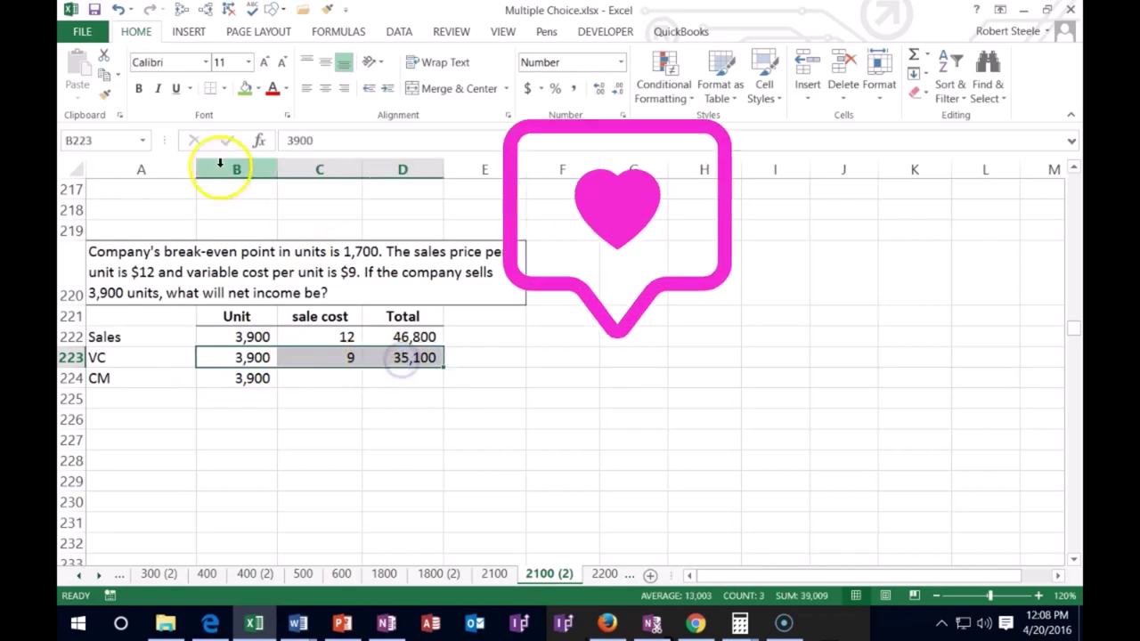
click(209, 94)
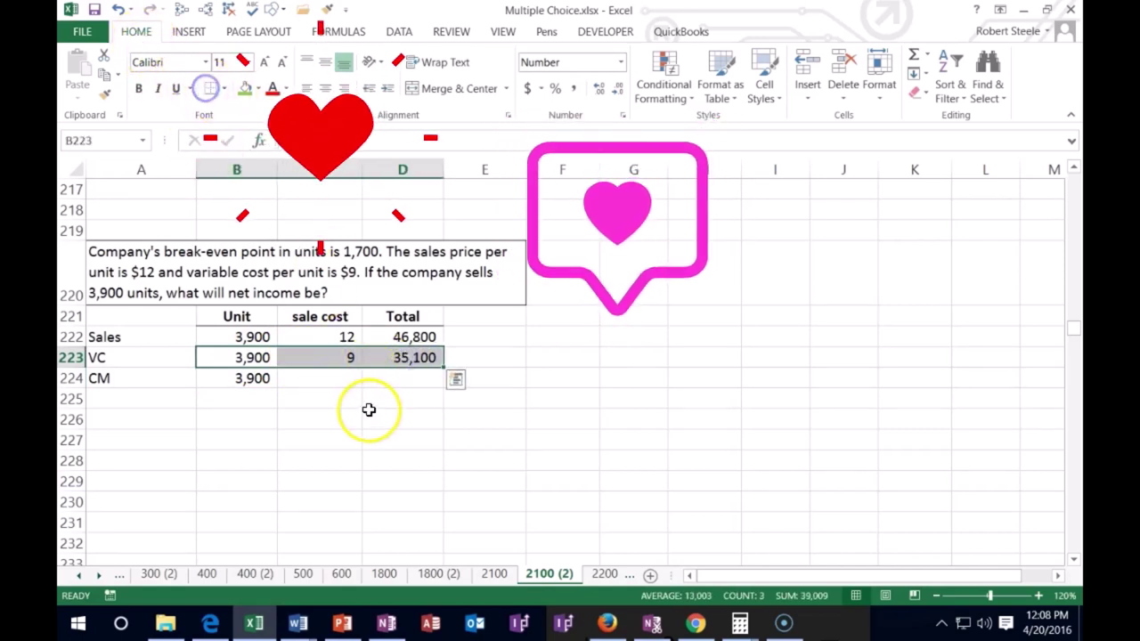
Compute CM per unit =C222-C223 (3) and CM total =D222-D223 (11,700)
click(326, 377)
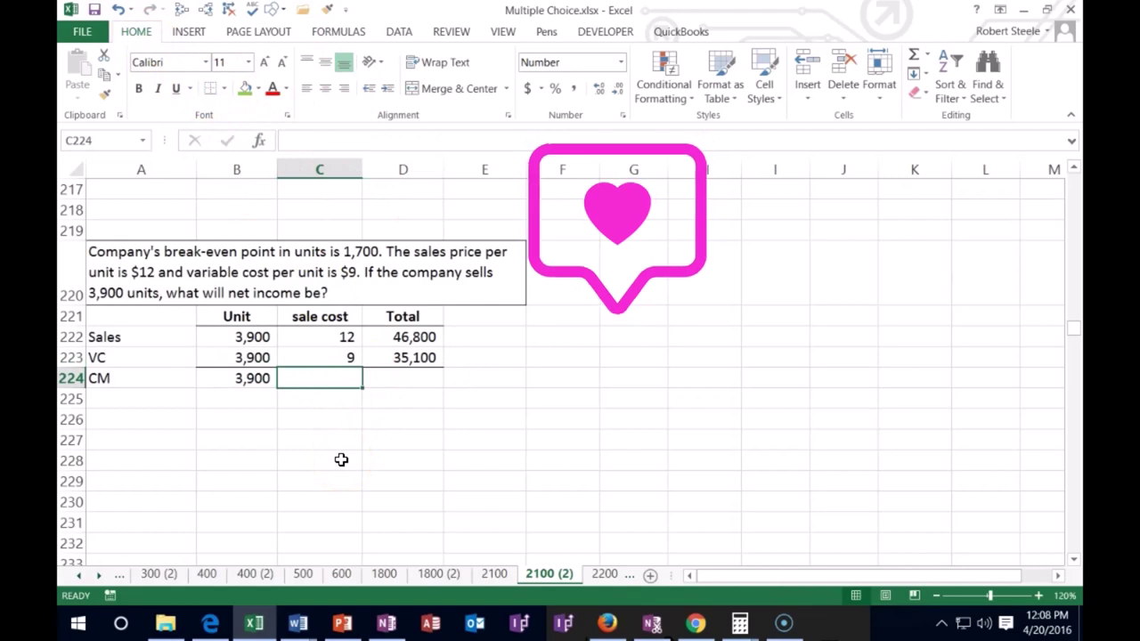
text(=)
click(330, 341)
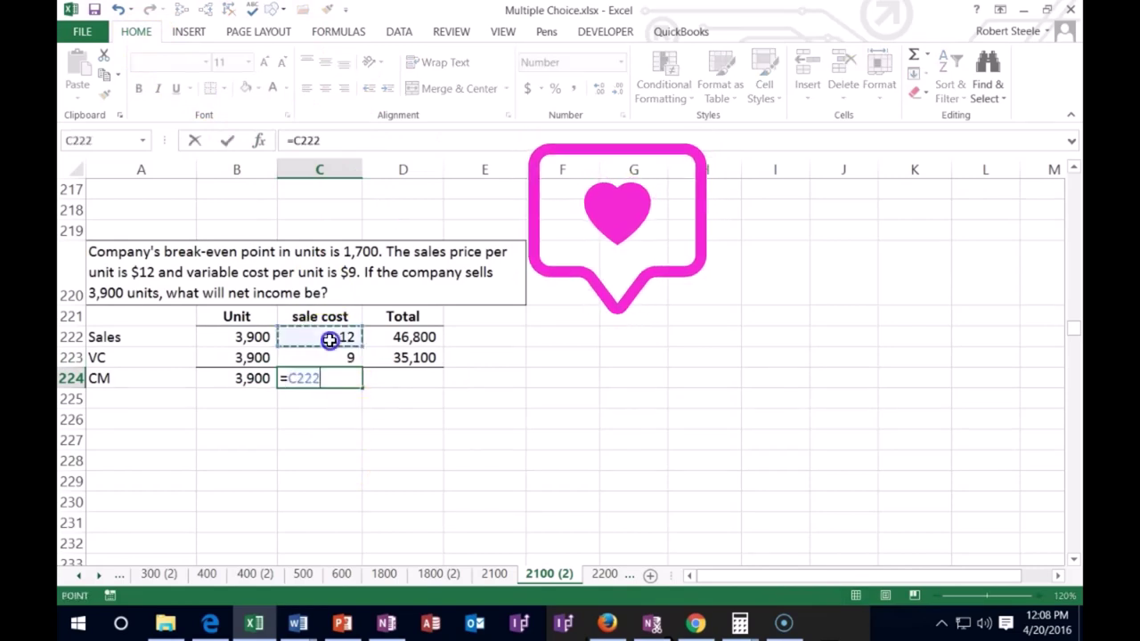
text(-)
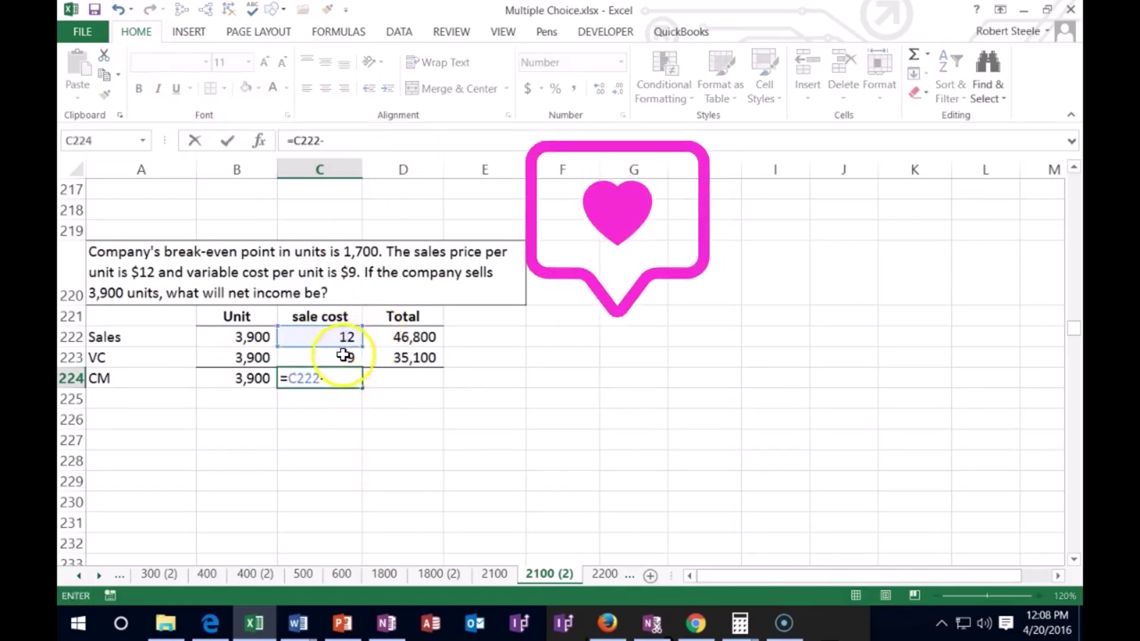
click(343, 356)
key(Tab)
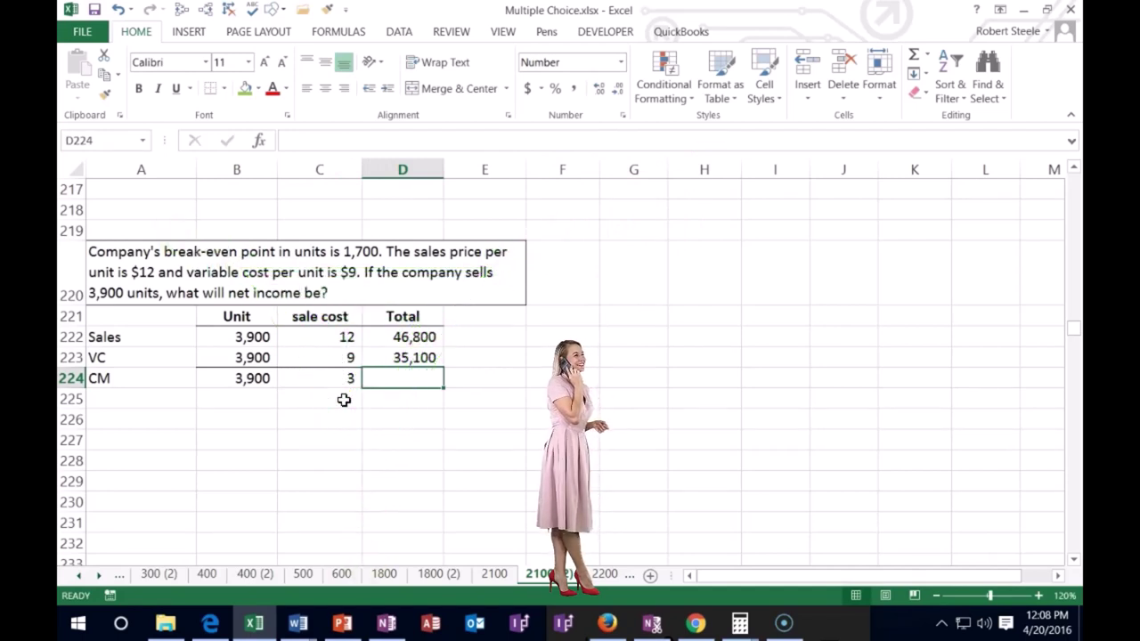
text(=)
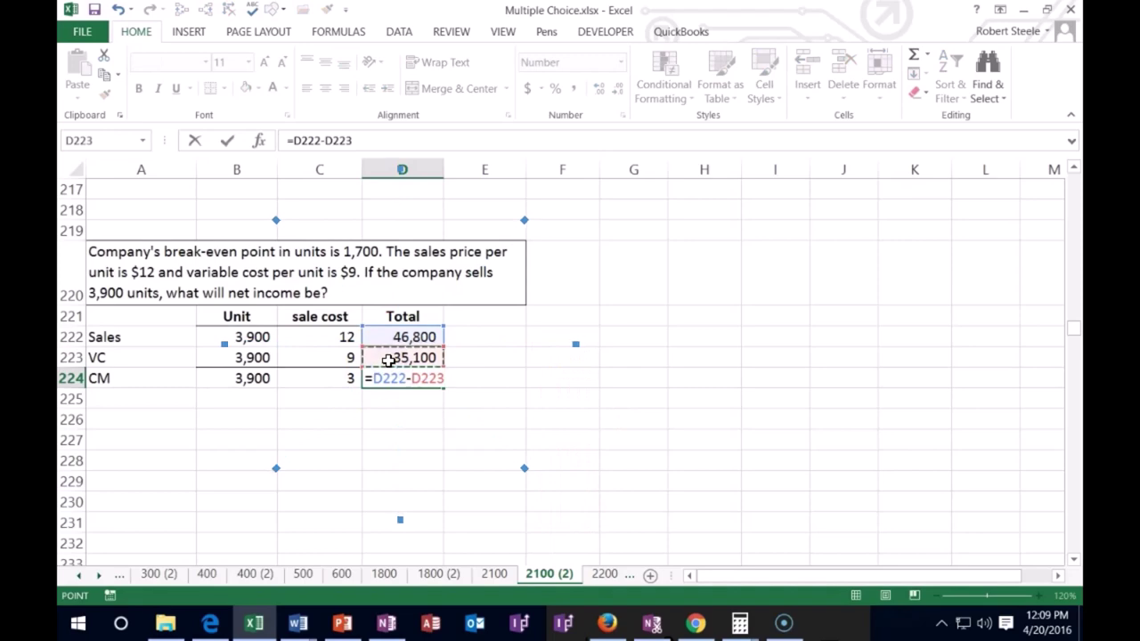
key(Return)
key(Left)
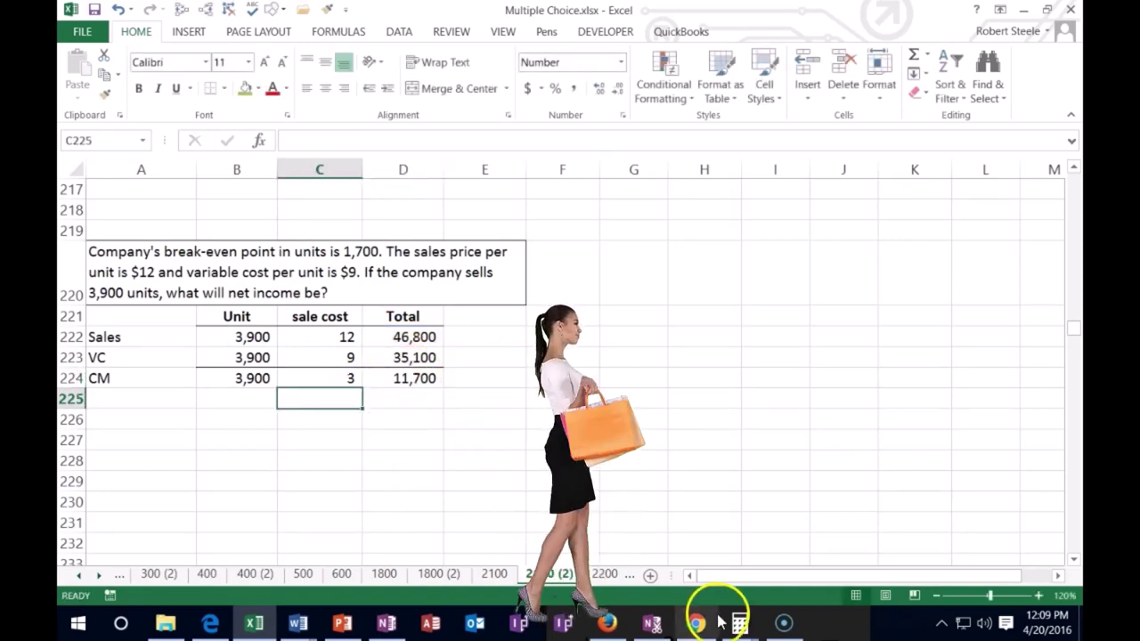
Calculate 3900*3 in Calculator to verify the 11,700 CM total
mouse_move(738, 621)
click(686, 564)
click(824, 324)
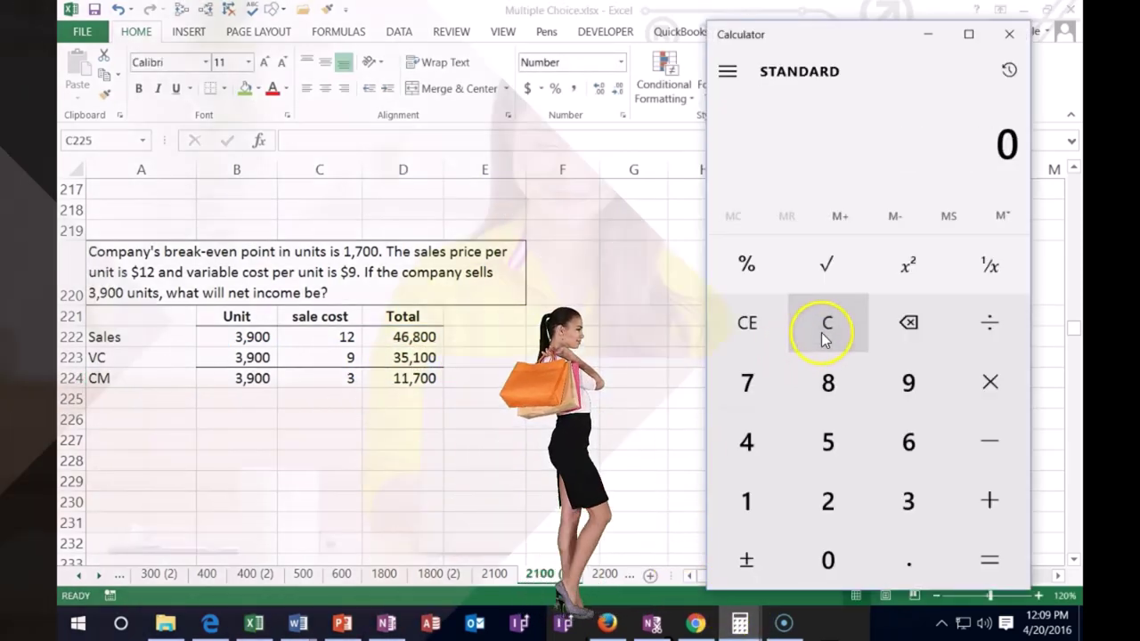
text(3900)
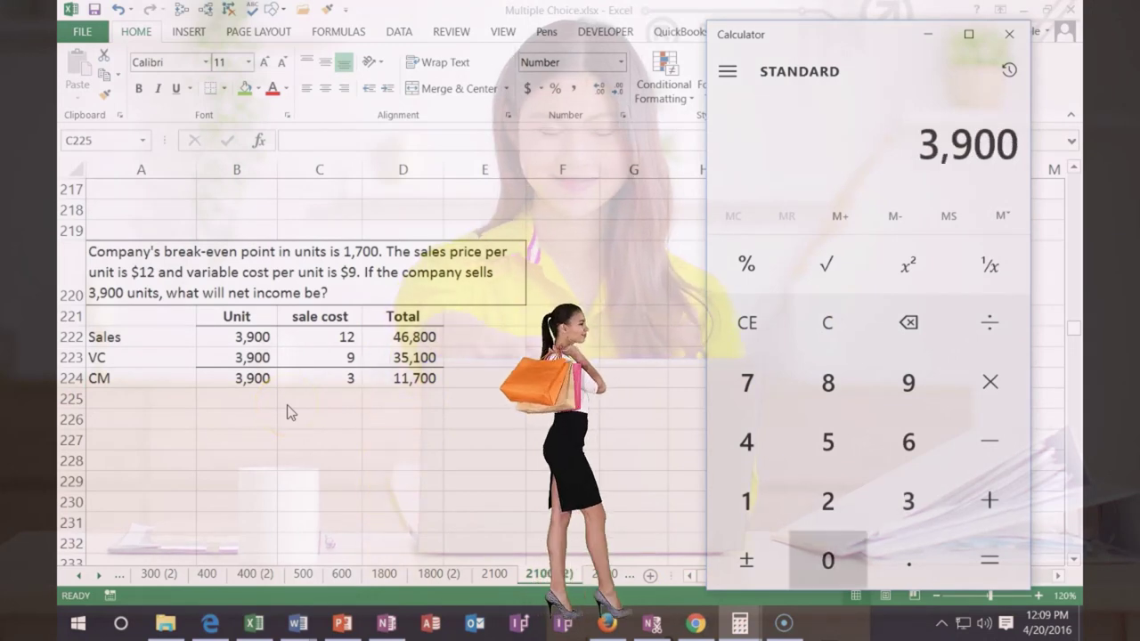
text(*3)
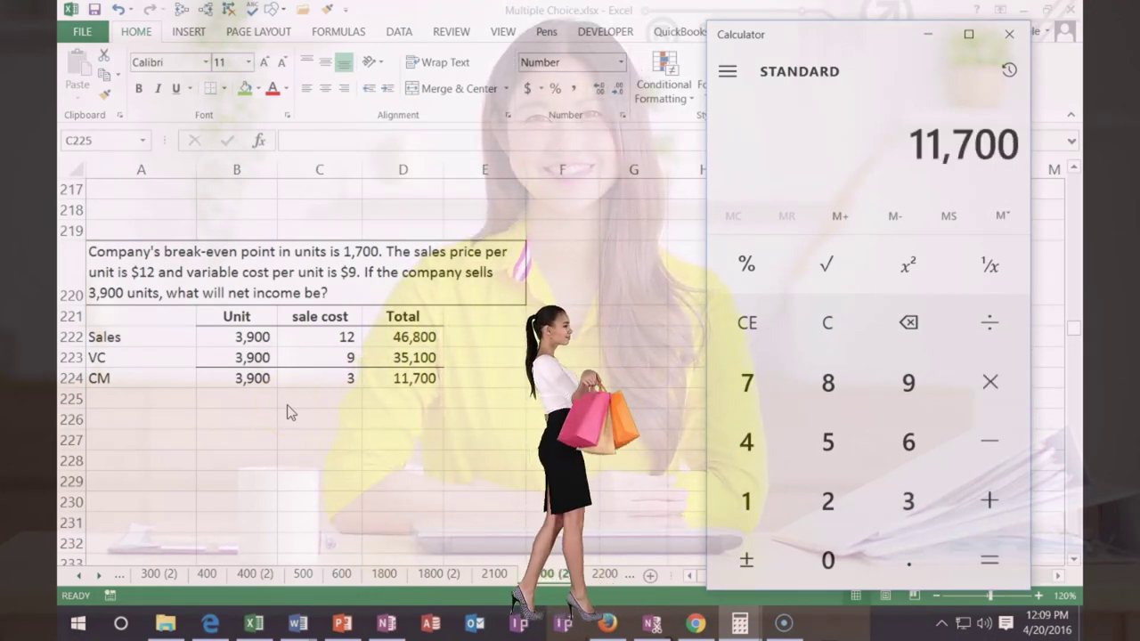
Type the FC label in A225 and begin the Net income label in A226
click(119, 401)
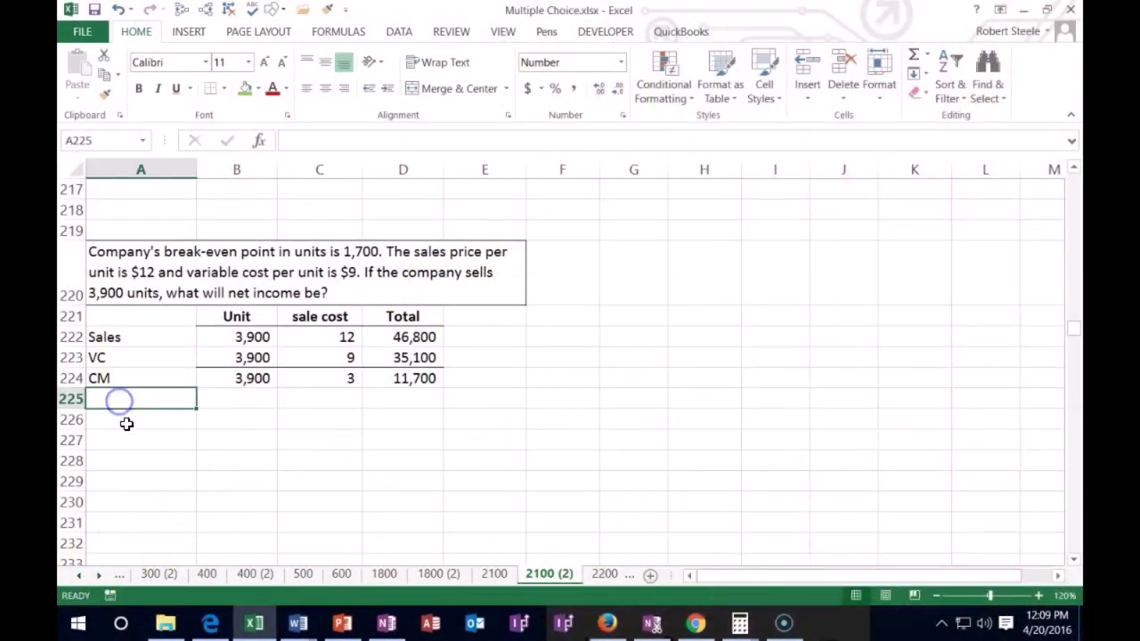
text(FC)
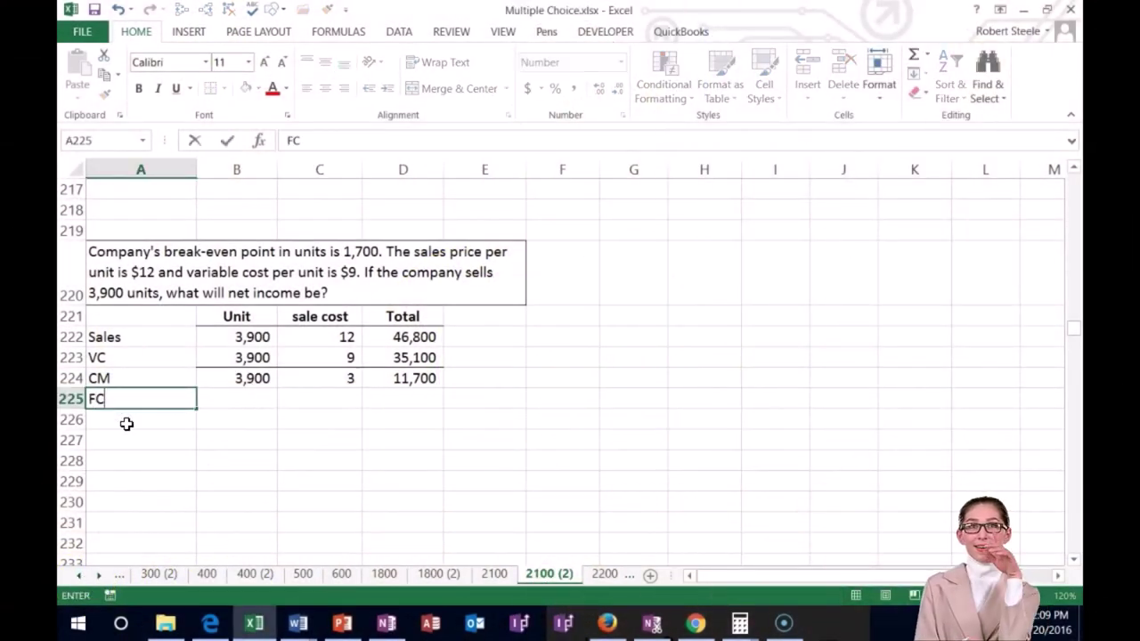
key(Right)
key(Right)
key(Right)
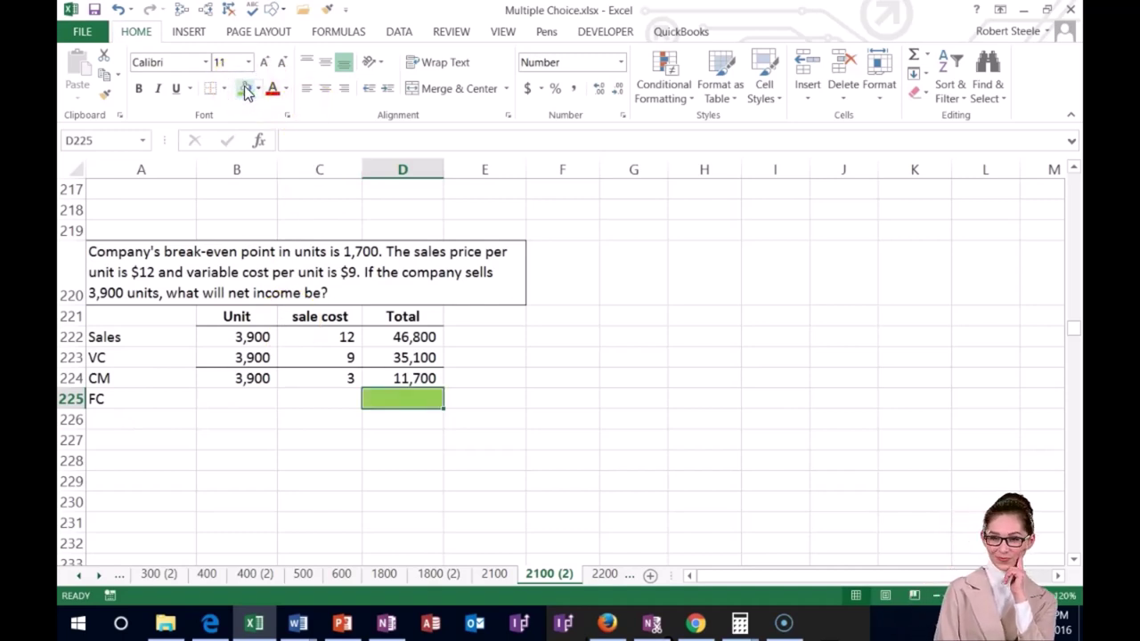
click(139, 417)
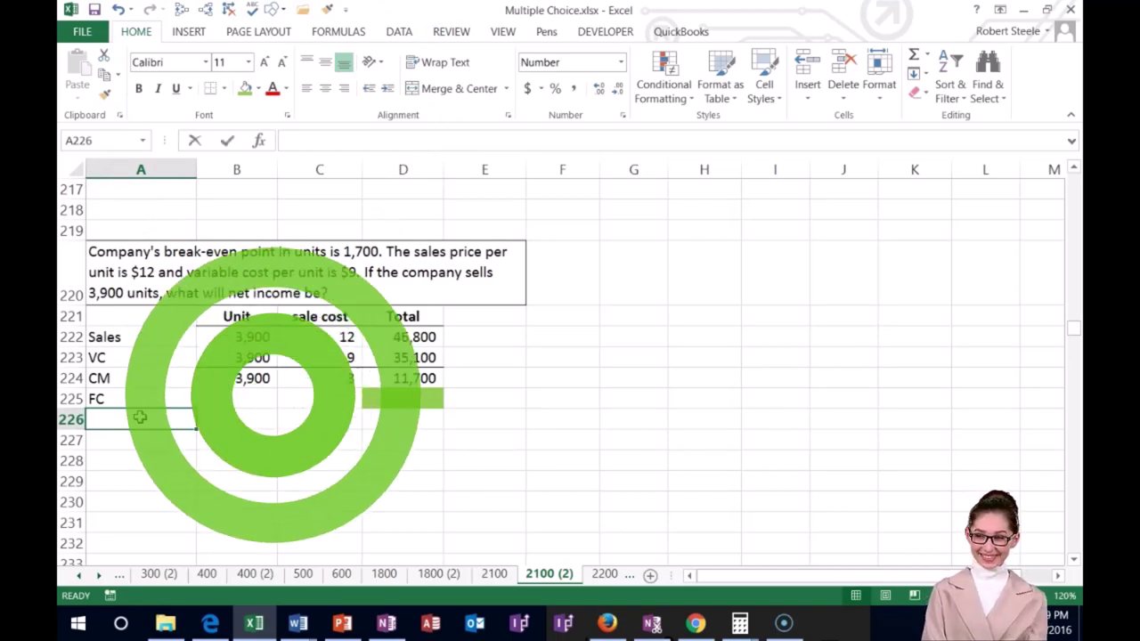
text(Net )
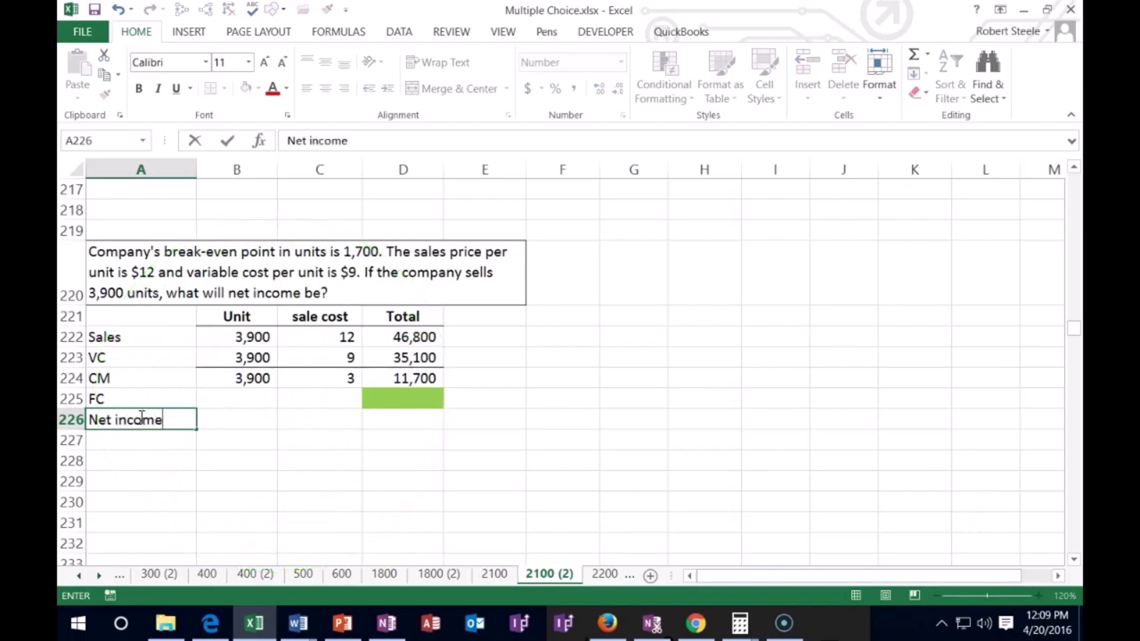
text(income)
Fill the Net income total cell D226 green like the FC total, then select A230 below the table
right_click(384, 420)
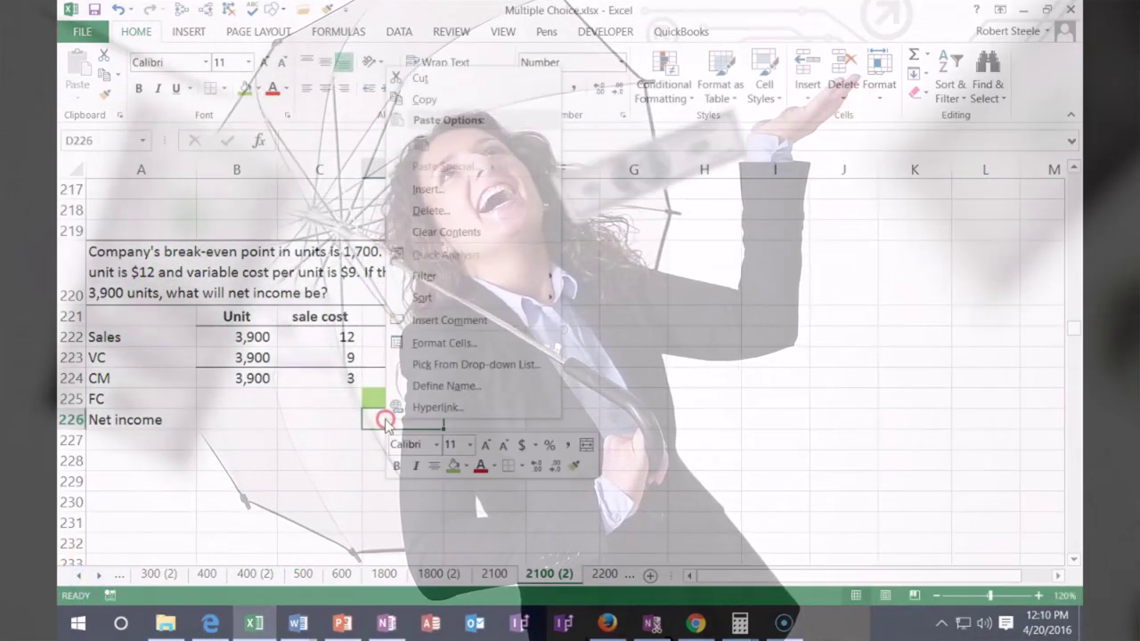
click(452, 465)
click(307, 486)
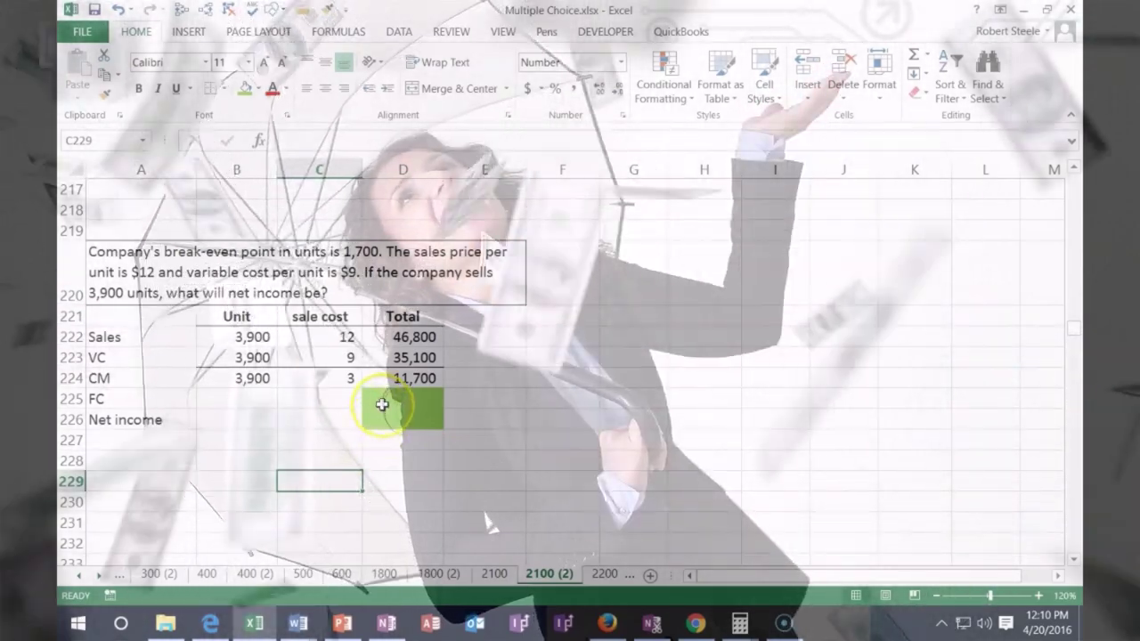
click(386, 398)
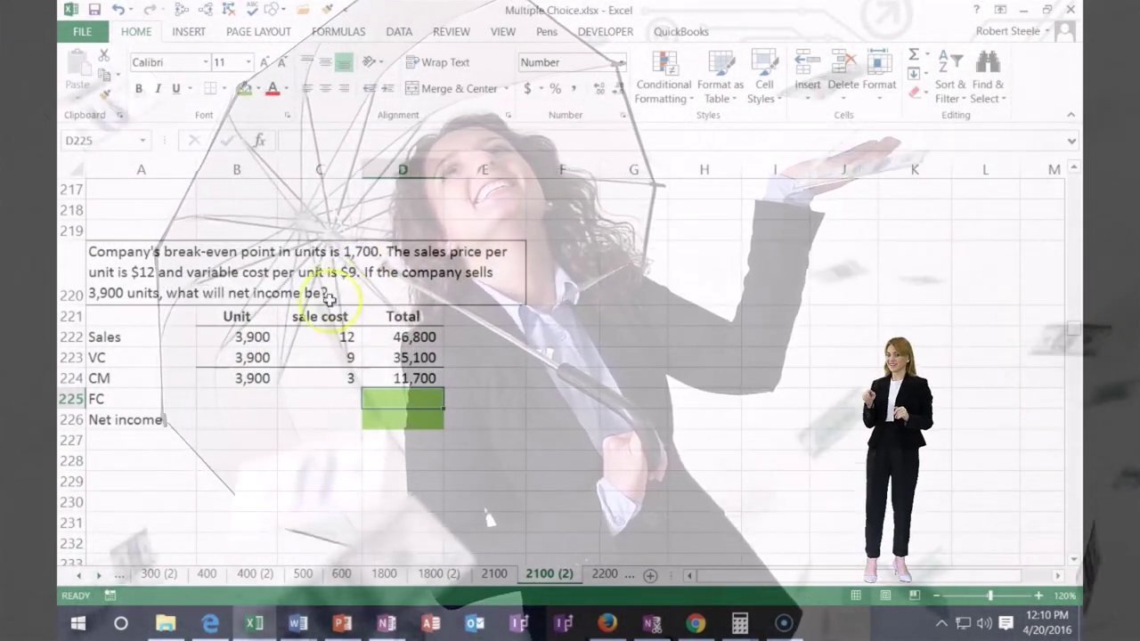
click(121, 498)
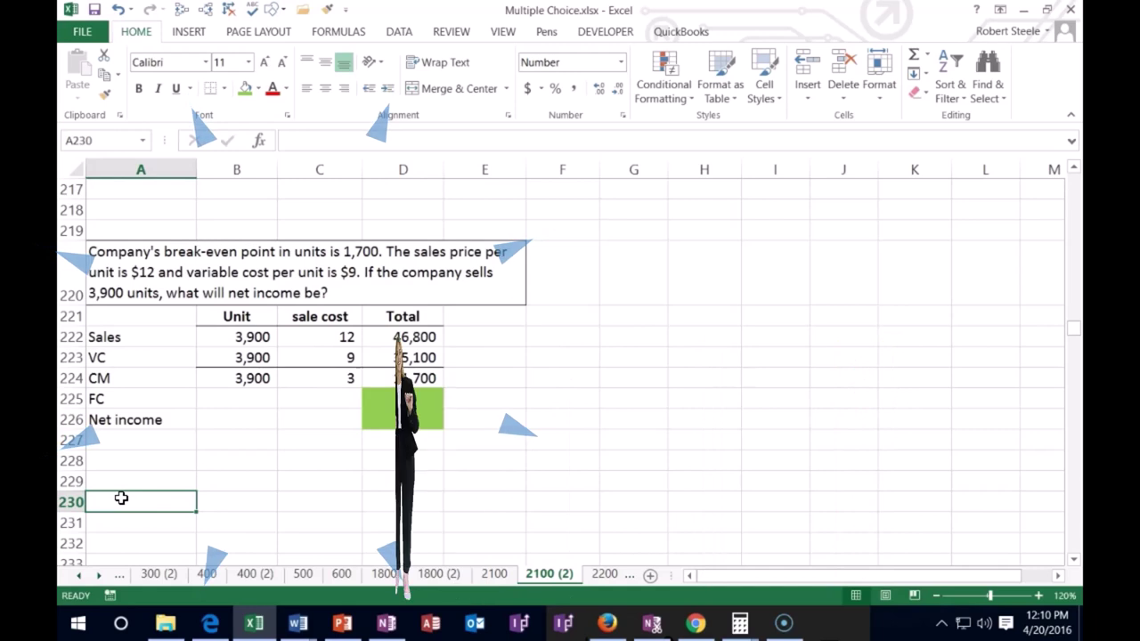
Start a side calculation below the table with 'FC' and 'CM per unit' labels
text(FC)
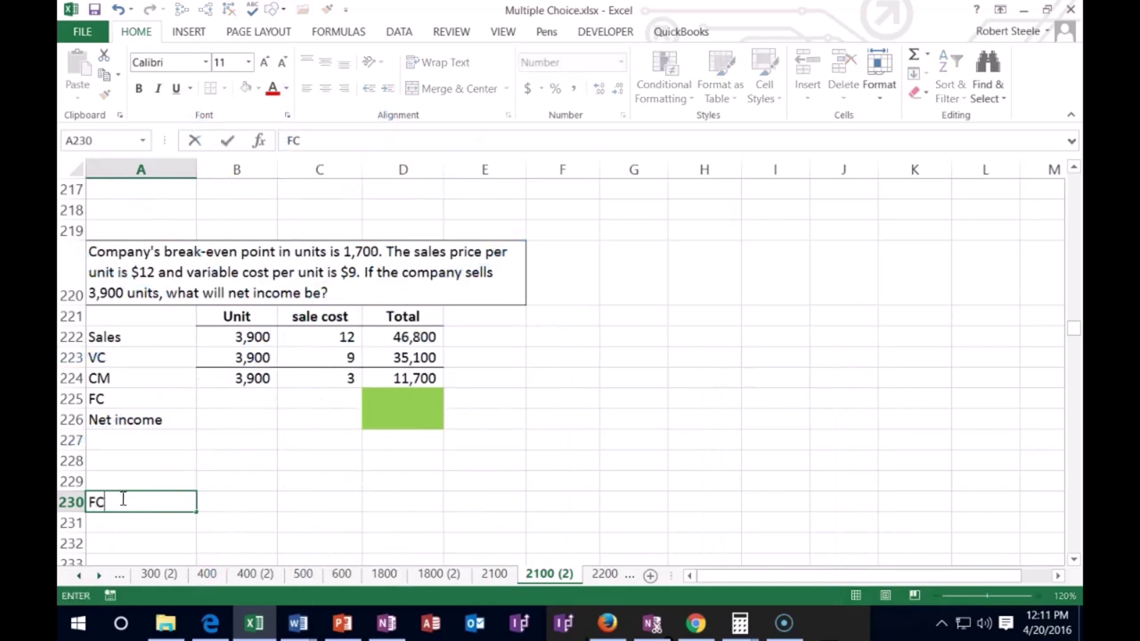
key(Tab)
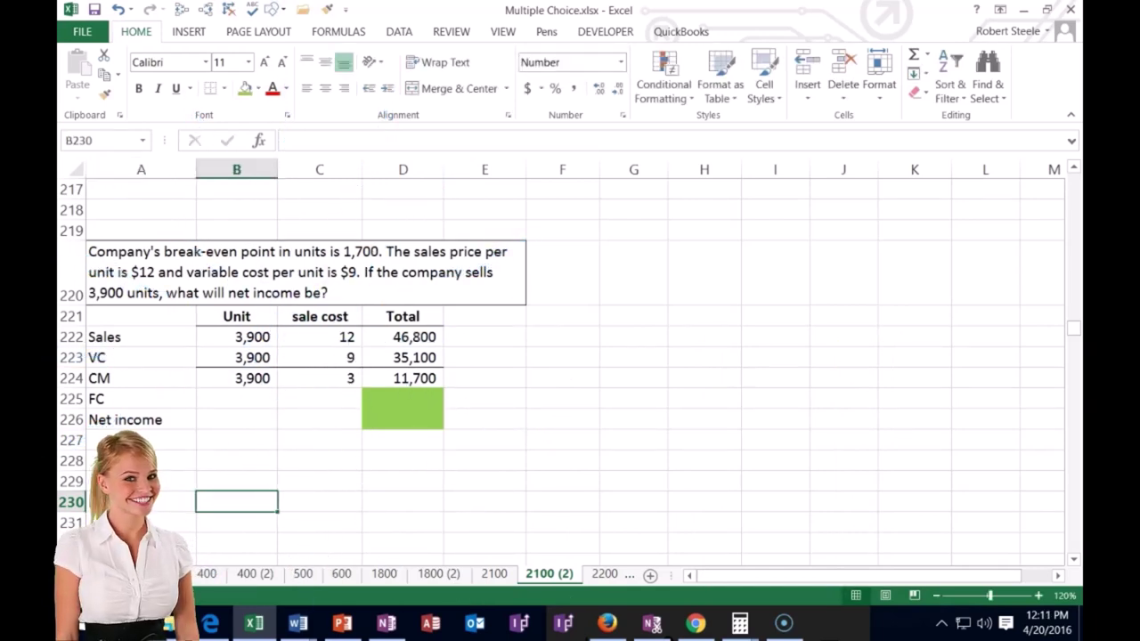
click(141, 522)
text(CM)
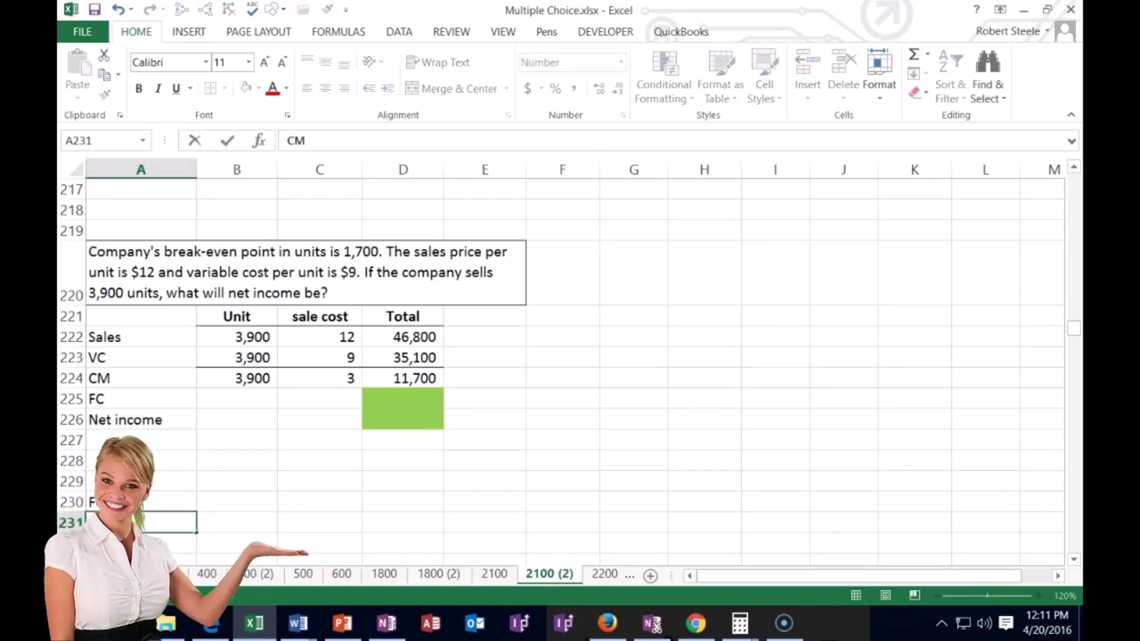
key(Tab)
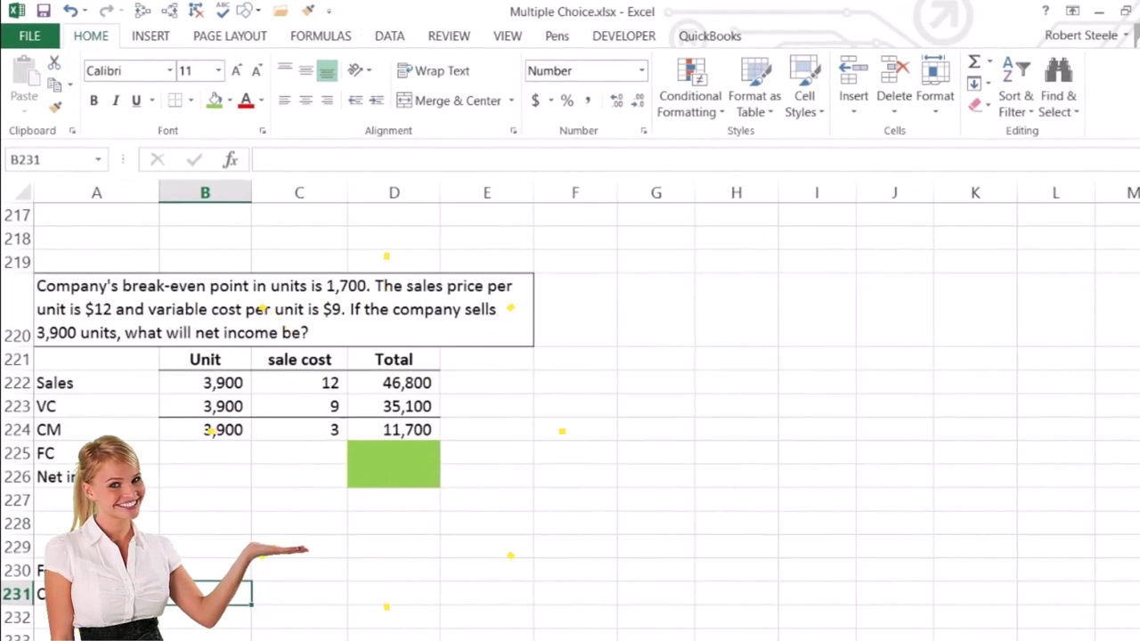
click(89, 593)
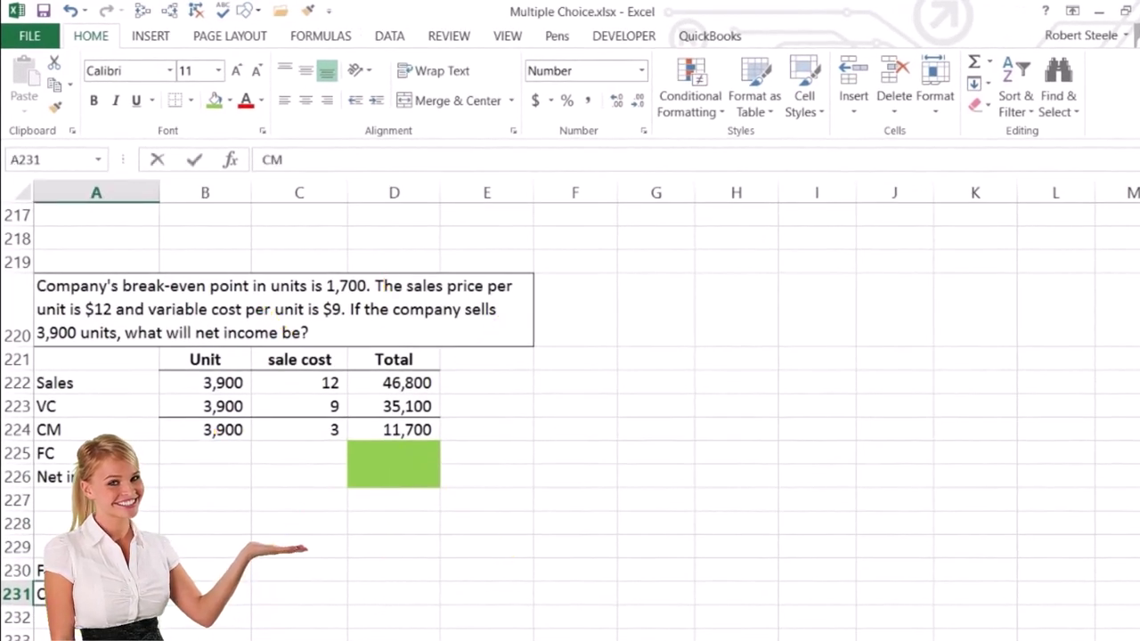
key(F2)
text(per uni)
key(Tab)
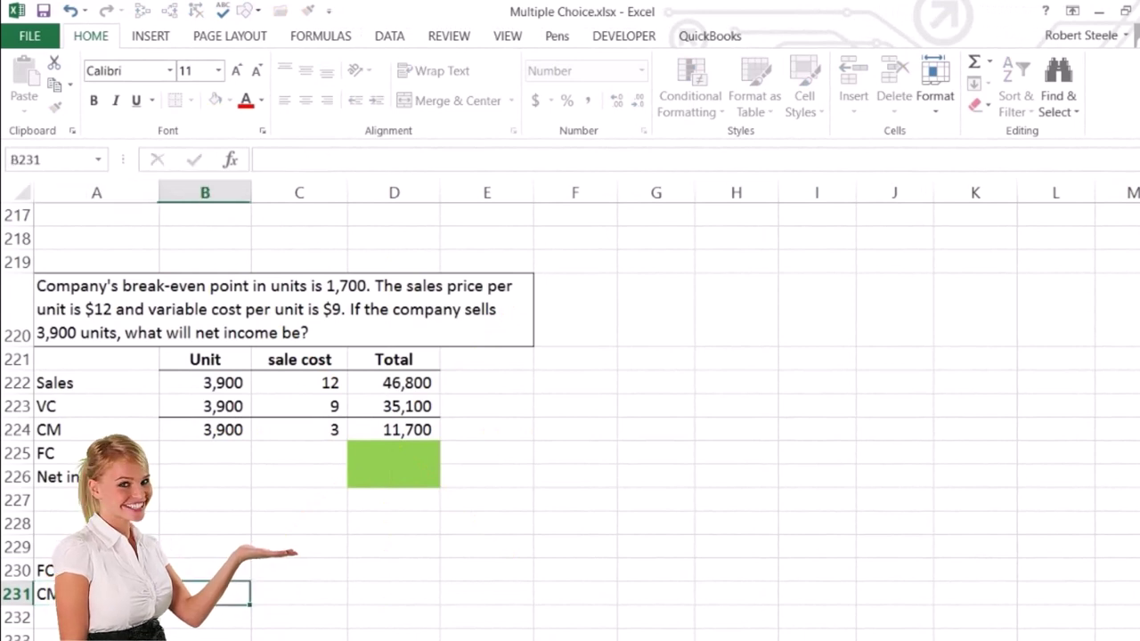
Link CM per unit to =C224 (3) and add a BE row of 1,700 units
text(=)
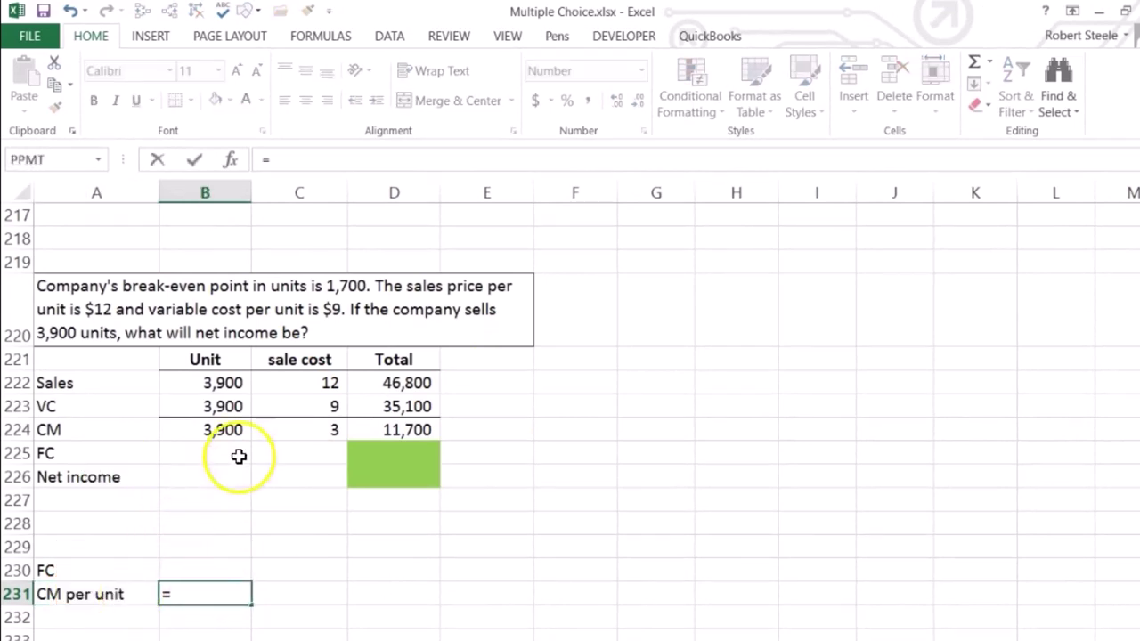
key(Return)
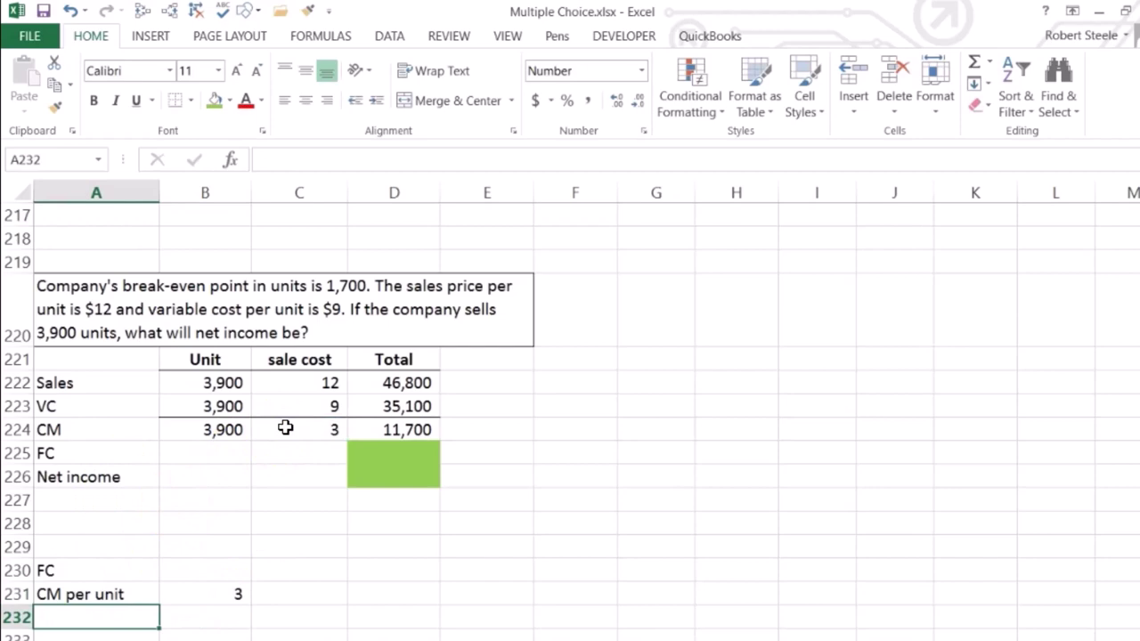
text(BE)
key(Tab)
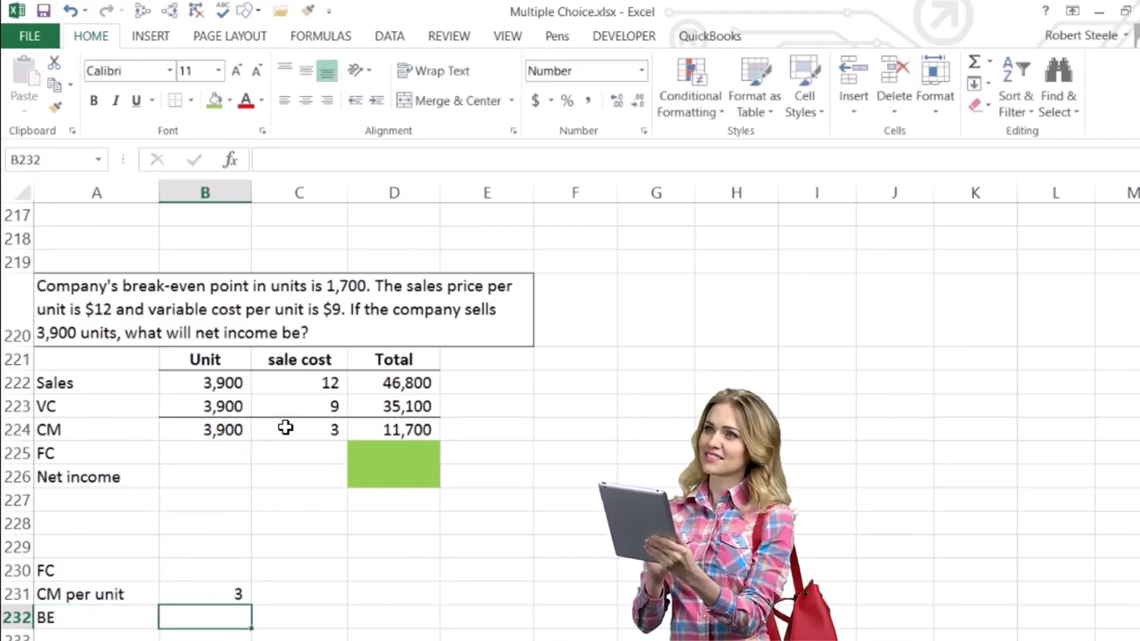
text(1700)
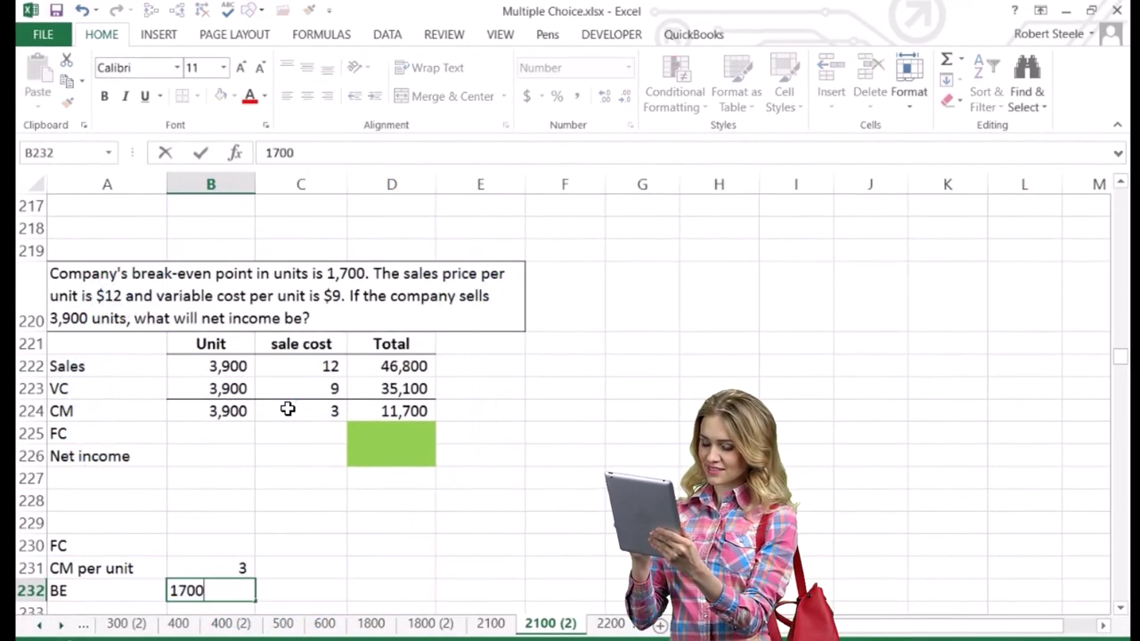
key(Return)
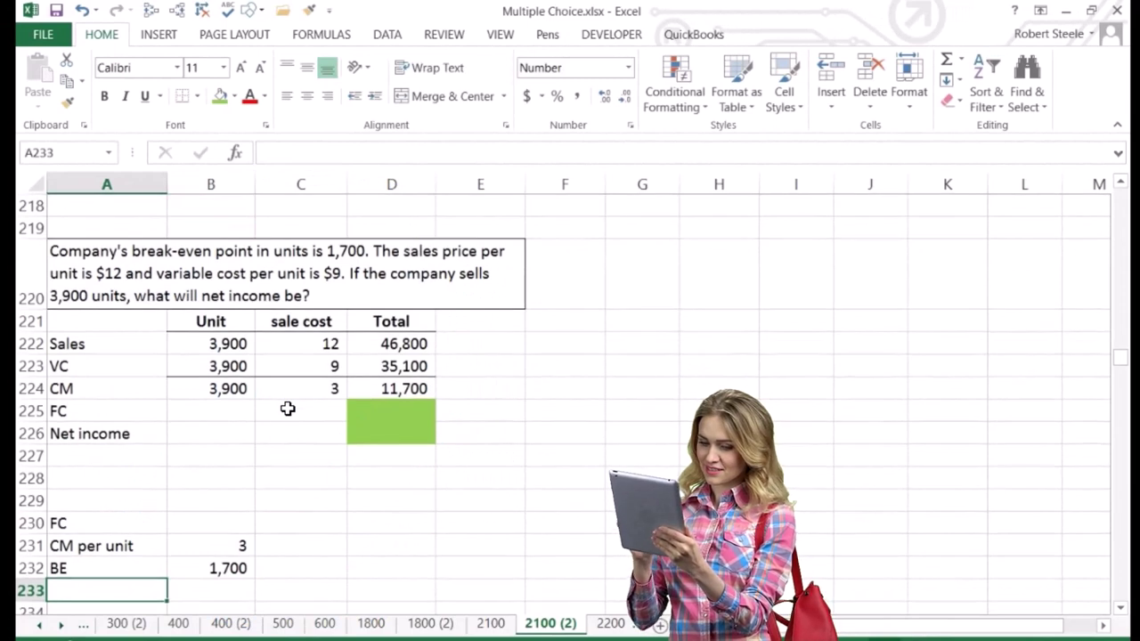
Shade the FC cell B230 green to mark it for the fixed costs
click(242, 514)
right_click(246, 522)
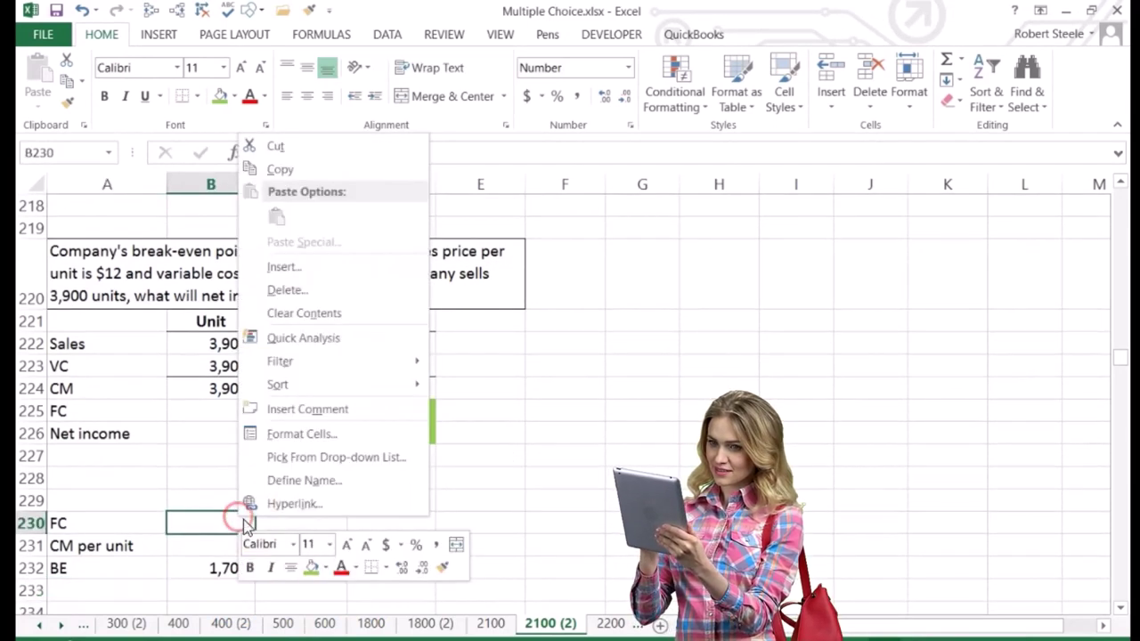
click(306, 570)
click(204, 566)
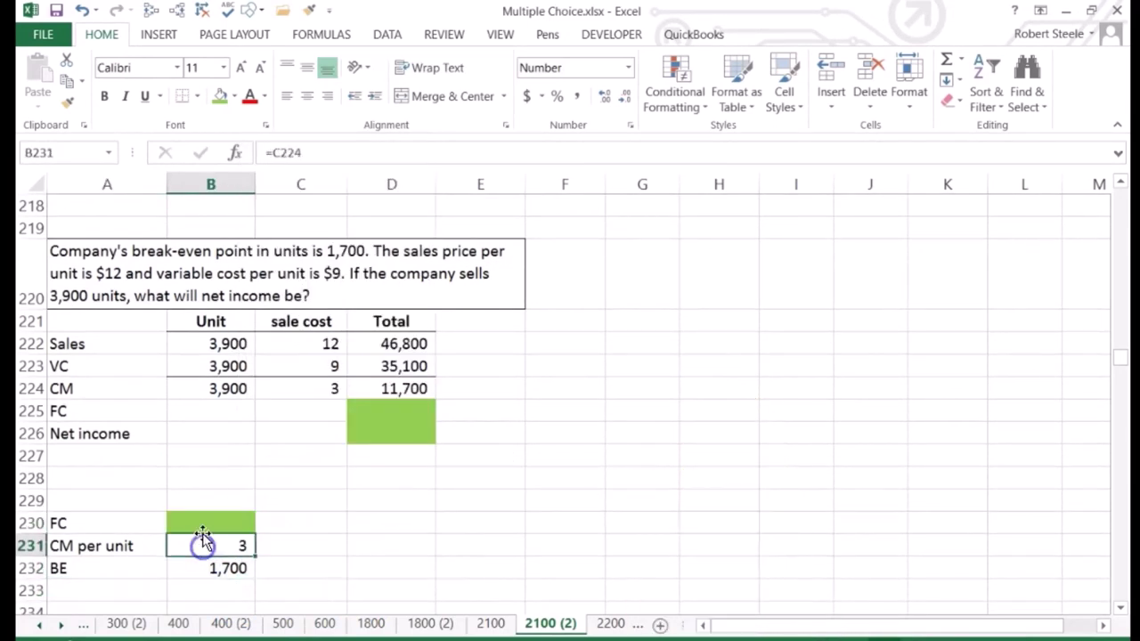
click(314, 536)
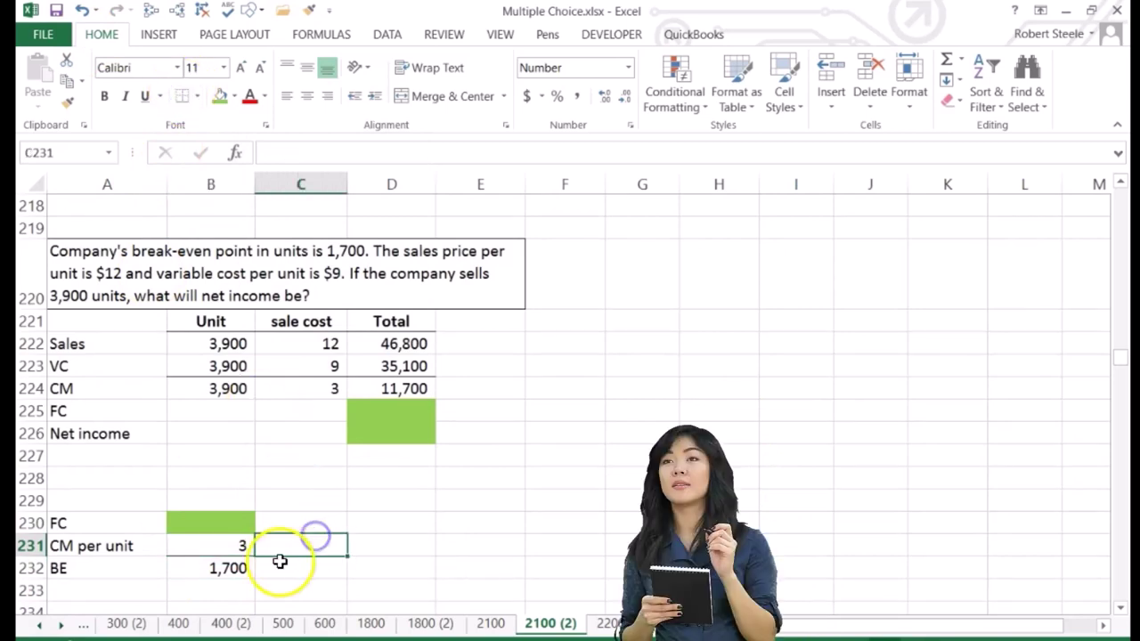
click(234, 525)
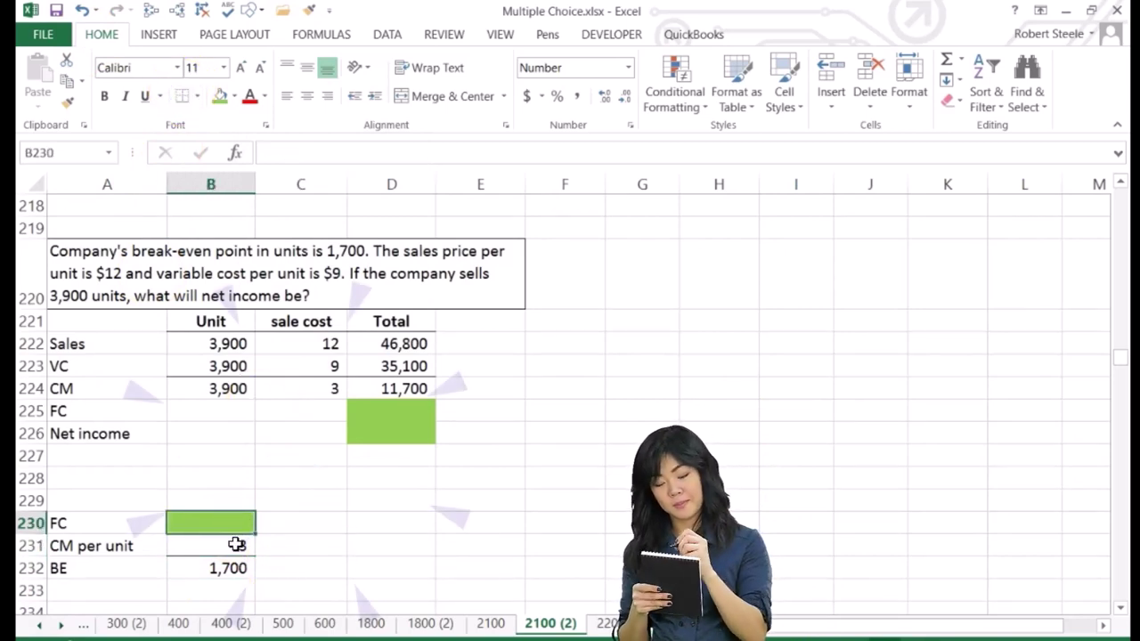
click(236, 544)
click(232, 566)
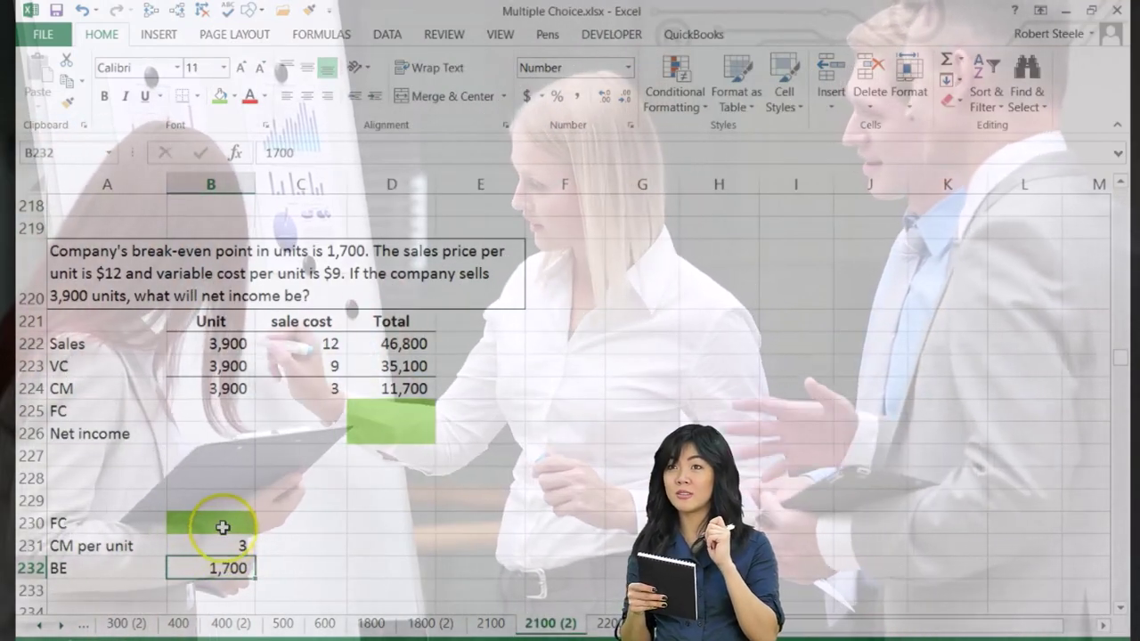
click(223, 527)
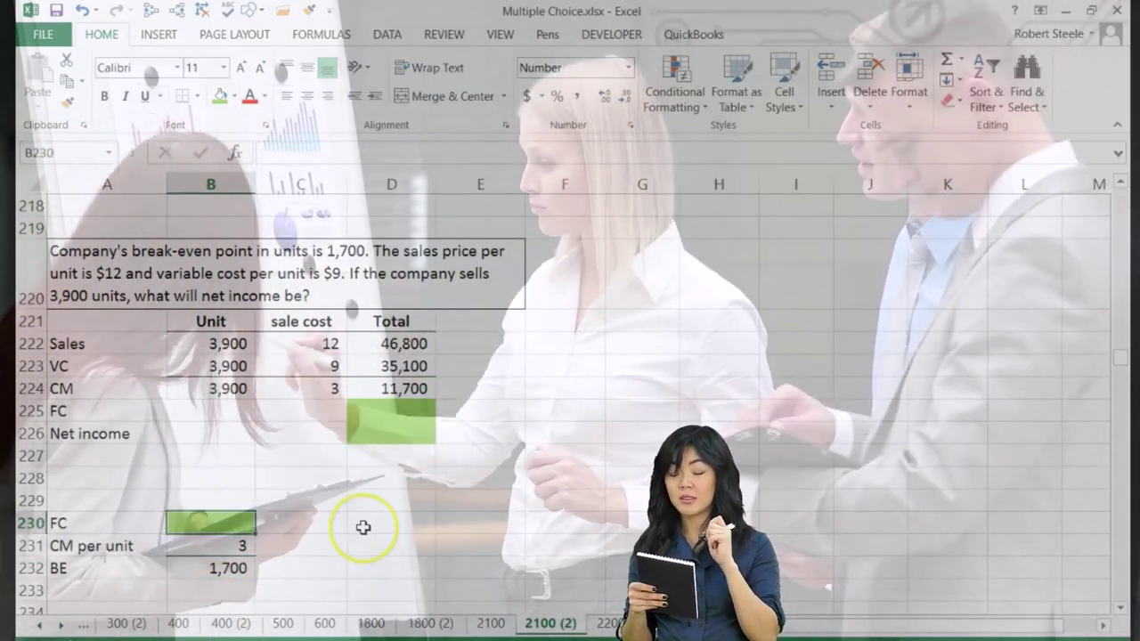
click(362, 531)
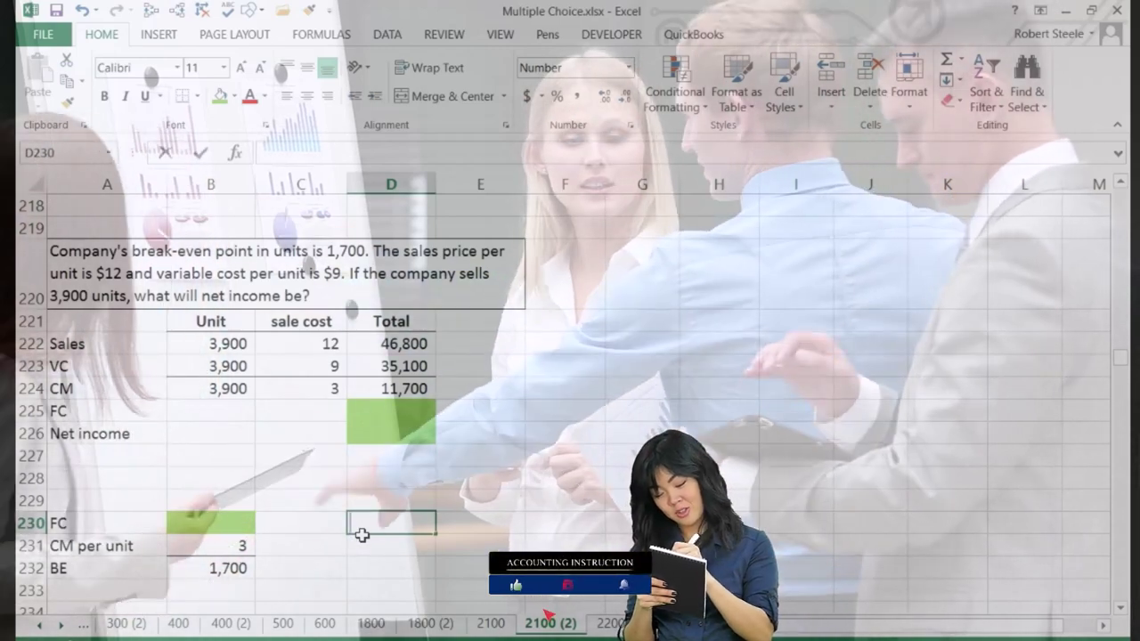
Note 'FC / 3 = 1,700' in D230 and add an FC check =3*1700 in E232
text(FC)
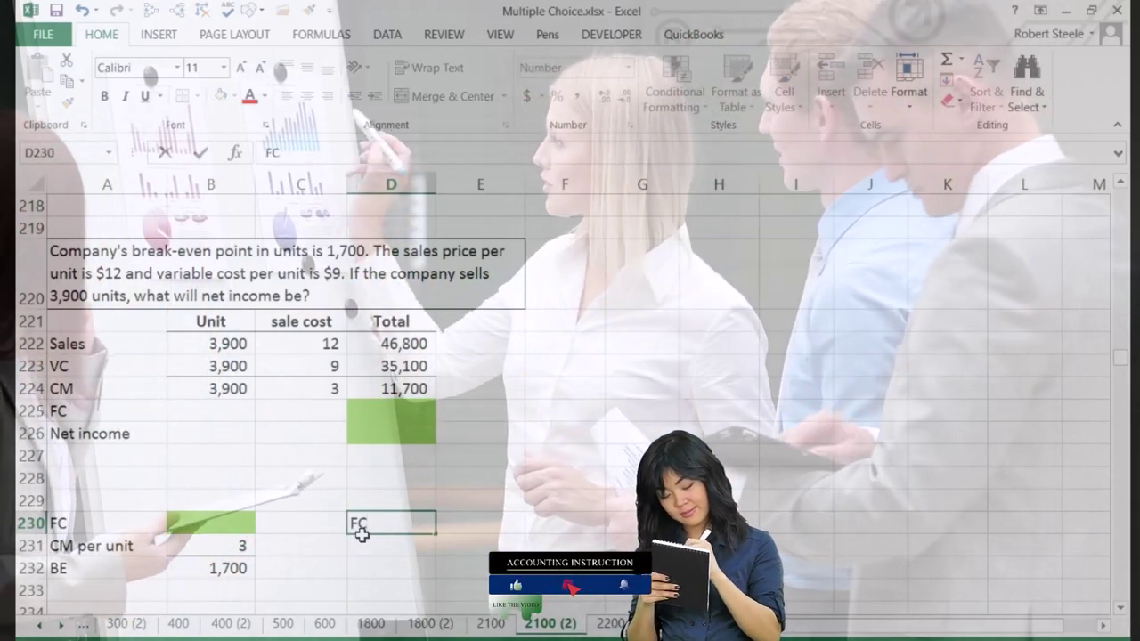
text( / 3 = 1,700)
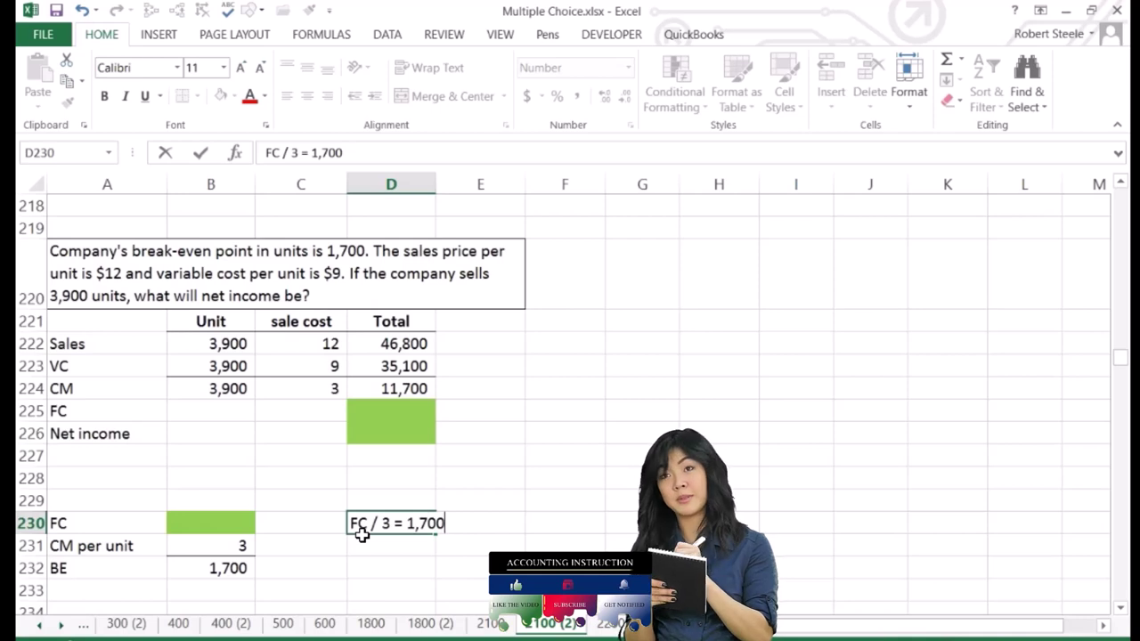
key(Return)
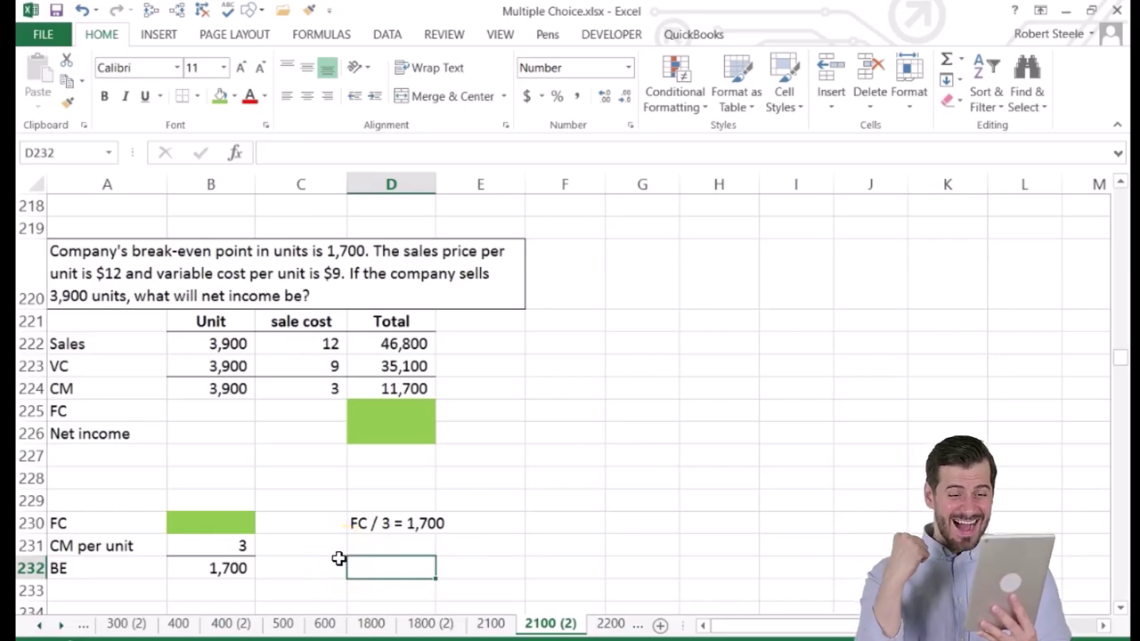
text(FC)
key(Tab)
text(=)
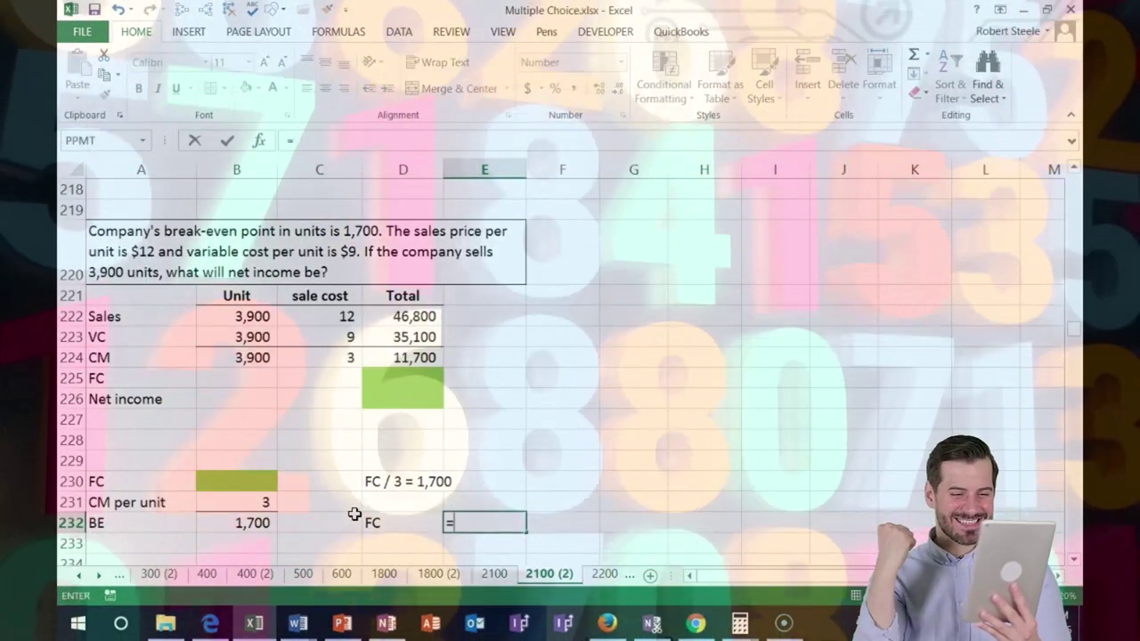
text(3/)
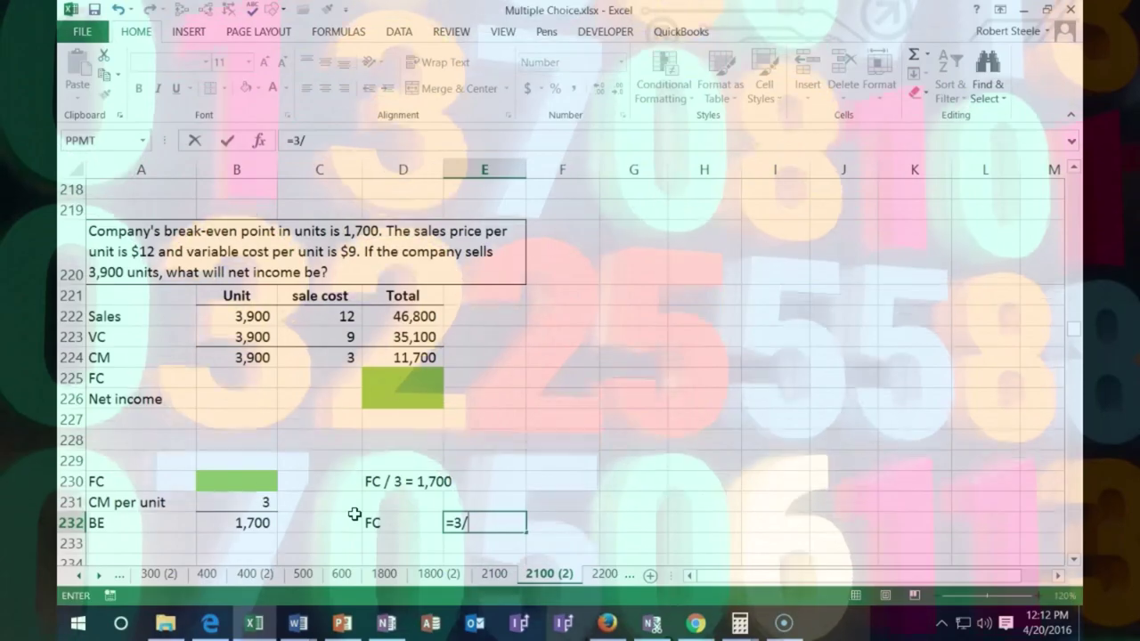
text(1700)
key(Return)
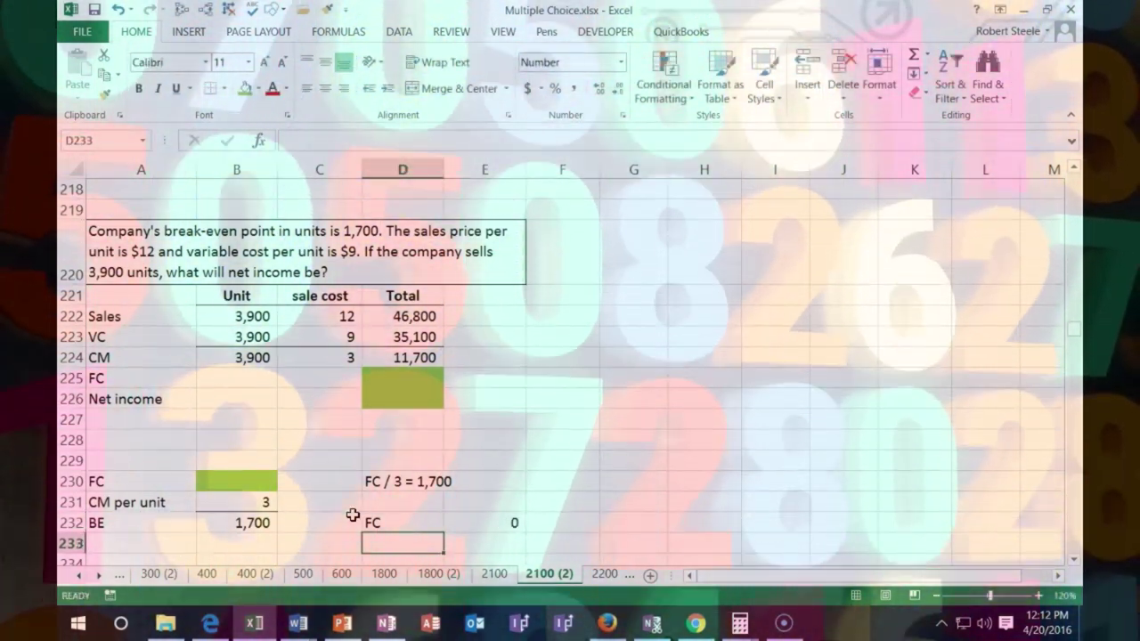
click(454, 525)
text(=)
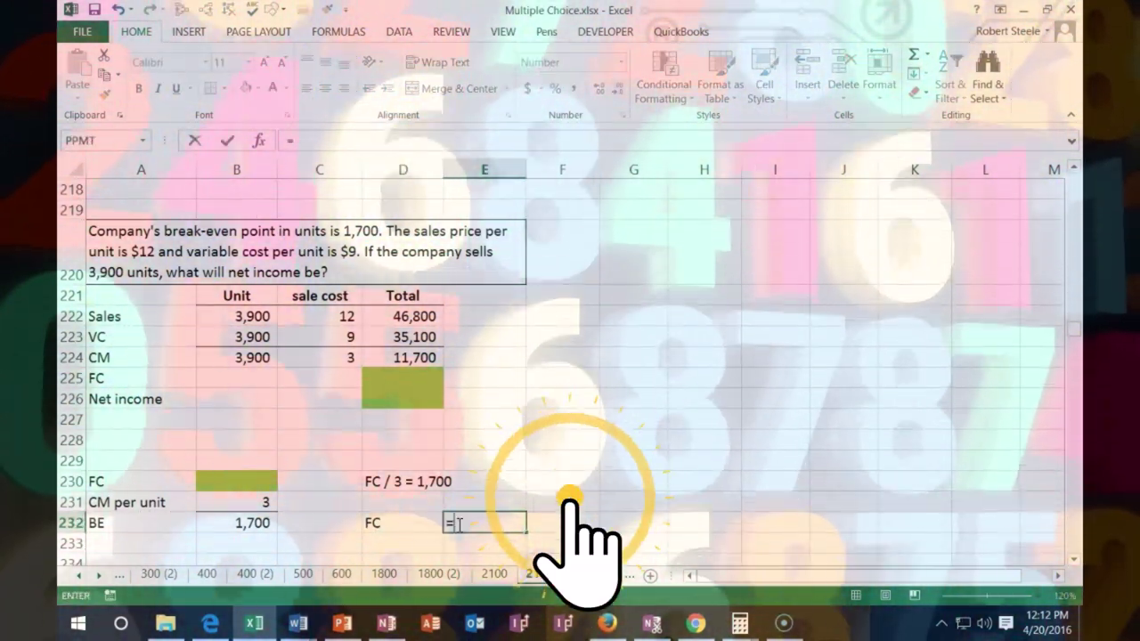
text(3*)
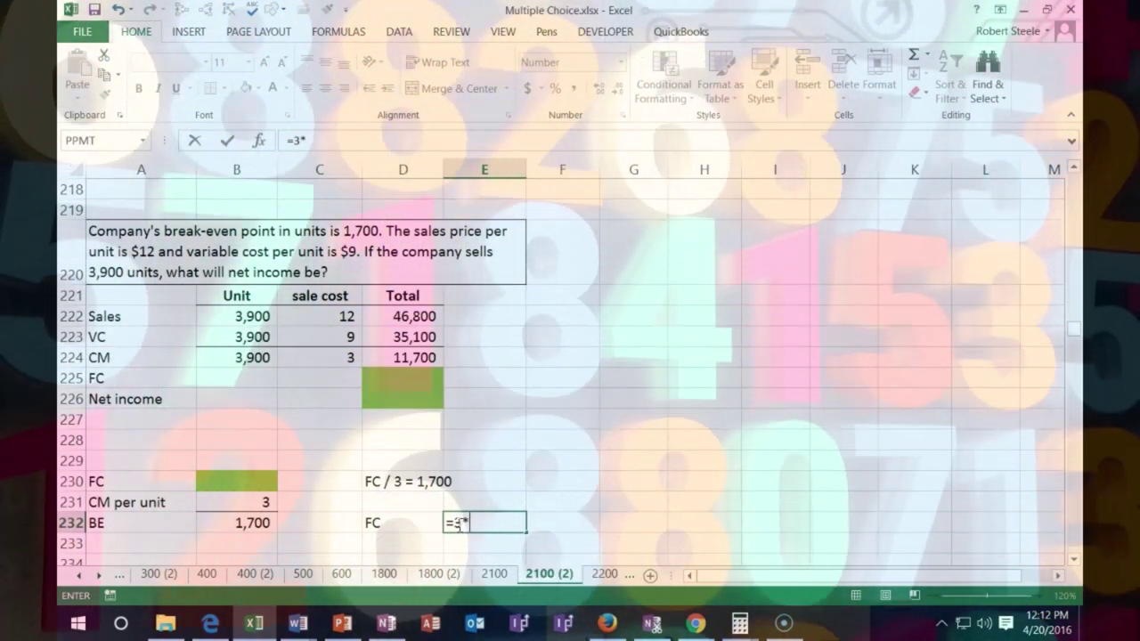
text(1700)
key(Return)
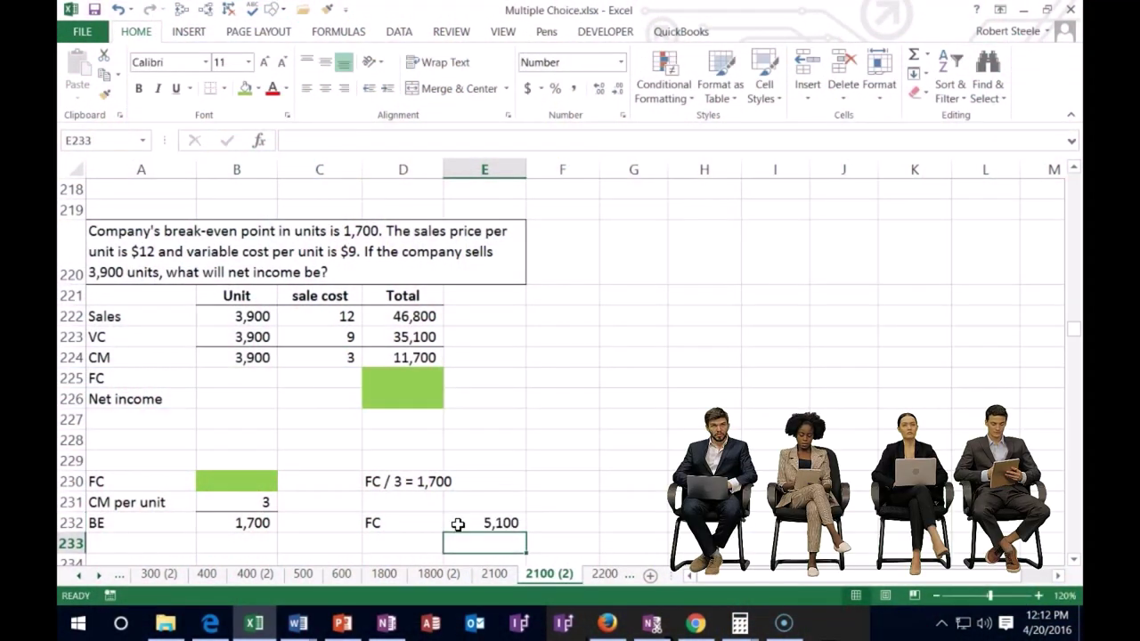
Make B230 compute fixed costs of 5,100 with =B231*B232
key(Left)
key(Left)
key(Left)
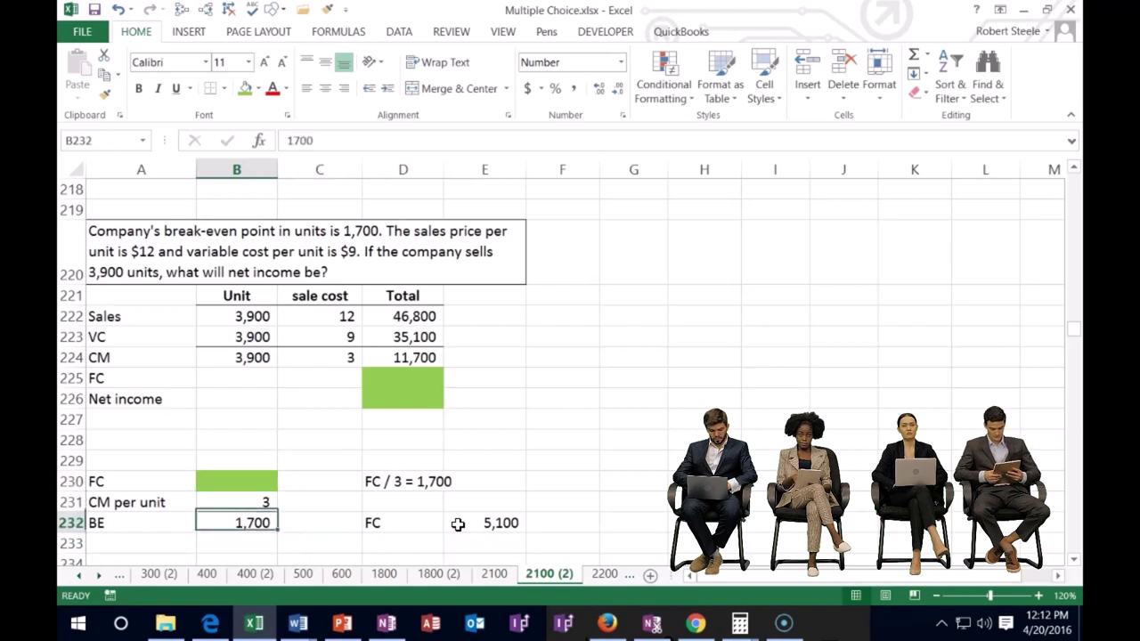
text(=)
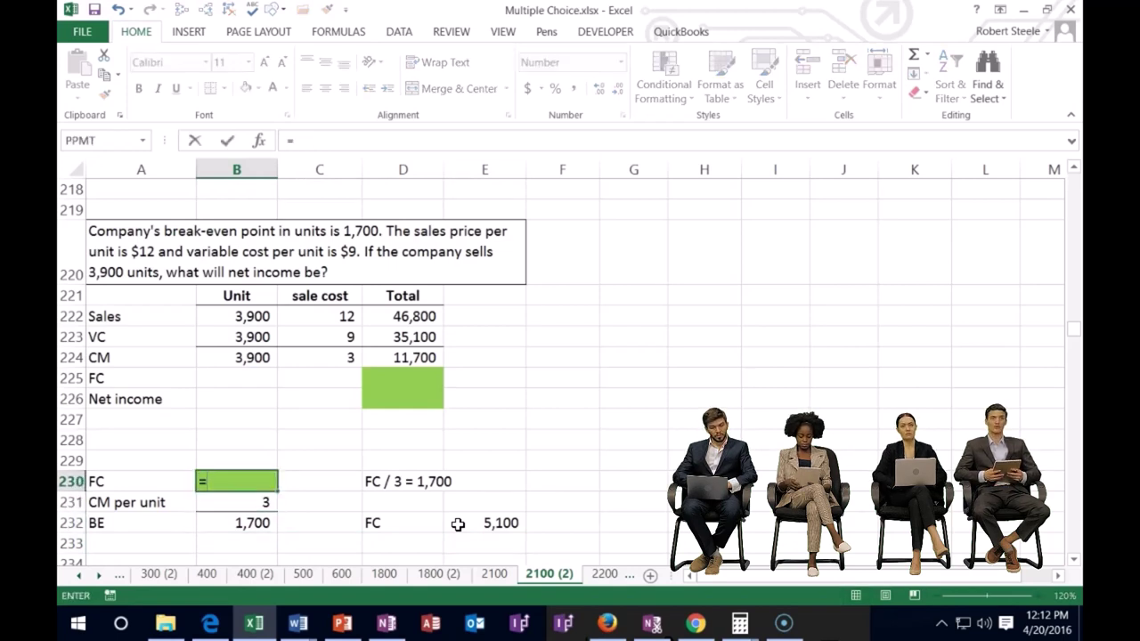
click(255, 507)
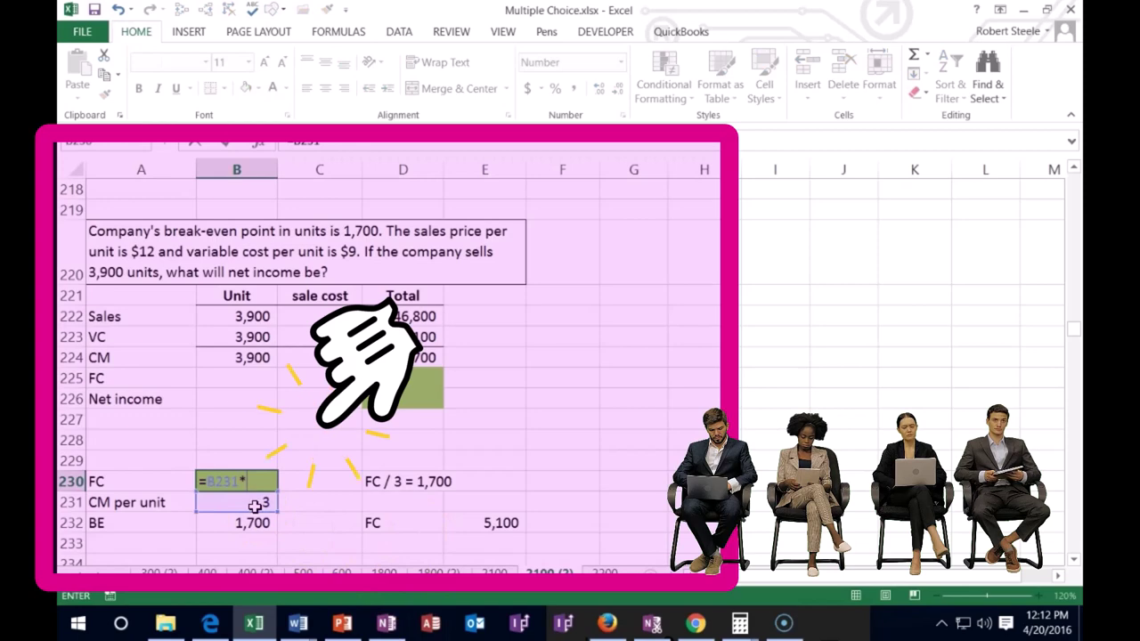
text(*)
click(252, 525)
key(Return)
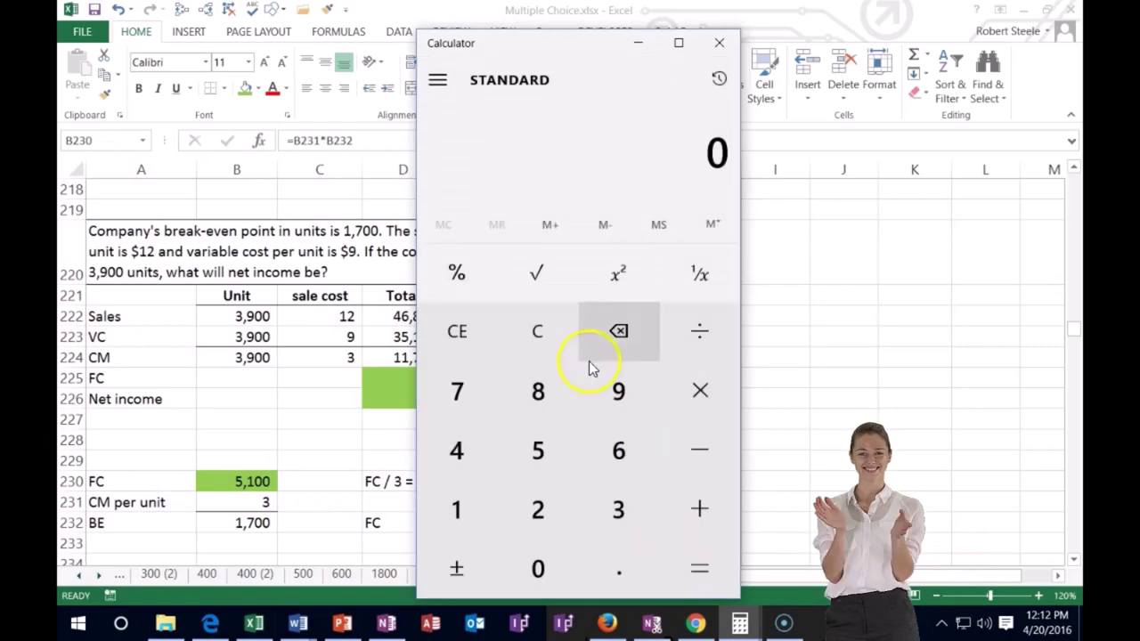
Compute 5100 ÷ 3 in Calculator to confirm 1,700, then return to Excel
text(5100/3)
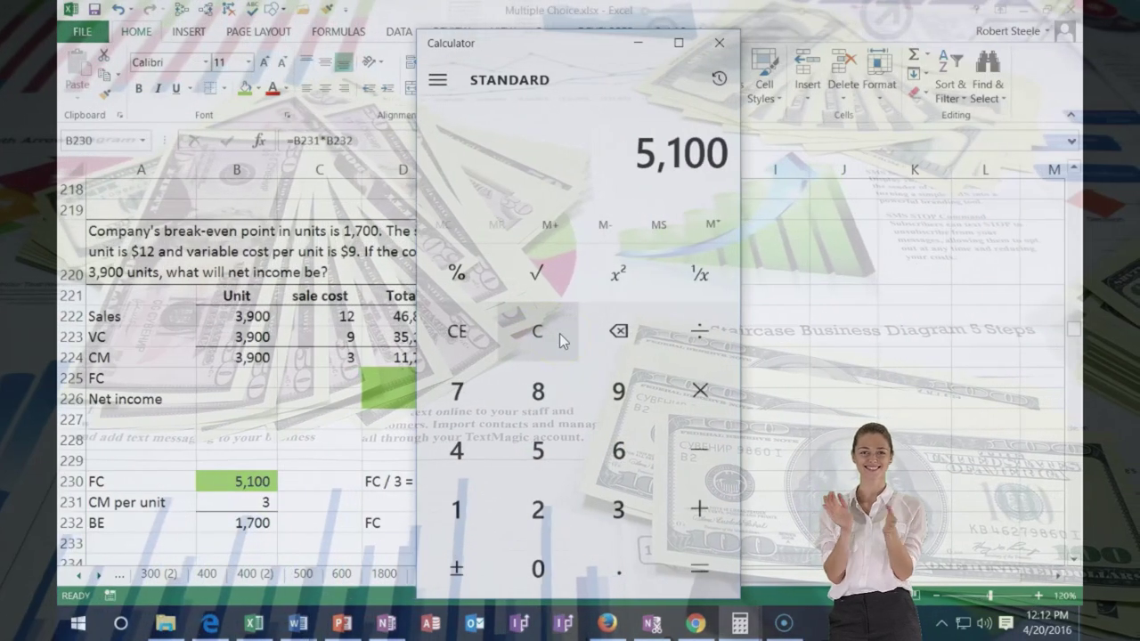
key(Return)
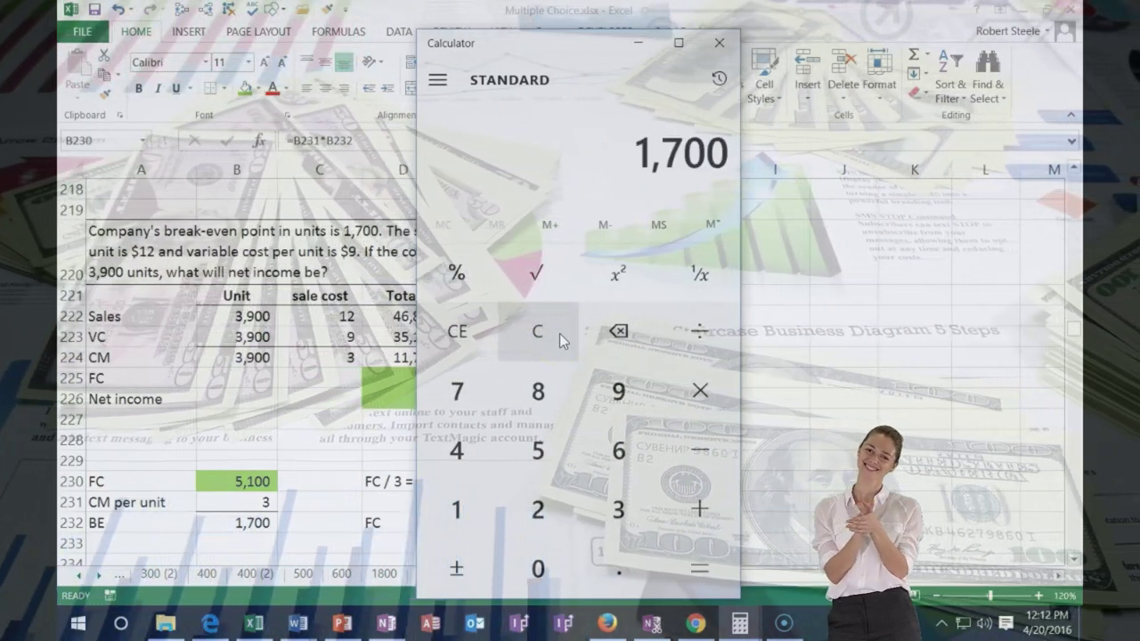
key(alt+Tab)
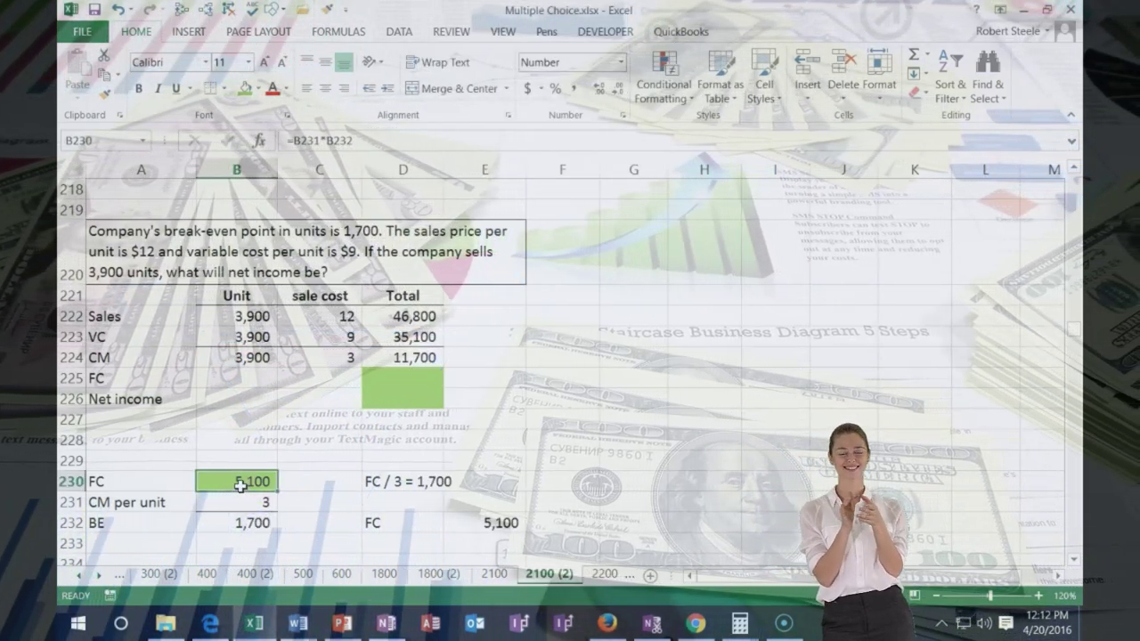
Link the FC total D225 to =B230 (5,100) and begin net income as D224 minus D225
click(397, 380)
text(=)
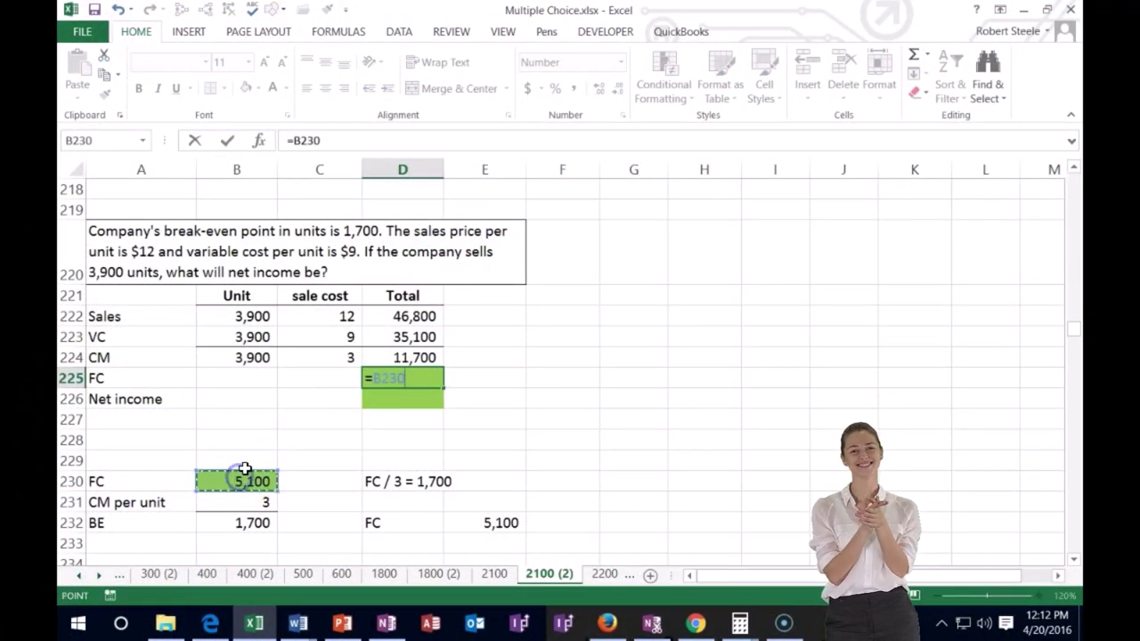
key(Return)
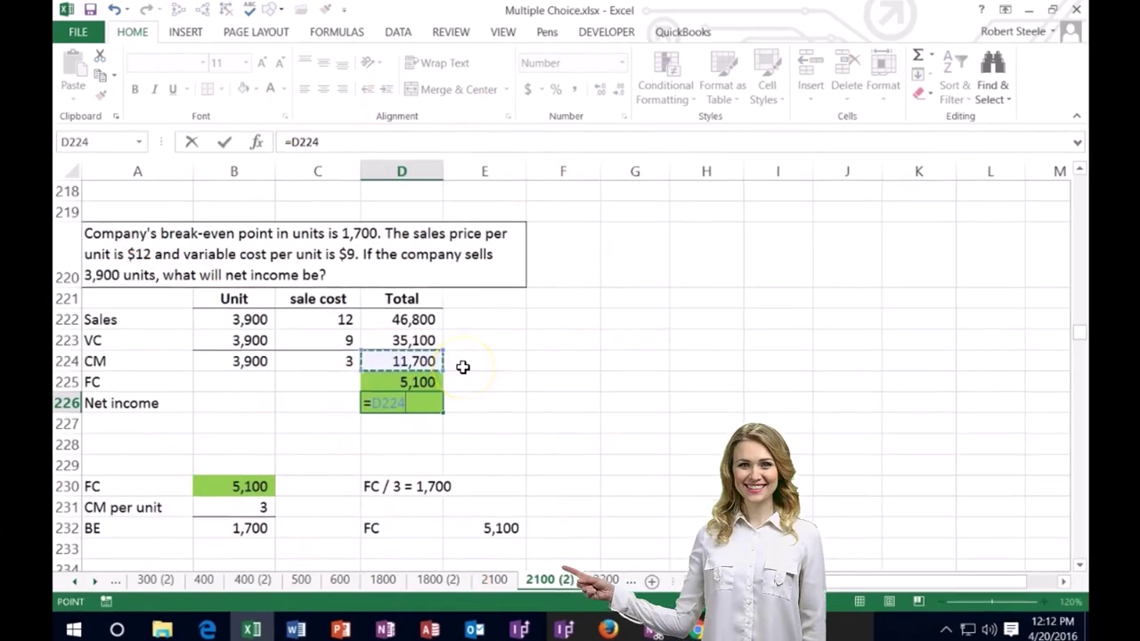
text(-)
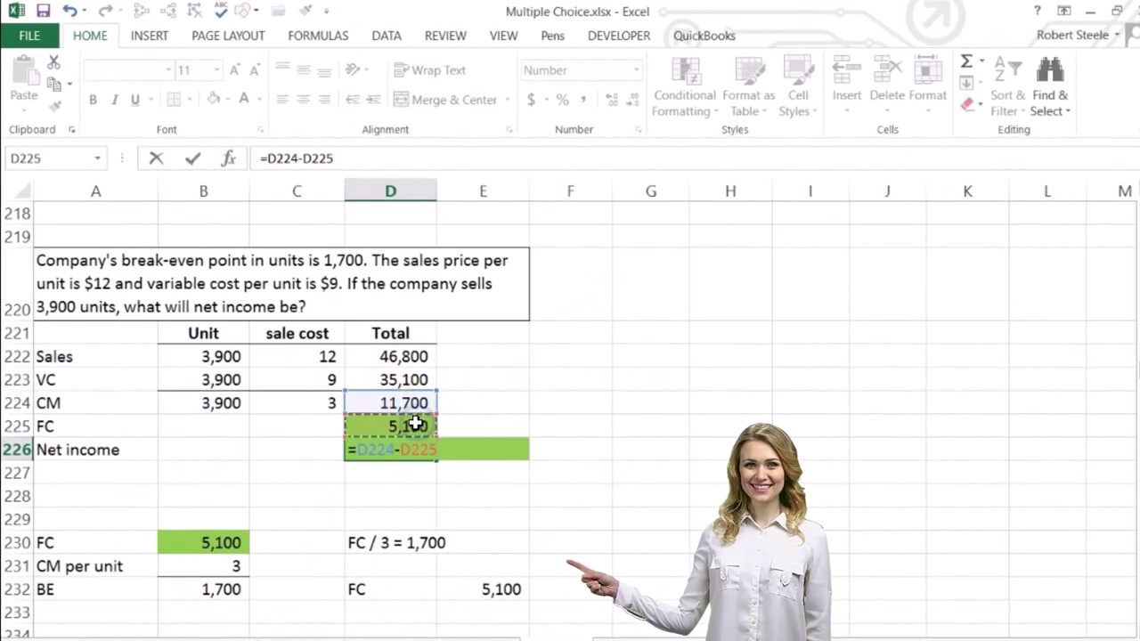